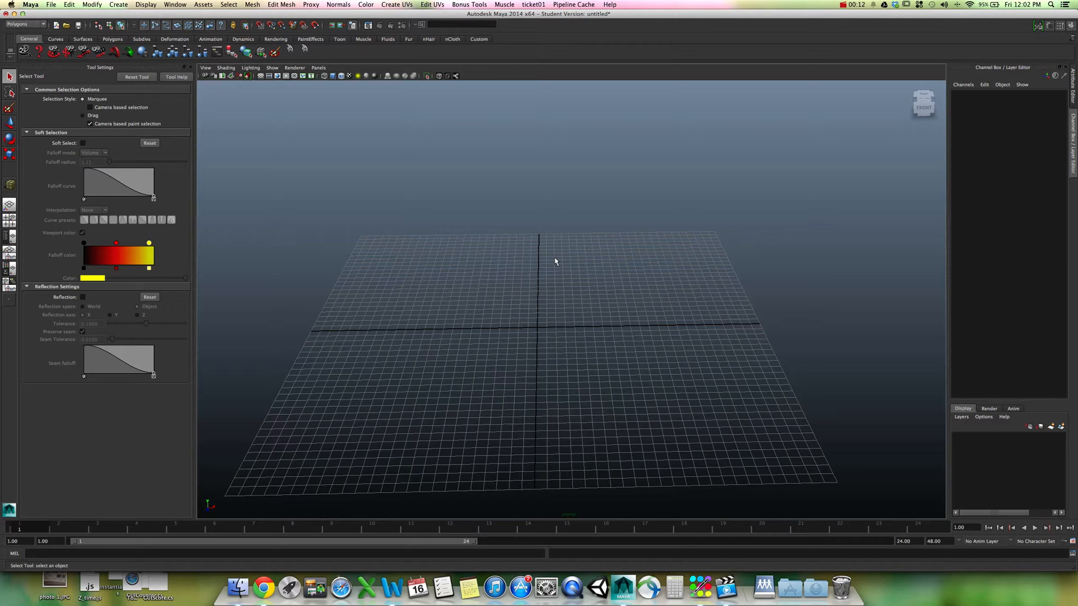
{"action": "left_click_drag", "start_coordinate": [563, 262], "coordinate": [655, 240], "text": "alt"}
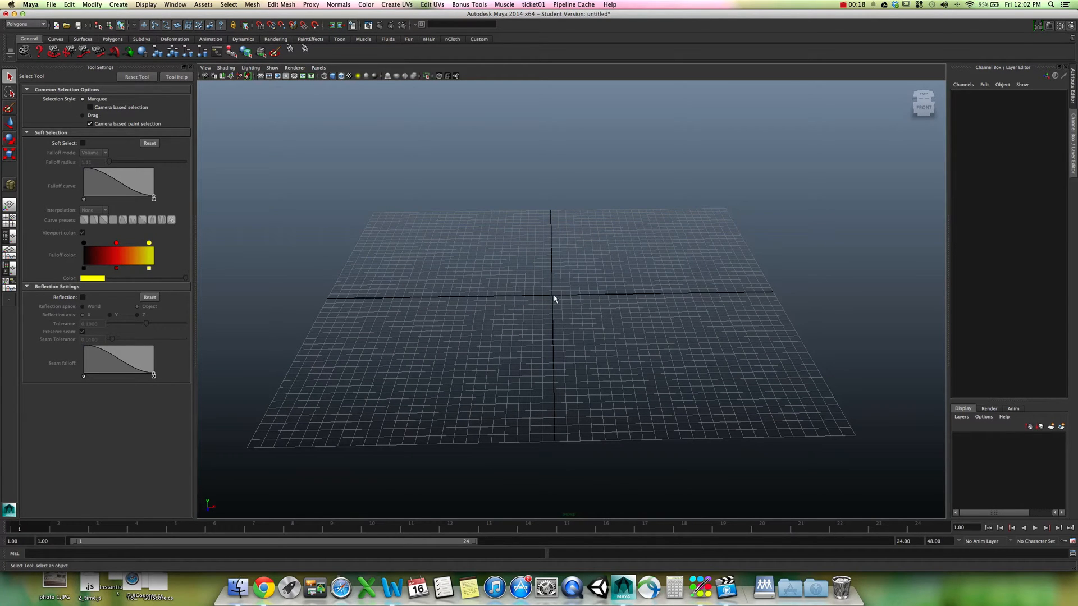
{"action": "left_click_drag", "start_coordinate": [563, 303], "coordinate": [575, 308], "text": "alt"}
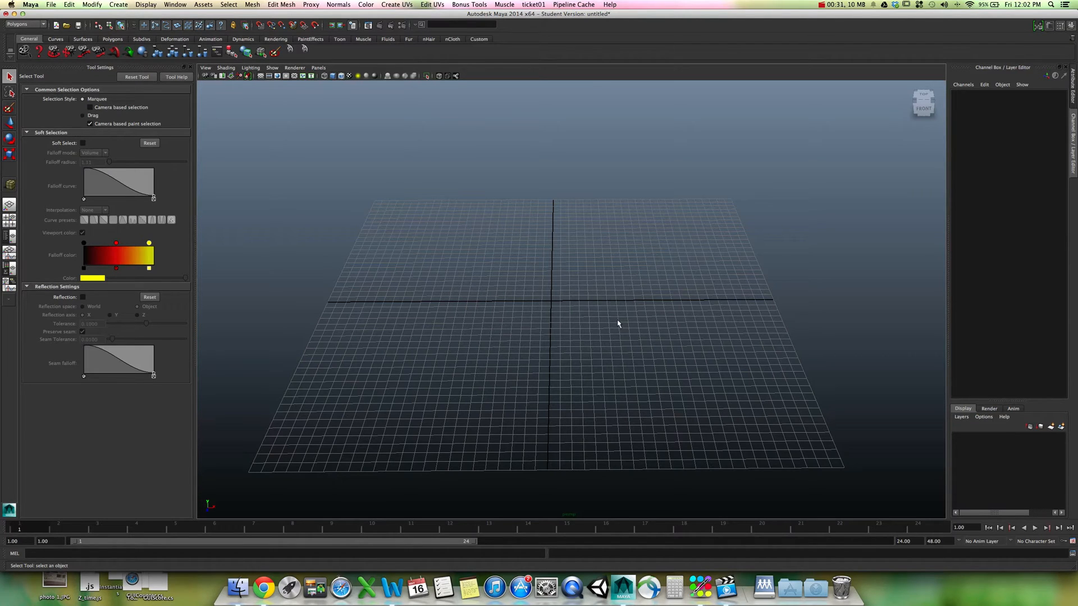
{"action": "left_click_drag", "start_coordinate": [589, 302], "coordinate": [561, 288], "text": "alt"}
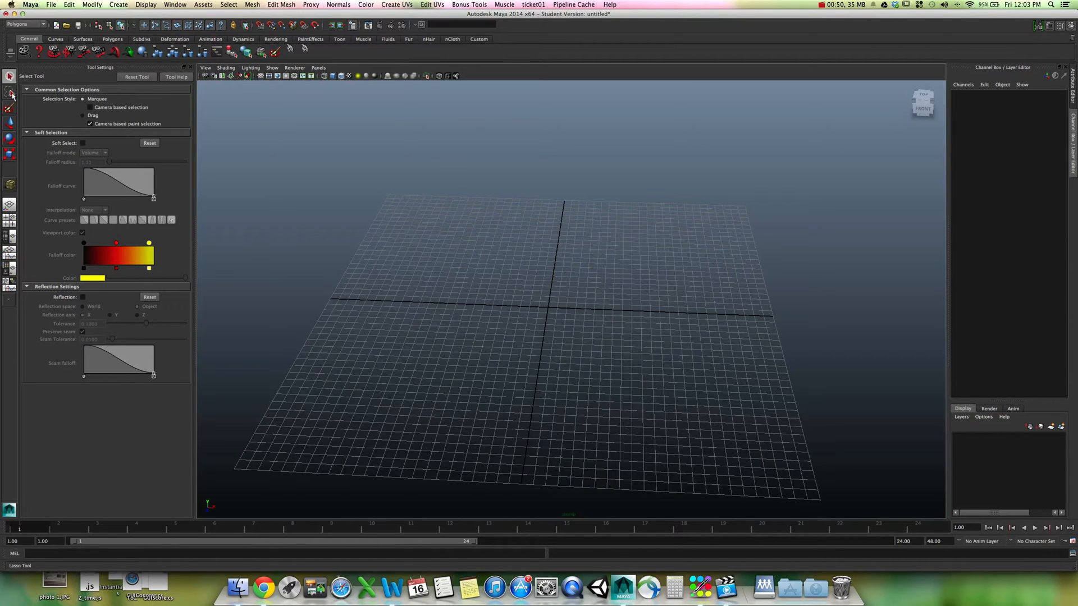
Step: Review the settings of the Move, Rotate and Scale tools in turn, finishing on the Select tool
{"action": "left_click", "coordinate": [10, 123]}
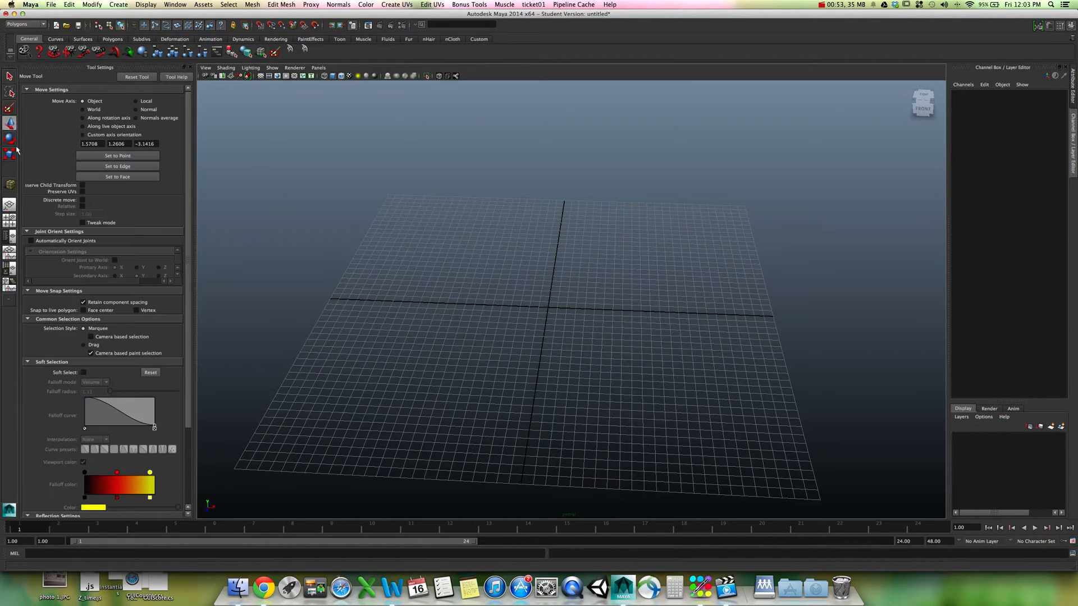
{"action": "left_click", "coordinate": [9, 74]}
{"action": "left_click", "coordinate": [8, 124]}
{"action": "left_click", "coordinate": [8, 139]}
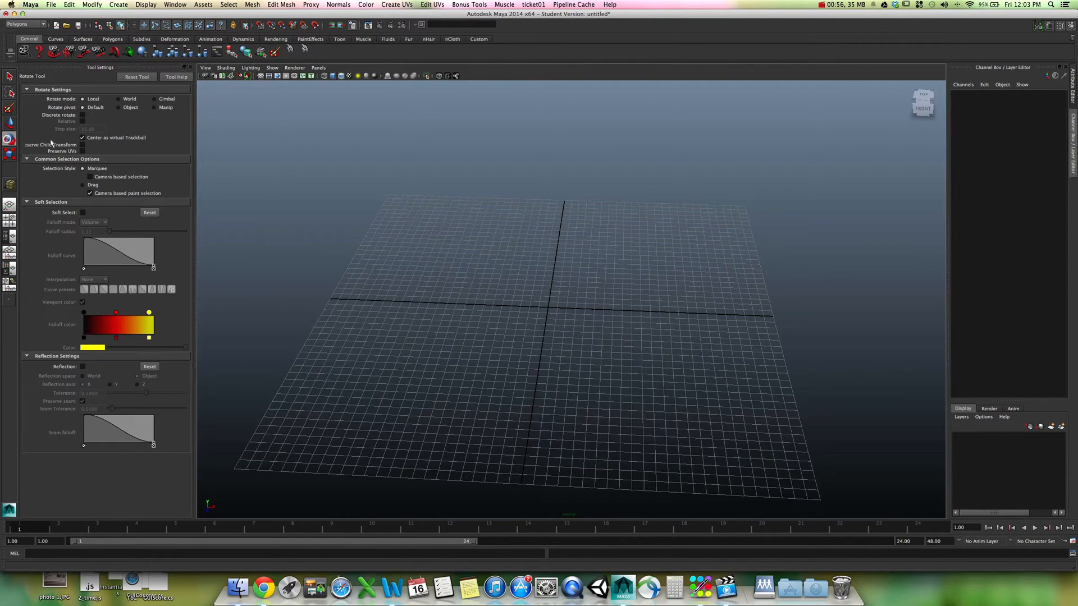
{"action": "left_click", "coordinate": [9, 154]}
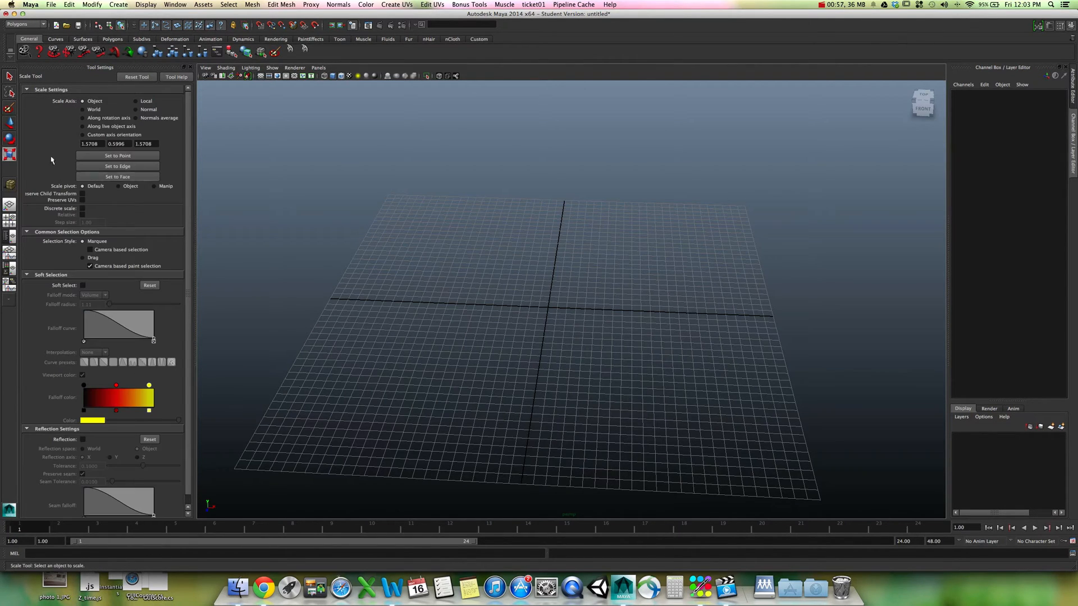
{"action": "left_click", "coordinate": [9, 138]}
{"action": "left_click", "coordinate": [10, 123]}
{"action": "left_click", "coordinate": [9, 77]}
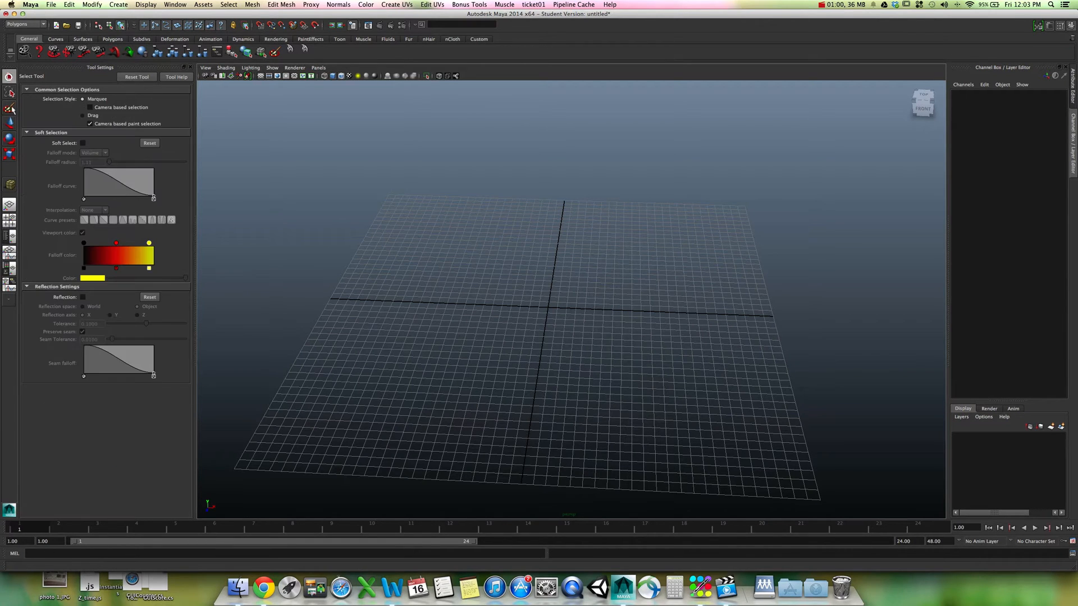
{"action": "left_click", "coordinate": [9, 123]}
{"action": "left_click", "coordinate": [9, 138]}
{"action": "left_click", "coordinate": [10, 154]}
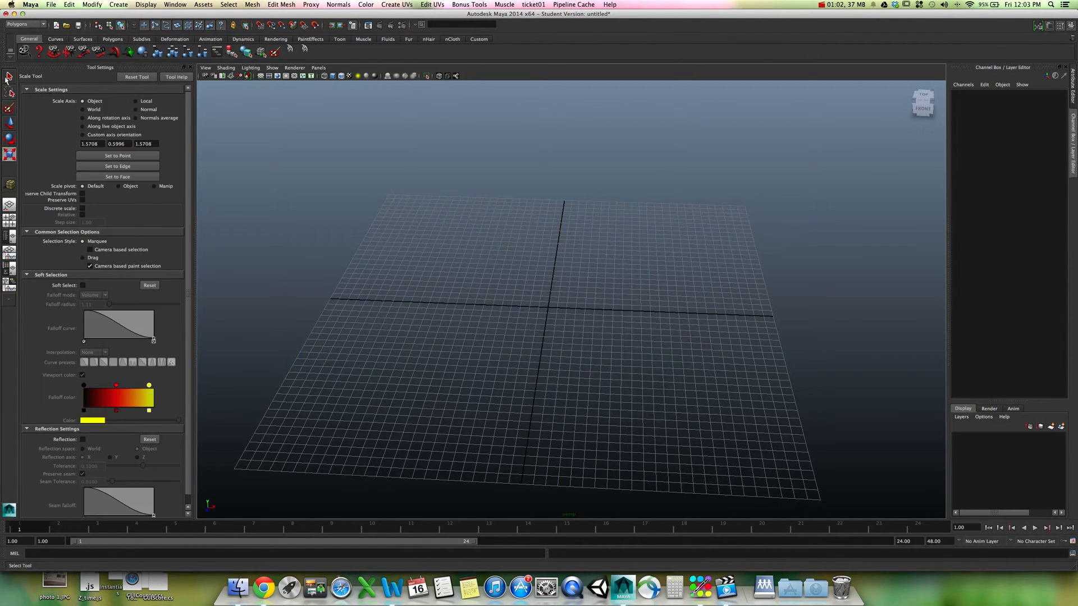
{"action": "left_click", "coordinate": [9, 77]}
Step: Cycle once through the Select, Move, Rotate and Scale tools and return to the Select tool
{"action": "left_click_drag", "start_coordinate": [479, 243], "coordinate": [485, 242], "text": "alt"}
{"action": "key", "text": "q"}
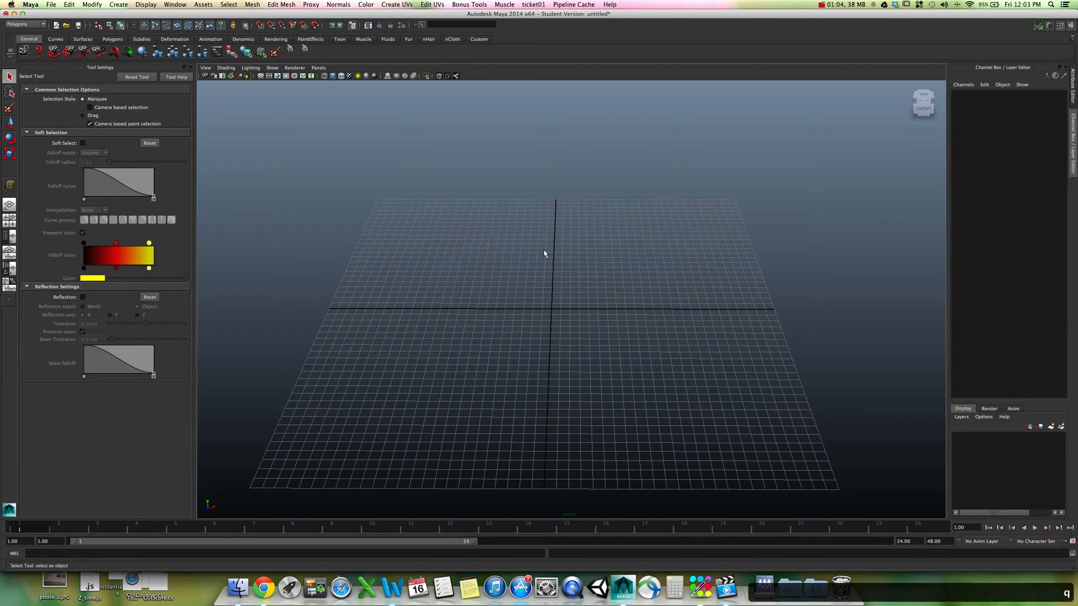
{"action": "key", "text": "w"}
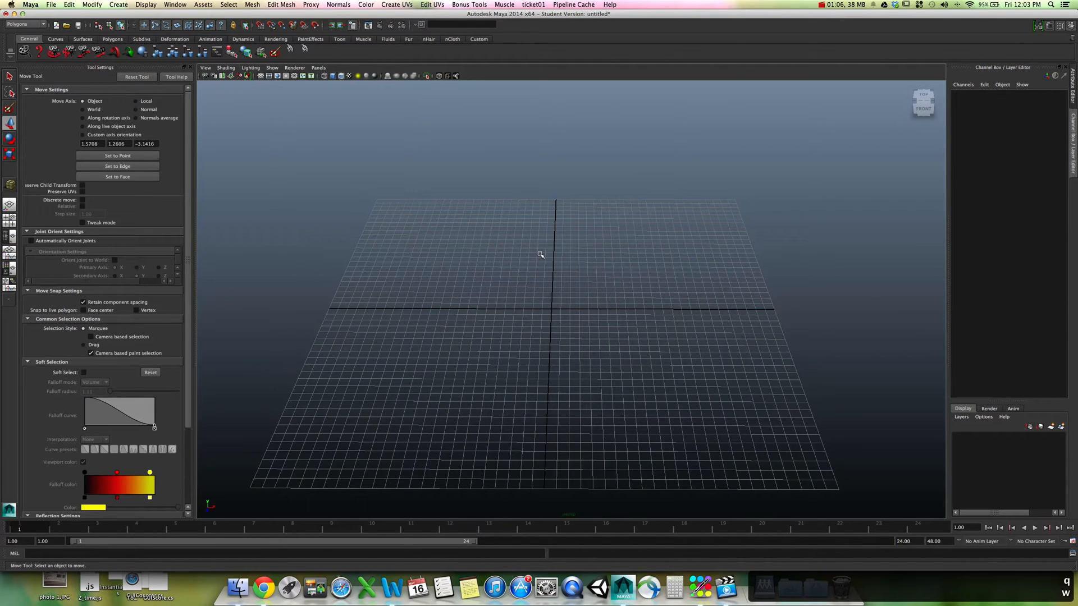
{"action": "key", "text": "e"}
{"action": "key", "text": "r"}
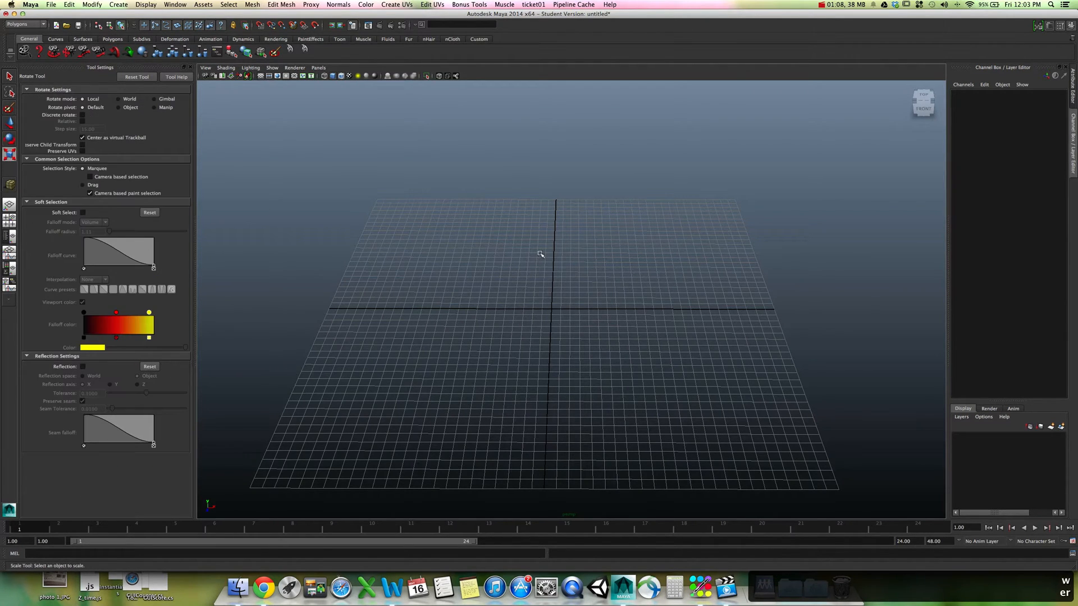
{"action": "key", "text": "q"}
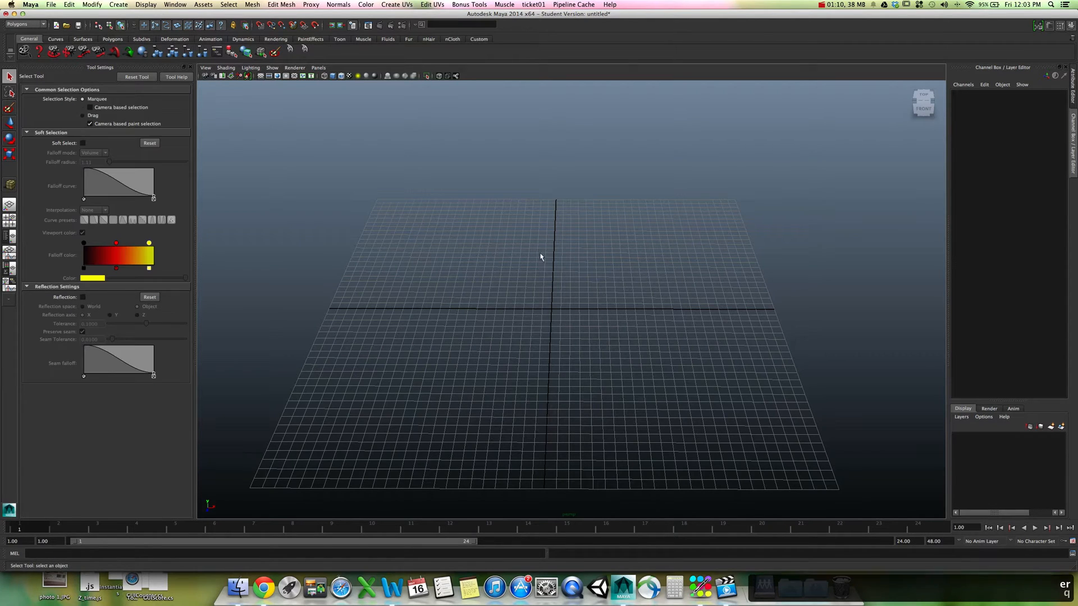
Step: Activate the Move tool, try the World and Local move axes, and set the axis back to Object
{"action": "key", "text": "w"}
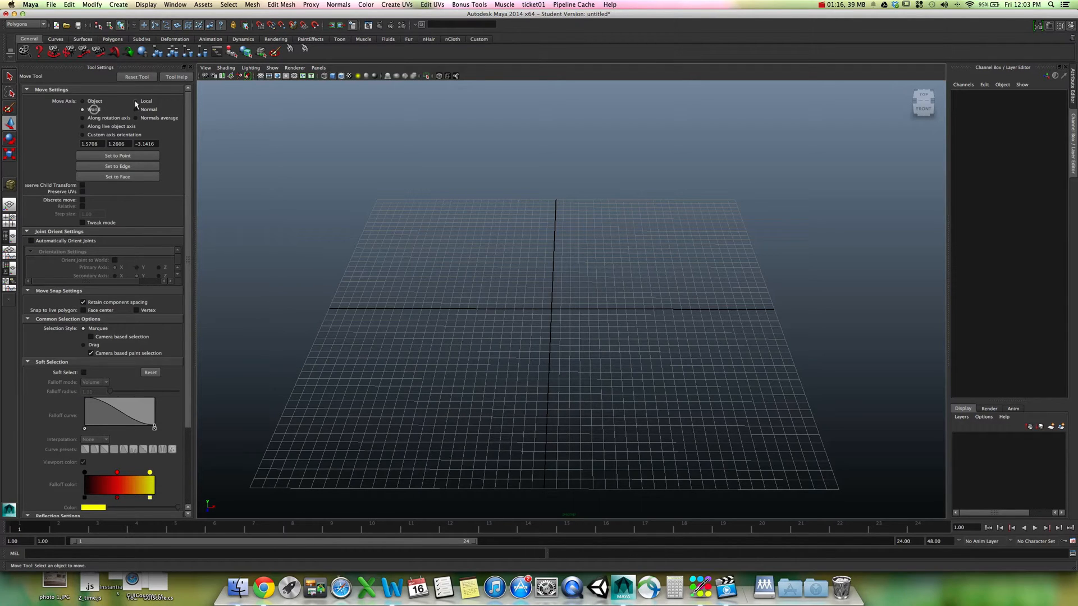
{"action": "left_click", "coordinate": [136, 102]}
{"action": "left_click", "coordinate": [96, 102]}
Step: Examine the empty grid in the perspective view from different angles and distances by orbiting, panning and zooming
{"action": "left_click_drag", "start_coordinate": [621, 243], "coordinate": [587, 248], "text": "alt"}
{"action": "middle_click_drag", "start_coordinate": [587, 248], "coordinate": [628, 236], "text": "alt"}
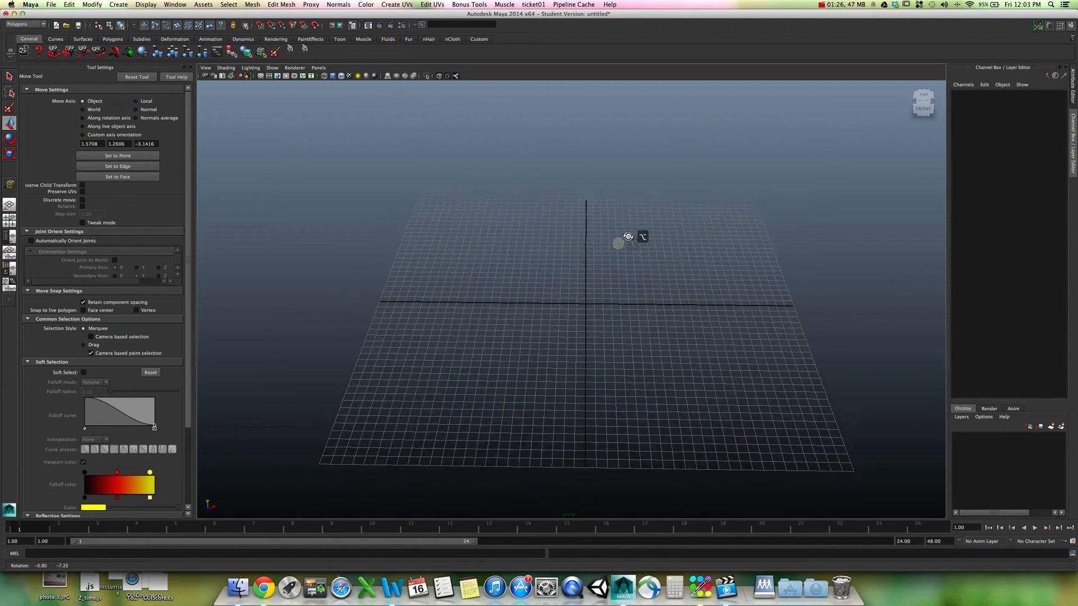
{"action": "right_click_drag", "start_coordinate": [628, 236], "coordinate": [508, 228], "text": "alt"}
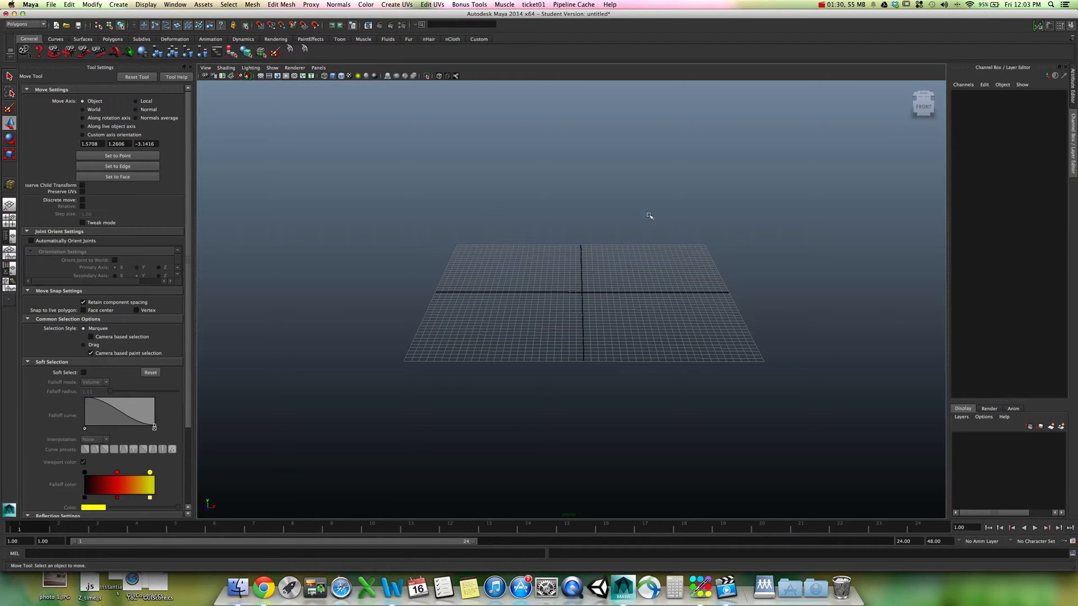
{"action": "left_click_drag", "start_coordinate": [752, 379], "coordinate": [748, 368], "text": "alt"}
{"action": "right_click_drag", "start_coordinate": [748, 368], "coordinate": [706, 363], "text": "alt"}
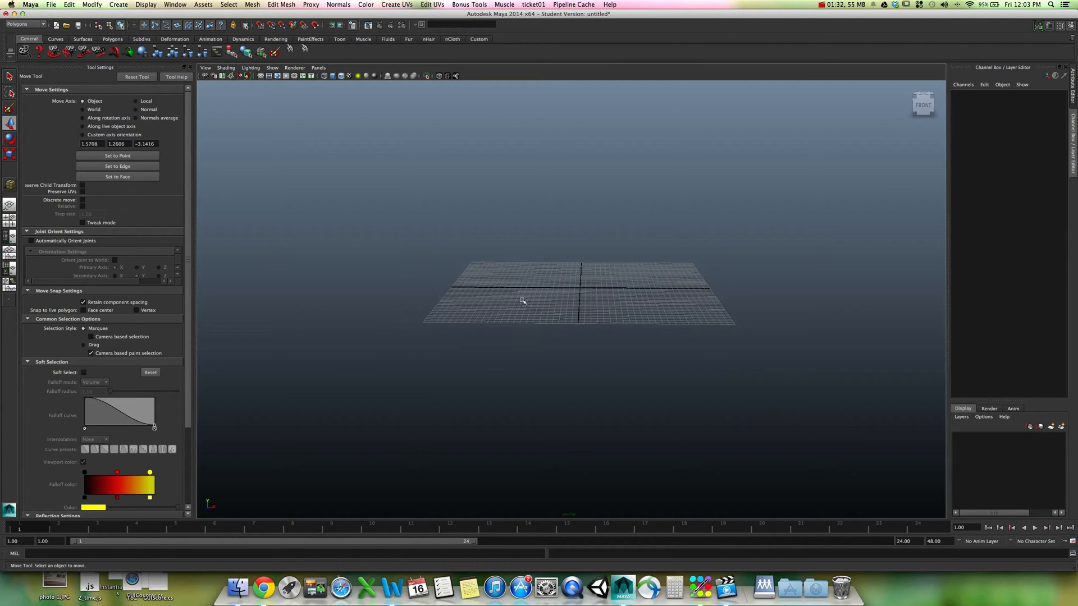
{"action": "right_click_drag", "start_coordinate": [474, 321], "coordinate": [746, 365], "text": "alt"}
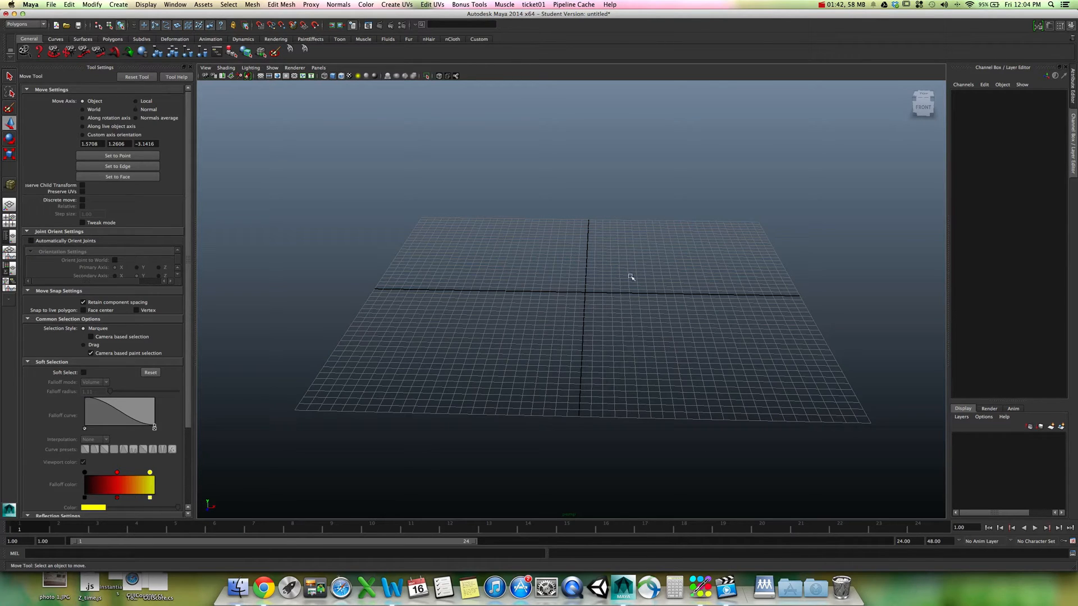
{"action": "left_click_drag", "start_coordinate": [654, 378], "coordinate": [632, 337], "text": "alt"}
{"action": "left_click_drag", "start_coordinate": [597, 204], "coordinate": [594, 320], "text": "alt"}
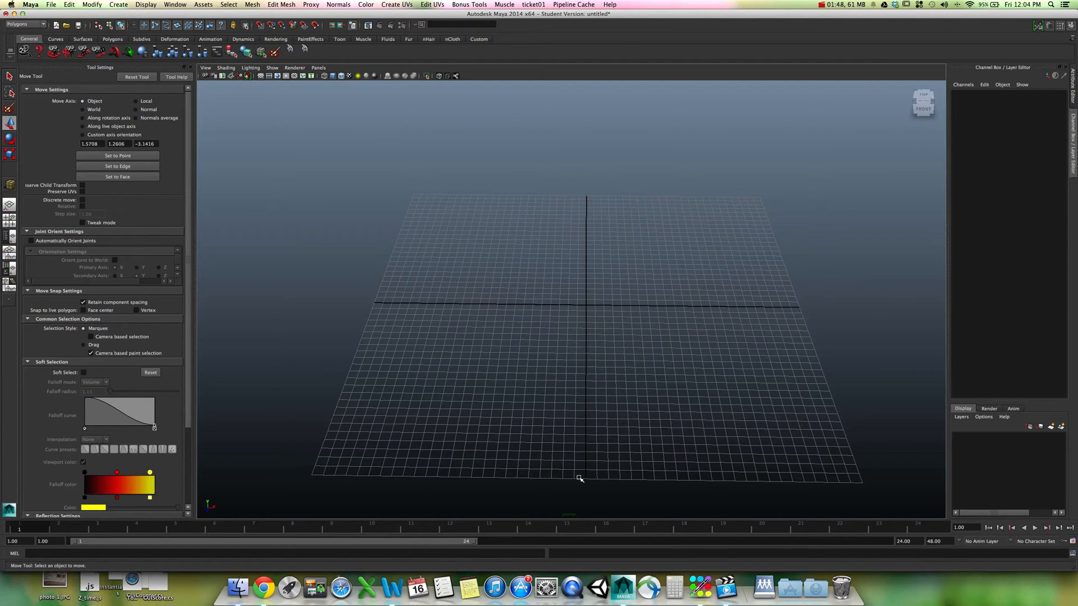
{"action": "left_click_drag", "start_coordinate": [595, 398], "coordinate": [663, 395], "text": "alt"}
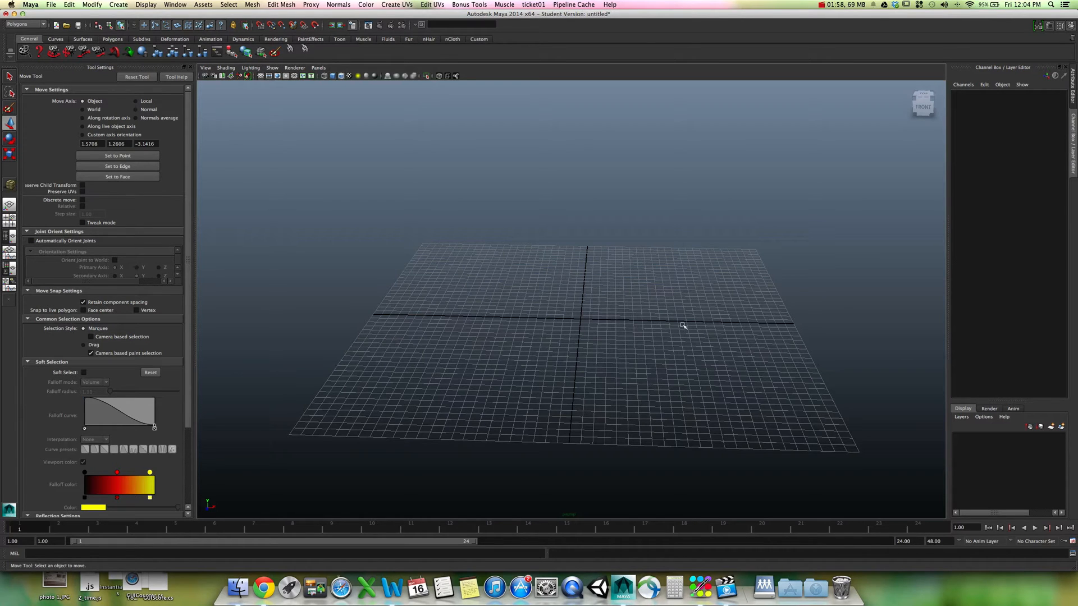
{"action": "left_click_drag", "start_coordinate": [646, 336], "coordinate": [649, 332], "text": "alt"}
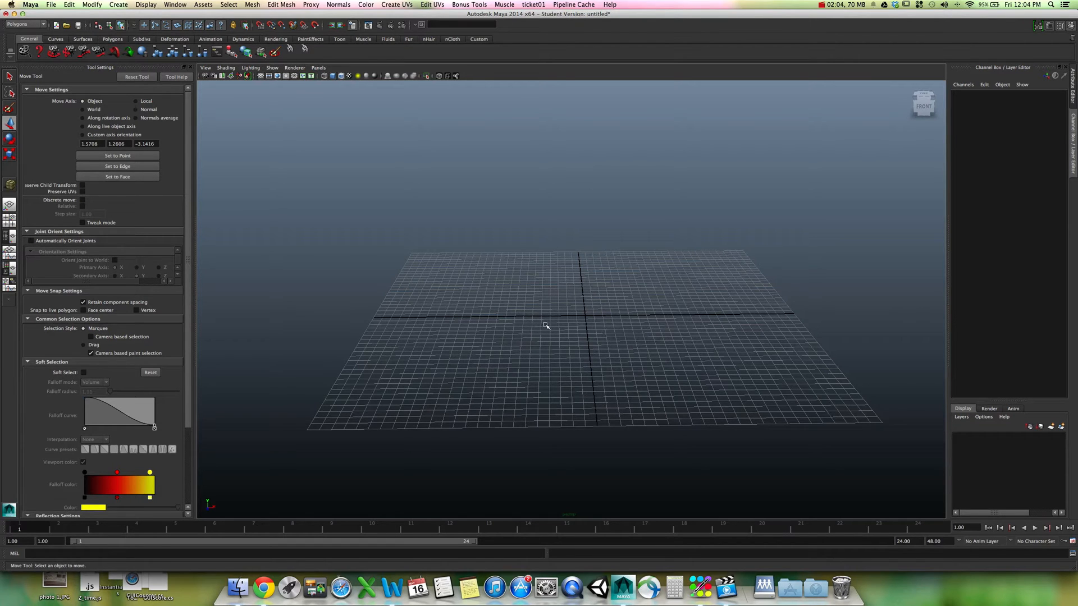
{"action": "left_click_drag", "start_coordinate": [546, 325], "coordinate": [546, 332], "text": "alt"}
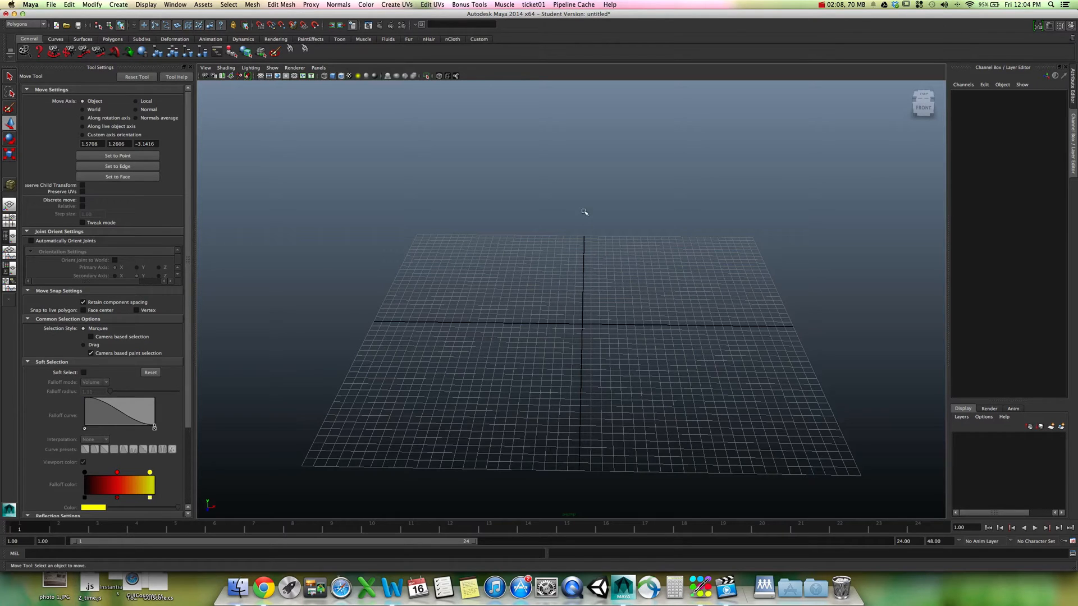
{"action": "left_click_drag", "start_coordinate": [612, 332], "coordinate": [616, 320], "text": "alt"}
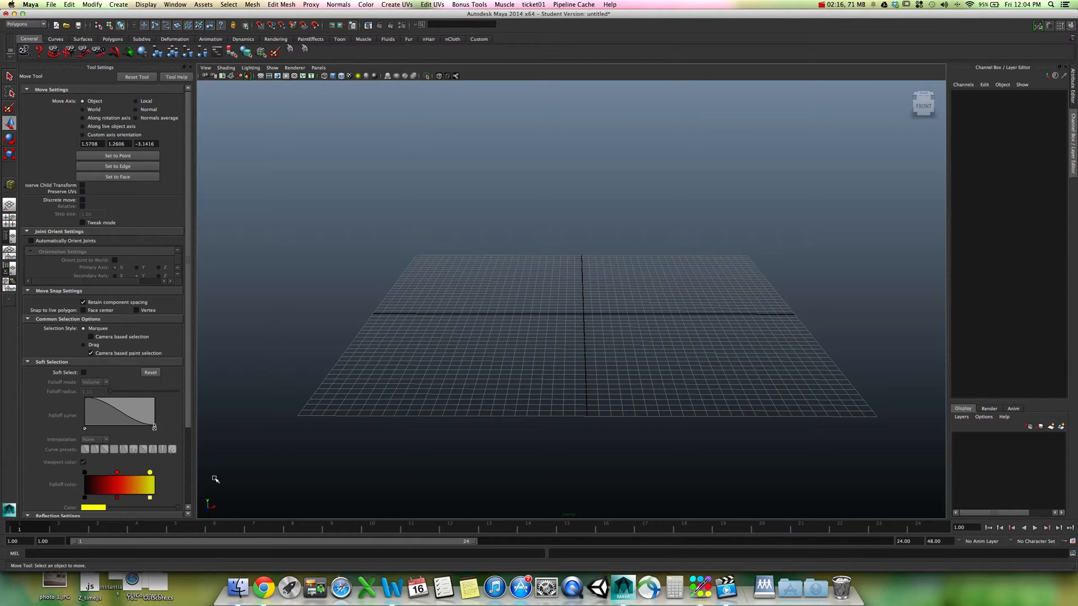
{"action": "mouse_move", "coordinate": [624, 274]}
{"action": "left_mouse_down", "text": "alt"}
{"action": "mouse_move", "coordinate": [612, 279]}
{"action": "mouse_move", "coordinate": [621, 276]}
{"action": "left_mouse_up", "text": "alt"}
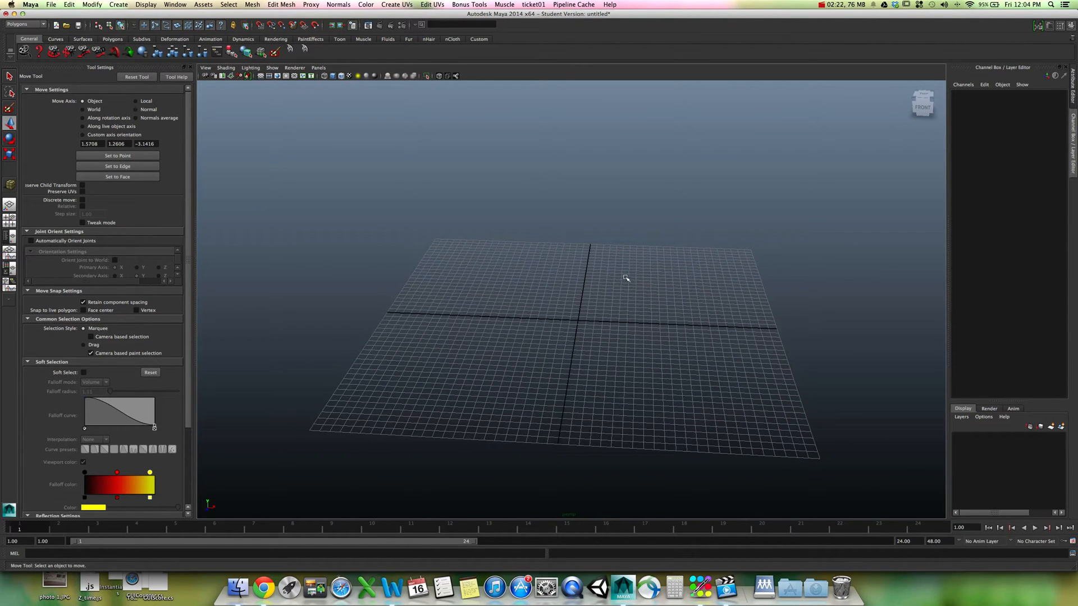
{"action": "left_click_drag", "start_coordinate": [586, 285], "coordinate": [638, 291], "text": "alt"}
Step: Switch to the four-view layout and zoom out the top, front and side views to show more of their grids
{"action": "left_click", "coordinate": [10, 219]}
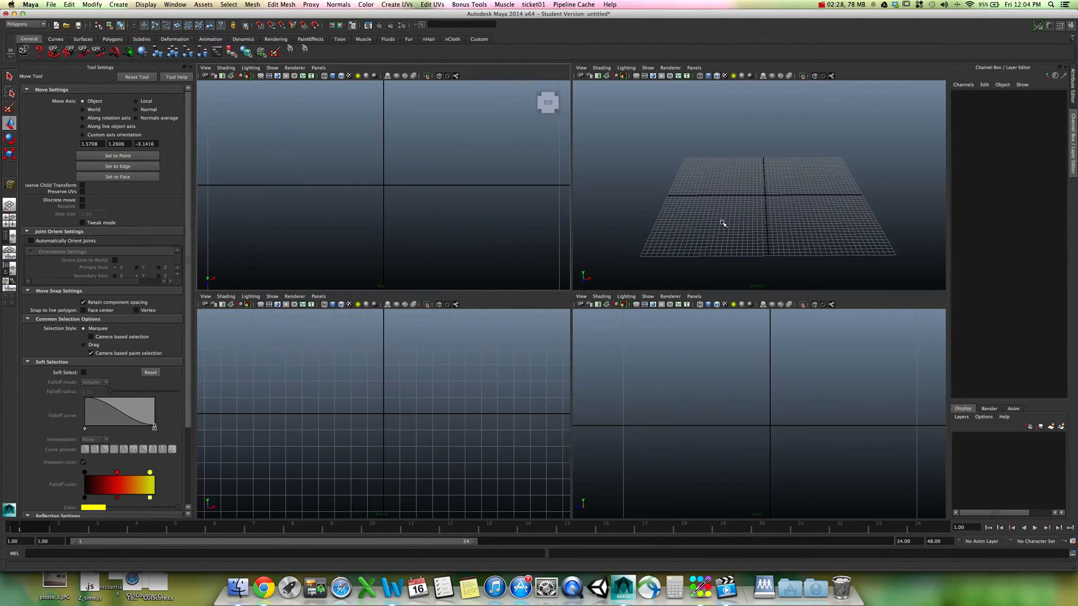
{"action": "right_click_drag", "start_coordinate": [170, 151], "coordinate": [105, 139], "text": "alt"}
{"action": "right_click_drag", "start_coordinate": [466, 217], "coordinate": [187, 190], "text": "alt"}
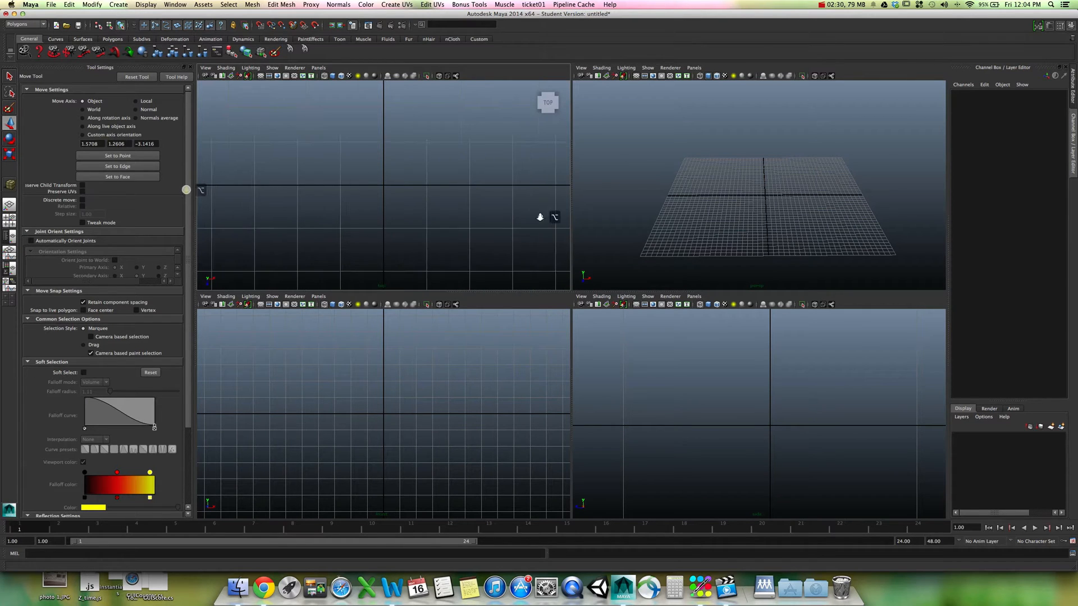
{"action": "right_click_drag", "start_coordinate": [540, 217], "coordinate": [295, 189], "text": "alt"}
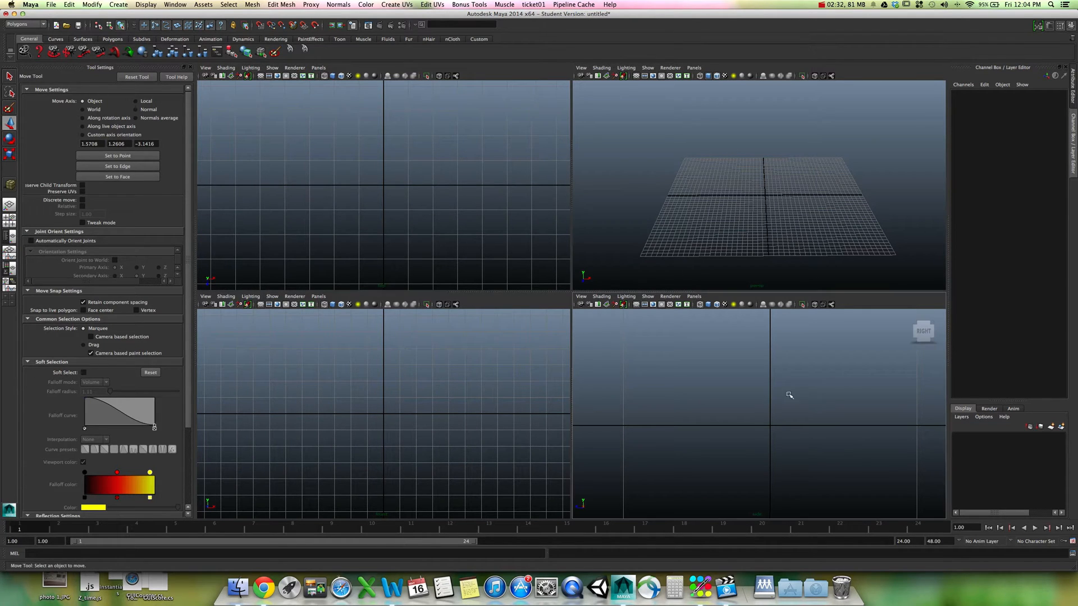
{"action": "right_click_drag", "start_coordinate": [786, 392], "coordinate": [413, 370], "text": "alt"}
{"action": "right_click_drag", "start_coordinate": [803, 429], "coordinate": [618, 414], "text": "alt"}
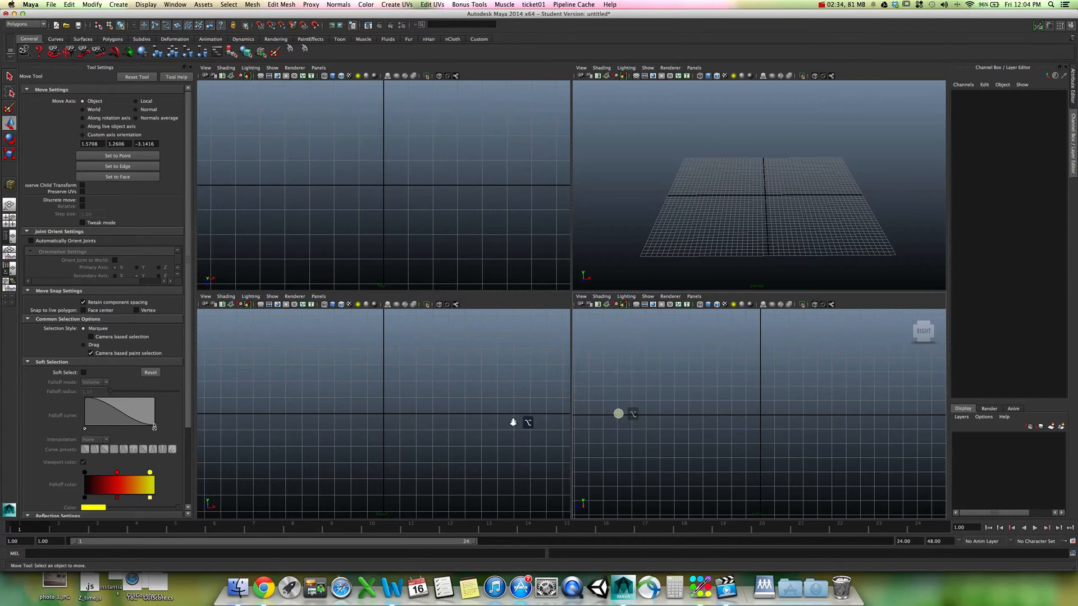
{"action": "right_click_drag", "start_coordinate": [513, 421], "coordinate": [329, 394], "text": "alt"}
{"action": "right_click_drag", "start_coordinate": [499, 416], "coordinate": [424, 401], "text": "alt"}
{"action": "right_click_drag", "start_coordinate": [438, 236], "coordinate": [299, 217], "text": "alt"}
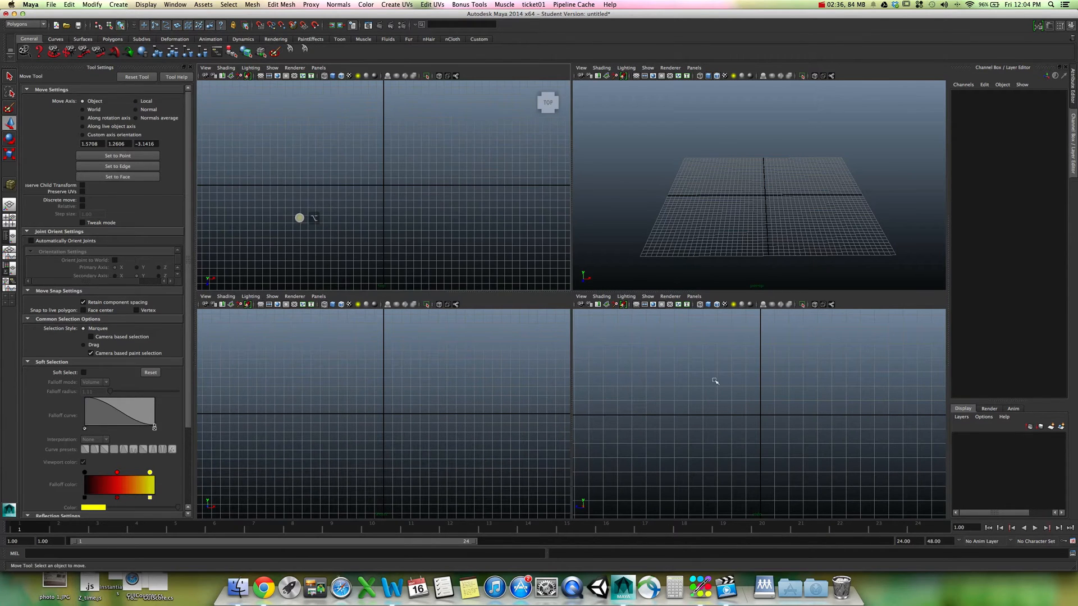
{"action": "right_click_drag", "start_coordinate": [769, 394], "coordinate": [650, 383], "text": "alt"}
{"action": "right_click_drag", "start_coordinate": [755, 394], "coordinate": [569, 370], "text": "alt"}
{"action": "middle_click_drag", "start_coordinate": [680, 394], "coordinate": [684, 388], "text": "alt"}
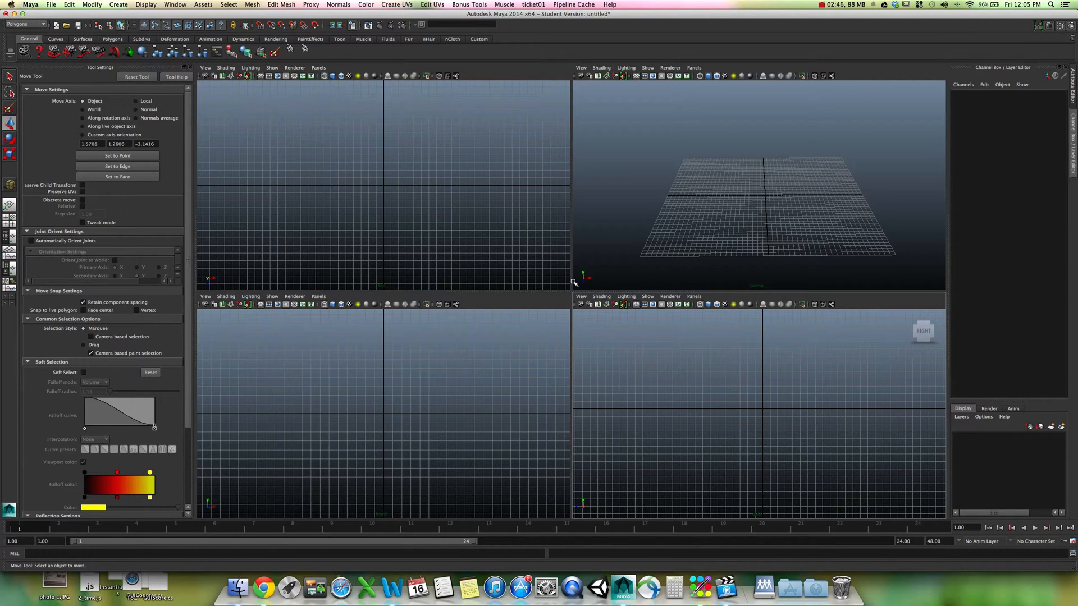
Step: Maximize the perspective view and orbit around the grid
{"action": "key", "text": "space"}
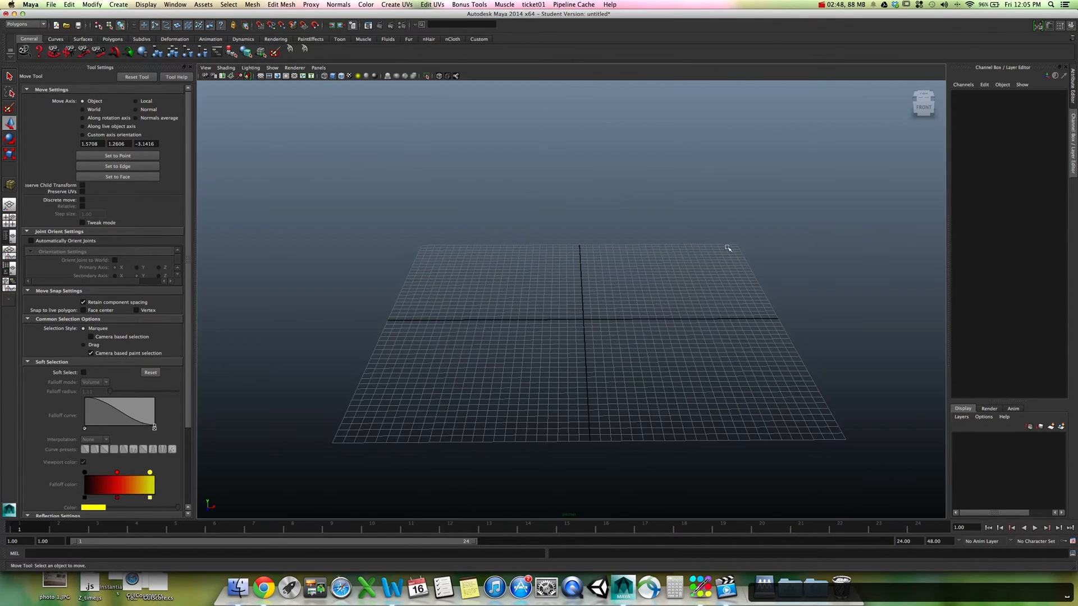
{"action": "left_click_drag", "start_coordinate": [628, 339], "coordinate": [580, 330], "text": "alt"}
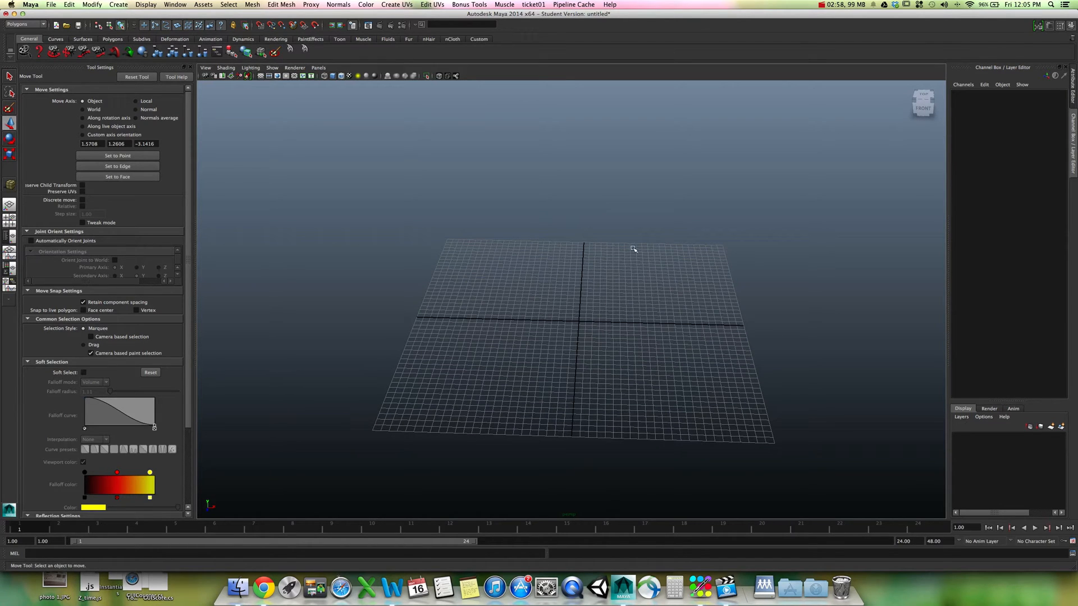
{"action": "left_click_drag", "start_coordinate": [654, 387], "coordinate": [657, 378], "text": "alt"}
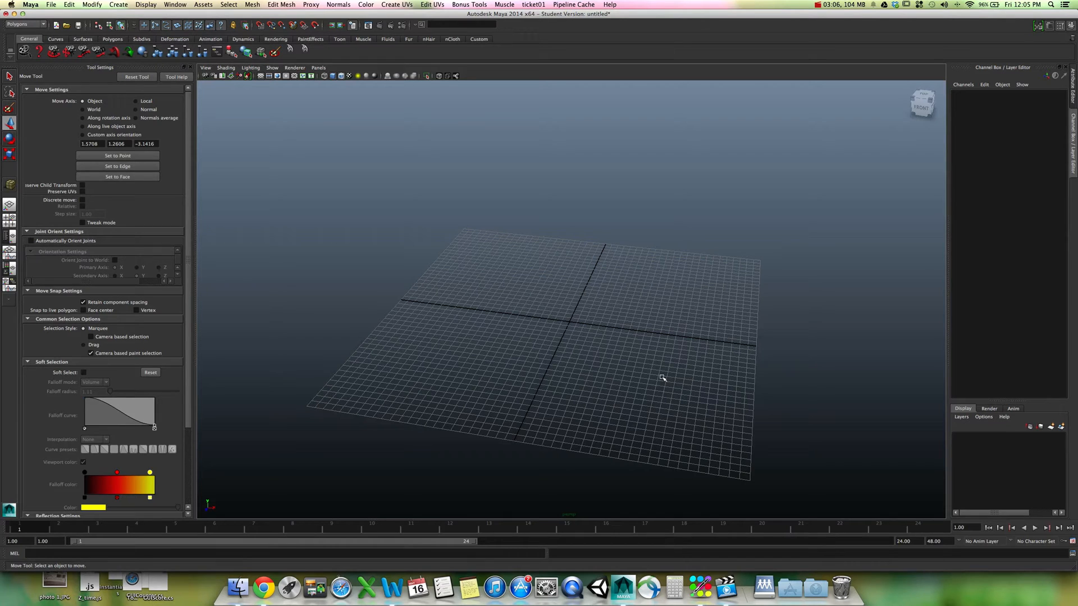
{"action": "left_click_drag", "start_coordinate": [654, 379], "coordinate": [667, 337], "text": "alt"}
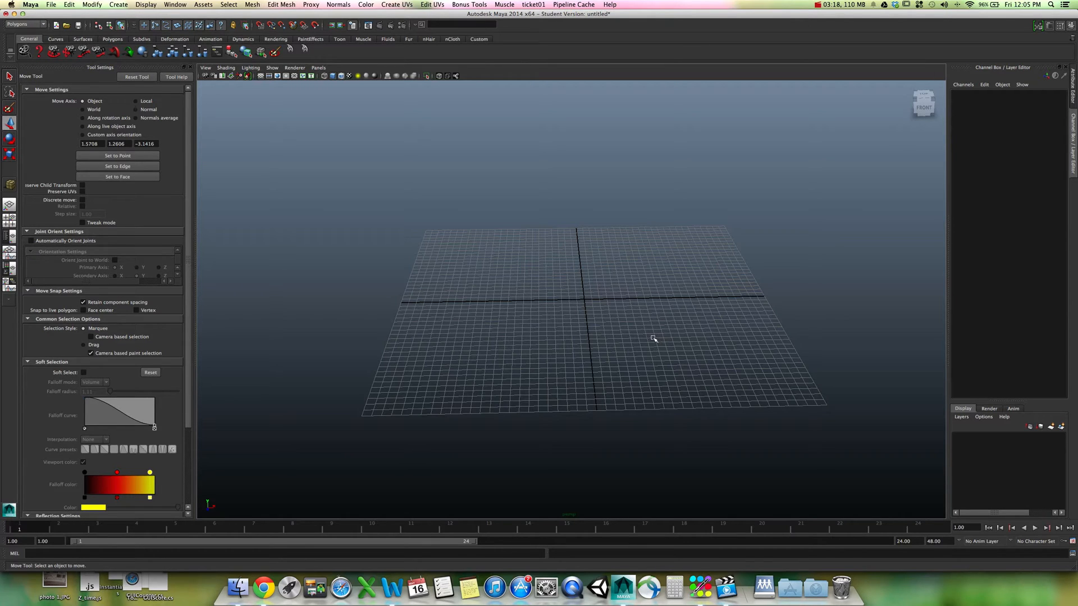
{"action": "left_click_drag", "start_coordinate": [655, 333], "coordinate": [651, 332], "text": "alt"}
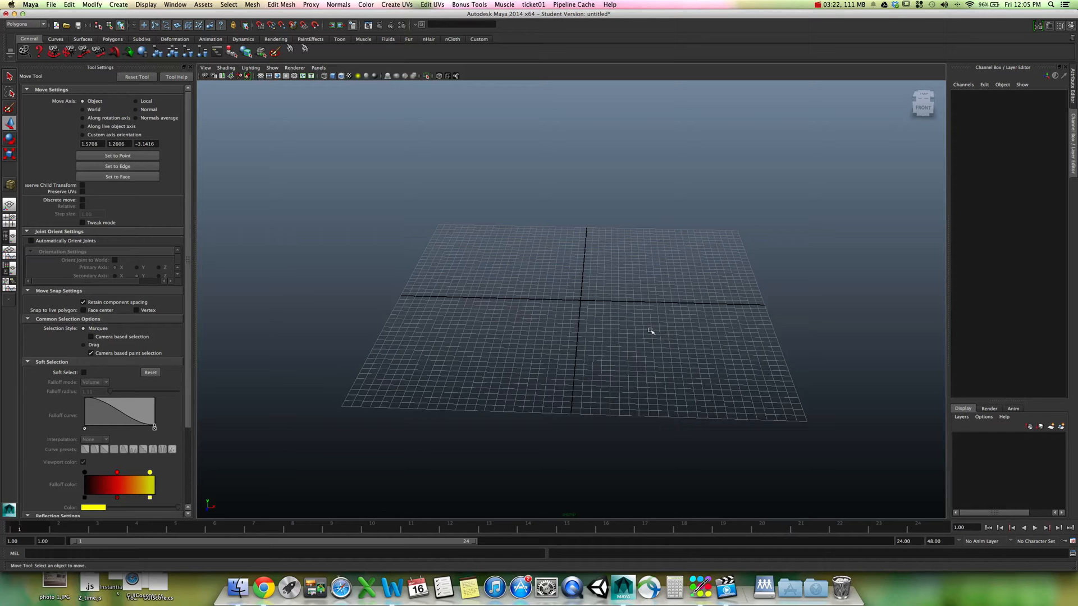
{"action": "mouse_move", "coordinate": [570, 283]}
{"action": "left_mouse_down", "text": "alt"}
{"action": "mouse_move", "coordinate": [589, 293]}
{"action": "mouse_move", "coordinate": [566, 291]}
{"action": "left_mouse_up", "text": "alt"}
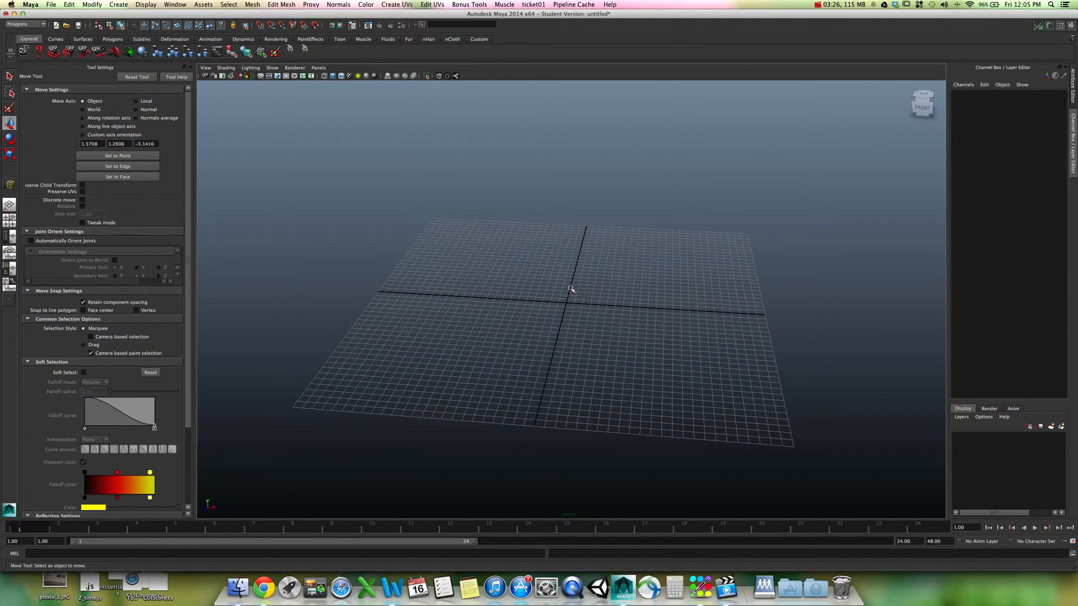
Step: Create a polygon cube interactively with its base covering the back-right quadrant of the grid and pull up its height
{"action": "left_click", "coordinate": [116, 6]}
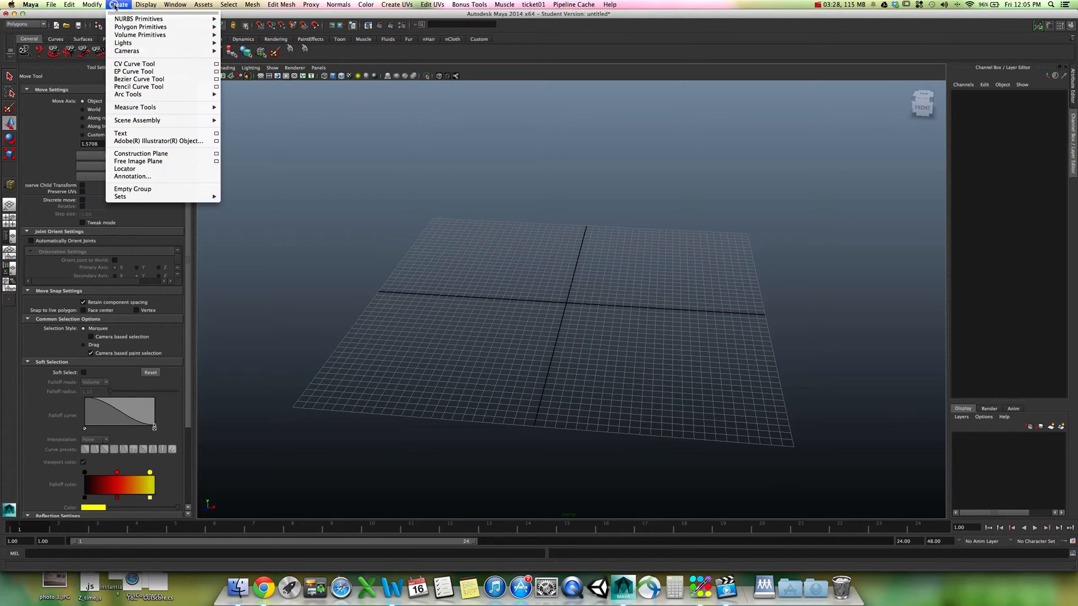
{"action": "mouse_move", "coordinate": [118, 21]}
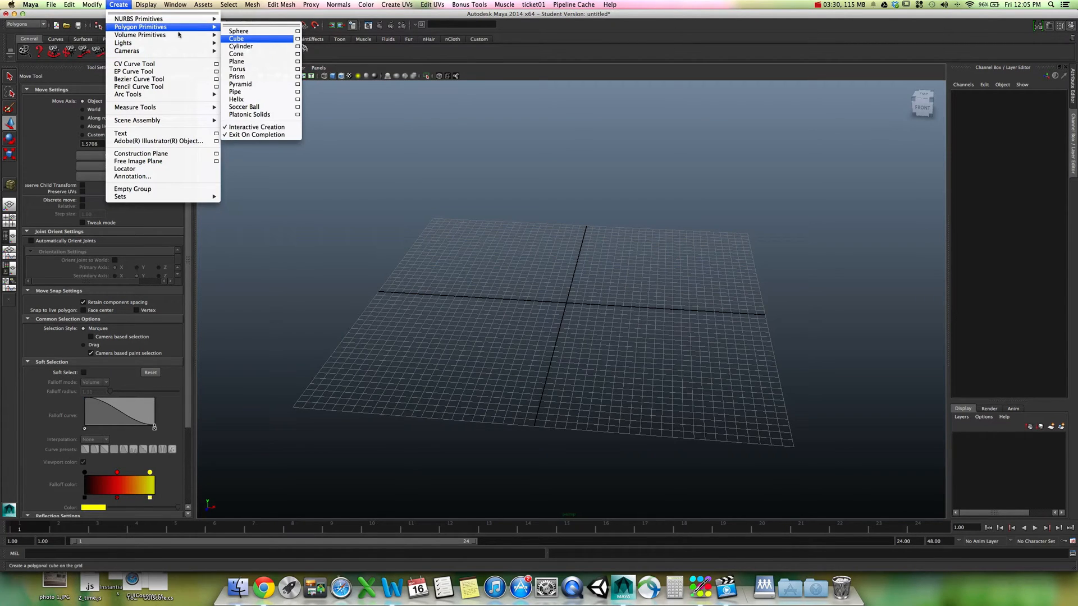
{"action": "left_click", "coordinate": [240, 38]}
{"action": "left_click_drag", "start_coordinate": [629, 297], "coordinate": [611, 290], "text": "alt"}
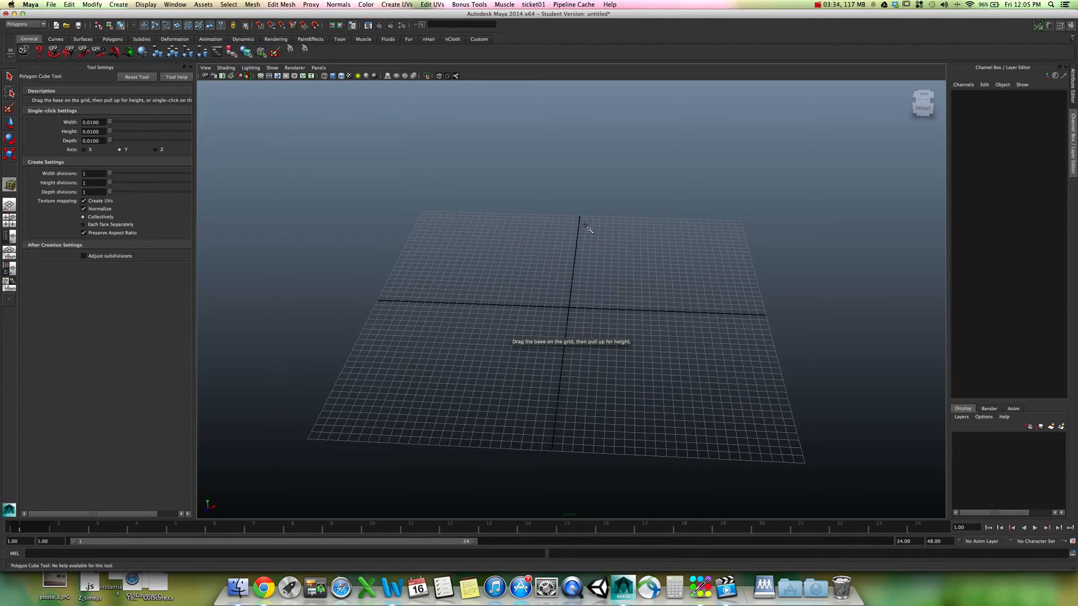
{"action": "left_click_drag", "start_coordinate": [582, 223], "coordinate": [612, 316]}
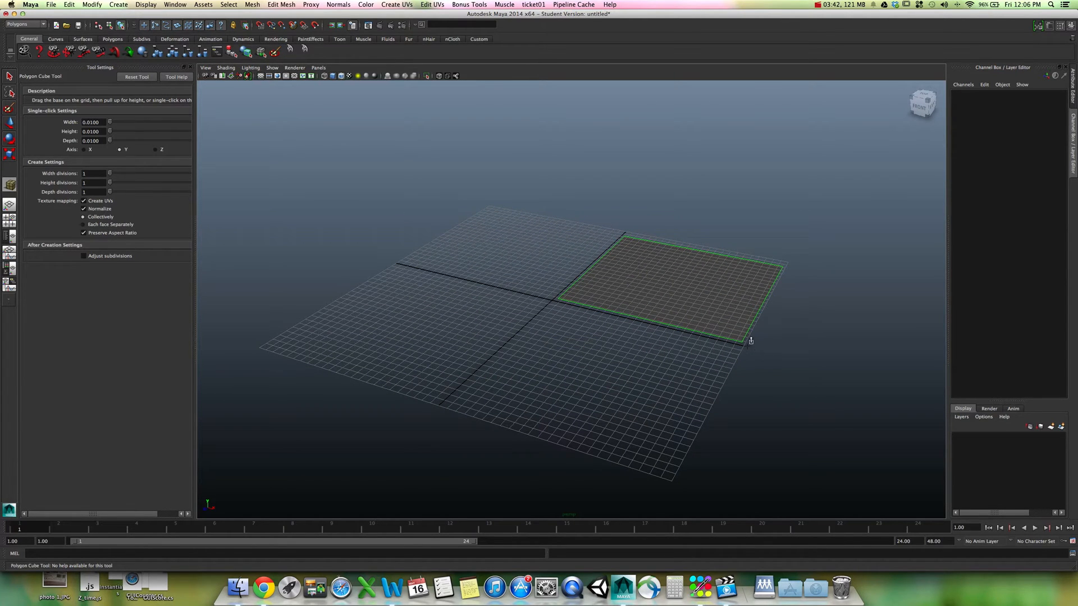
{"action": "left_click_drag", "start_coordinate": [750, 341], "coordinate": [722, 233]}
Step: Activate the Move tool, try moving the cube along its X axis, and undo the move
{"action": "key", "text": "w"}
{"action": "left_click_drag", "start_coordinate": [681, 301], "coordinate": [677, 392], "text": "alt"}
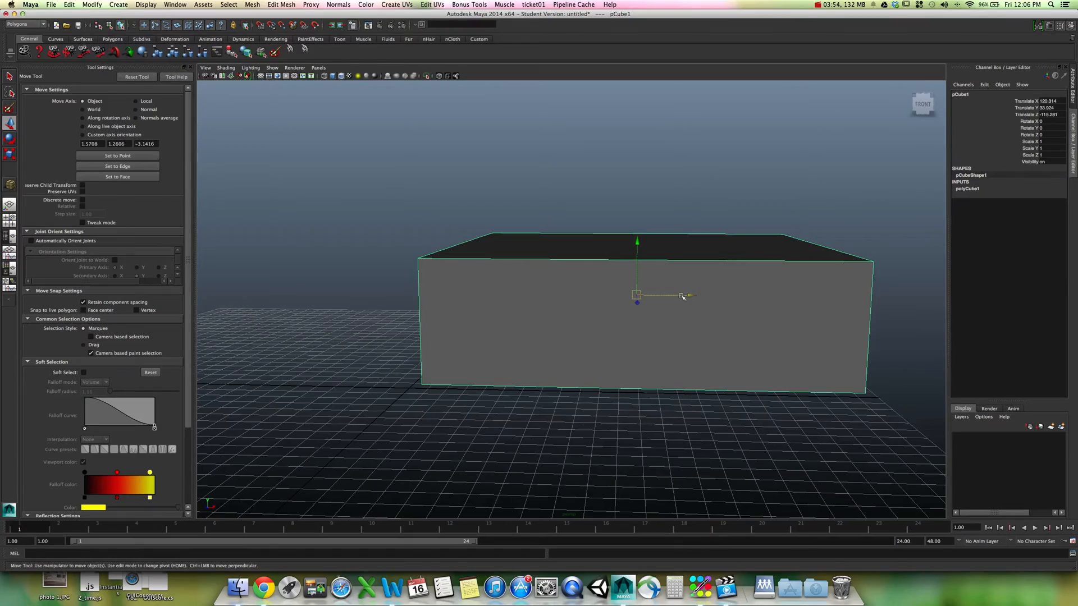
{"action": "mouse_move", "coordinate": [683, 296]}
{"action": "left_mouse_down", "text": "alt"}
{"action": "mouse_move", "coordinate": [646, 320]}
{"action": "mouse_move", "coordinate": [682, 321]}
{"action": "mouse_move", "coordinate": [683, 298]}
{"action": "mouse_move", "coordinate": [748, 294]}
{"action": "mouse_move", "coordinate": [674, 311]}
{"action": "left_mouse_up", "text": "alt"}
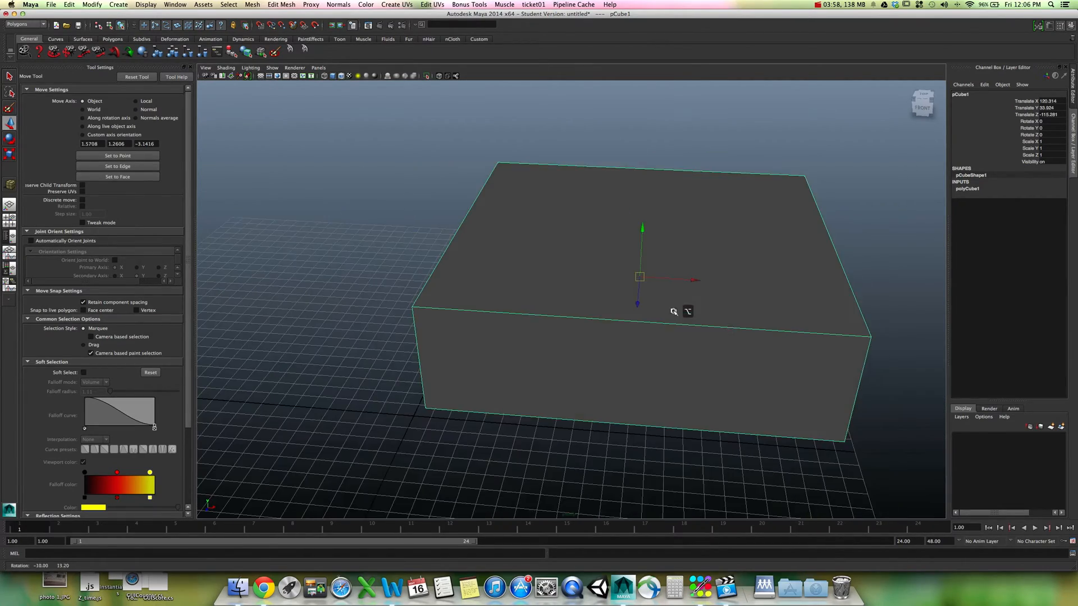
{"action": "right_click_drag", "start_coordinate": [674, 312], "coordinate": [664, 325], "text": "alt"}
{"action": "left_click_drag", "start_coordinate": [664, 325], "coordinate": [684, 305], "text": "alt"}
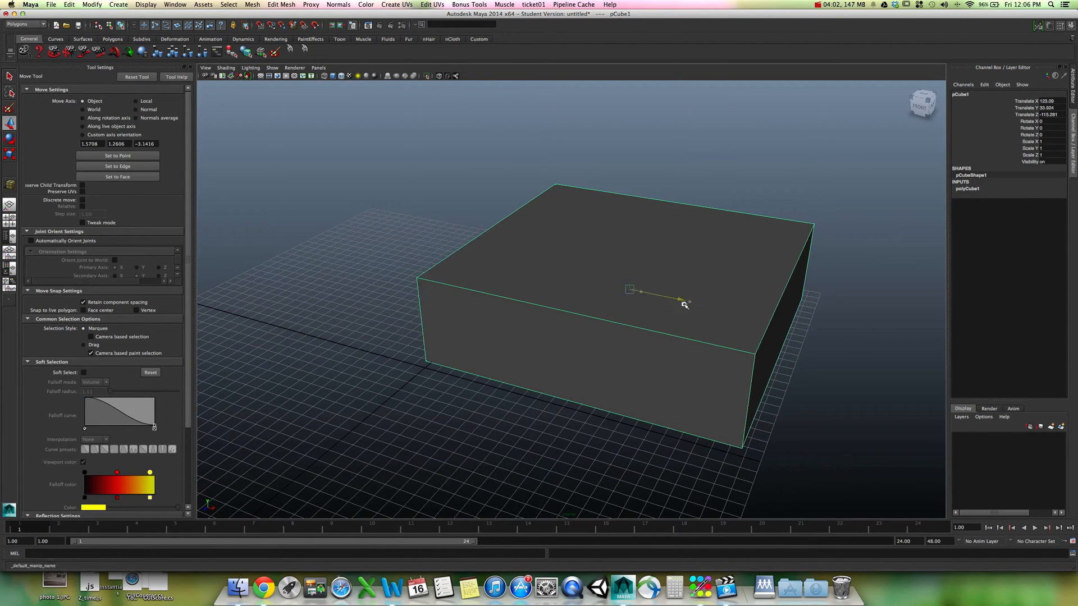
{"action": "key", "text": "z"}
{"action": "key", "text": "z"}
{"action": "key", "text": "z"}
{"action": "key", "text": "z"}
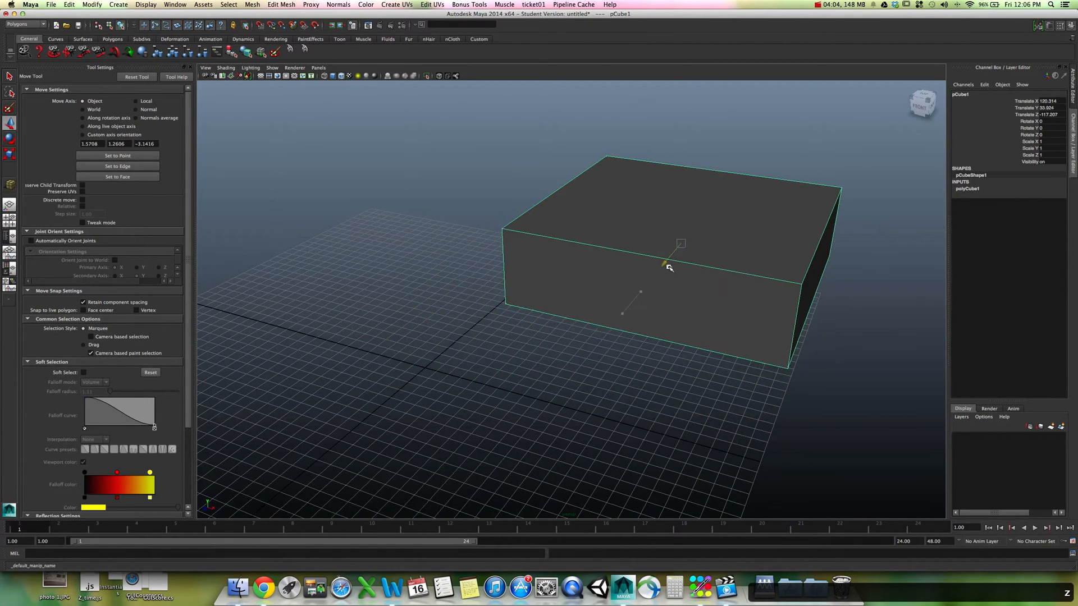
Step: Try moving the cube along its Z, Y and X axes, undoing the moves, and also freely by the manipulator's centre
{"action": "left_click_drag", "start_coordinate": [668, 267], "coordinate": [626, 317]}
{"action": "left_click_drag", "start_coordinate": [643, 242], "coordinate": [639, 289]}
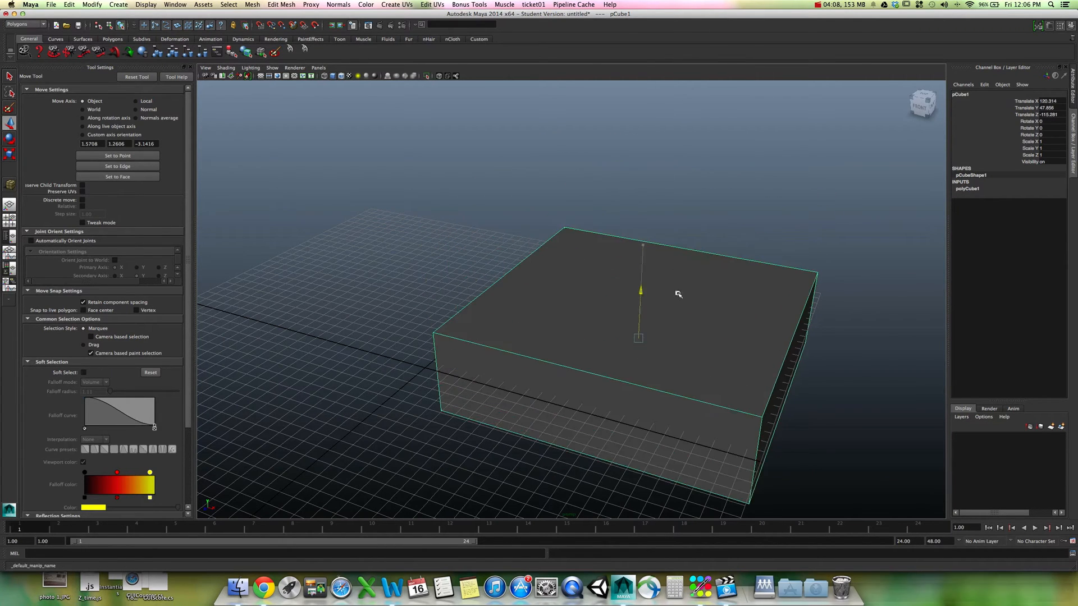
{"action": "key", "text": "z"}
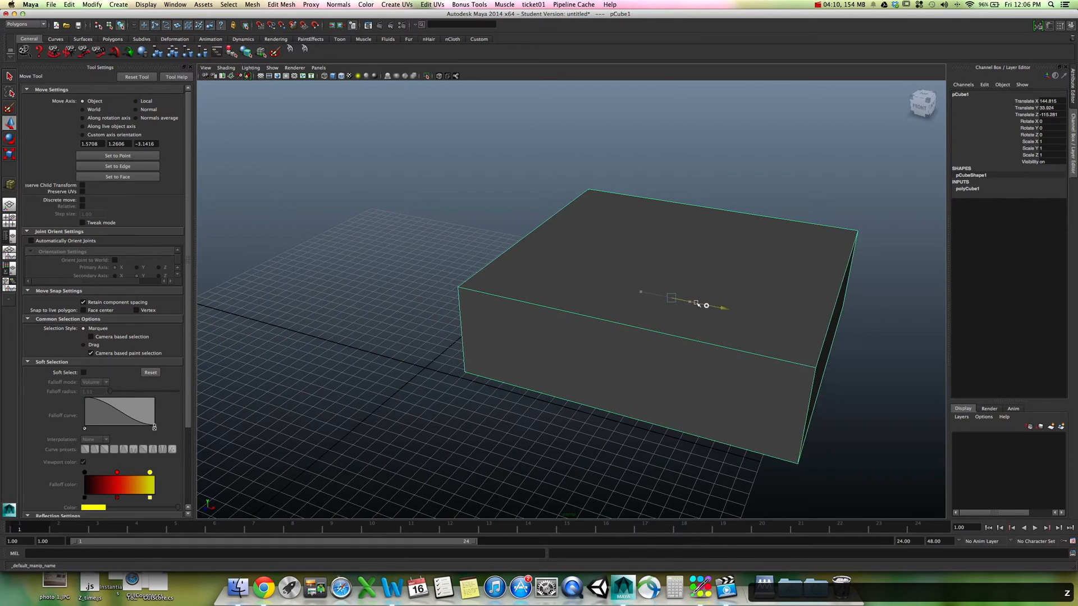
{"action": "left_click_drag", "start_coordinate": [685, 302], "coordinate": [681, 301]}
{"action": "key", "text": "z"}
{"action": "mouse_move", "coordinate": [620, 316]}
{"action": "left_mouse_down"}
{"action": "mouse_move", "coordinate": [615, 327]}
{"action": "mouse_move", "coordinate": [622, 320]}
{"action": "left_mouse_up"}
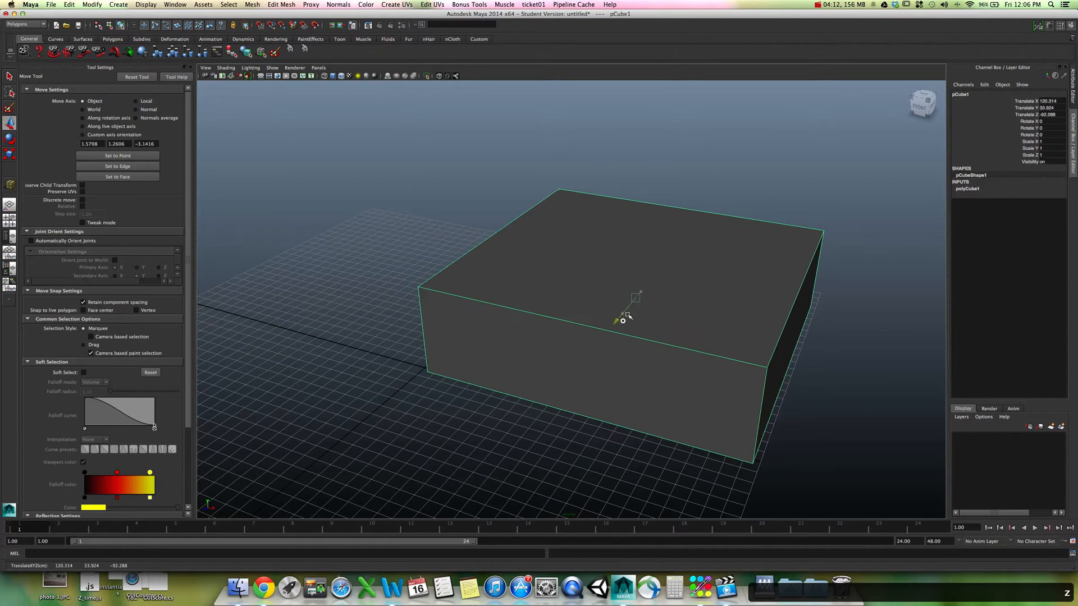
{"action": "key", "text": "z"}
{"action": "left_click_drag", "start_coordinate": [641, 272], "coordinate": [642, 243]}
{"action": "key", "text": "z"}
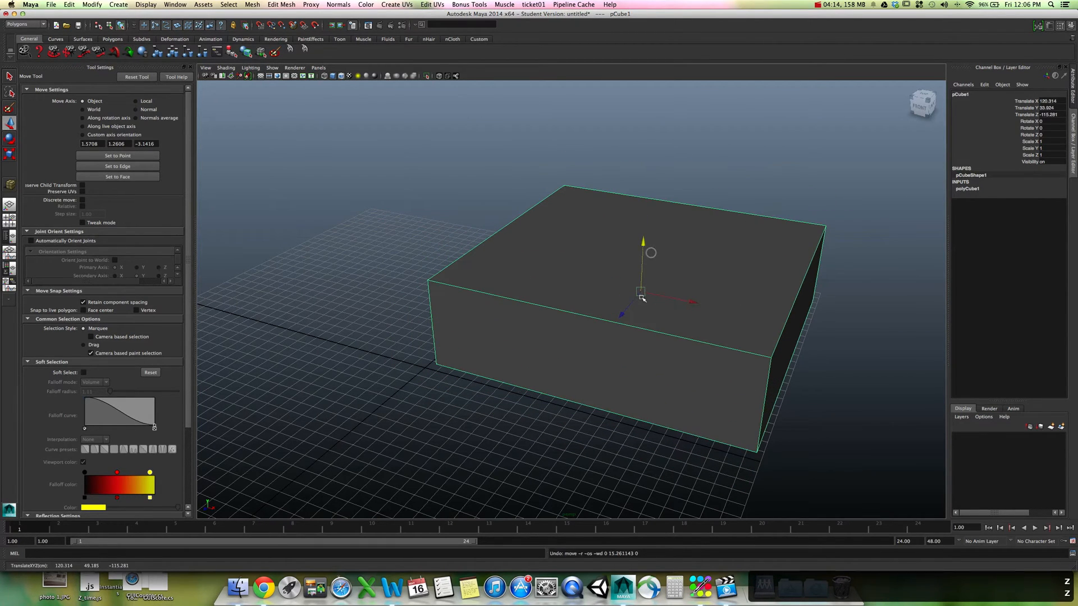
{"action": "mouse_move", "coordinate": [641, 294]}
{"action": "left_mouse_down"}
{"action": "mouse_move", "coordinate": [702, 236]}
{"action": "mouse_move", "coordinate": [621, 272]}
{"action": "mouse_move", "coordinate": [700, 212]}
{"action": "mouse_move", "coordinate": [684, 335]}
{"action": "mouse_move", "coordinate": [808, 233]}
{"action": "mouse_move", "coordinate": [813, 404]}
{"action": "mouse_move", "coordinate": [649, 185]}
{"action": "mouse_move", "coordinate": [537, 236]}
{"action": "mouse_move", "coordinate": [820, 387]}
{"action": "mouse_move", "coordinate": [666, 281]}
{"action": "mouse_move", "coordinate": [739, 361]}
{"action": "mouse_move", "coordinate": [614, 290]}
{"action": "mouse_move", "coordinate": [739, 342]}
{"action": "mouse_move", "coordinate": [645, 305]}
{"action": "mouse_move", "coordinate": [645, 250]}
{"action": "mouse_move", "coordinate": [671, 331]}
{"action": "mouse_move", "coordinate": [560, 332]}
{"action": "mouse_move", "coordinate": [548, 353]}
{"action": "mouse_move", "coordinate": [546, 315]}
{"action": "mouse_move", "coordinate": [728, 339]}
{"action": "mouse_move", "coordinate": [524, 200]}
{"action": "mouse_move", "coordinate": [757, 351]}
{"action": "mouse_move", "coordinate": [585, 247]}
{"action": "mouse_move", "coordinate": [656, 338]}
{"action": "mouse_move", "coordinate": [667, 325]}
{"action": "mouse_move", "coordinate": [666, 178]}
{"action": "mouse_move", "coordinate": [698, 378]}
{"action": "mouse_move", "coordinate": [705, 208]}
{"action": "mouse_move", "coordinate": [718, 320]}
{"action": "mouse_move", "coordinate": [608, 262]}
{"action": "mouse_move", "coordinate": [645, 262]}
{"action": "mouse_move", "coordinate": [661, 276]}
{"action": "mouse_move", "coordinate": [643, 285]}
{"action": "mouse_move", "coordinate": [682, 292]}
{"action": "mouse_move", "coordinate": [586, 339]}
{"action": "mouse_move", "coordinate": [622, 293]}
{"action": "left_mouse_up"}
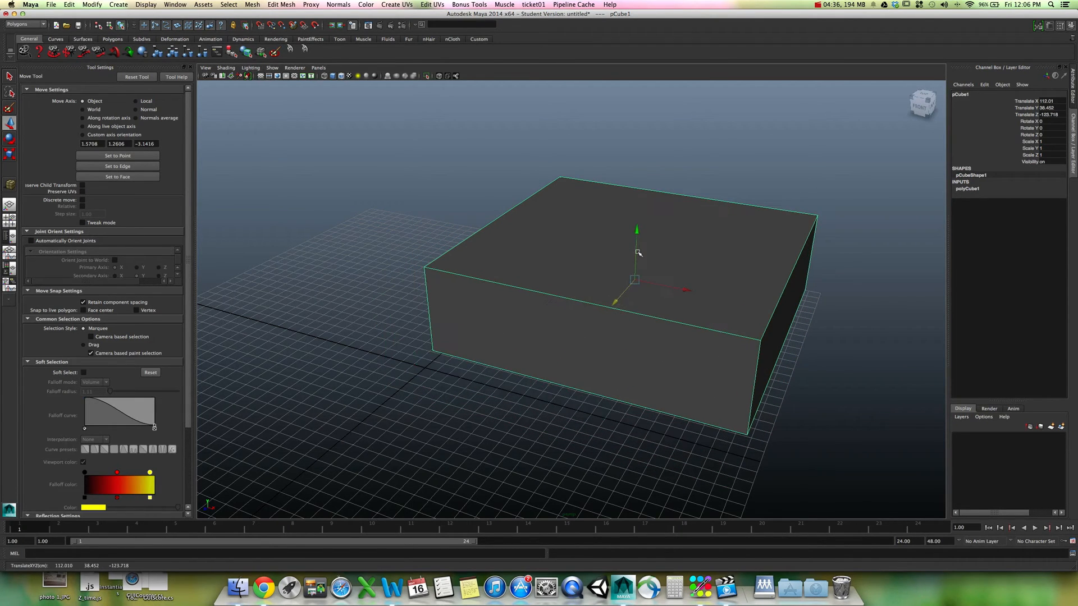
{"action": "left_click_drag", "start_coordinate": [637, 253], "coordinate": [625, 316]}
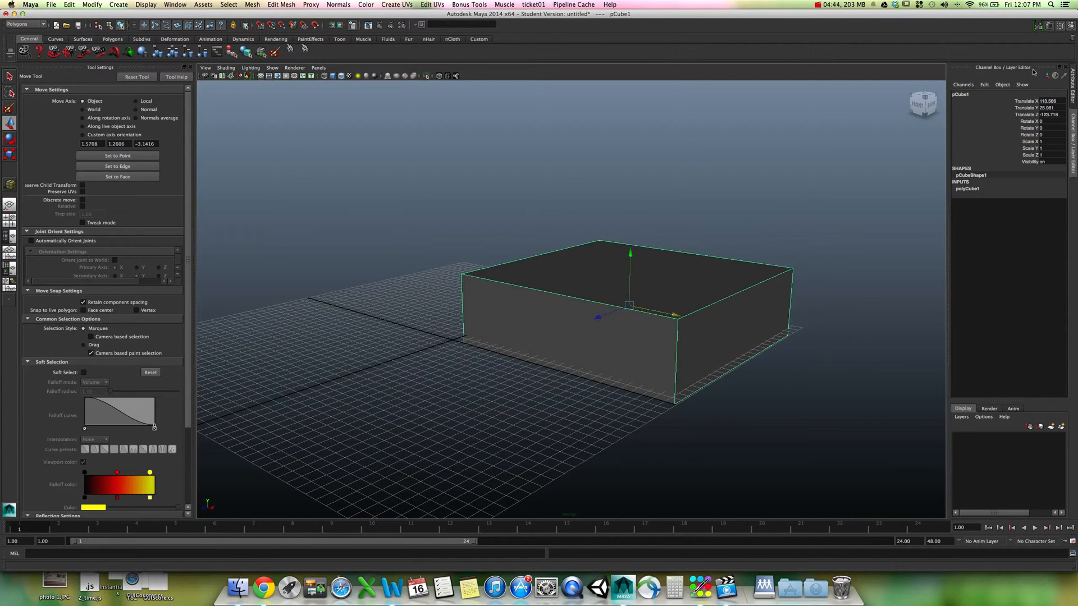
Step: Centre the cube on the grid origin by setting its Translate X, Y and Z to 0
{"action": "left_click", "coordinate": [1032, 102]}
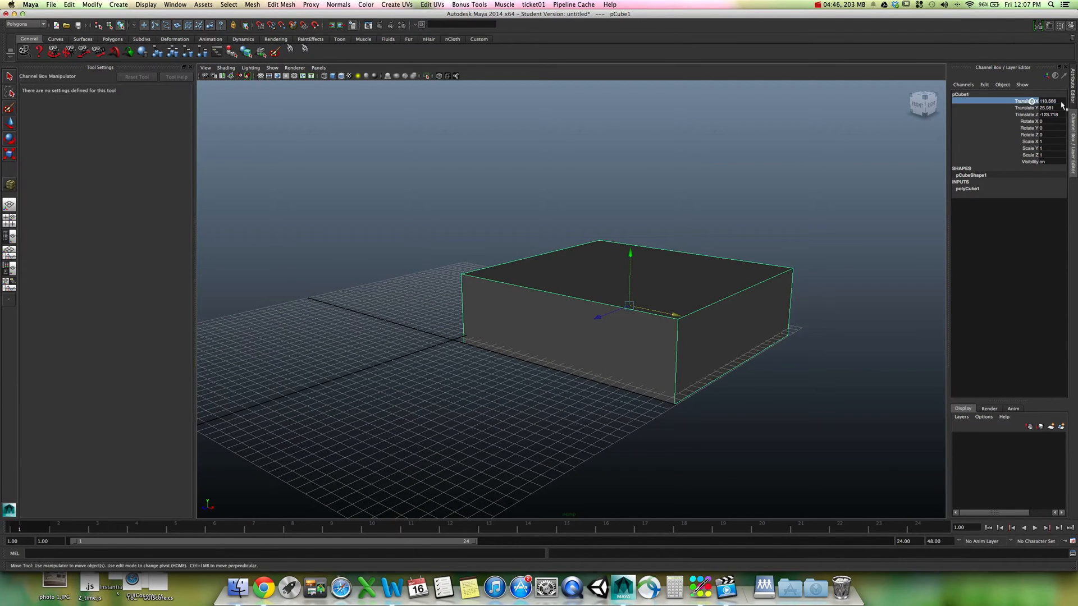
{"action": "type", "text": "0"}
{"action": "key", "text": "Tab"}
{"action": "type", "text": "0"}
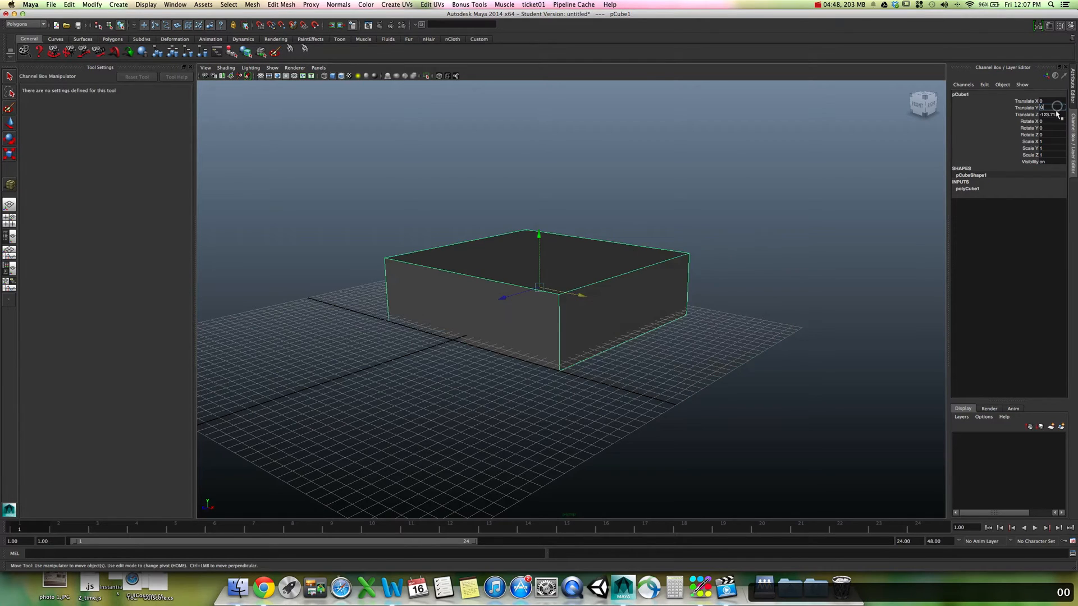
{"action": "key", "text": "Tab"}
{"action": "type", "text": "0"}
{"action": "key", "text": "Tab"}
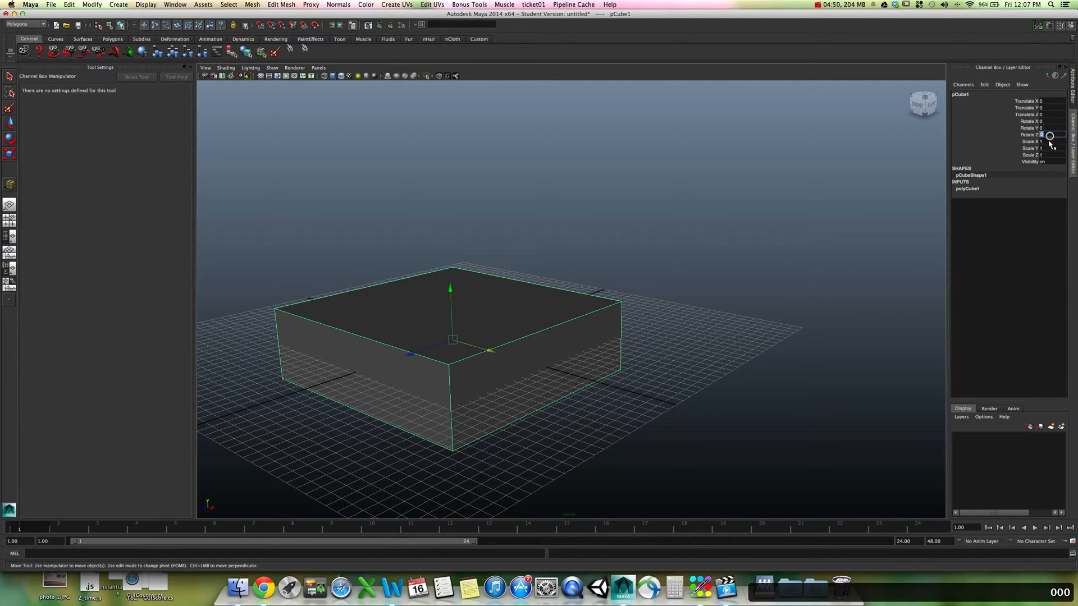
{"action": "left_click_drag", "start_coordinate": [1047, 141], "coordinate": [1046, 154]}
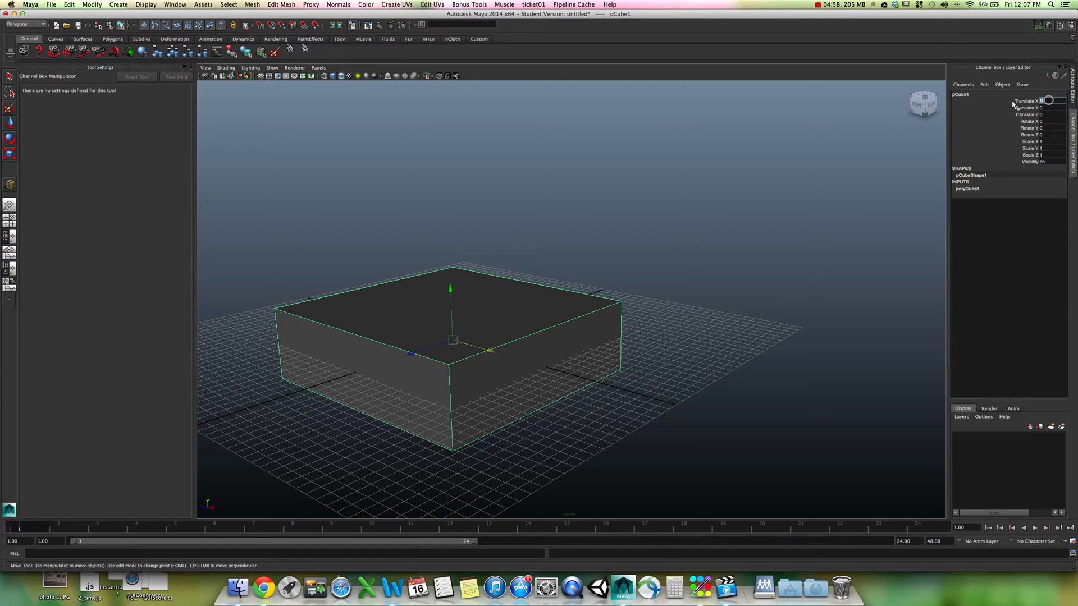
Step: Scale the cube uniformly down and up with the Scale tool, finishing at about 0.64 on all axes
{"action": "left_click_drag", "start_coordinate": [713, 214], "coordinate": [745, 216], "text": "alt"}
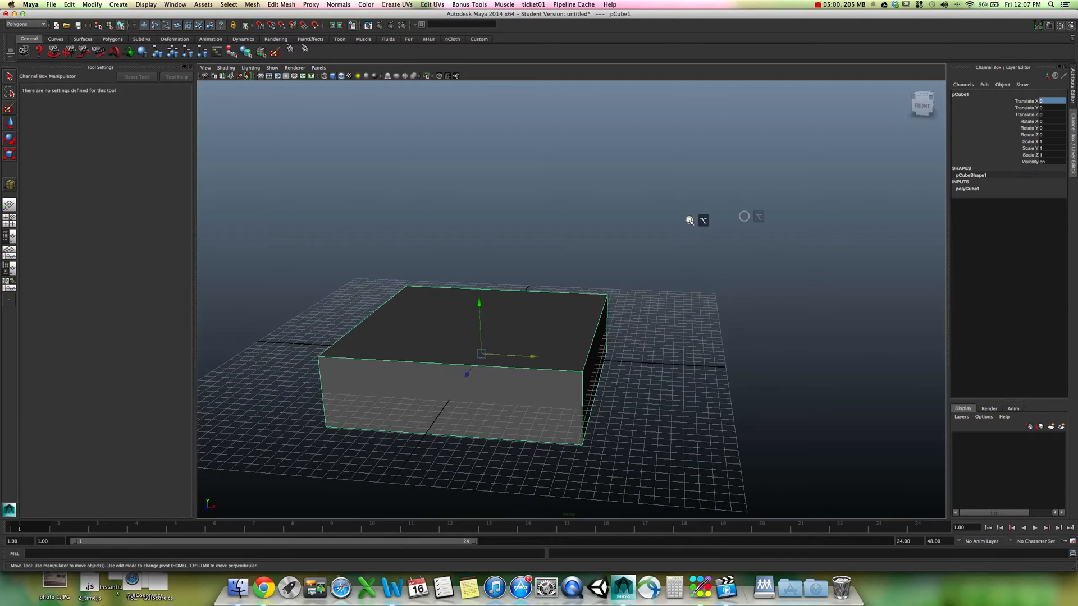
{"action": "middle_click_drag", "start_coordinate": [691, 220], "coordinate": [748, 203], "text": "alt"}
{"action": "left_click_drag", "start_coordinate": [729, 205], "coordinate": [721, 201], "text": "alt"}
{"action": "left_click_drag", "start_coordinate": [393, 330], "coordinate": [448, 319], "text": "alt"}
{"action": "right_click_drag", "start_coordinate": [477, 330], "coordinate": [547, 334], "text": "alt"}
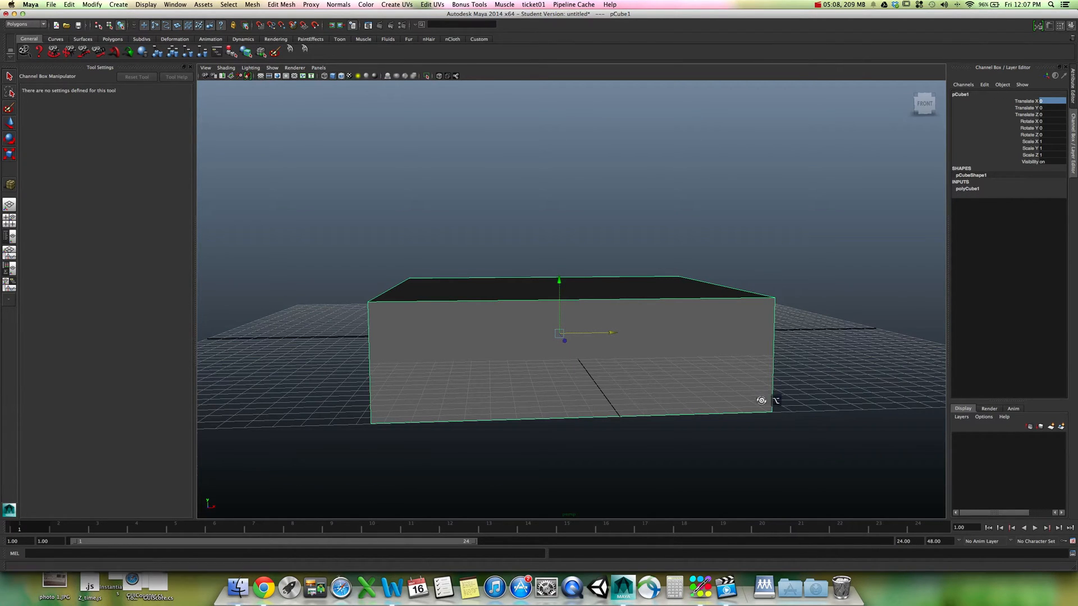
{"action": "left_click_drag", "start_coordinate": [769, 399], "coordinate": [753, 404], "text": "alt"}
{"action": "key", "text": "r"}
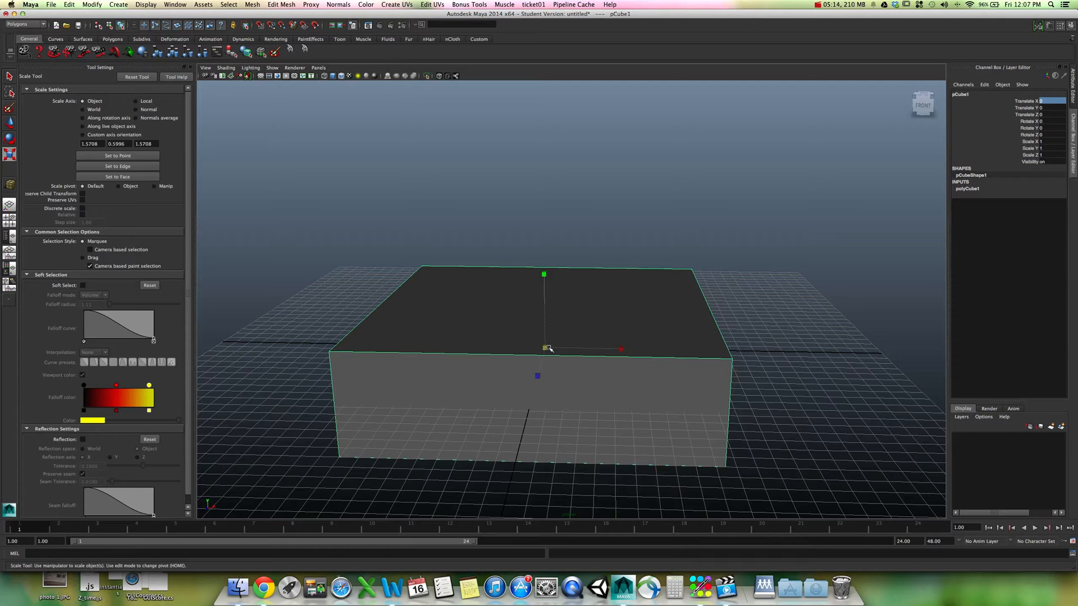
{"action": "left_click_drag", "start_coordinate": [542, 348], "coordinate": [350, 382]}
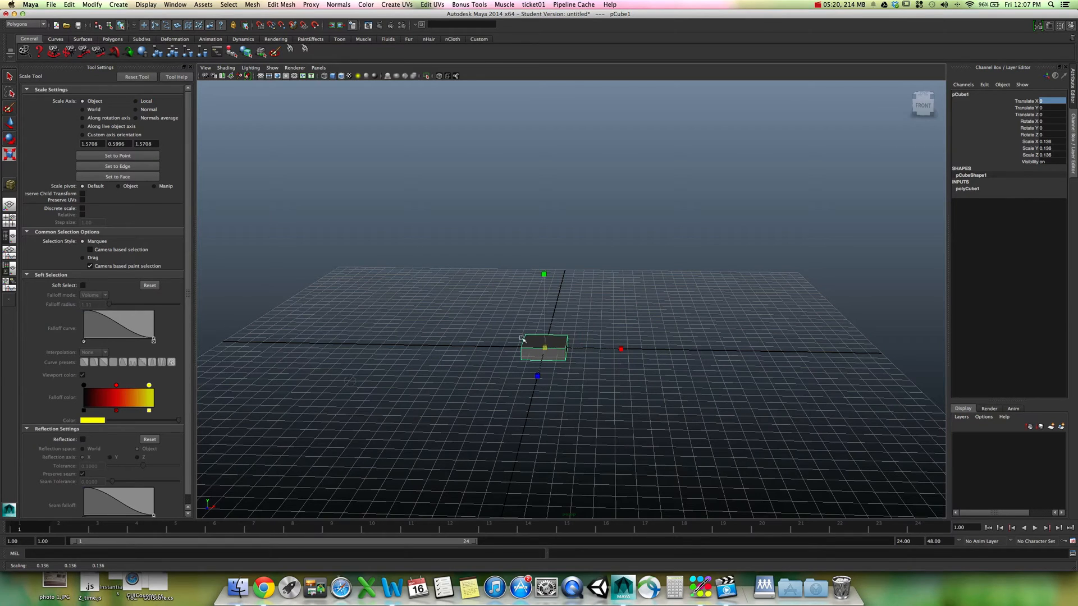
{"action": "left_click_drag", "start_coordinate": [544, 349], "coordinate": [868, 346]}
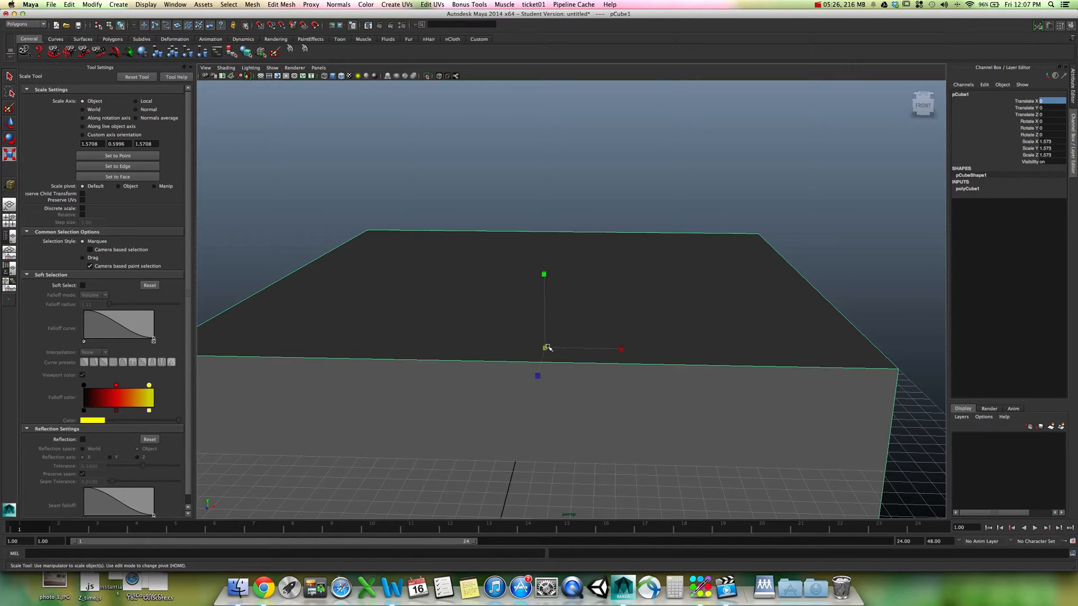
{"action": "left_click_drag", "start_coordinate": [508, 353], "coordinate": [284, 375]}
{"action": "left_click", "coordinate": [574, 352]}
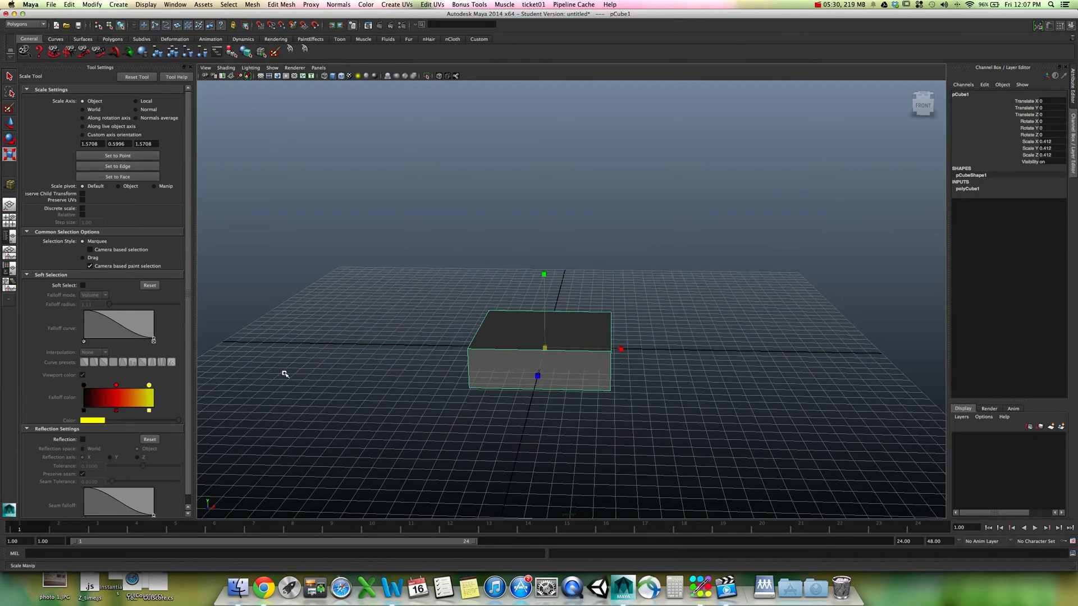
{"action": "mouse_move", "coordinate": [591, 369]}
{"action": "left_mouse_down", "text": "alt"}
{"action": "mouse_move", "coordinate": [580, 372]}
{"action": "mouse_move", "coordinate": [582, 354]}
{"action": "left_mouse_up", "text": "alt"}
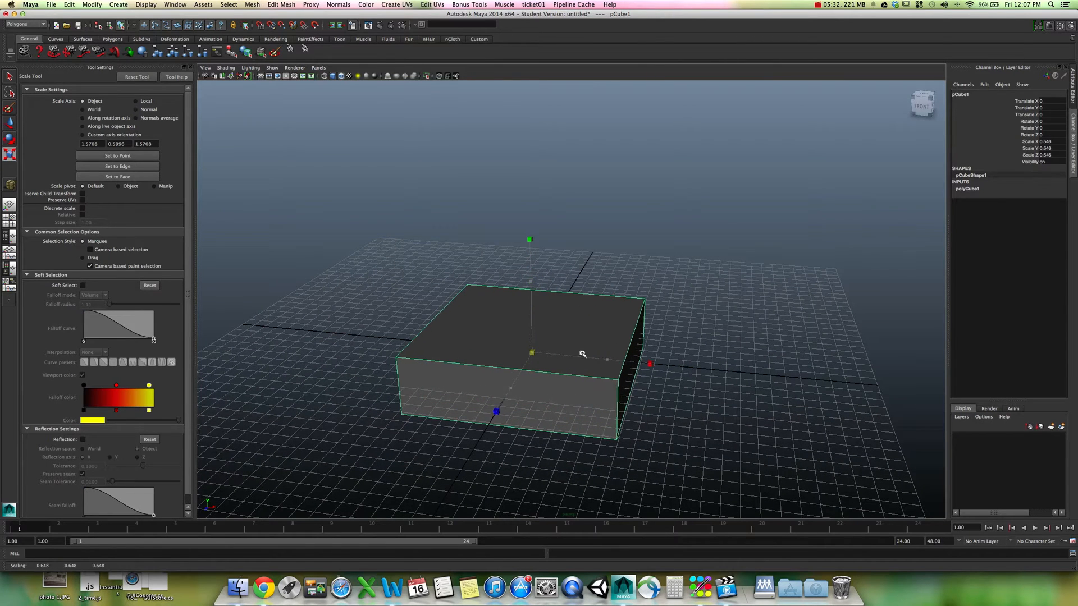
Step: Rotate the cube back and forth around its Y axis, finishing at about 44.6 degrees
{"action": "left_click", "coordinate": [1028, 128]}
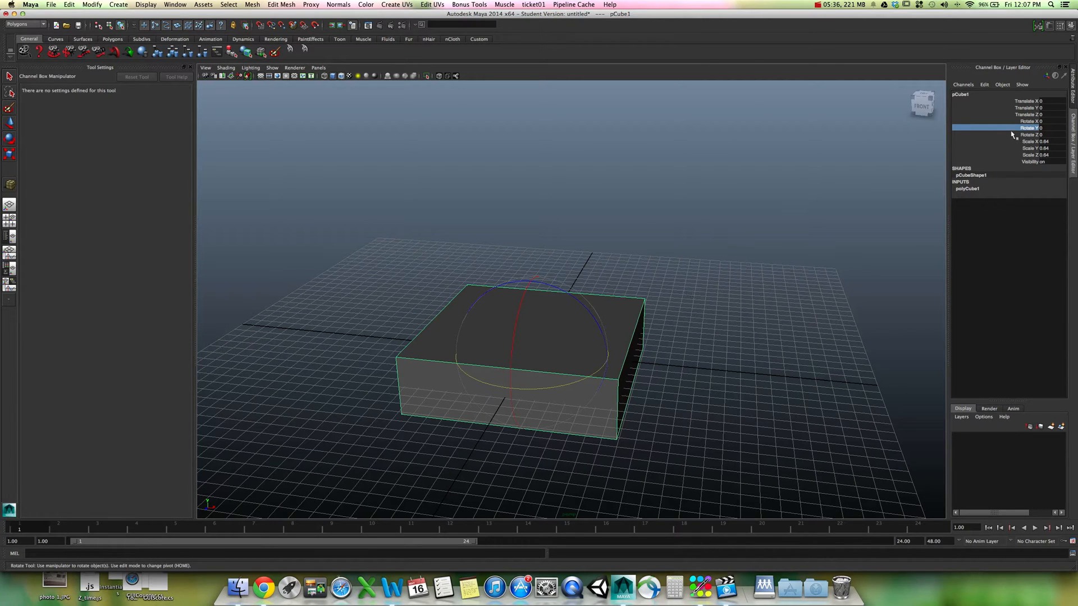
{"action": "left_click_drag", "start_coordinate": [567, 388], "coordinate": [542, 390]}
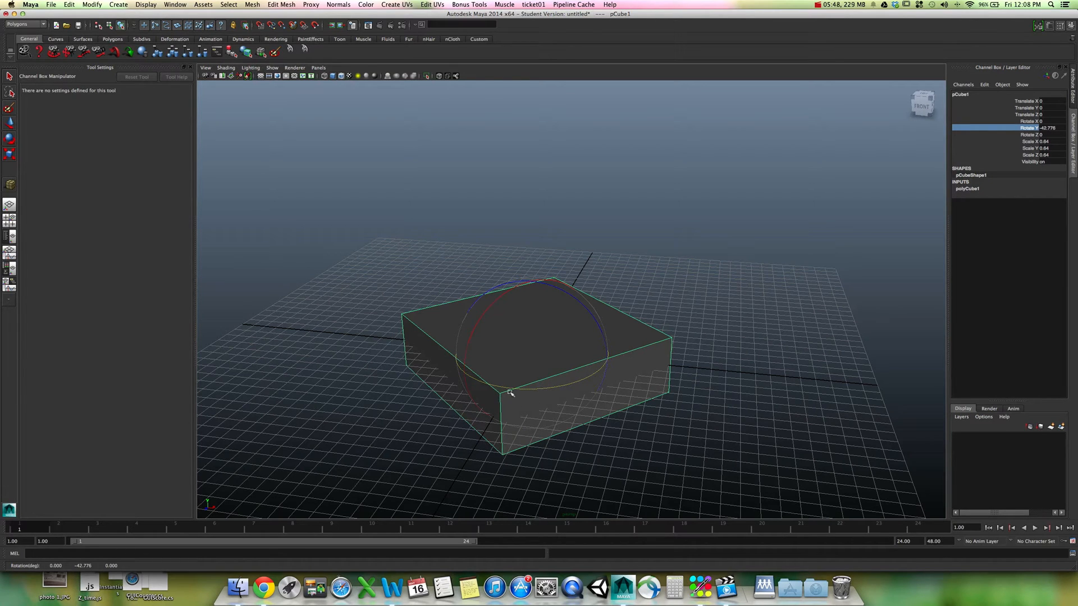
{"action": "mouse_move", "coordinate": [519, 391]}
{"action": "left_mouse_down"}
{"action": "mouse_move", "coordinate": [580, 387]}
{"action": "mouse_move", "coordinate": [524, 385]}
{"action": "left_mouse_up"}
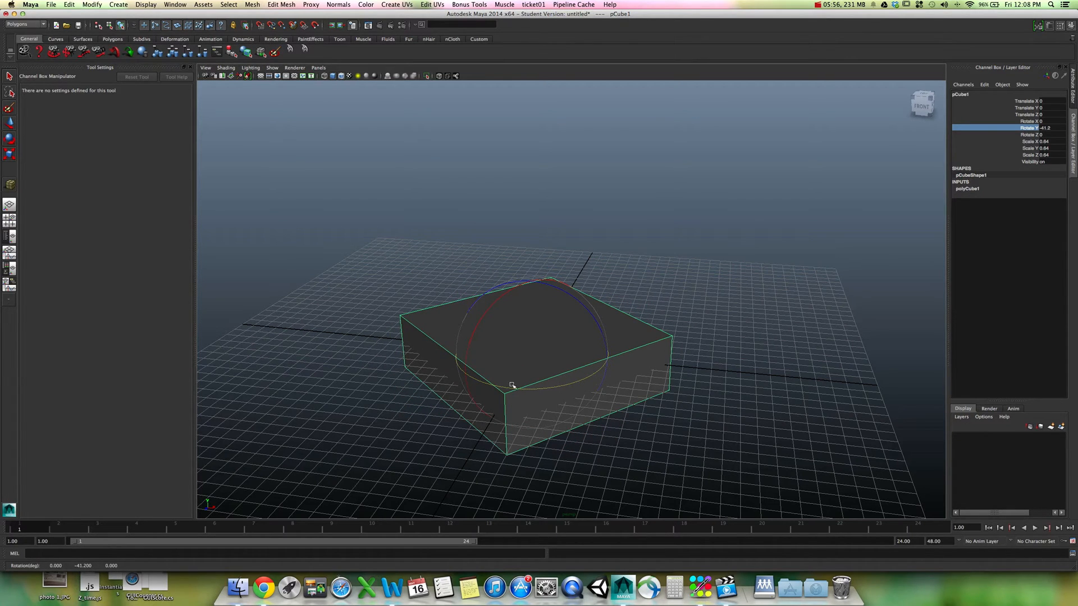
{"action": "left_click_drag", "start_coordinate": [542, 390], "coordinate": [639, 373]}
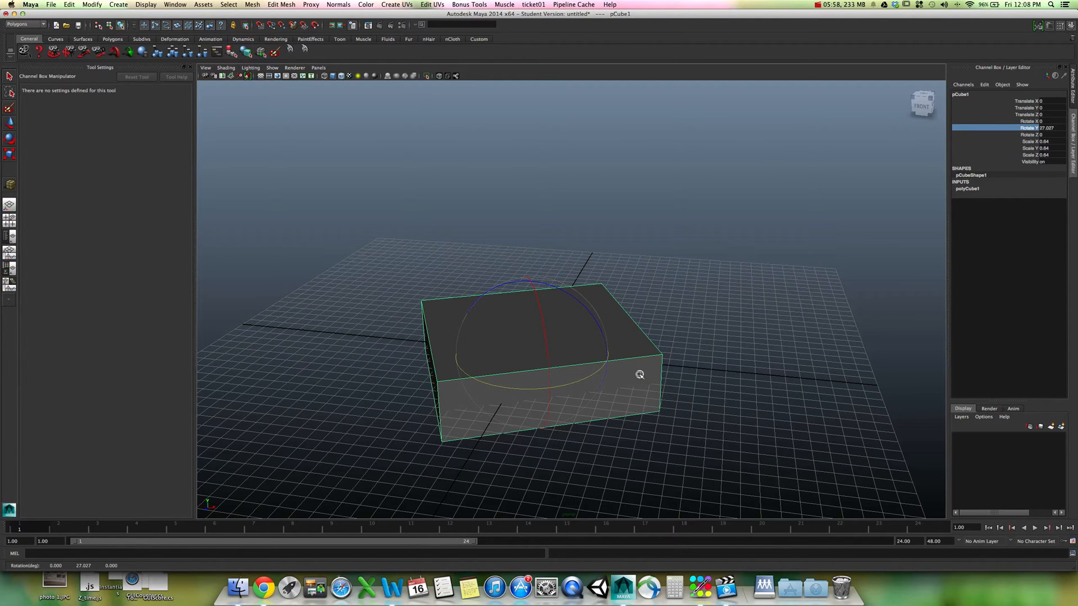
{"action": "right_click_drag", "start_coordinate": [728, 370], "coordinate": [732, 373], "text": "alt"}
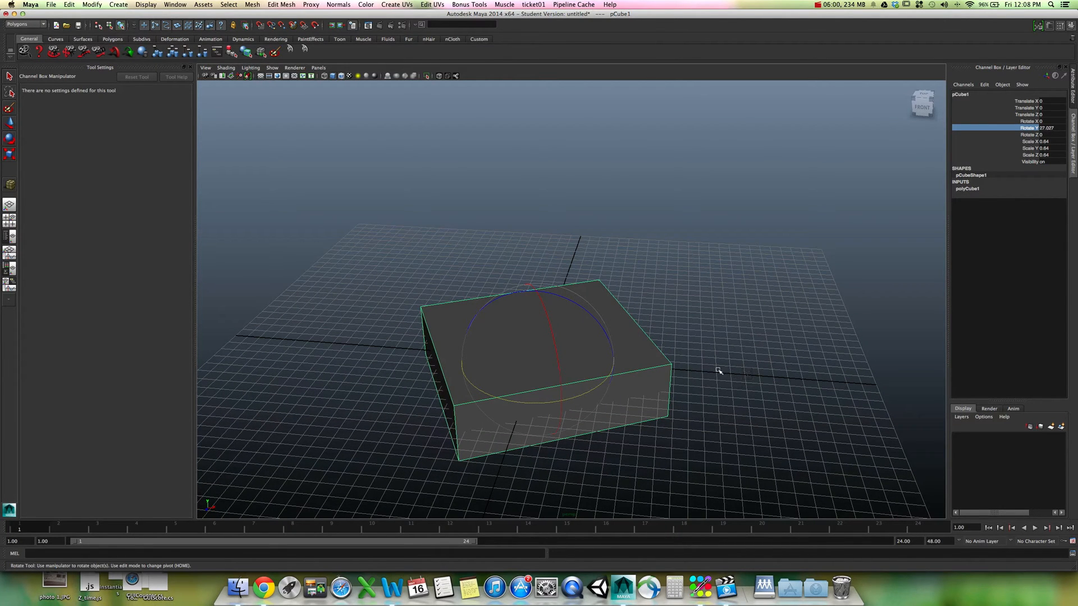
{"action": "left_click_drag", "start_coordinate": [600, 385], "coordinate": [674, 411]}
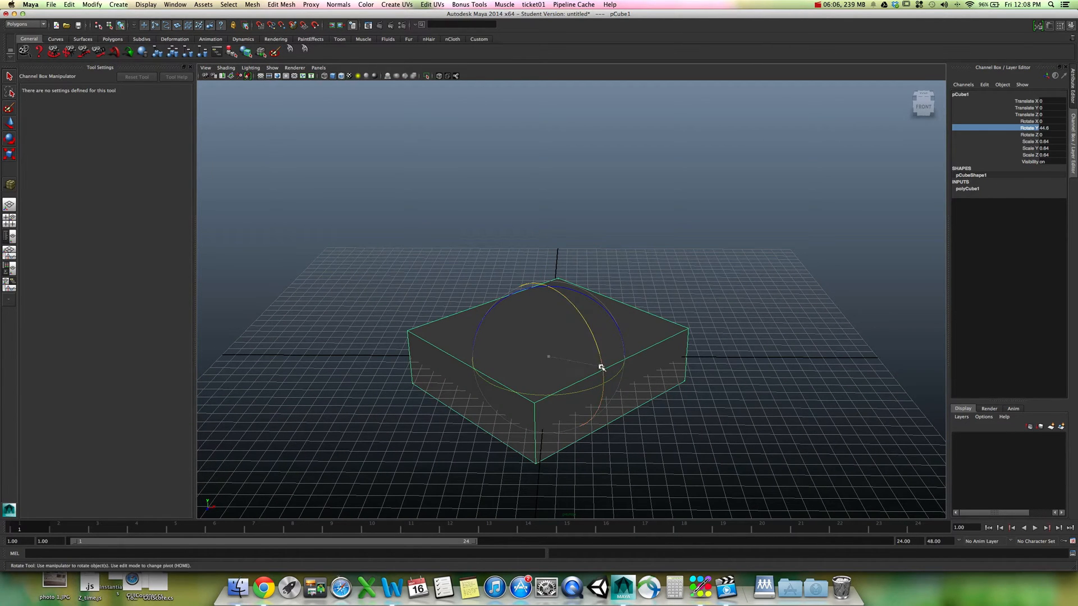
Step: Tilt the cube around its X axis to about -17 degrees and turn it around Y to about 77.8 degrees
{"action": "left_click_drag", "start_coordinate": [601, 367], "coordinate": [739, 359]}
{"action": "left_click_drag", "start_coordinate": [625, 308], "coordinate": [624, 373]}
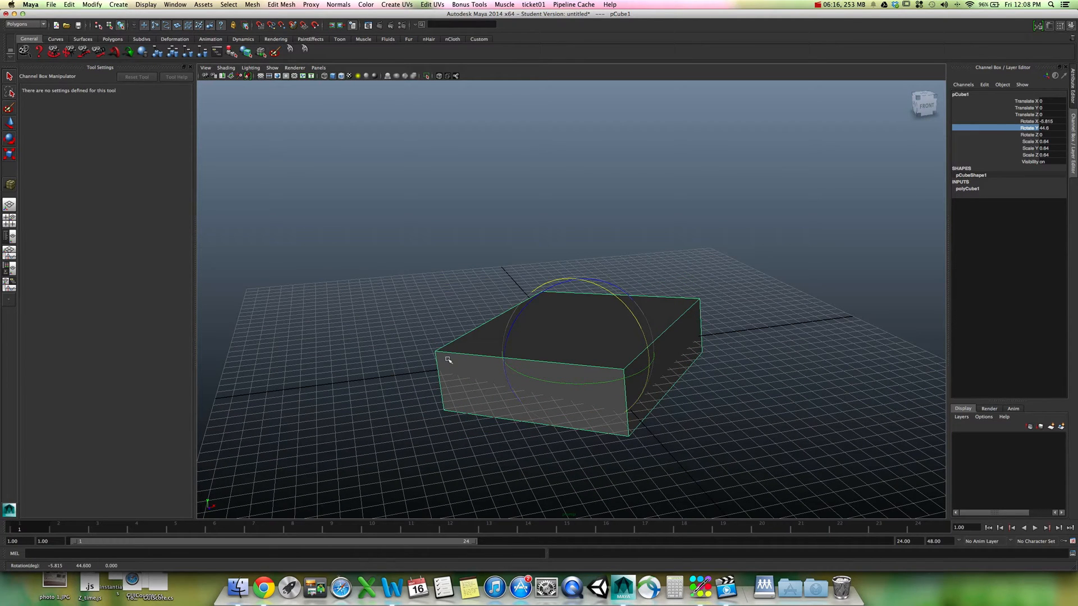
{"action": "left_click_drag", "start_coordinate": [643, 341], "coordinate": [673, 325]}
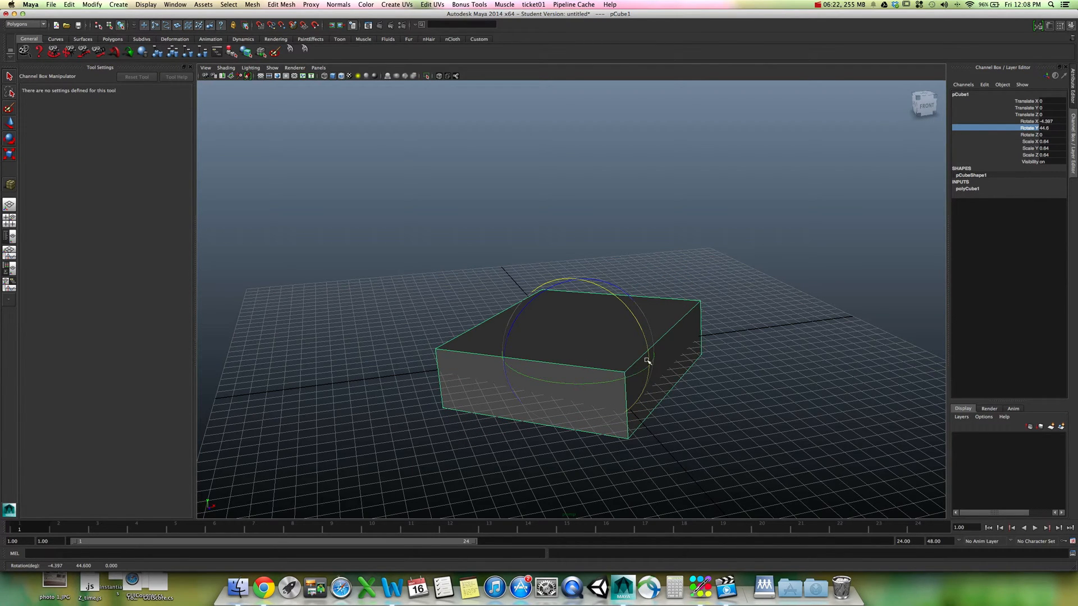
{"action": "mouse_move", "coordinate": [646, 348]}
{"action": "left_mouse_down"}
{"action": "mouse_move", "coordinate": [635, 314]}
{"action": "mouse_move", "coordinate": [648, 399]}
{"action": "mouse_move", "coordinate": [630, 295]}
{"action": "mouse_move", "coordinate": [615, 309]}
{"action": "mouse_move", "coordinate": [628, 339]}
{"action": "left_mouse_up"}
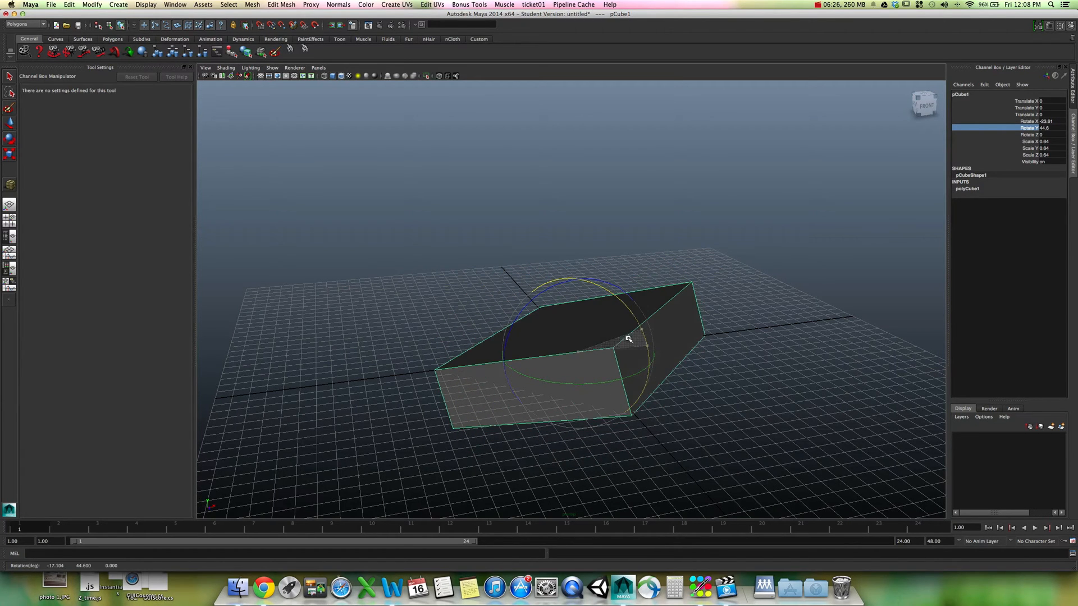
{"action": "mouse_move", "coordinate": [631, 378]}
{"action": "left_mouse_down"}
{"action": "mouse_move", "coordinate": [522, 380]}
{"action": "mouse_move", "coordinate": [649, 380]}
{"action": "left_mouse_up"}
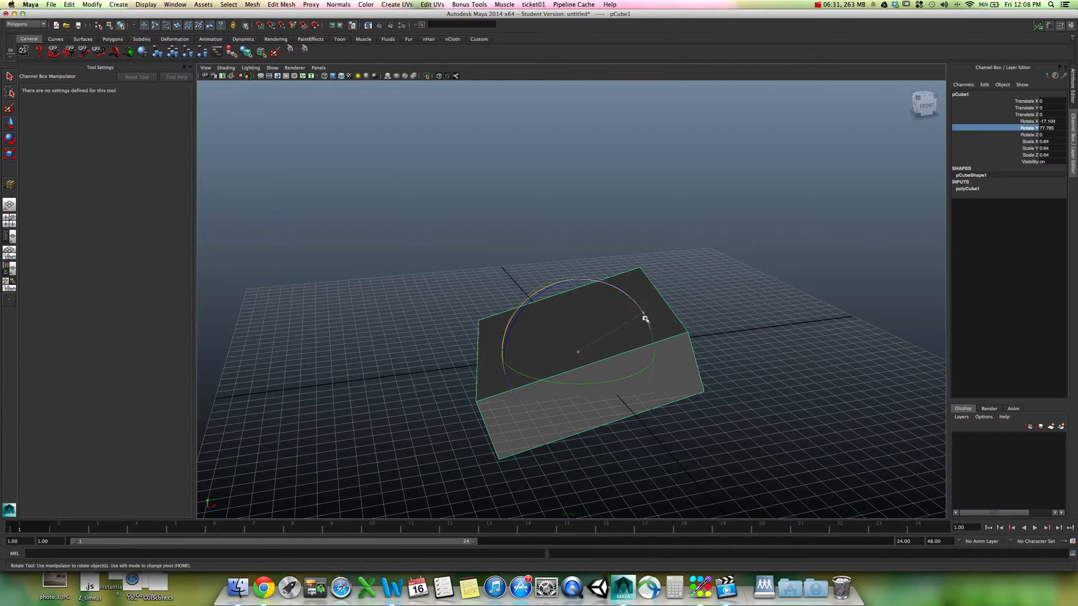
Step: Tilt the cube around its X axis to about -35.4 degrees and scale it uniformly down to about 0.51
{"action": "mouse_move", "coordinate": [645, 319]}
{"action": "left_mouse_down"}
{"action": "mouse_move", "coordinate": [620, 293]}
{"action": "mouse_move", "coordinate": [628, 306]}
{"action": "left_mouse_up"}
{"action": "key", "text": "r"}
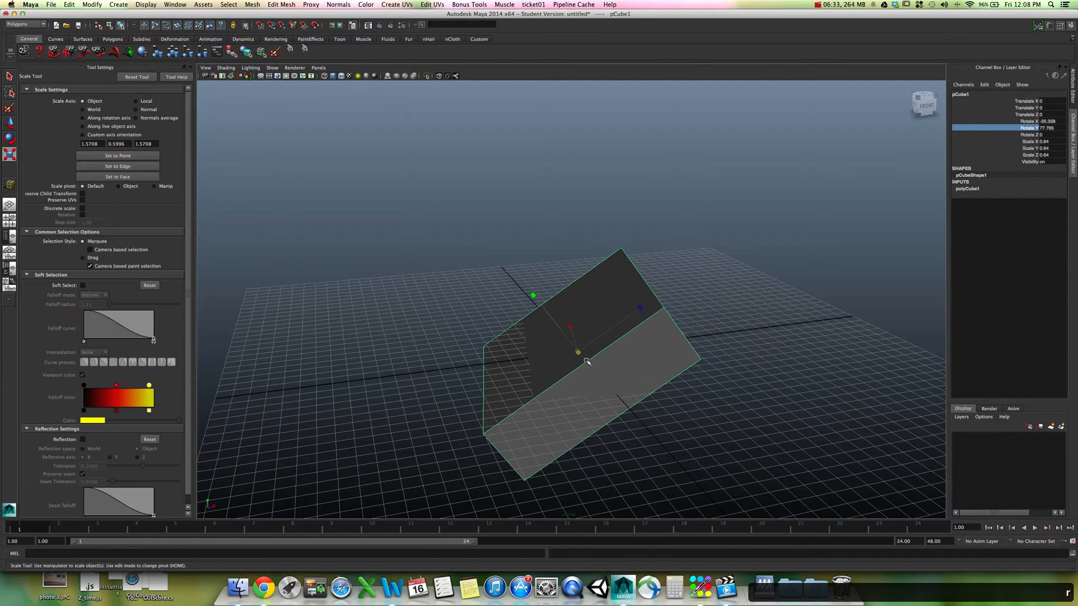
{"action": "left_click_drag", "start_coordinate": [579, 352], "coordinate": [544, 399]}
Step: Reset the cube's rotation by setting Rotate X and Rotate Y to 0
{"action": "double_click", "coordinate": [1046, 121]}
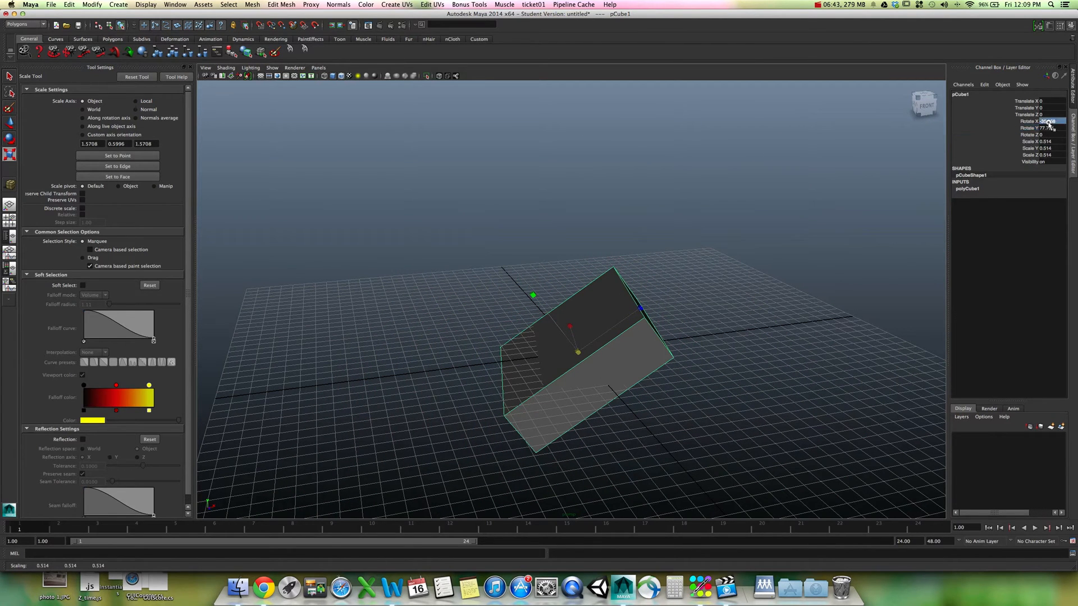
{"action": "type", "text": "0"}
{"action": "key", "text": "Return"}
{"action": "key", "text": "Return"}
Step: Restore the cube's original size by setting Scale X, Y and Z to 1
{"action": "double_click", "coordinate": [1056, 142]}
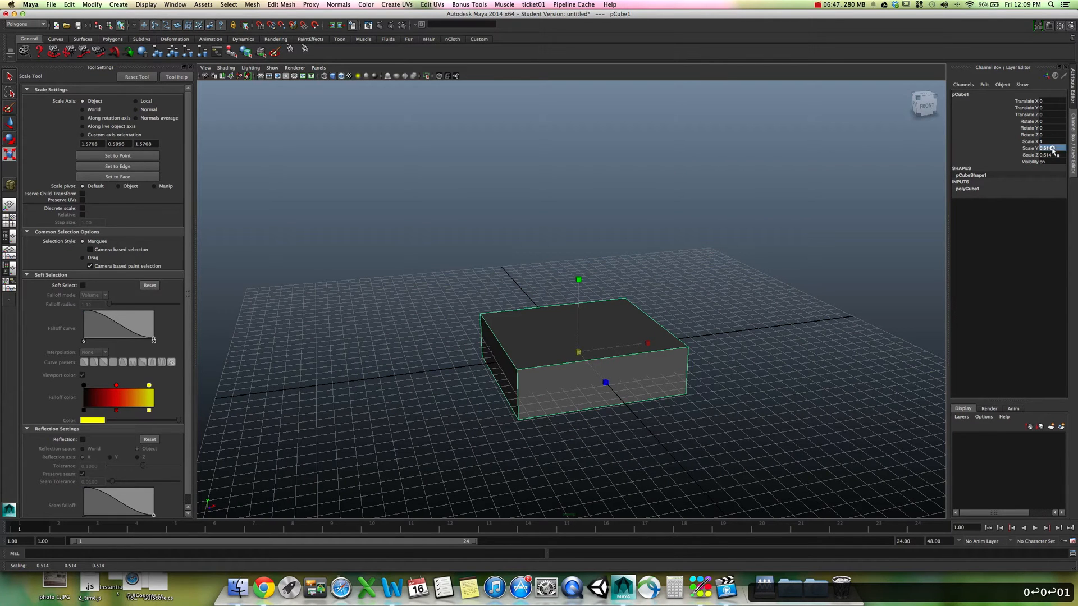
{"action": "type", "text": "1"}
{"action": "double_click", "coordinate": [1055, 155]}
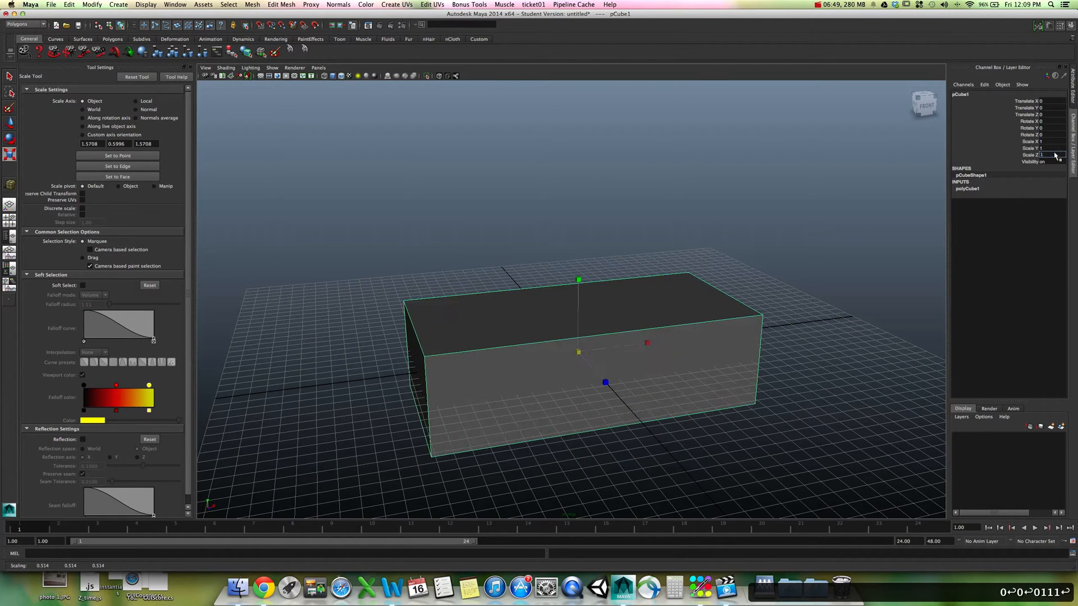
{"action": "type", "text": "1"}
{"action": "key", "text": "Return"}
Step: Stretch the cube along its X axis with the Scale tool, finishing at about 1.14
{"action": "left_click_drag", "start_coordinate": [758, 210], "coordinate": [719, 216], "text": "alt"}
{"action": "left_click_drag", "start_coordinate": [752, 208], "coordinate": [688, 229], "text": "alt"}
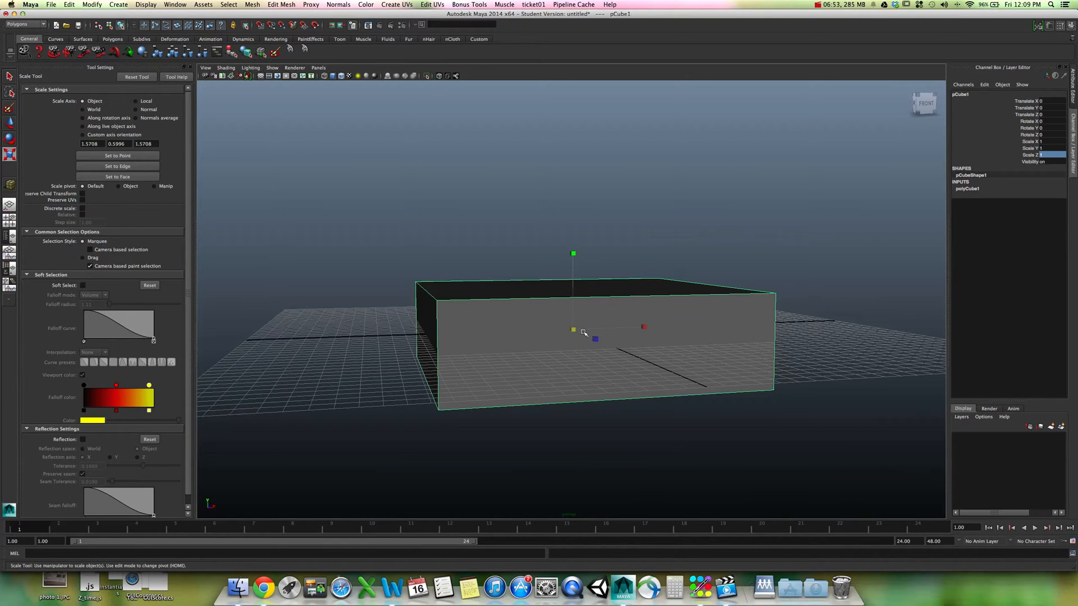
{"action": "left_click_drag", "start_coordinate": [583, 332], "coordinate": [493, 338], "text": "alt"}
{"action": "key", "text": "z"}
{"action": "key", "text": "z"}
{"action": "left_click_drag", "start_coordinate": [595, 349], "coordinate": [595, 344], "text": "alt"}
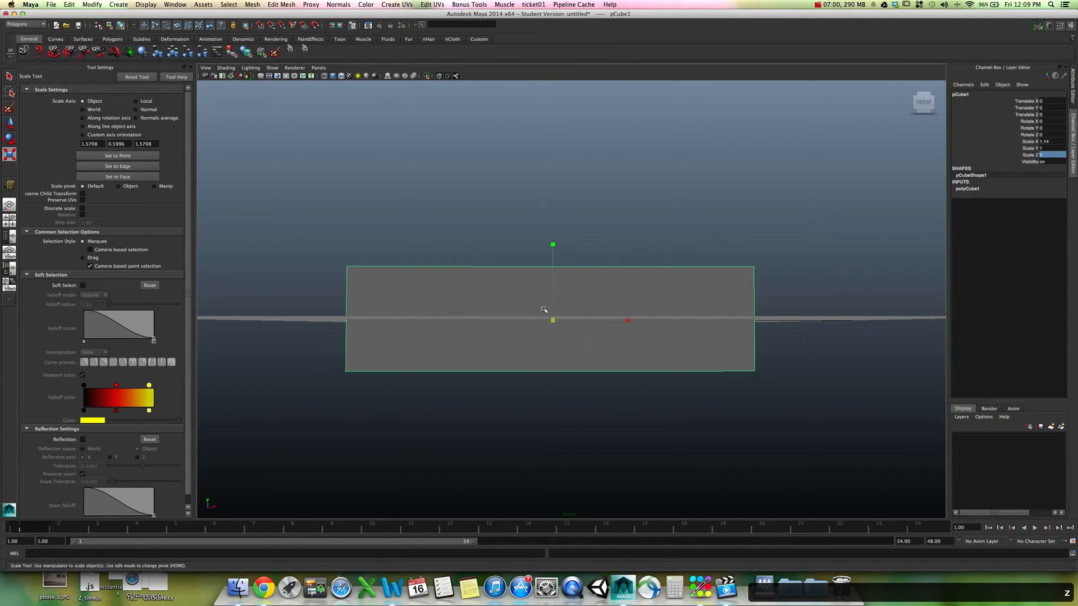
Step: Widen the cube further along its X axis and undo the extra scaling
{"action": "left_click_drag", "start_coordinate": [544, 309], "coordinate": [649, 336], "text": "alt"}
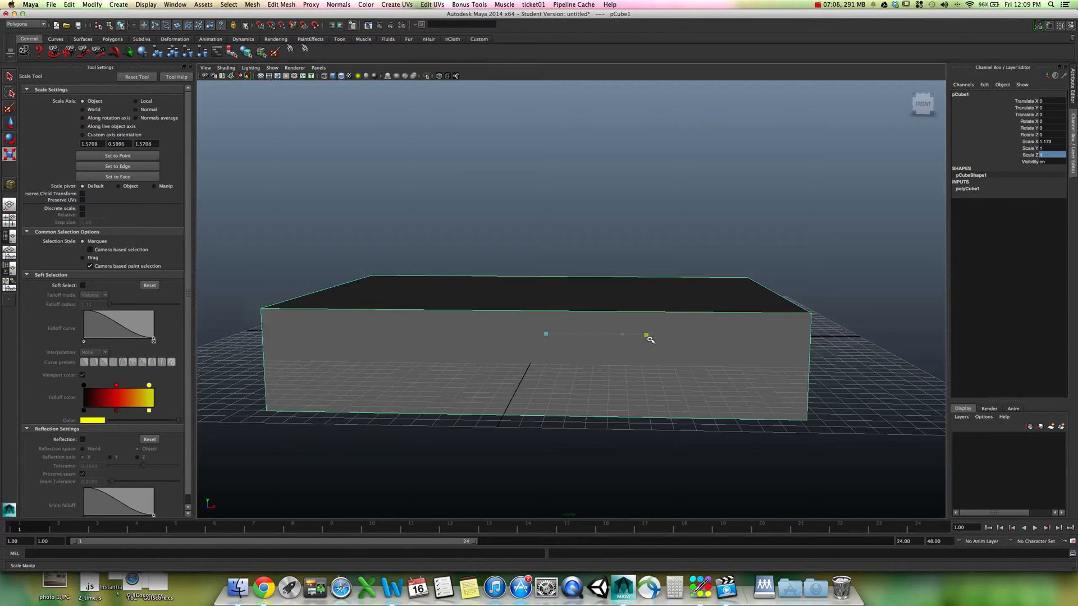
{"action": "key", "text": "z"}
{"action": "left_click_drag", "start_coordinate": [538, 349], "coordinate": [534, 359]}
{"action": "key", "text": "z"}
Step: Try the Move tool by shifting the cube sideways along X and then upward, undoing each move
{"action": "key", "text": "w"}
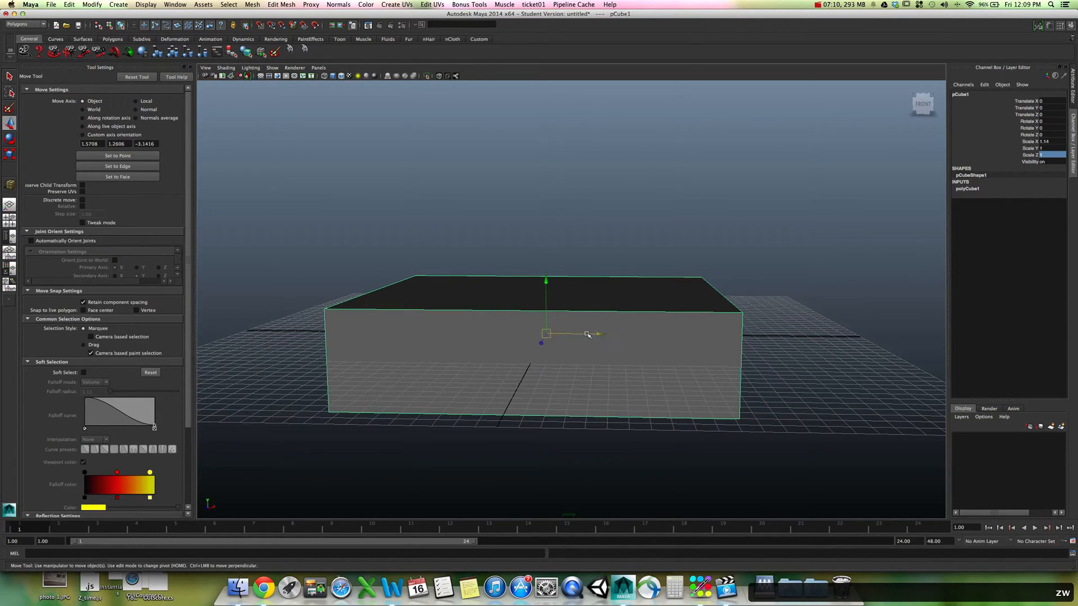
{"action": "left_click_drag", "start_coordinate": [584, 334], "coordinate": [625, 342]}
{"action": "key", "text": "z"}
{"action": "left_click_drag", "start_coordinate": [533, 342], "coordinate": [553, 278]}
{"action": "key", "text": "z"}
Step: Move the cube with the Move tool to about X -6.3, Y 38.2 and Z -45
{"action": "left_click_drag", "start_coordinate": [576, 289], "coordinate": [656, 337], "text": "alt"}
{"action": "left_click_drag", "start_coordinate": [557, 325], "coordinate": [639, 349]}
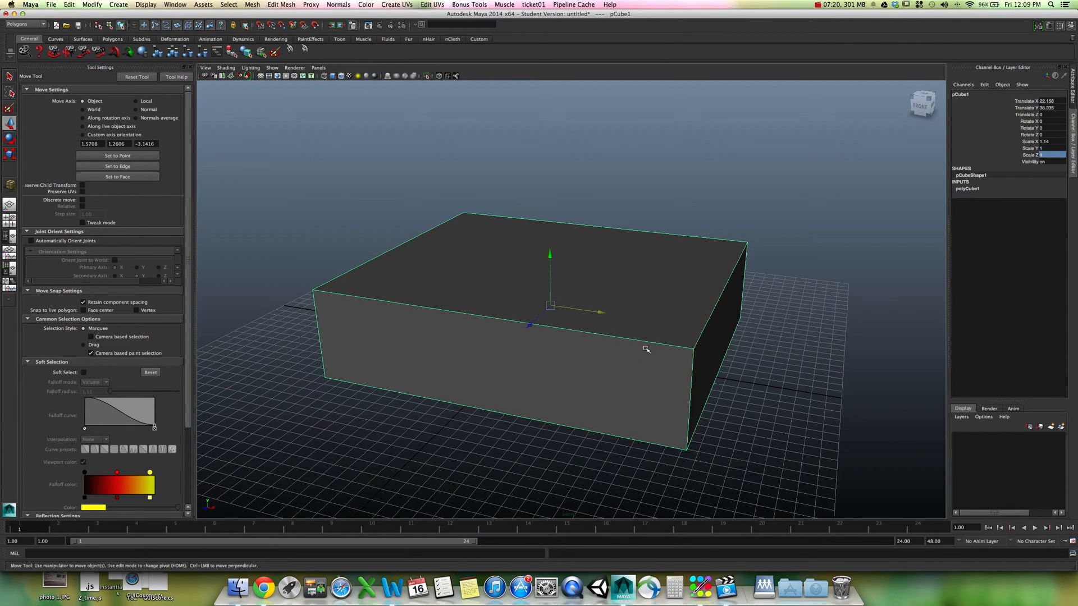
{"action": "left_click_drag", "start_coordinate": [646, 349], "coordinate": [563, 310], "text": "alt"}
{"action": "left_click_drag", "start_coordinate": [490, 320], "coordinate": [530, 306]}
{"action": "left_click_drag", "start_coordinate": [668, 354], "coordinate": [675, 353], "text": "alt"}
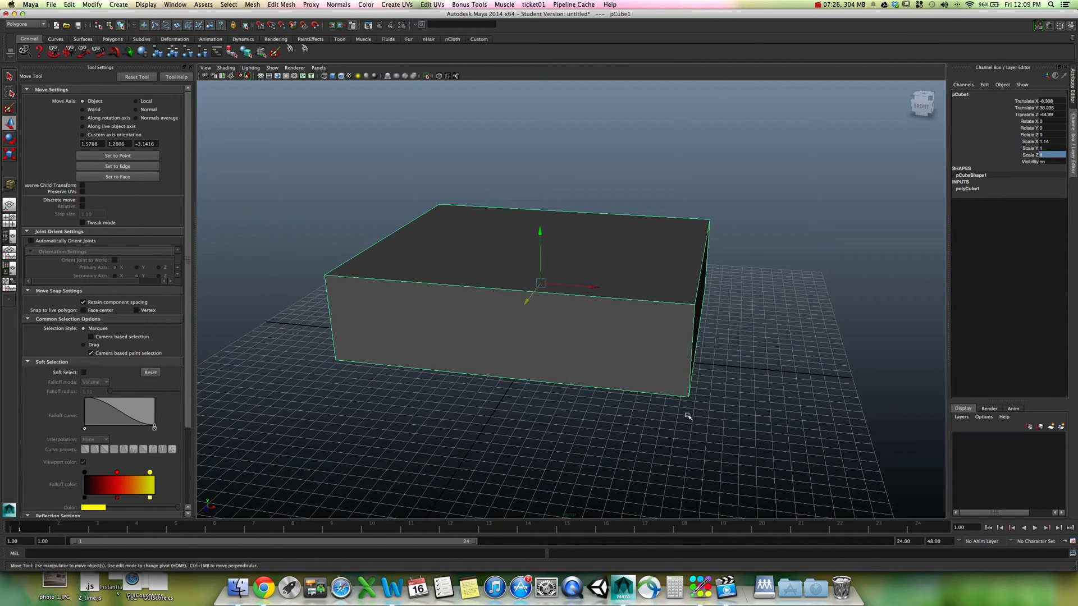
Step: Move the cube along its X, Z and Y axes in turn to about X 5.6, Y 57.8 and Z -56.2
{"action": "left_click", "coordinate": [368, 372]}
{"action": "left_click", "coordinate": [578, 284]}
{"action": "left_click_drag", "start_coordinate": [686, 399], "coordinate": [673, 396], "text": "alt"}
{"action": "left_click_drag", "start_coordinate": [582, 289], "coordinate": [595, 292]}
{"action": "left_click_drag", "start_coordinate": [535, 307], "coordinate": [543, 298]}
{"action": "left_click_drag", "start_coordinate": [560, 319], "coordinate": [582, 303], "text": "alt"}
{"action": "left_click_drag", "start_coordinate": [559, 244], "coordinate": [568, 230]}
{"action": "left_click_drag", "start_coordinate": [660, 273], "coordinate": [707, 281], "text": "alt"}
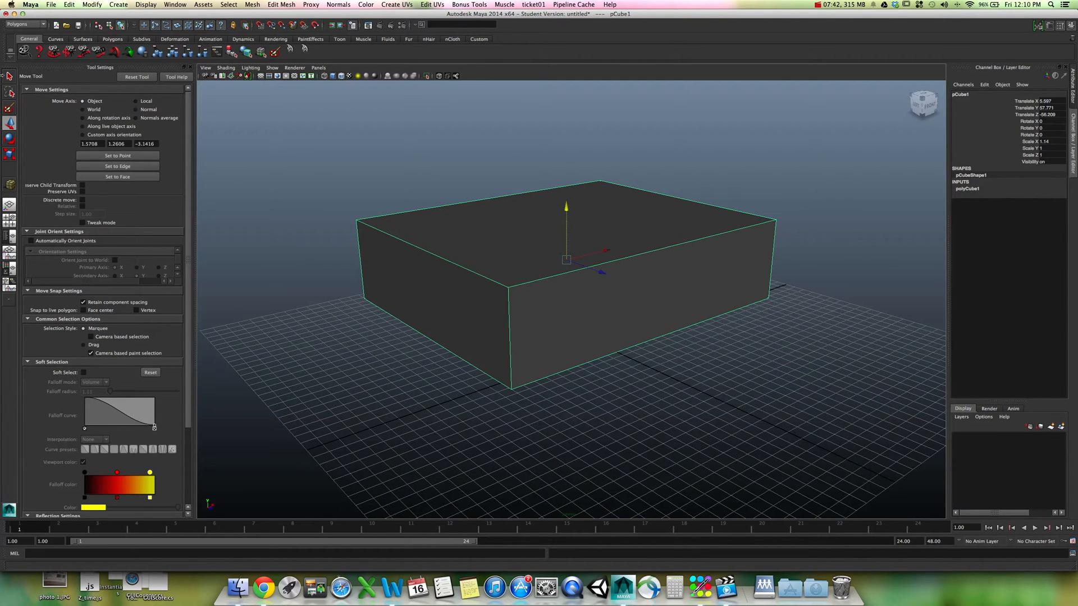
Step: Set the Move tool's axis to World and lower the cube to about 40.7 on Y
{"action": "left_click", "coordinate": [88, 109]}
{"action": "left_click", "coordinate": [95, 101]}
{"action": "left_click_drag", "start_coordinate": [353, 158], "coordinate": [556, 263], "text": "alt"}
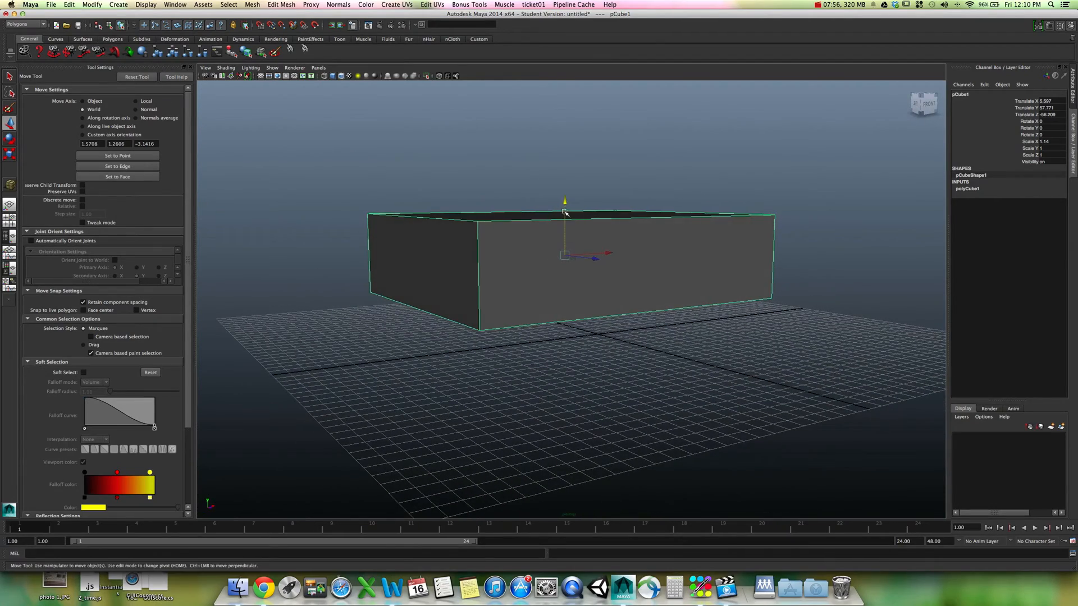
{"action": "left_click_drag", "start_coordinate": [562, 211], "coordinate": [561, 229]}
{"action": "left_click_drag", "start_coordinate": [551, 295], "coordinate": [580, 319], "text": "alt"}
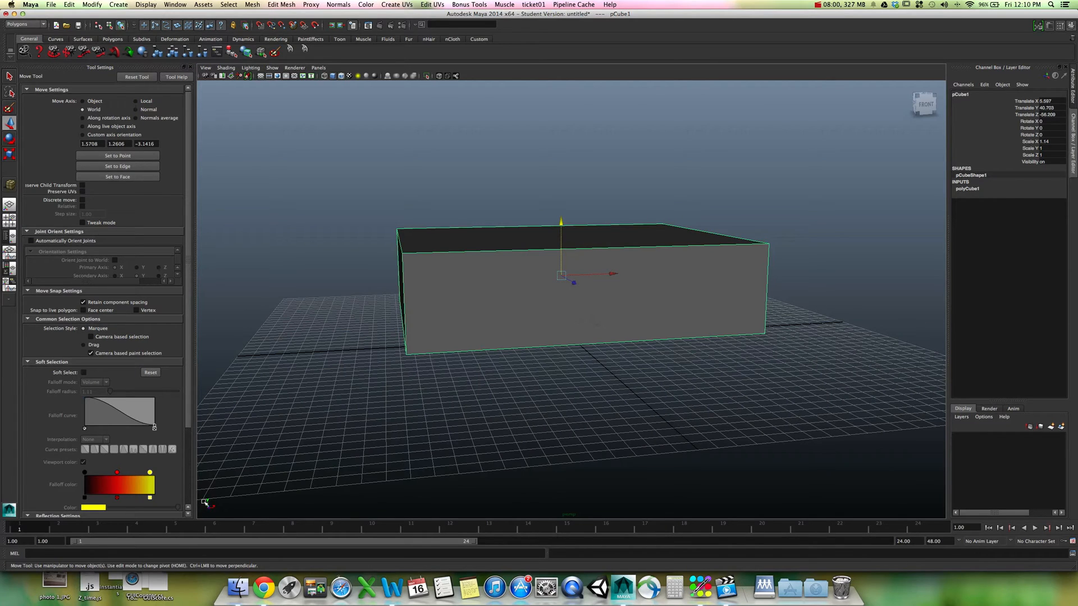
Step: Move the cube along the world axes to about X 70.5, Y 45.5 and Z -45
{"action": "left_click_drag", "start_coordinate": [394, 464], "coordinate": [720, 403], "text": "alt"}
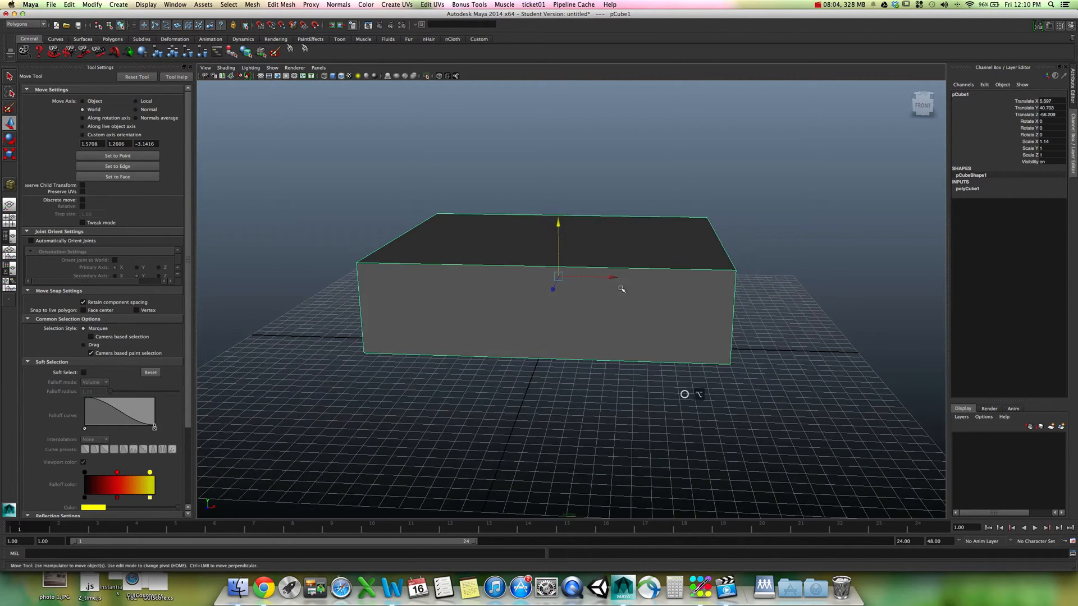
{"action": "left_click_drag", "start_coordinate": [608, 278], "coordinate": [655, 306]}
{"action": "left_click_drag", "start_coordinate": [632, 262], "coordinate": [632, 257]}
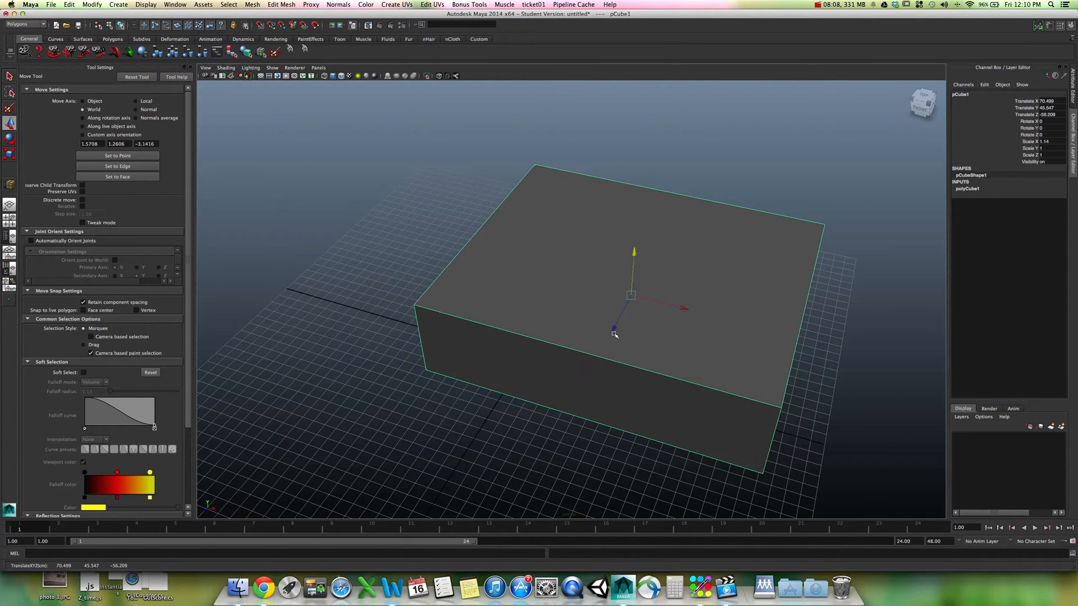
{"action": "left_click_drag", "start_coordinate": [614, 331], "coordinate": [607, 340]}
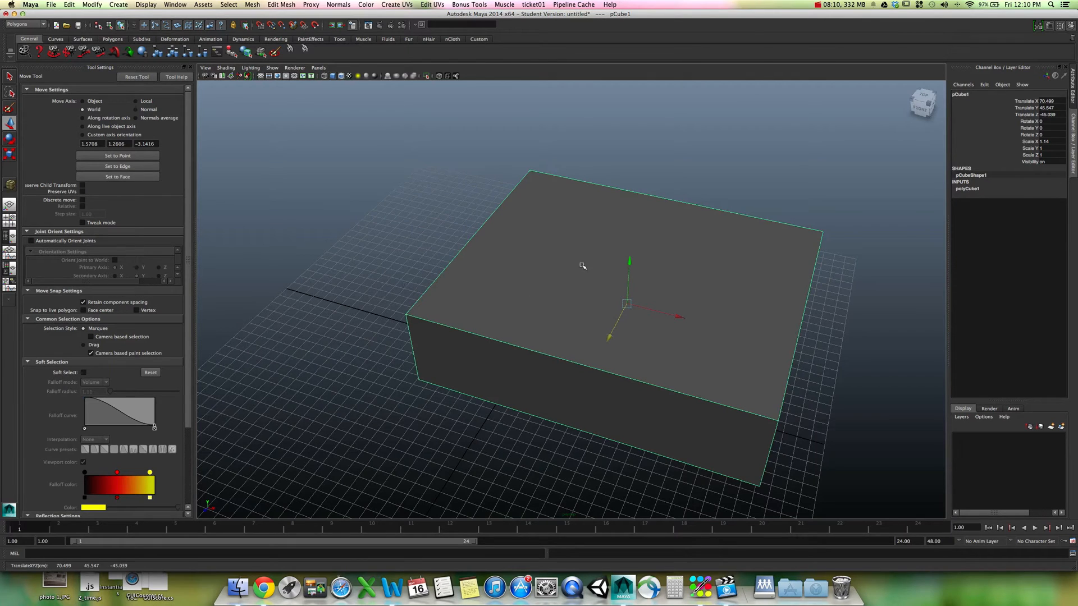
Step: Set the Move tool's axis to Local and move the cube to about X 40.4 and Z -3.3
{"action": "left_click", "coordinate": [134, 101]}
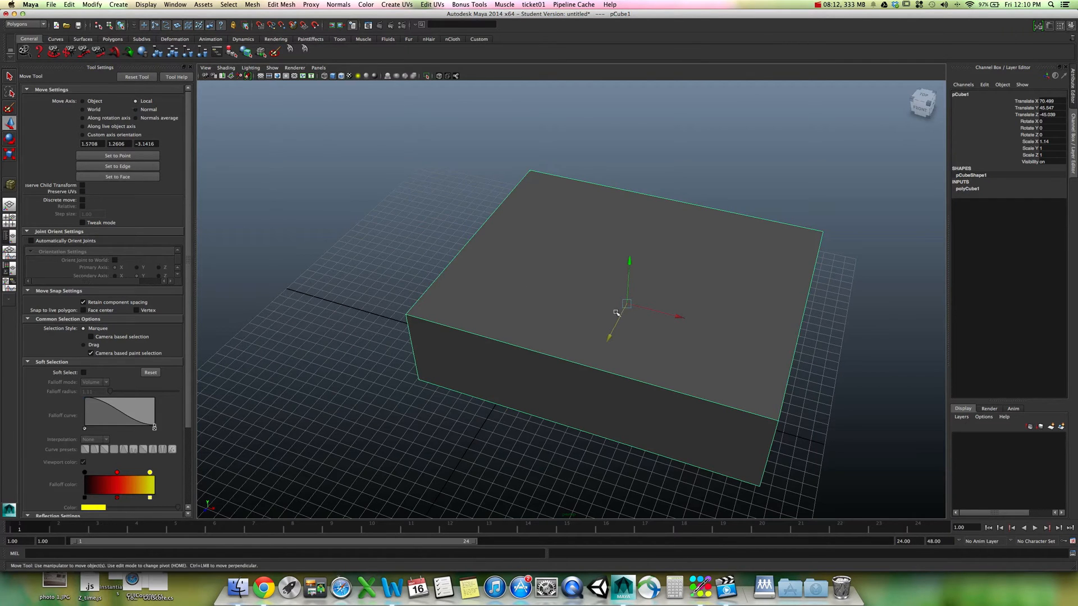
{"action": "left_click_drag", "start_coordinate": [584, 298], "coordinate": [608, 305], "text": "alt"}
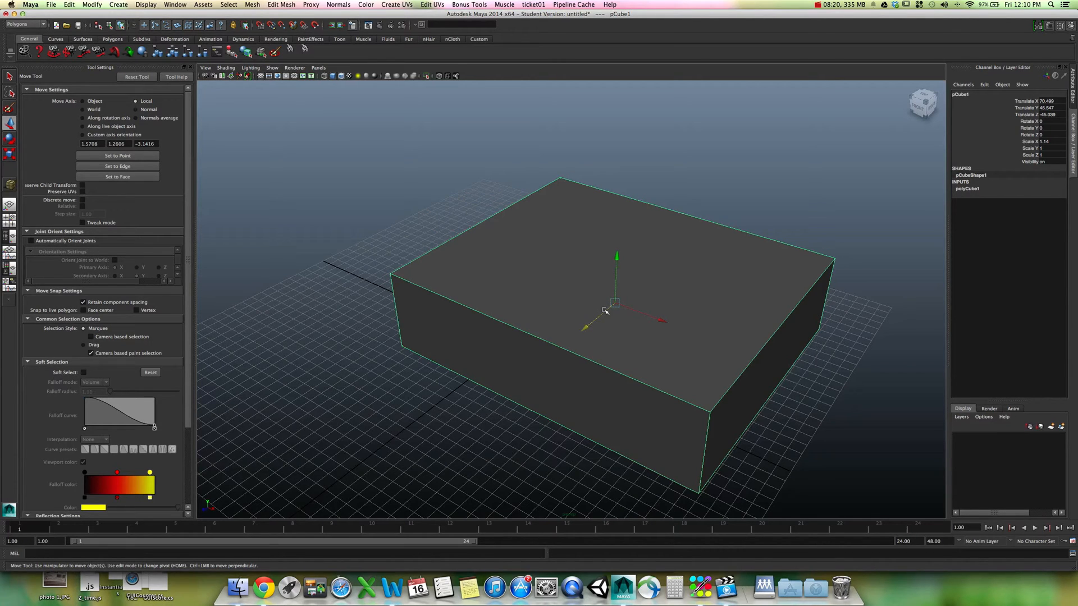
{"action": "left_click_drag", "start_coordinate": [668, 320], "coordinate": [645, 315], "text": "alt"}
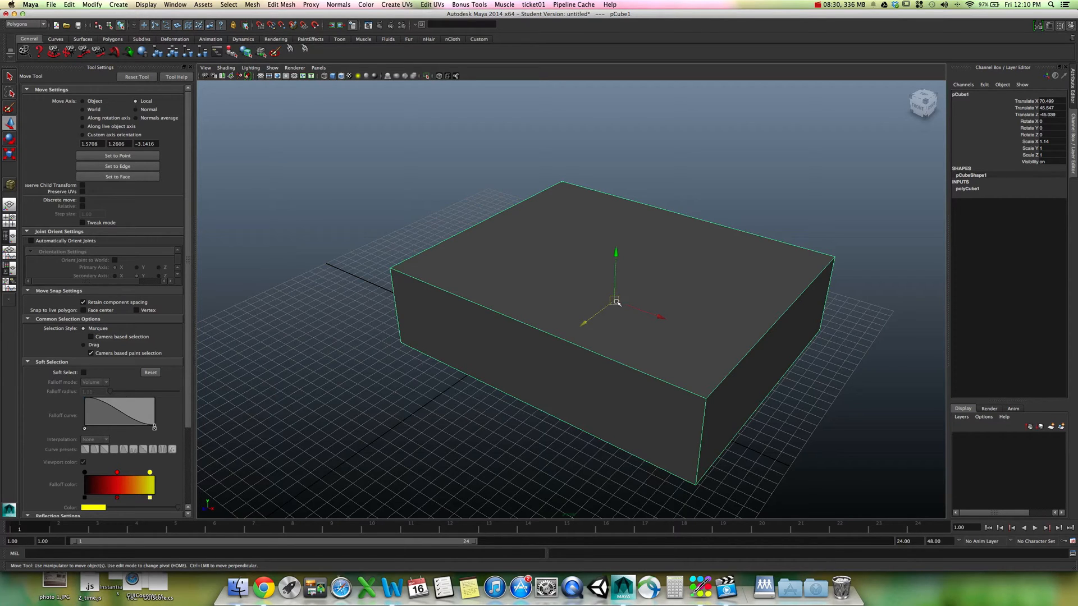
{"action": "left_click_drag", "start_coordinate": [637, 288], "coordinate": [644, 284], "text": "alt"}
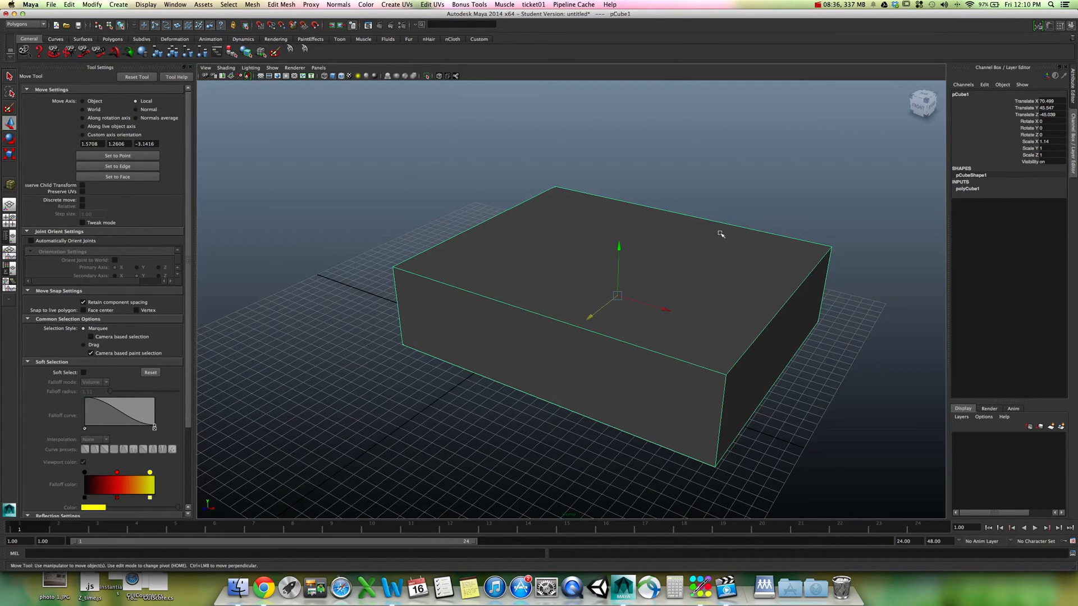
{"action": "left_click_drag", "start_coordinate": [589, 321], "coordinate": [556, 344]}
{"action": "left_click_drag", "start_coordinate": [650, 336], "coordinate": [604, 339]}
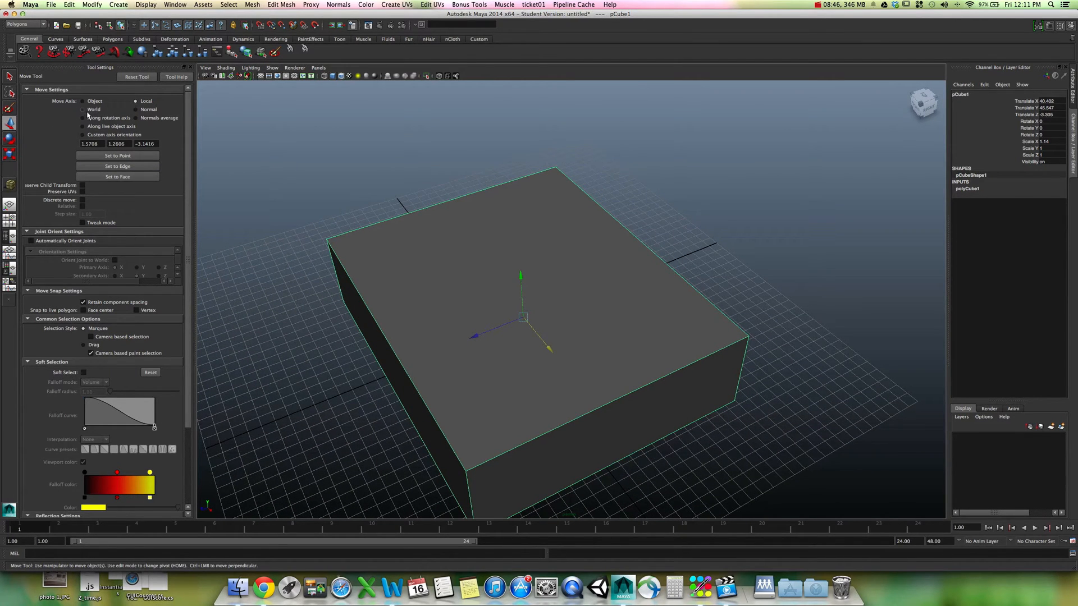
Step: Return the cube to the grid origin by setting Translate X, Y and Z to 0
{"action": "left_click_drag", "start_coordinate": [521, 226], "coordinate": [558, 241], "text": "alt"}
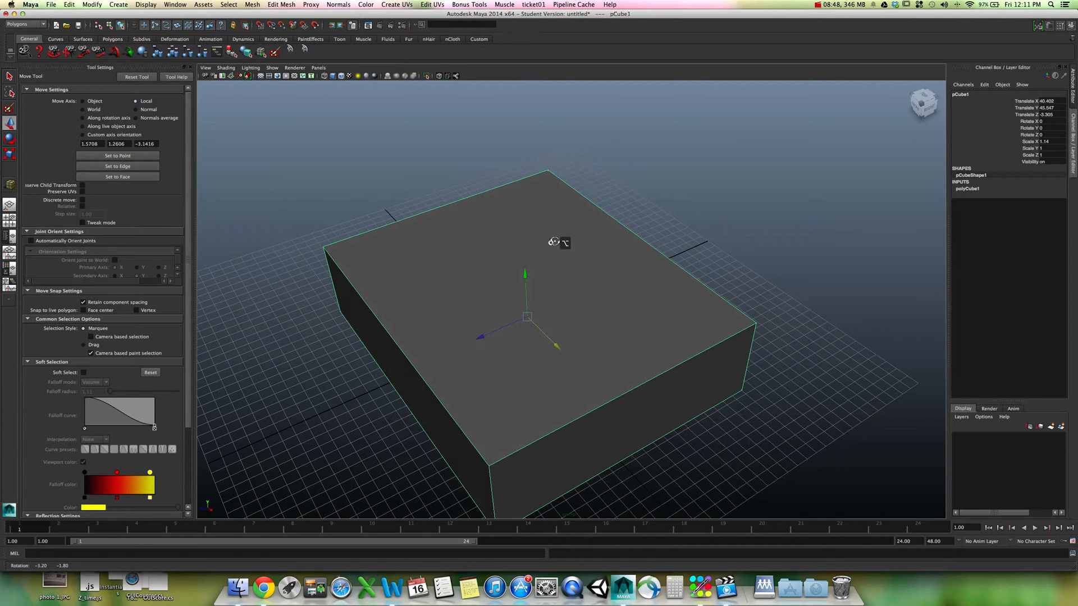
{"action": "left_click", "coordinate": [1050, 102]}
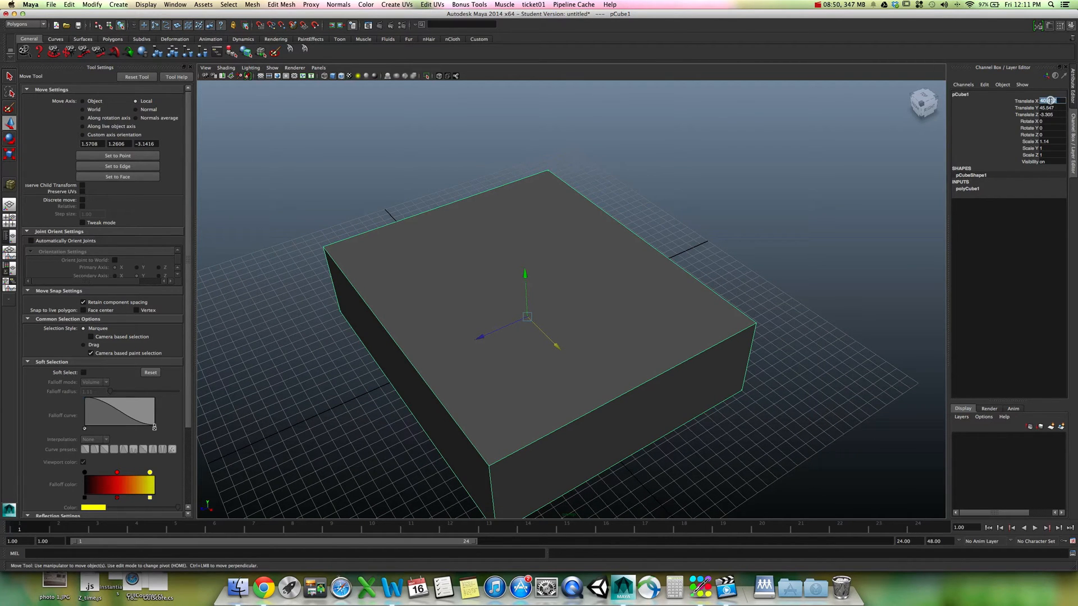
{"action": "type", "text": "0"}
{"action": "left_click", "coordinate": [1049, 108]}
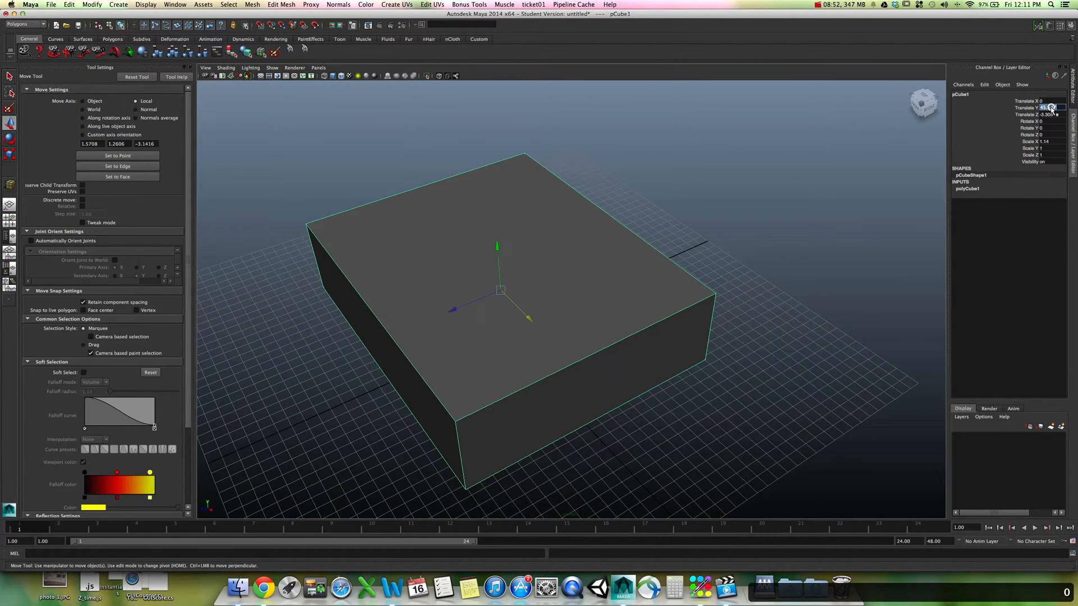
{"action": "type", "text": "0"}
{"action": "key", "text": "Return"}
{"action": "left_click", "coordinate": [1054, 115]}
{"action": "type", "text": "0"}
{"action": "key", "text": "Return"}
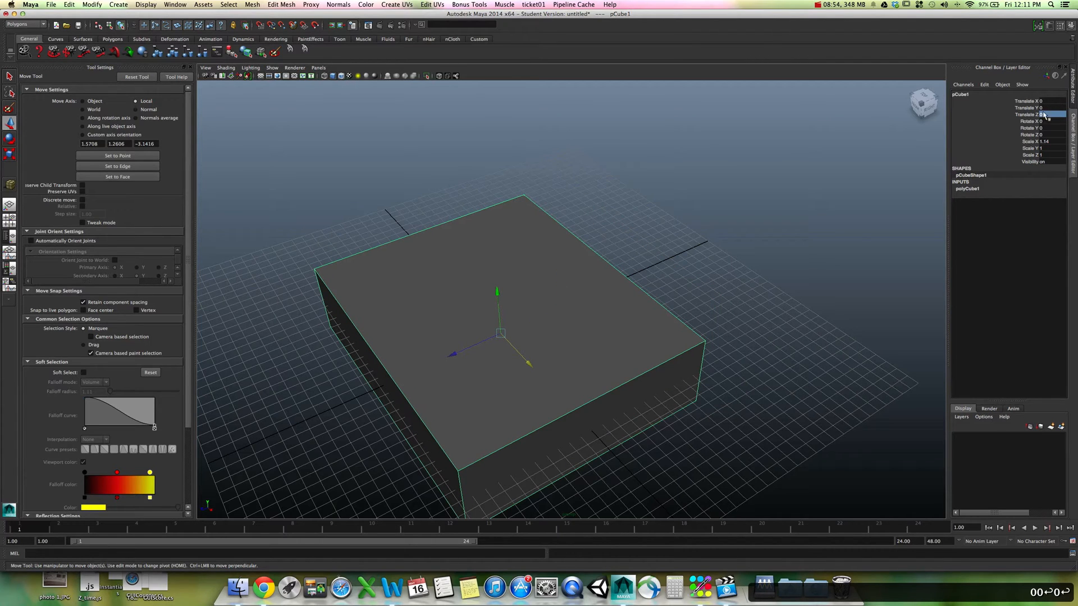
Step: Set the cube's Scale X to 1
{"action": "left_click", "coordinate": [1050, 141]}
{"action": "type", "text": "1"}
{"action": "key", "text": "Return"}
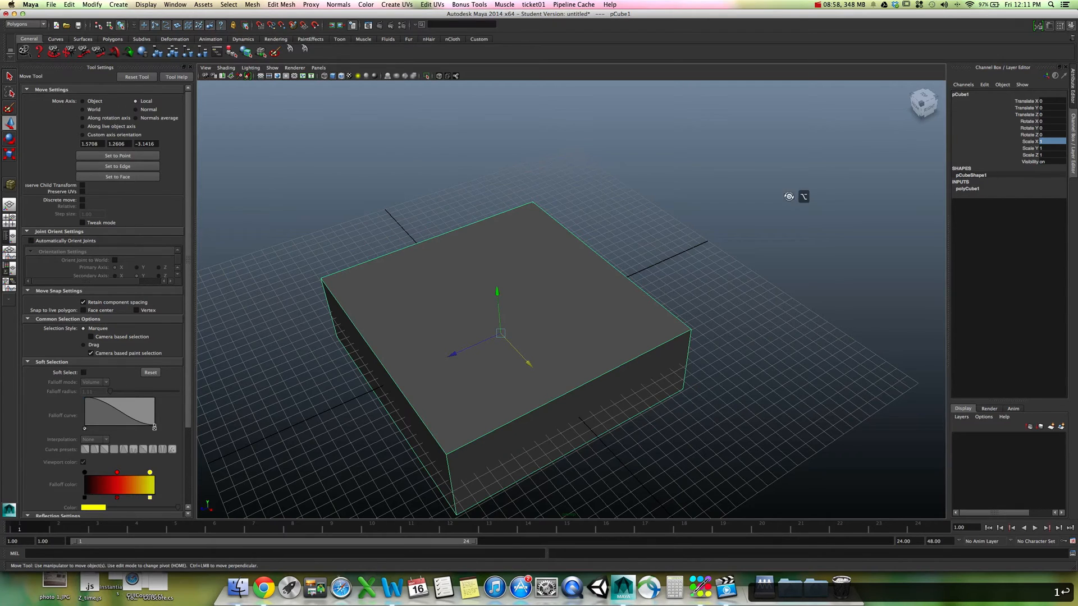
{"action": "left_click_drag", "start_coordinate": [666, 240], "coordinate": [664, 234], "text": "alt"}
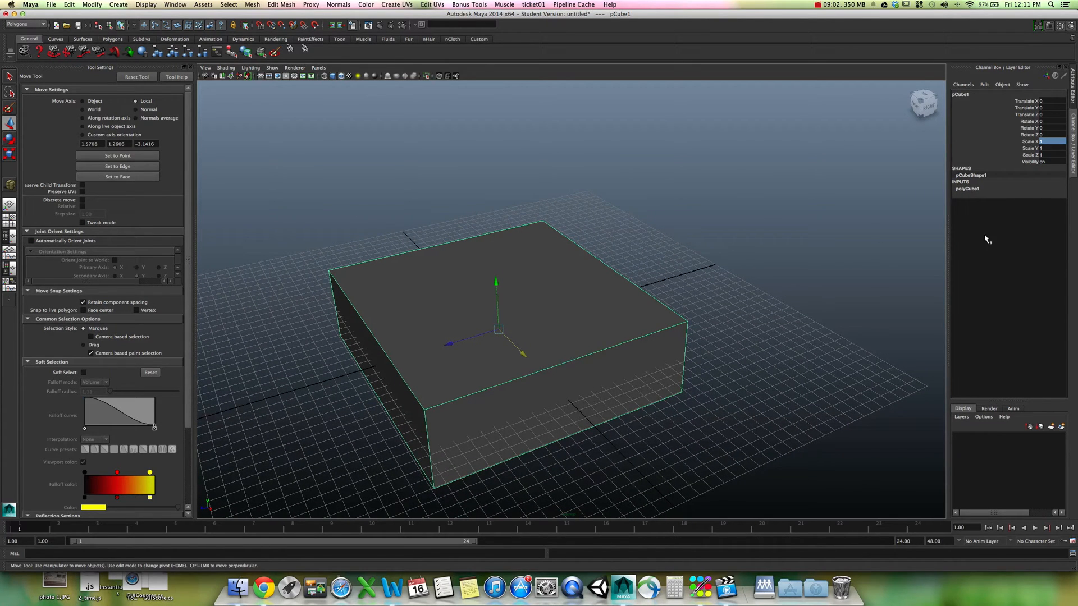
Step: Move the cube backward along its local Z axis to about -172.8
{"action": "left_click", "coordinate": [1046, 134]}
{"action": "left_click", "coordinate": [1047, 101]}
{"action": "right_click_drag", "start_coordinate": [667, 239], "coordinate": [654, 236], "text": "alt"}
{"action": "left_click_drag", "start_coordinate": [453, 339], "coordinate": [623, 317]}
{"action": "left_click", "coordinate": [1047, 115]}
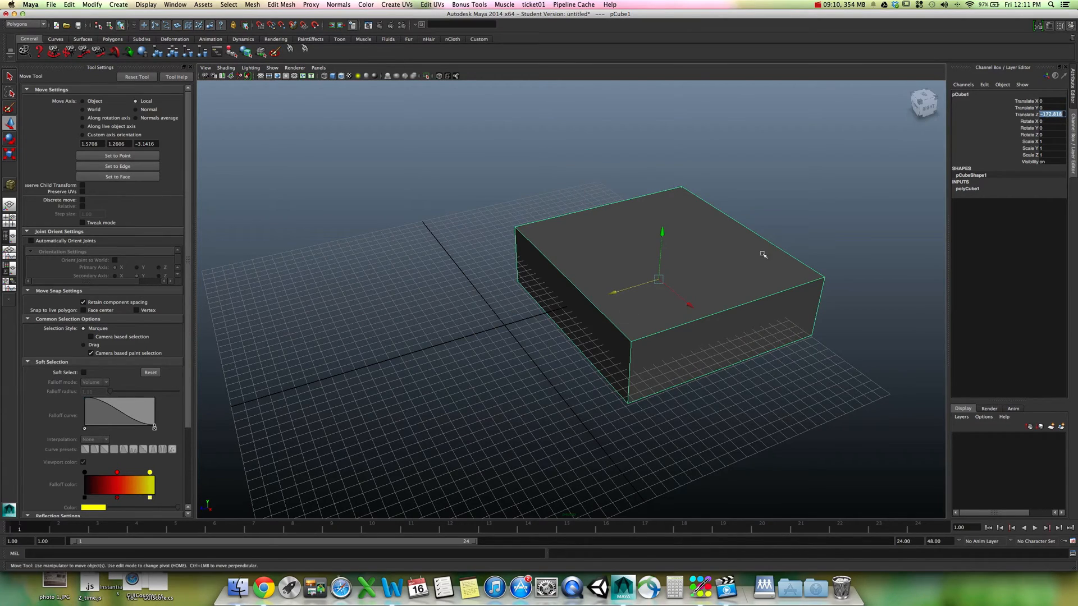
{"action": "left_click_drag", "start_coordinate": [522, 324], "coordinate": [645, 298], "text": "alt"}
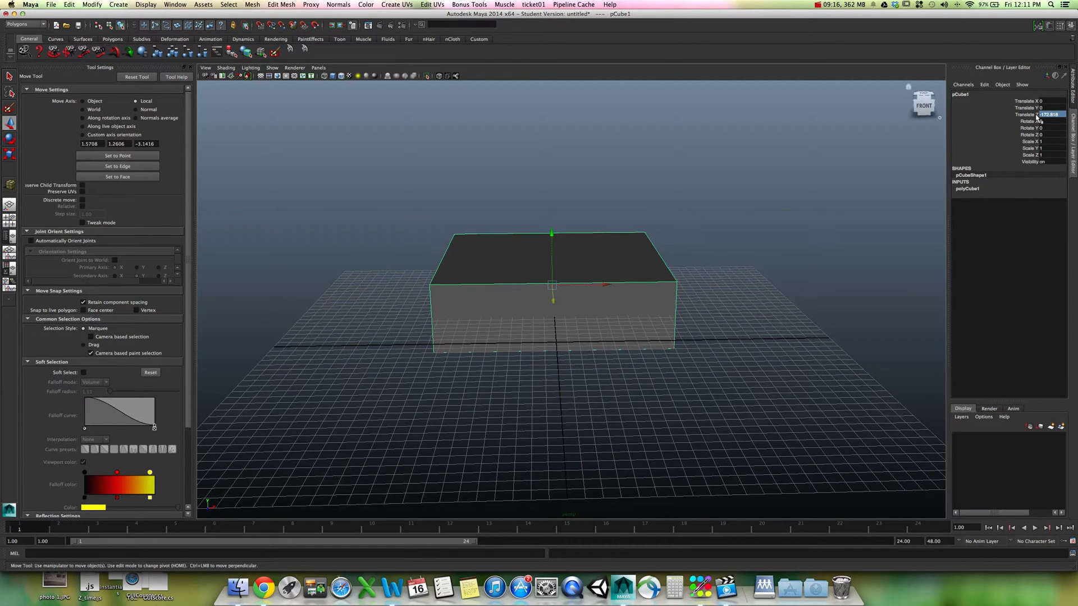
{"action": "left_click_drag", "start_coordinate": [583, 303], "coordinate": [546, 305], "text": "alt"}
{"action": "left_click", "coordinate": [611, 277]}
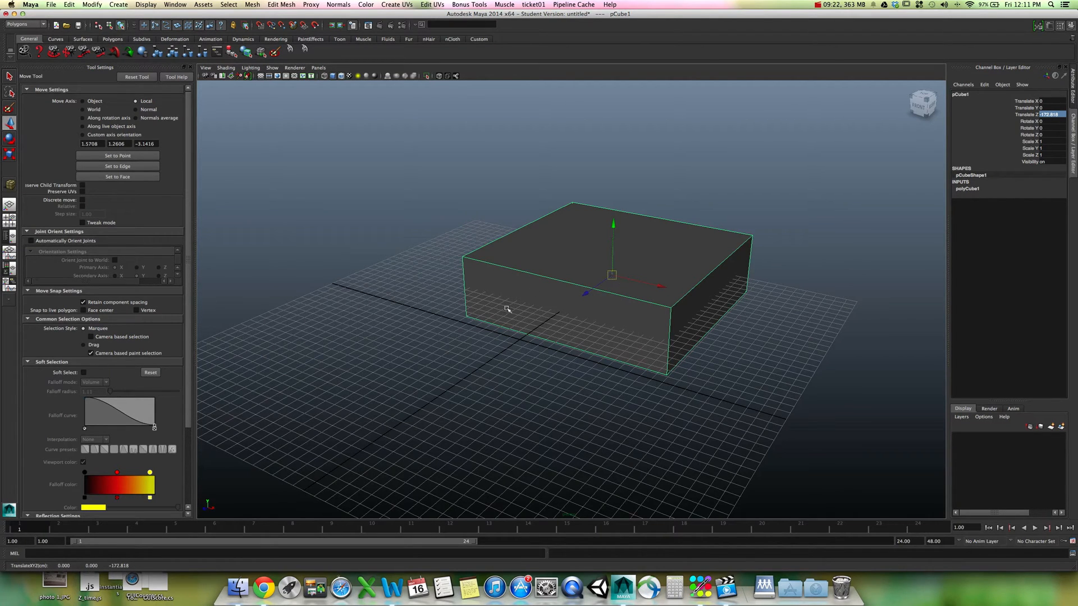
Step: Deselect and reselect the cube, and set its Translate Z to 0
{"action": "left_click", "coordinate": [516, 340]}
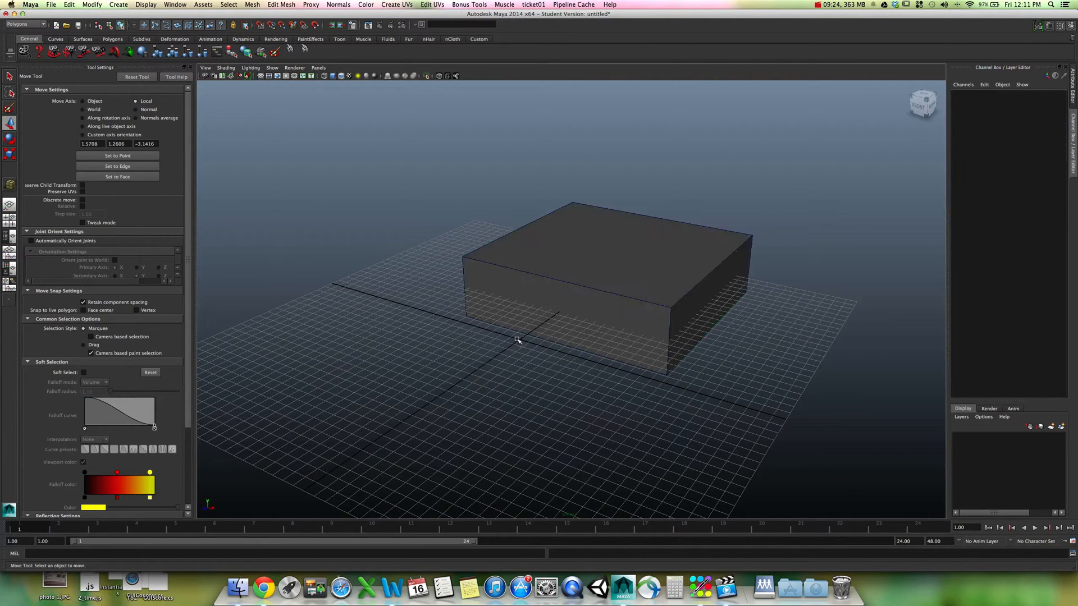
{"action": "left_click", "coordinate": [571, 310]}
{"action": "left_click_drag", "start_coordinate": [612, 314], "coordinate": [602, 312], "text": "alt"}
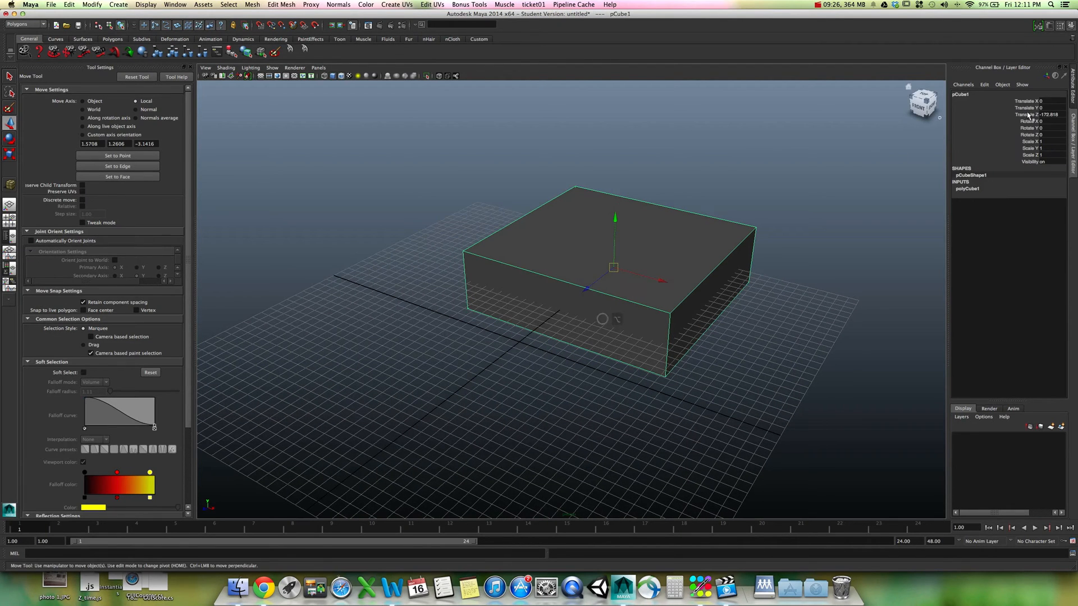
{"action": "left_click", "coordinate": [1051, 114]}
{"action": "type", "text": "0"}
{"action": "key", "text": "Return"}
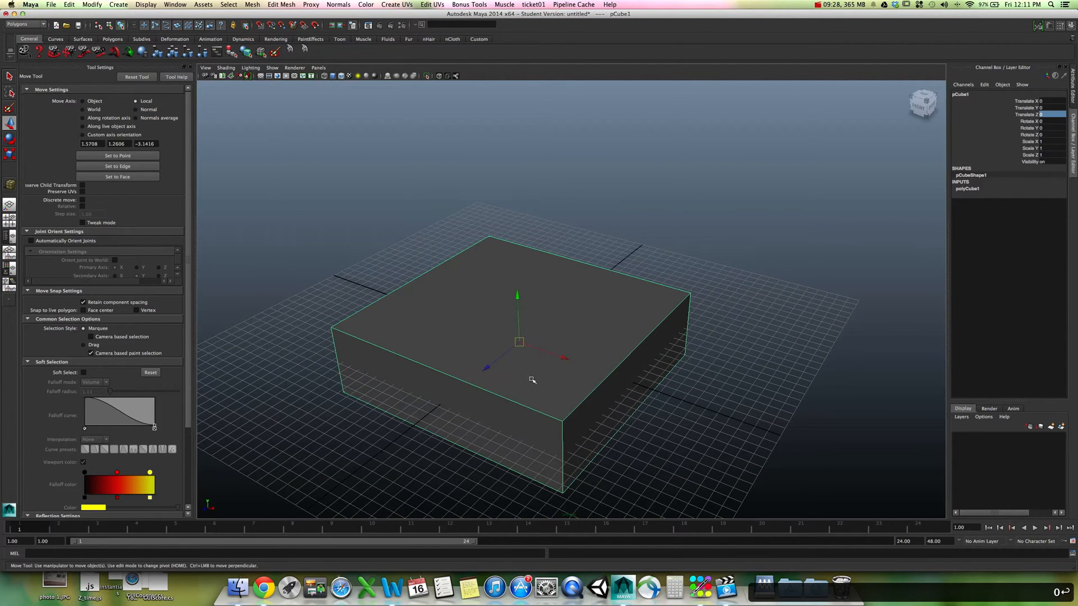
Step: Switch the viewport to wireframe display to see the cube's pivot at the grid origin
{"action": "key", "text": "4"}
{"action": "left_click_drag", "start_coordinate": [534, 354], "coordinate": [599, 414], "text": "alt"}
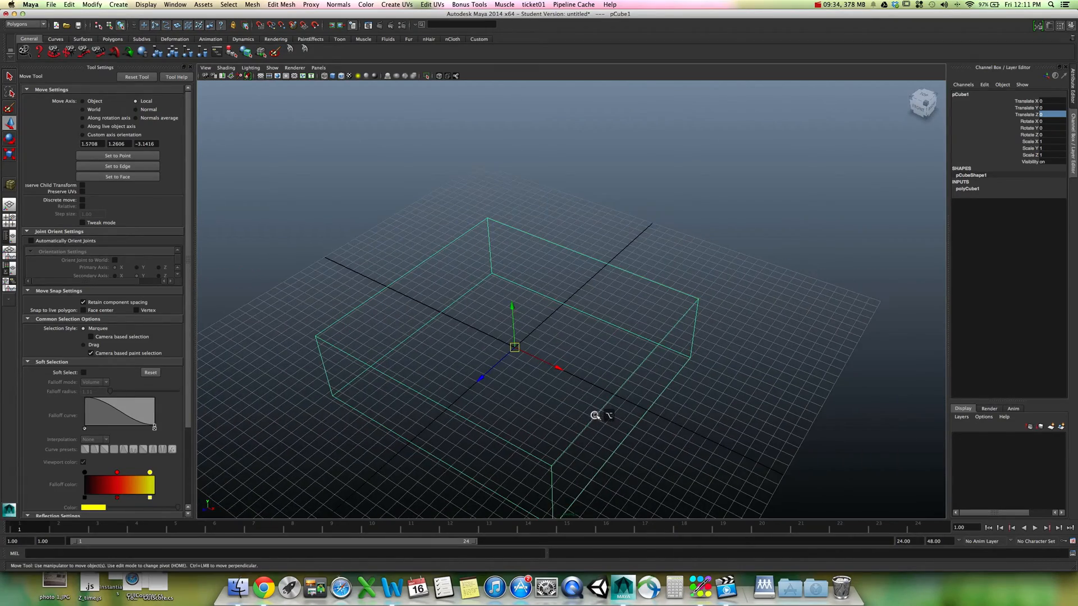
{"action": "left_click", "coordinate": [1051, 101]}
{"action": "left_click", "coordinate": [1052, 114]}
{"action": "left_click_drag", "start_coordinate": [722, 339], "coordinate": [688, 348], "text": "alt"}
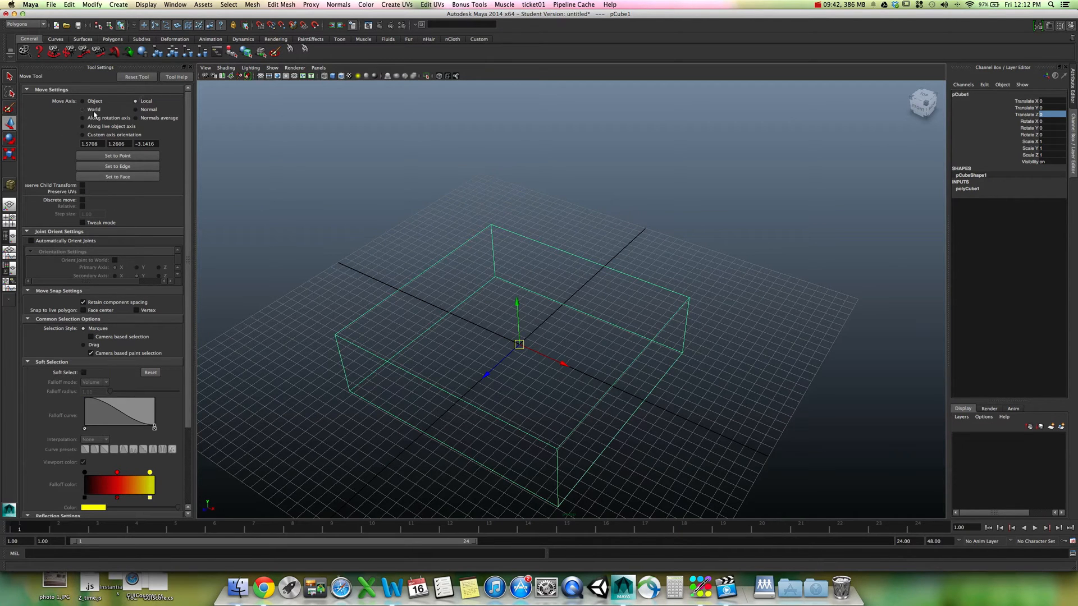
Step: Undo a trial move along the world Z axis, and move the cube backward along its object Z axis
{"action": "mouse_move", "coordinate": [459, 307]}
{"action": "left_mouse_down", "text": "alt"}
{"action": "mouse_move", "coordinate": [498, 314]}
{"action": "mouse_move", "coordinate": [479, 313]}
{"action": "left_mouse_up", "text": "alt"}
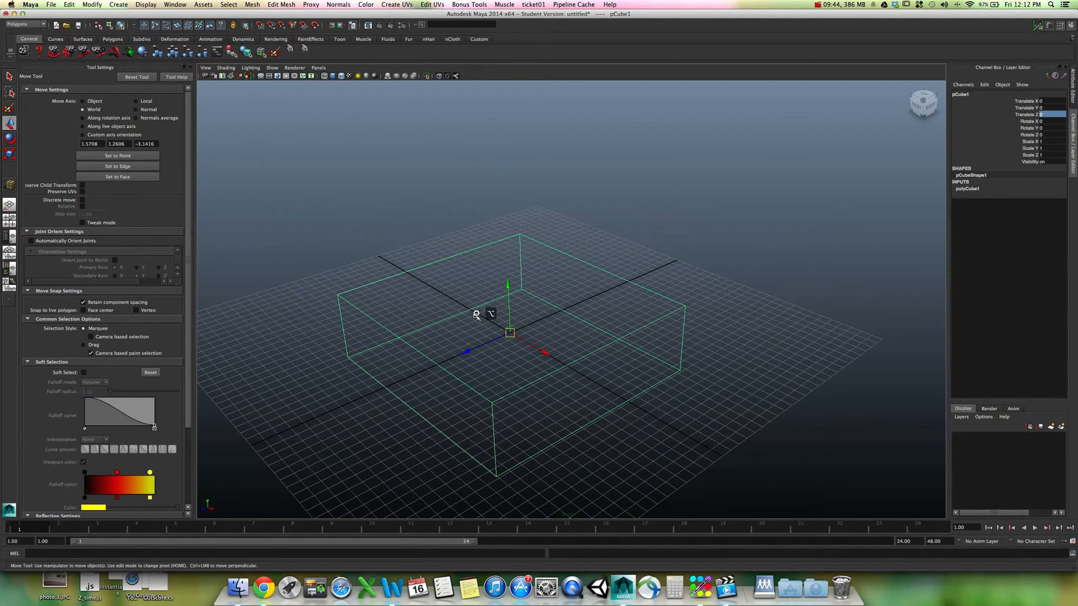
{"action": "mouse_move", "coordinate": [468, 352]}
{"action": "left_mouse_down"}
{"action": "mouse_move", "coordinate": [445, 354]}
{"action": "mouse_move", "coordinate": [474, 344]}
{"action": "left_mouse_up"}
{"action": "key", "text": "z"}
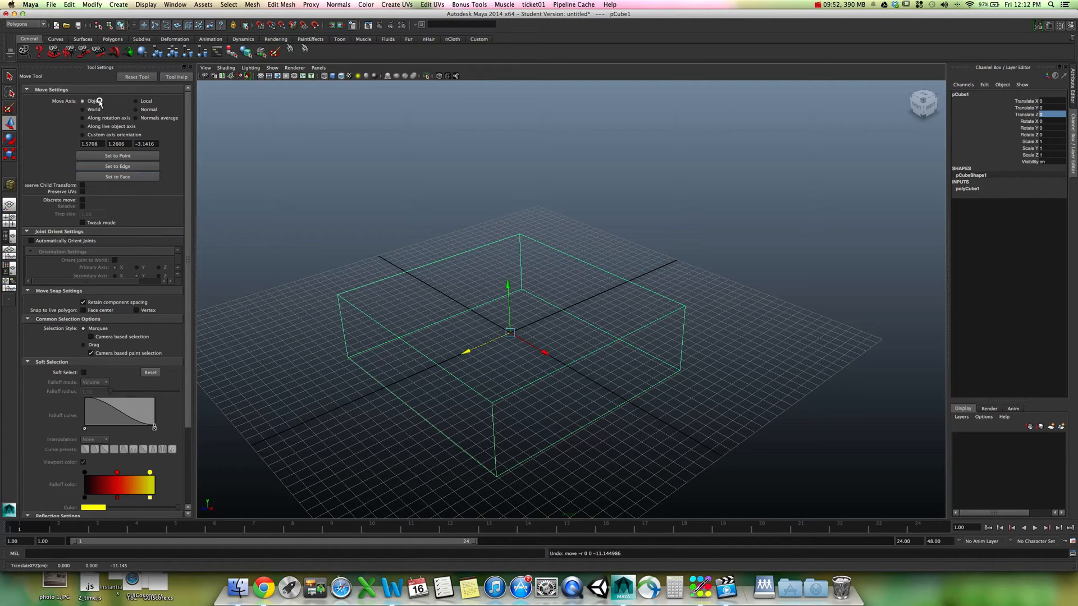
{"action": "left_click_drag", "start_coordinate": [468, 352], "coordinate": [515, 330]}
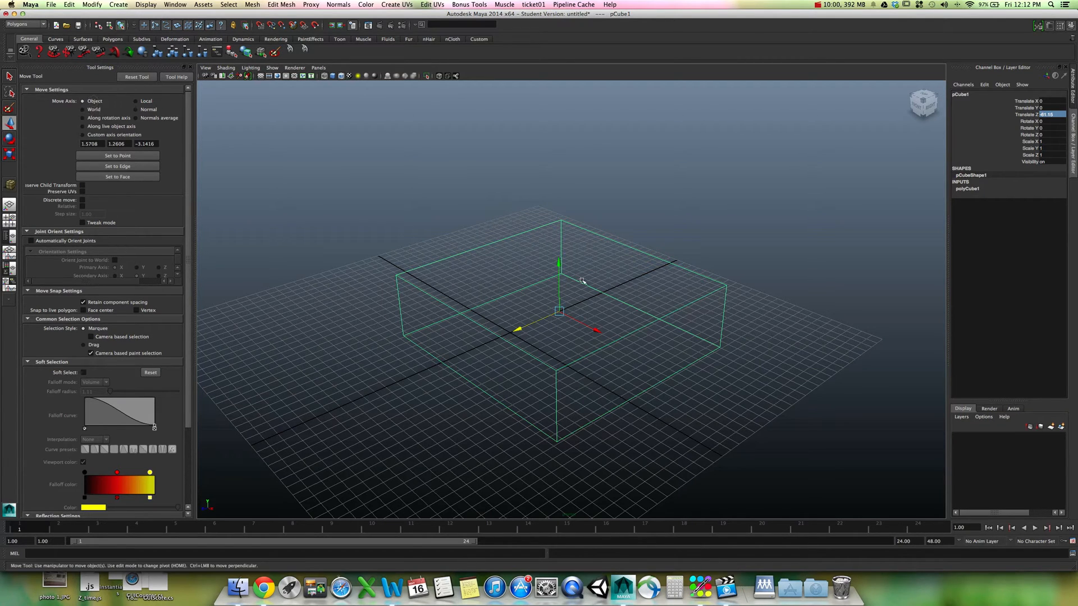
Step: Rotate the cube about its Y axis to about 52.4 degrees, and set the rotate mode to World
{"action": "key", "text": "e"}
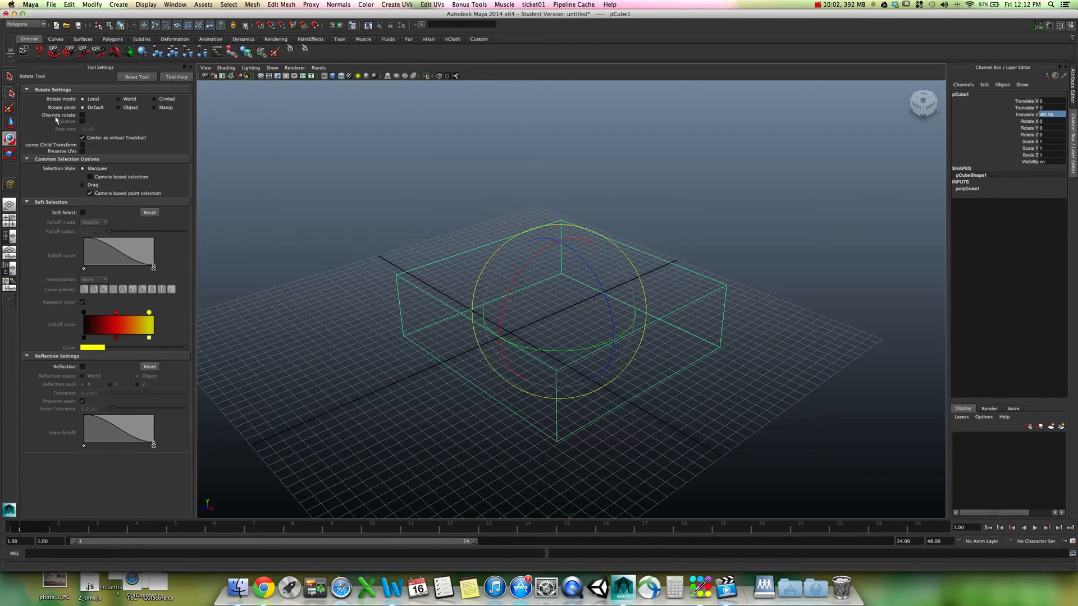
{"action": "left_click_drag", "start_coordinate": [570, 352], "coordinate": [621, 354]}
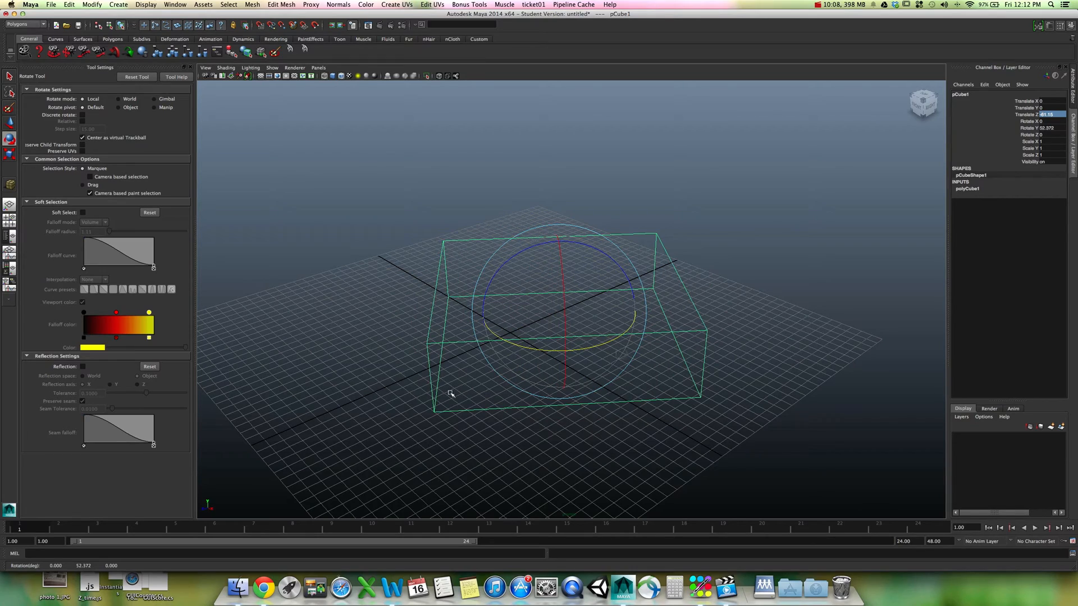
{"action": "left_click", "coordinate": [119, 99]}
{"action": "left_click_drag", "start_coordinate": [573, 298], "coordinate": [527, 332], "text": "alt"}
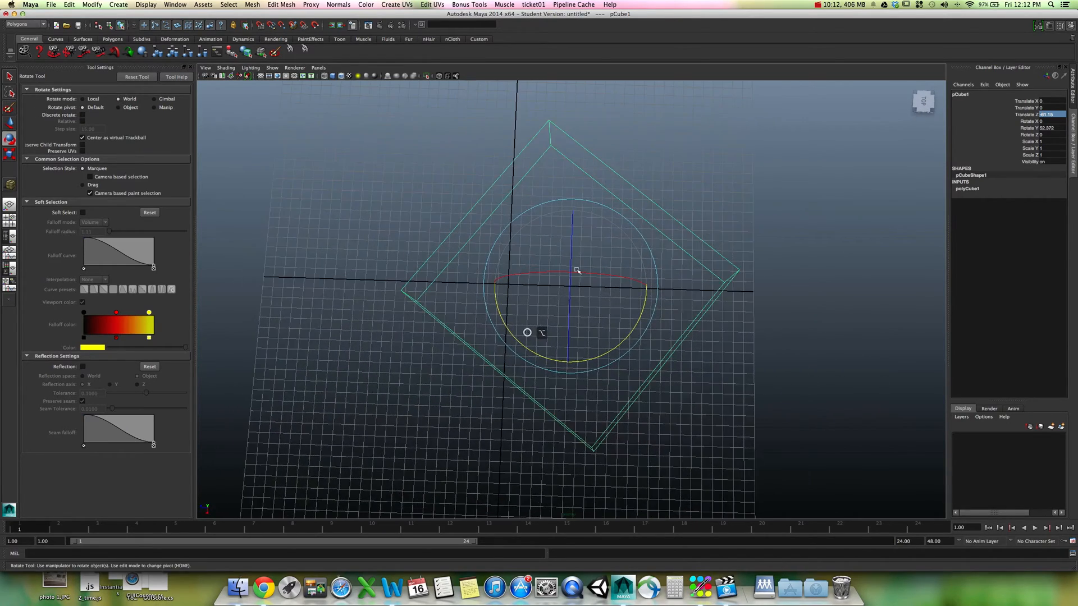
Step: Move the rotated cube along the world Z axis to about -113.9, and display it shaded
{"action": "left_click", "coordinate": [8, 123]}
{"action": "left_click_drag", "start_coordinate": [599, 310], "coordinate": [601, 311], "text": "alt"}
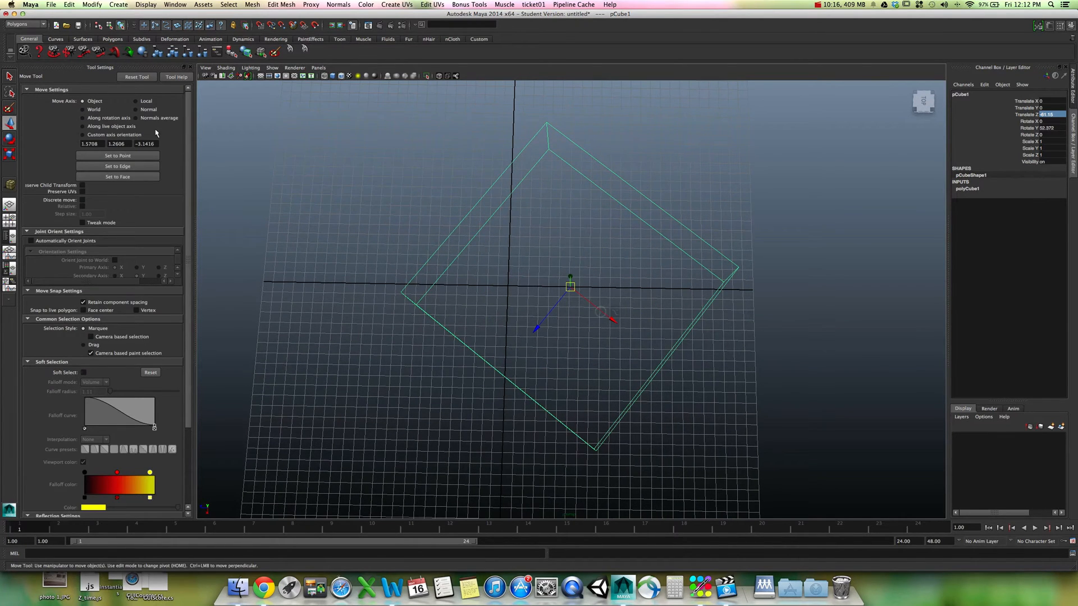
{"action": "left_click_drag", "start_coordinate": [623, 276], "coordinate": [705, 259], "text": "alt"}
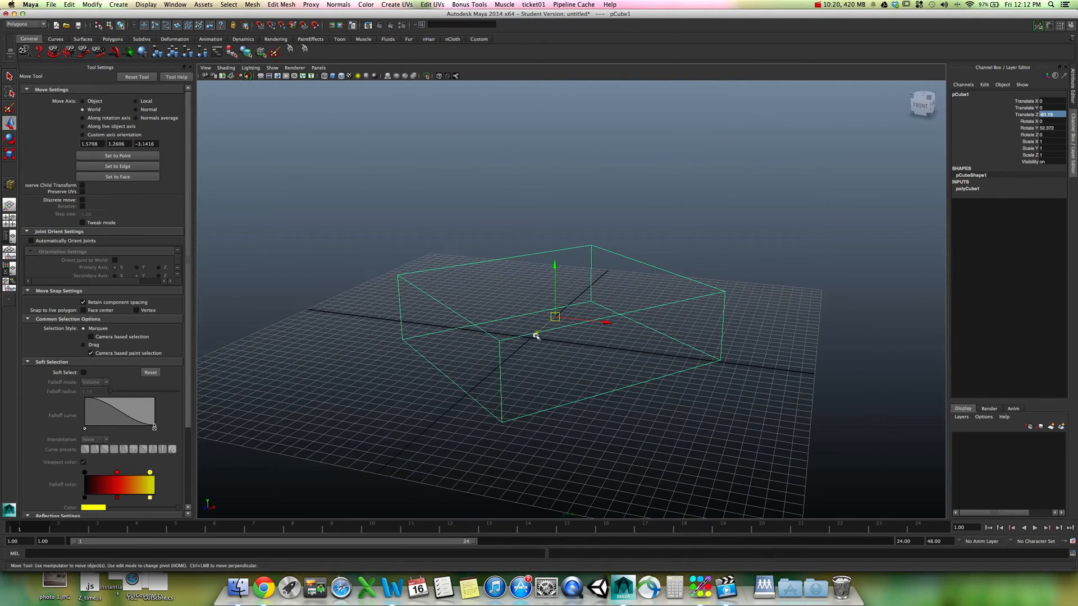
{"action": "left_click_drag", "start_coordinate": [536, 335], "coordinate": [577, 359]}
{"action": "mouse_move", "coordinate": [565, 294]}
{"action": "left_mouse_down"}
{"action": "mouse_move", "coordinate": [585, 252]}
{"action": "mouse_move", "coordinate": [562, 301]}
{"action": "mouse_move", "coordinate": [577, 277]}
{"action": "mouse_move", "coordinate": [579, 305]}
{"action": "mouse_move", "coordinate": [552, 307]}
{"action": "left_mouse_up"}
{"action": "key", "text": "5"}
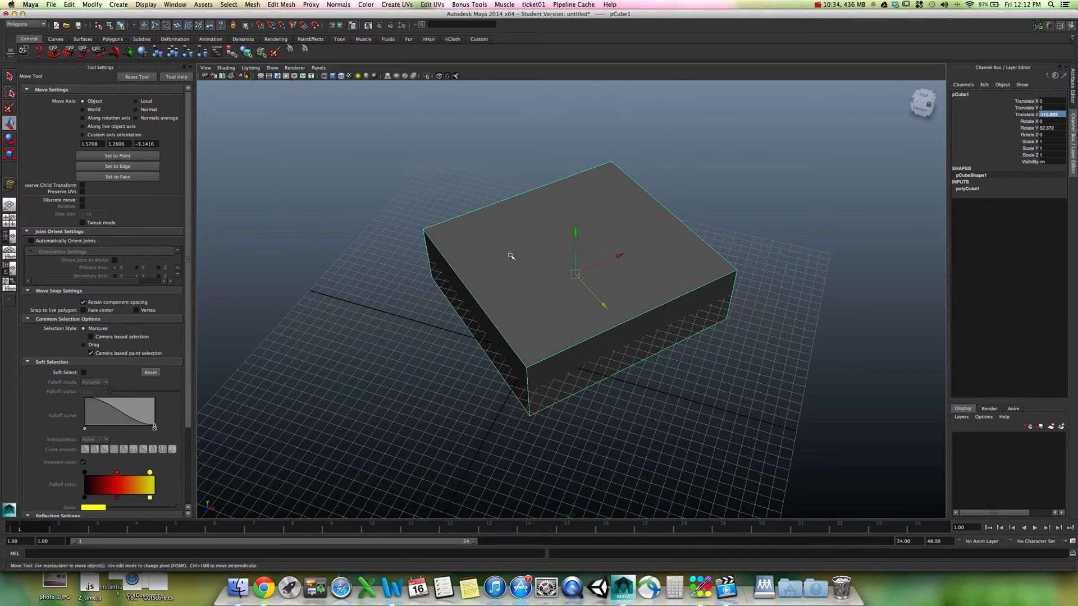
Step: Try moving the rotated cube along its object Z axis, and undo the moves
{"action": "left_click_drag", "start_coordinate": [662, 348], "coordinate": [678, 375], "text": "alt"}
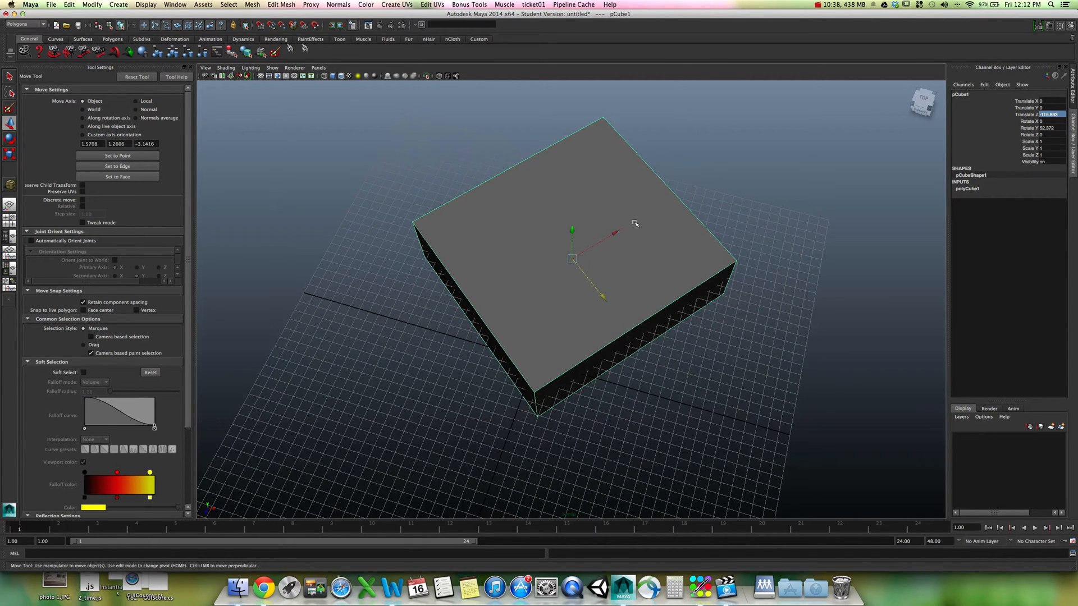
{"action": "mouse_move", "coordinate": [608, 302]}
{"action": "left_mouse_down"}
{"action": "mouse_move", "coordinate": [632, 334]}
{"action": "mouse_move", "coordinate": [592, 293]}
{"action": "mouse_move", "coordinate": [633, 337]}
{"action": "mouse_move", "coordinate": [602, 304]}
{"action": "left_mouse_up"}
{"action": "key", "text": "z"}
{"action": "key", "text": "z"}
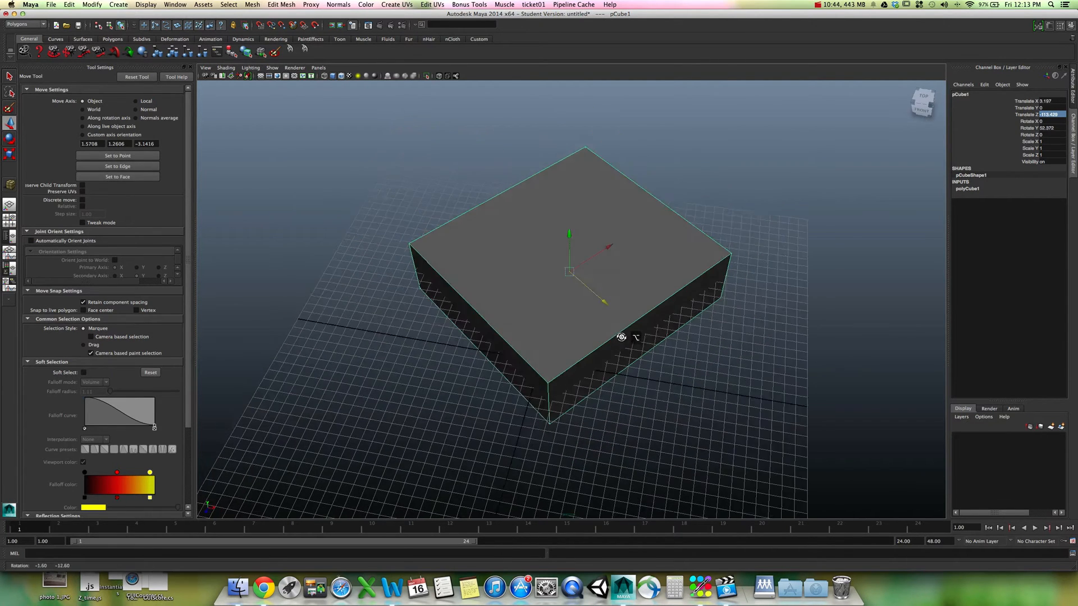
Step: Slide the cube along its object Z axis to about Translate X -3.5 and Translate Z -118.6, and check those two values
{"action": "left_click", "coordinate": [83, 101]}
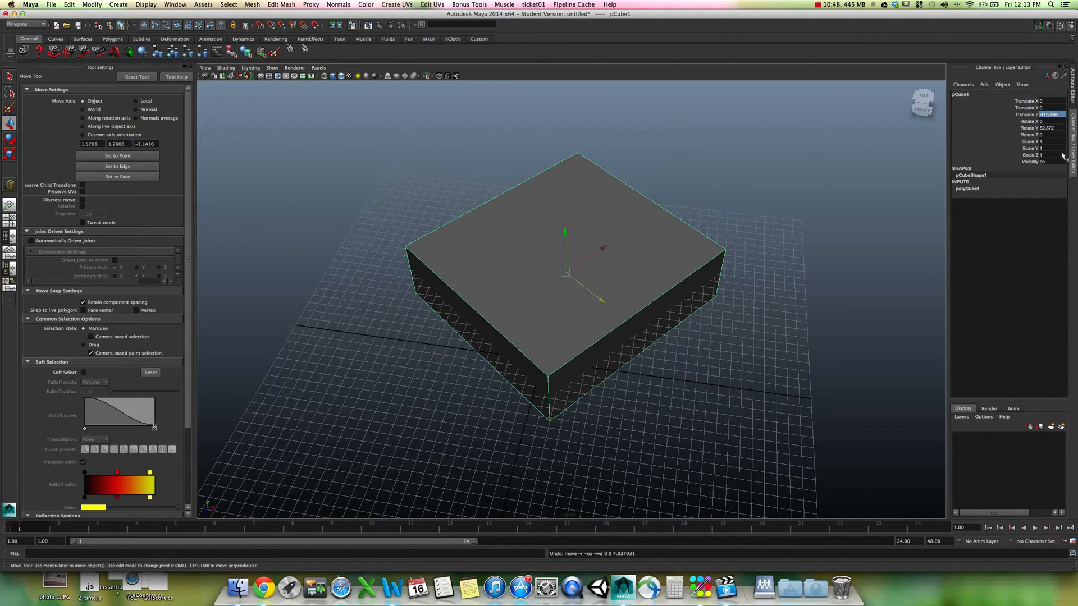
{"action": "left_click_drag", "start_coordinate": [606, 296], "coordinate": [652, 341], "text": "alt"}
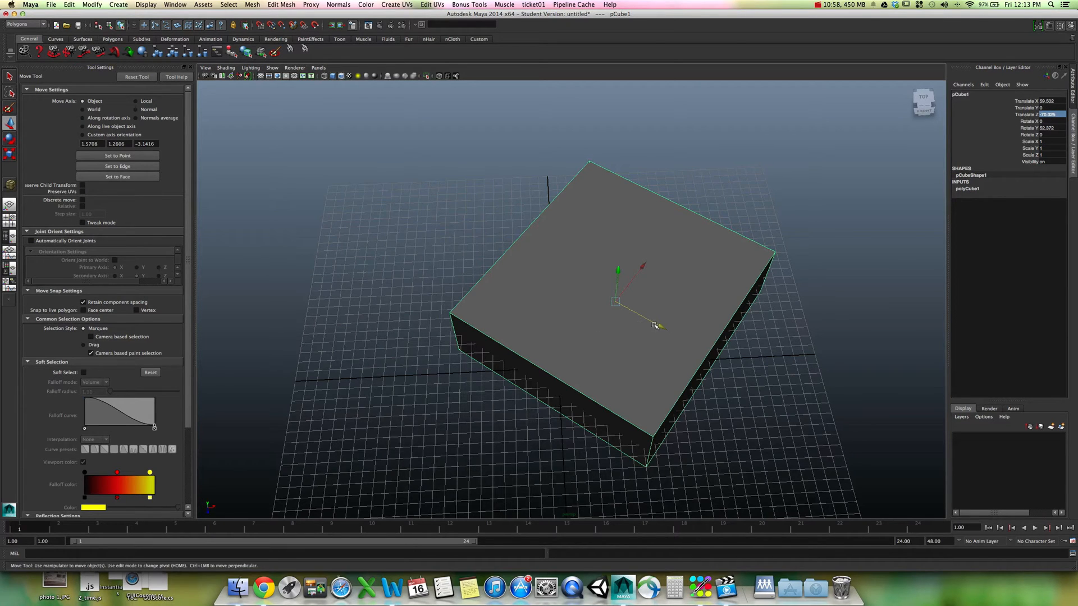
{"action": "left_click_drag", "start_coordinate": [654, 325], "coordinate": [584, 284]}
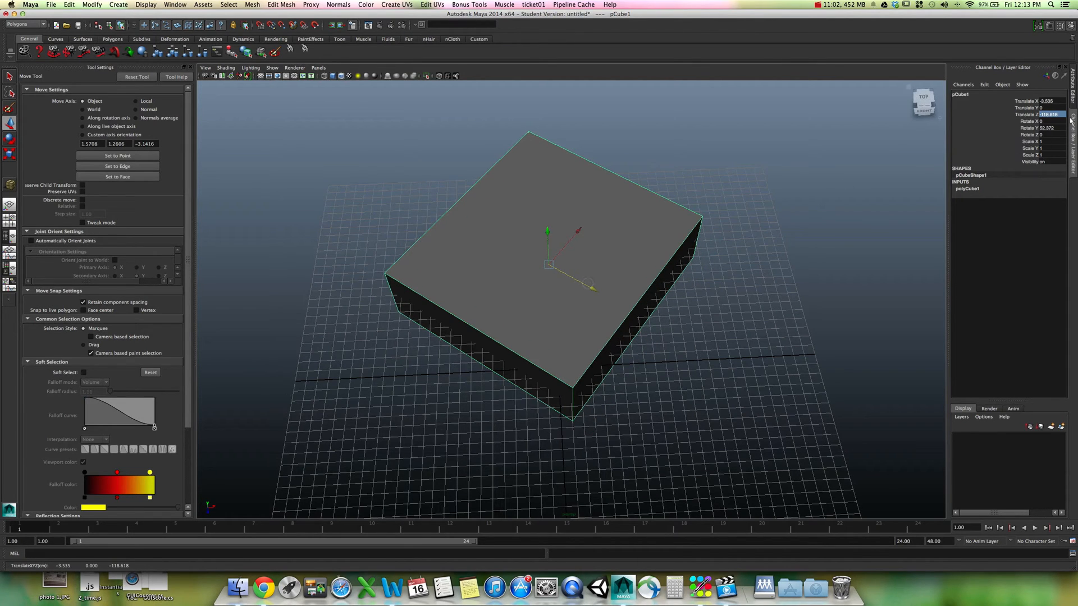
{"action": "left_click", "coordinate": [1054, 102]}
{"action": "left_click", "coordinate": [1051, 114]}
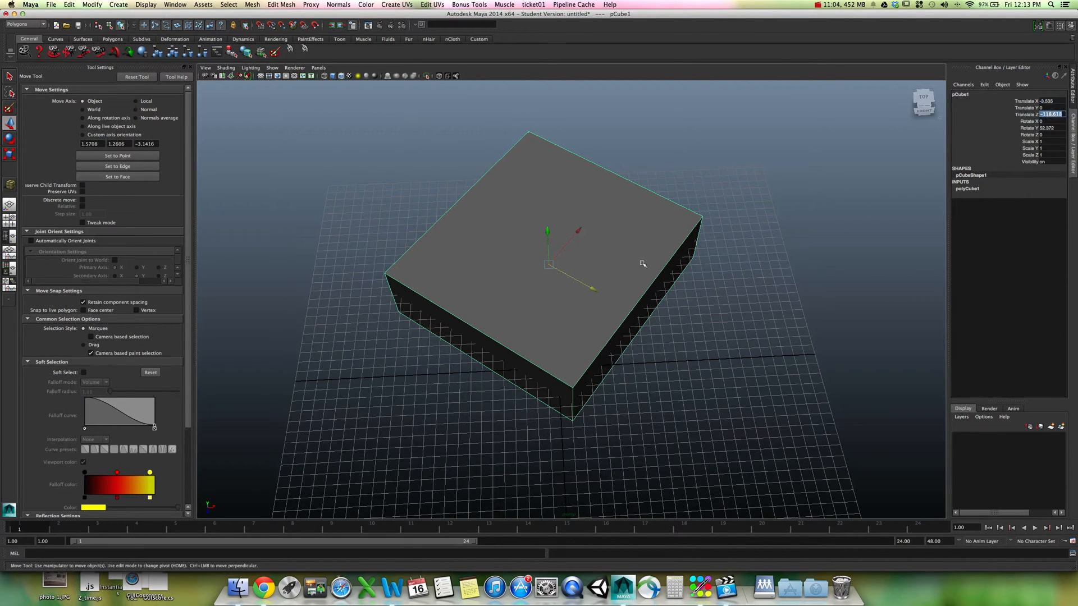
Step: Move the cube along its object Z and X axes to about Translate X -2.8 and Translate Z -55.8
{"action": "left_click", "coordinate": [592, 286]}
{"action": "left_click_drag", "start_coordinate": [594, 291], "coordinate": [635, 301]}
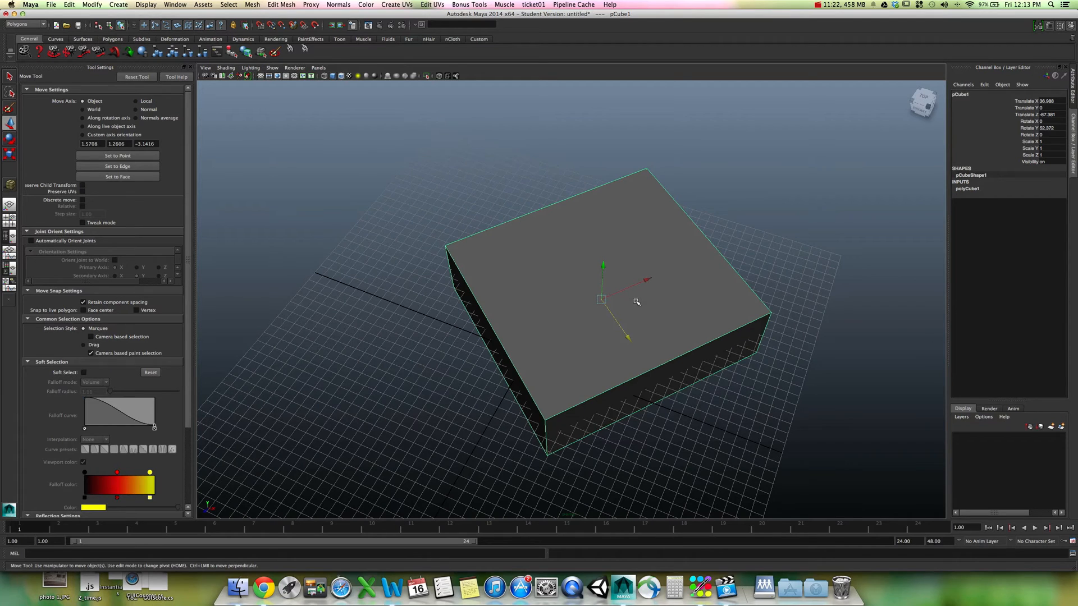
{"action": "mouse_move", "coordinate": [645, 284]}
{"action": "left_mouse_down"}
{"action": "mouse_move", "coordinate": [582, 298]}
{"action": "mouse_move", "coordinate": [642, 303]}
{"action": "left_mouse_up"}
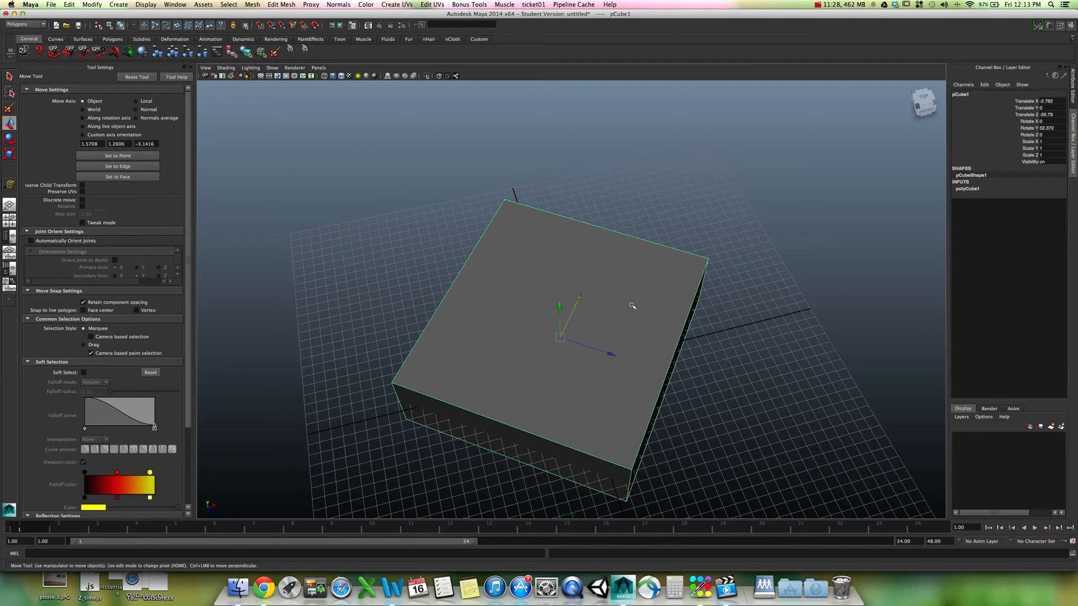
Step: Move the cube along its object Z axis, reselect it, and adjust it to about Translate X 28 and Translate Z -12.1
{"action": "mouse_move", "coordinate": [632, 307]}
{"action": "left_mouse_down", "text": "alt"}
{"action": "mouse_move", "coordinate": [620, 311]}
{"action": "mouse_move", "coordinate": [631, 317]}
{"action": "left_mouse_up", "text": "alt"}
{"action": "left_click_drag", "start_coordinate": [601, 353], "coordinate": [649, 381]}
{"action": "left_click_drag", "start_coordinate": [640, 299], "coordinate": [555, 390]}
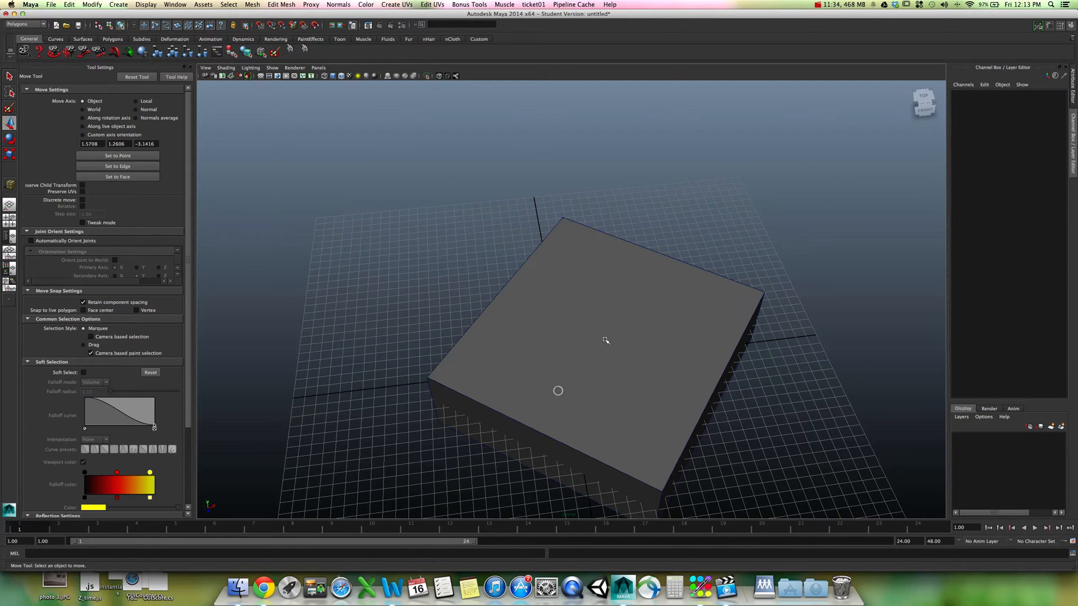
{"action": "left_click", "coordinate": [645, 358]}
{"action": "mouse_move", "coordinate": [641, 373]}
{"action": "left_mouse_down"}
{"action": "mouse_move", "coordinate": [661, 382]}
{"action": "mouse_move", "coordinate": [627, 378]}
{"action": "left_mouse_up"}
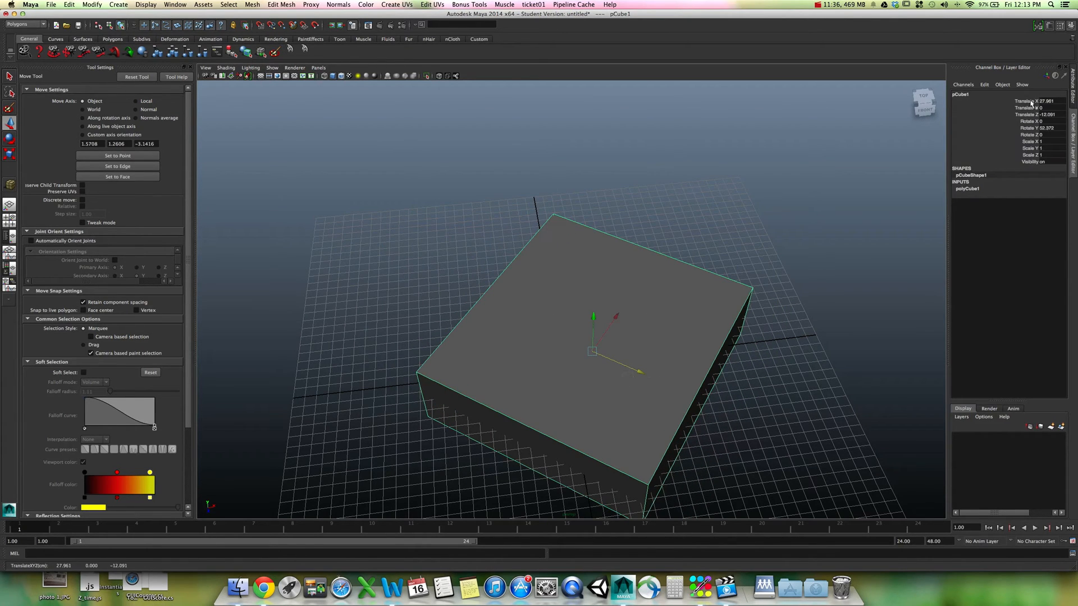
Step: Select the cube's Translate X, Y and Z channels in turn to examine which manipulator axis each one controls
{"action": "left_click", "coordinate": [1031, 101]}
{"action": "left_click", "coordinate": [1025, 114]}
{"action": "left_click", "coordinate": [1021, 96]}
{"action": "left_click", "coordinate": [1020, 101]}
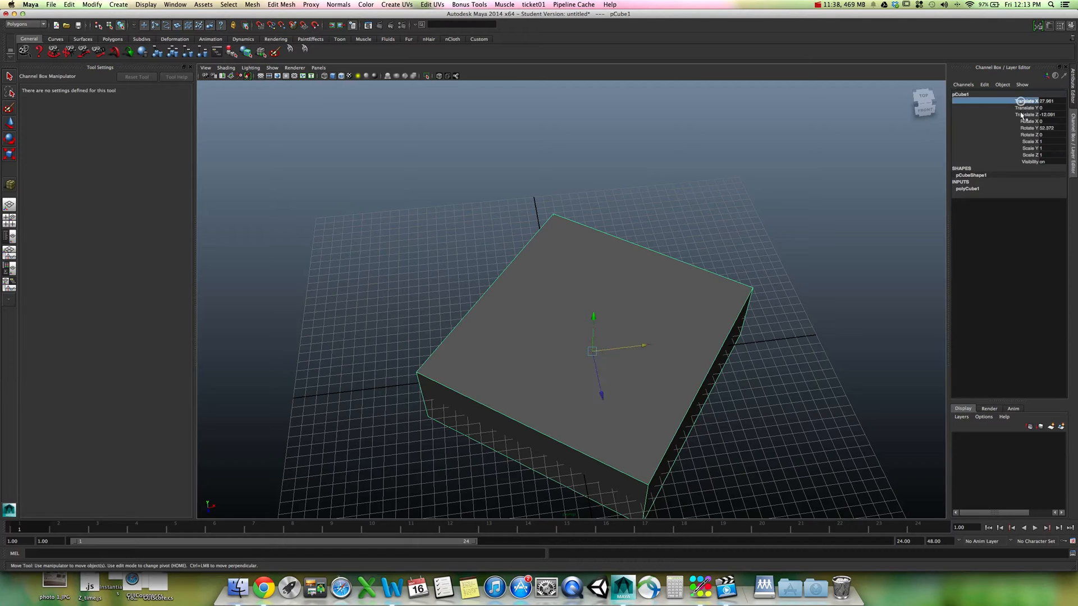
{"action": "left_click", "coordinate": [1022, 115]}
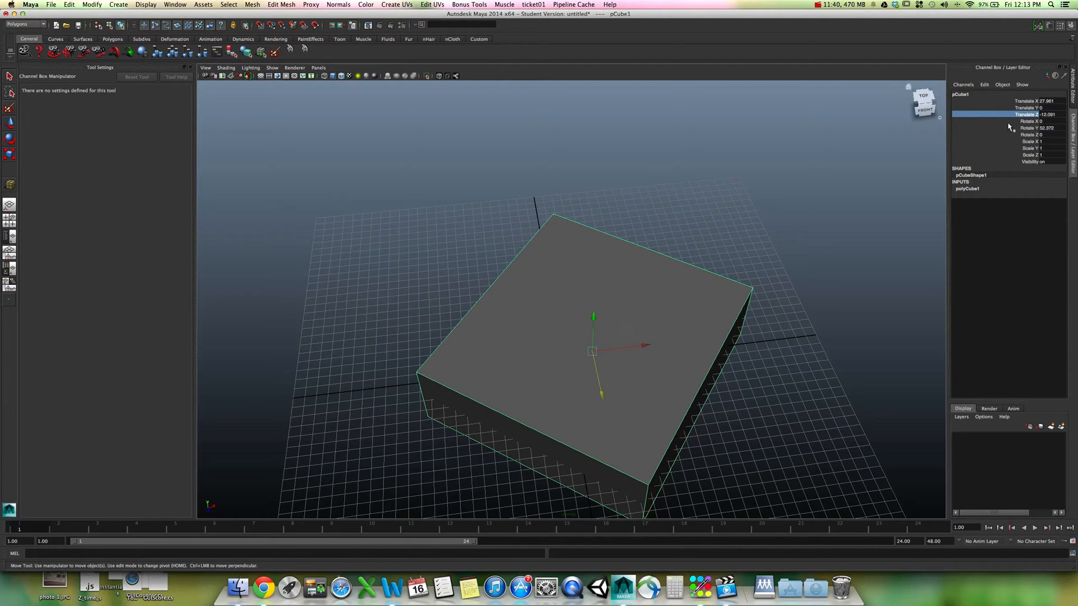
{"action": "left_click", "coordinate": [1010, 108], "text": "shift"}
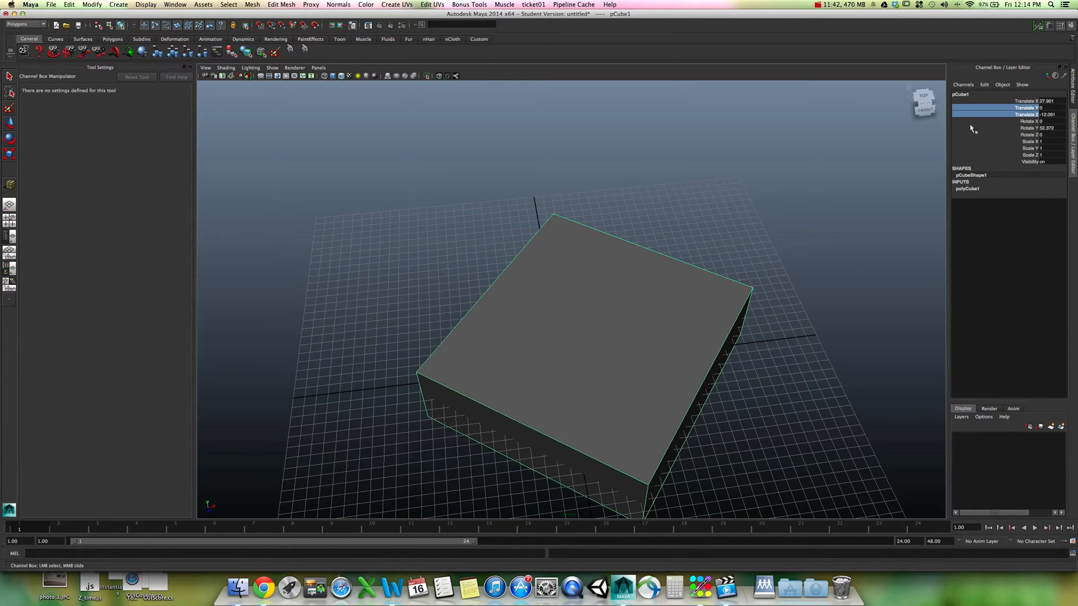
{"action": "left_click", "coordinate": [995, 100]}
{"action": "left_click", "coordinate": [1003, 107]}
{"action": "left_click", "coordinate": [1005, 101]}
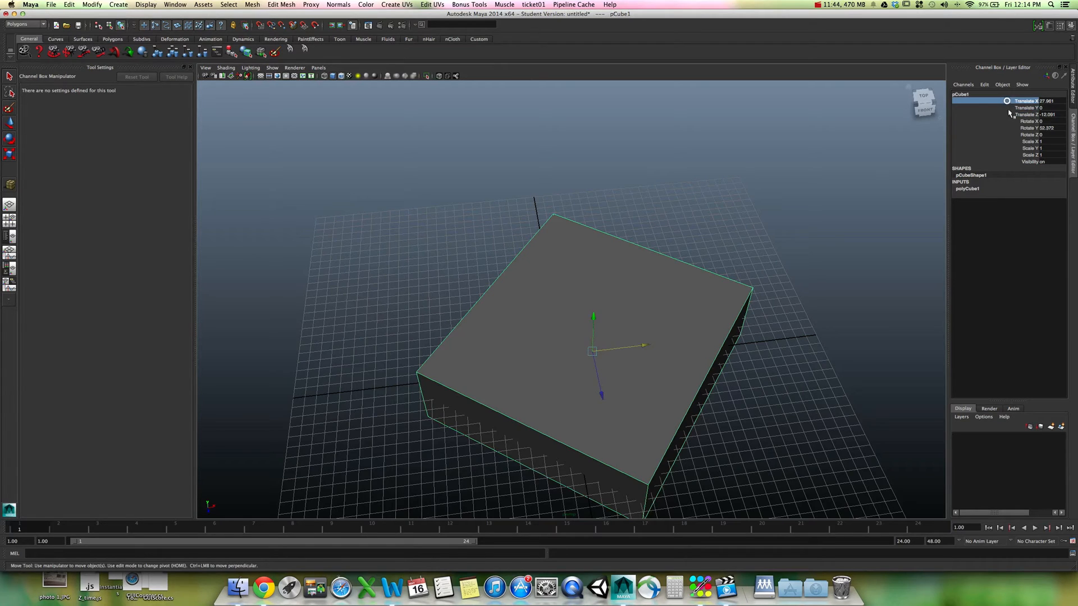
{"action": "left_click", "coordinate": [1009, 114]}
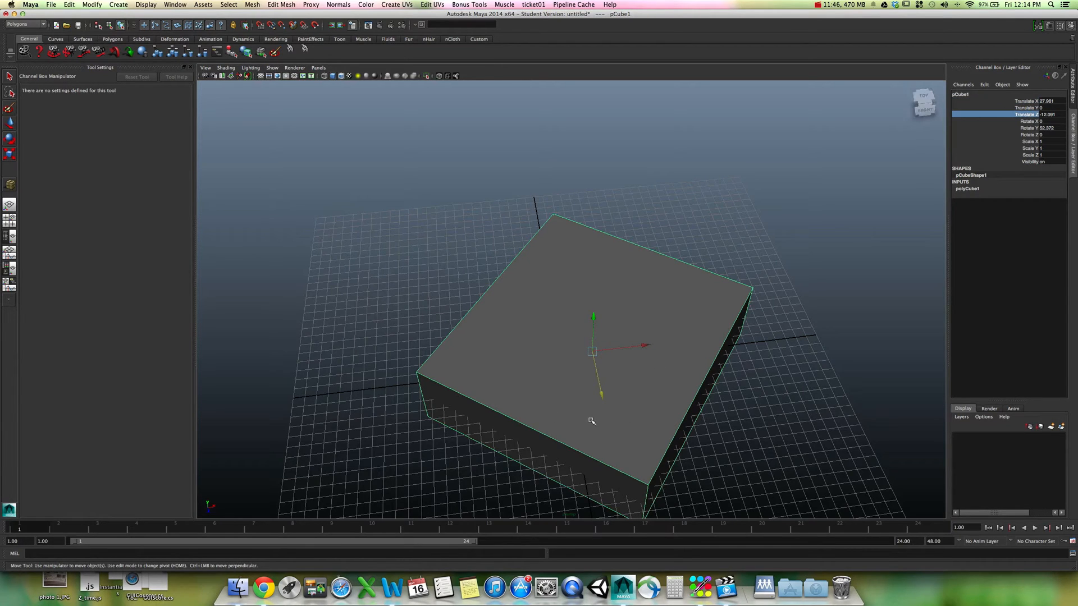
Step: Move the cube back along its object Z axis to about Translate X 13.5 and Translate Z -23.2, and check its translate channels
{"action": "key", "text": "w"}
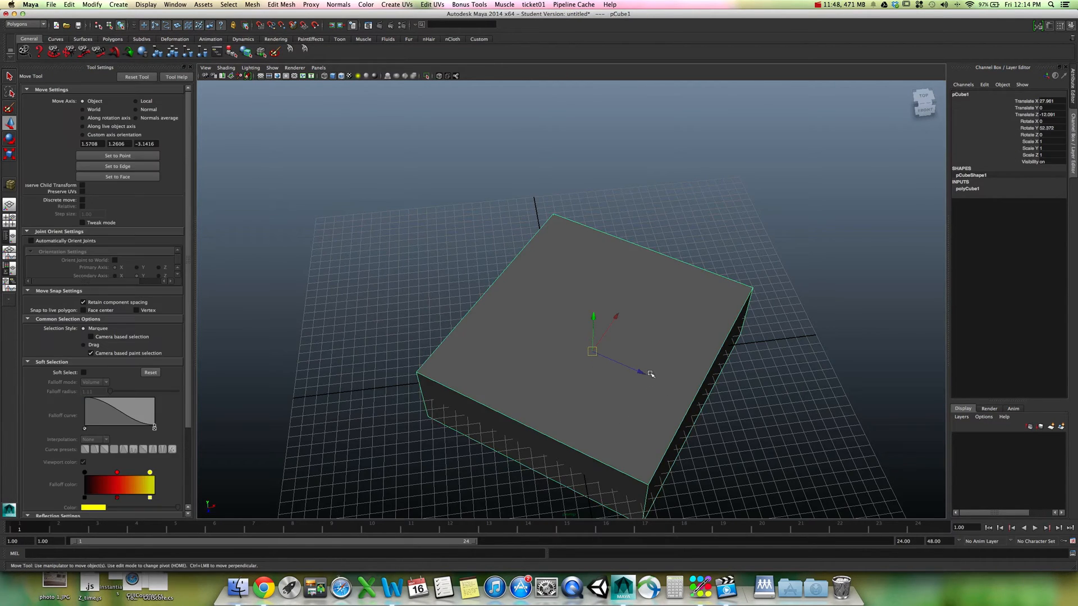
{"action": "middle_click_drag", "start_coordinate": [648, 375], "coordinate": [658, 347]}
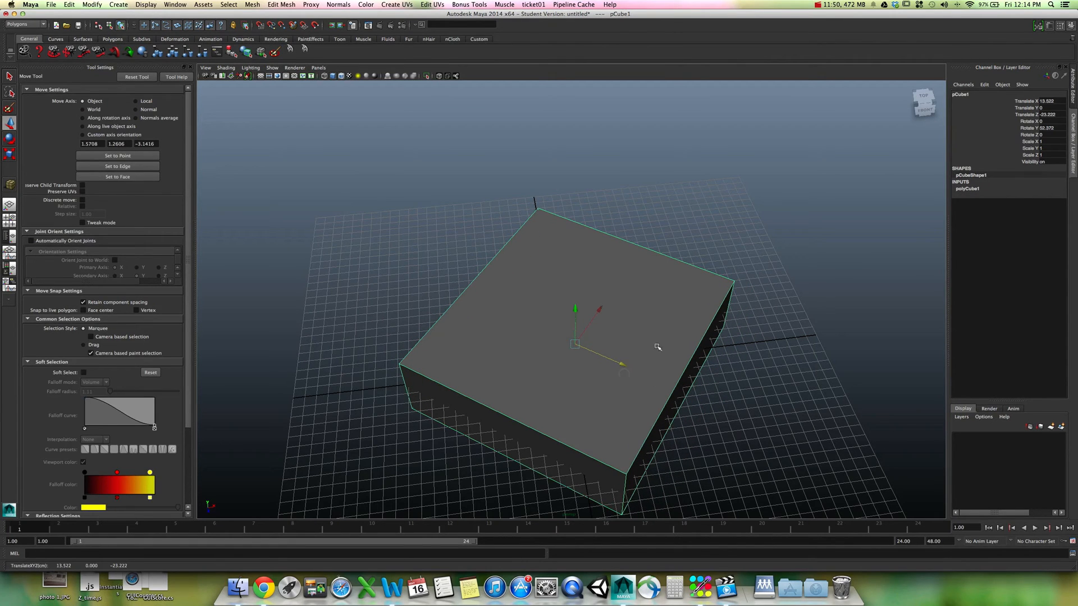
{"action": "left_click", "coordinate": [1028, 102]}
{"action": "left_click", "coordinate": [1026, 108]}
{"action": "left_click", "coordinate": [1026, 114]}
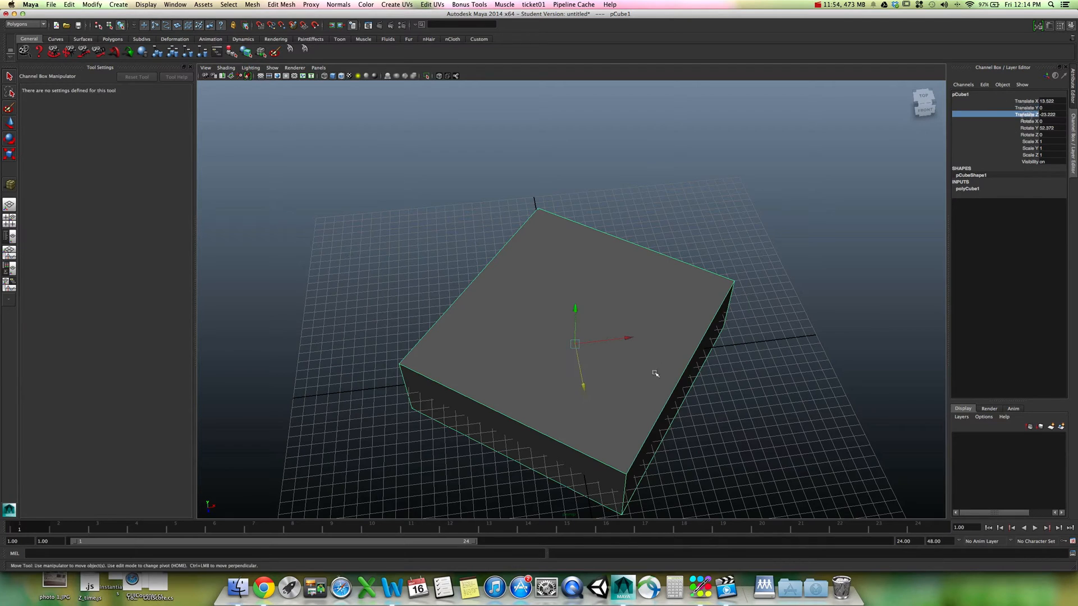
Step: Reselect the cube and move it forward along its object Z axis to about Translate X 19.5 and Translate Z -18.6
{"action": "left_click", "coordinate": [766, 403]}
{"action": "left_click", "coordinate": [612, 367]}
{"action": "key", "text": "w"}
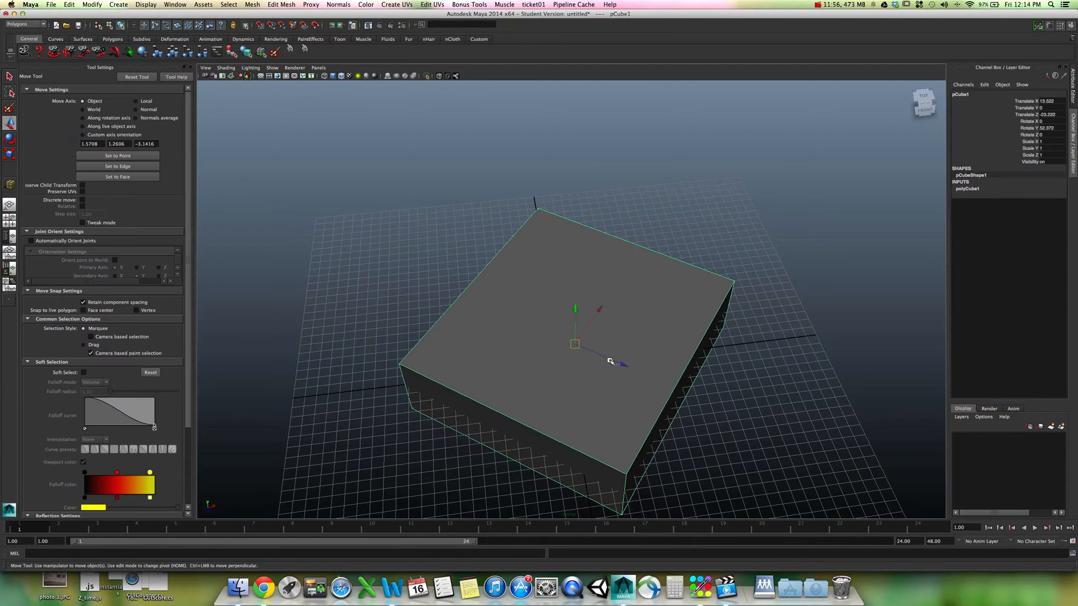
{"action": "left_click", "coordinate": [622, 365], "text": "shift"}
{"action": "left_click", "coordinate": [624, 363], "text": "shift"}
{"action": "left_click", "coordinate": [623, 365], "text": "shift"}
{"action": "left_click", "coordinate": [616, 362], "text": "shift"}
{"action": "left_click_drag", "start_coordinate": [617, 362], "coordinate": [622, 365]}
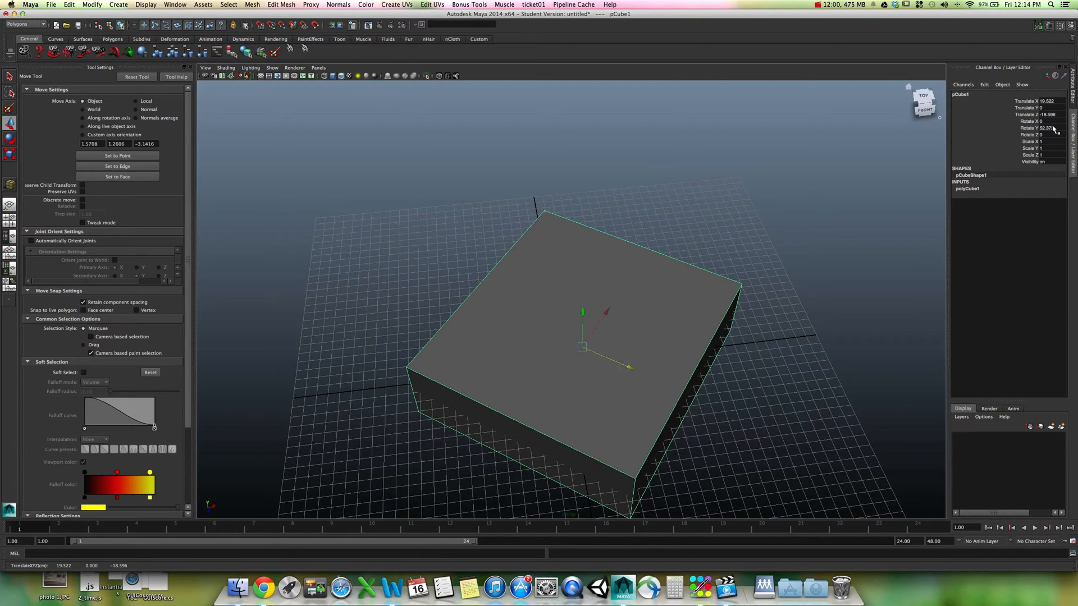
Step: Set the cube's Rotate Y, Translate Z and Translate X to 0
{"action": "type", "text": "0"}
{"action": "key", "text": "Return"}
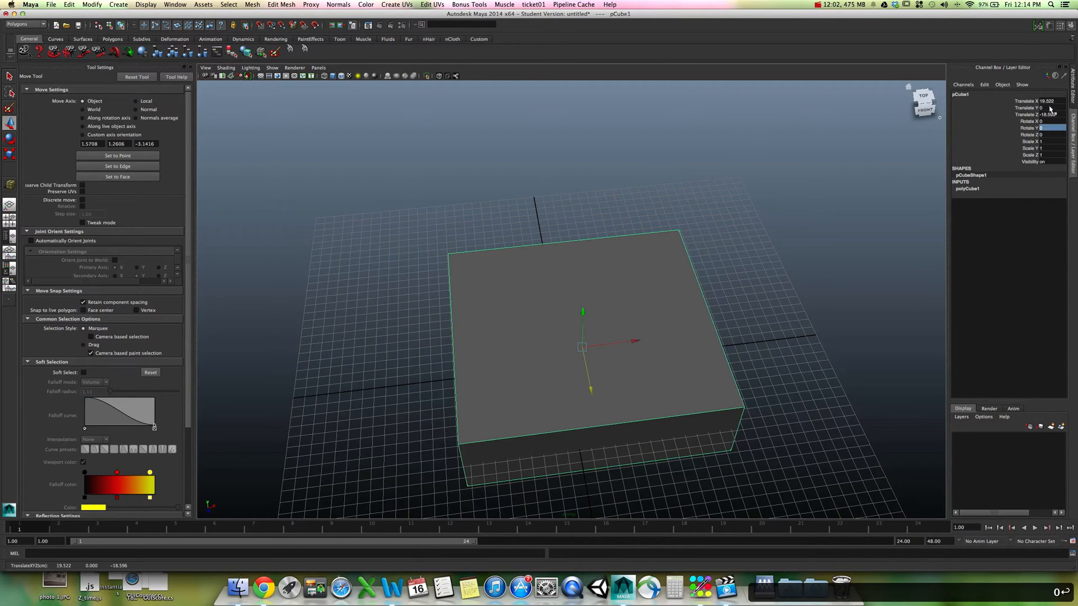
{"action": "left_click", "coordinate": [1047, 115]}
{"action": "type", "text": "0"}
{"action": "key", "text": "Return"}
{"action": "left_click", "coordinate": [1048, 101]}
{"action": "type", "text": "0"}
{"action": "key", "text": "Return"}
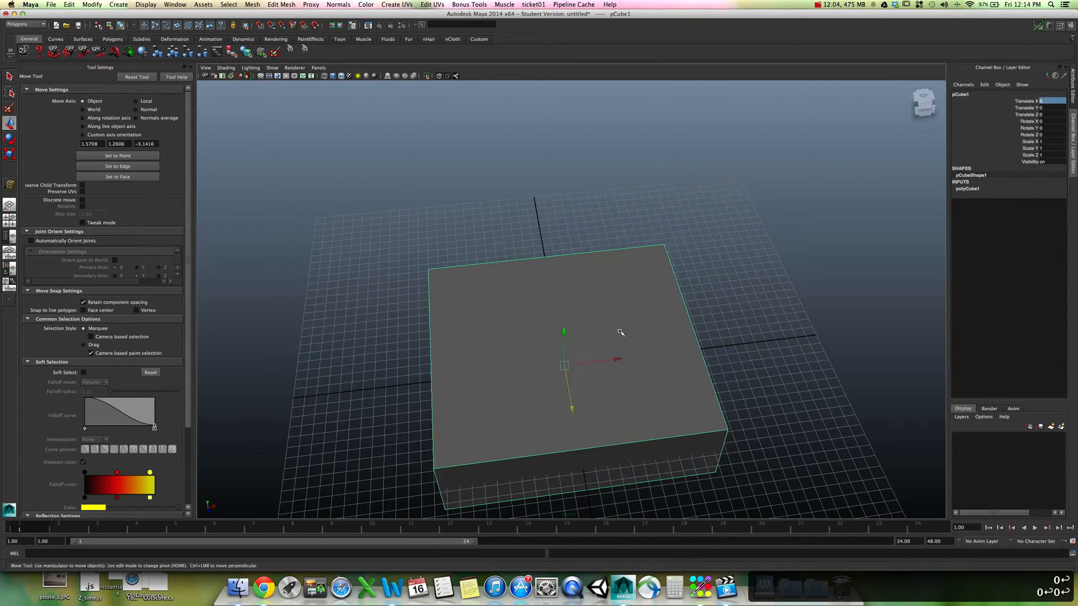
Step: Inspect the cube and its move manipulator from several viewing angles around the grid
{"action": "left_click_drag", "start_coordinate": [643, 340], "coordinate": [642, 320], "text": "alt"}
{"action": "right_click_drag", "start_coordinate": [642, 319], "coordinate": [513, 296], "text": "alt"}
{"action": "left_click_drag", "start_coordinate": [584, 322], "coordinate": [541, 344], "text": "alt"}
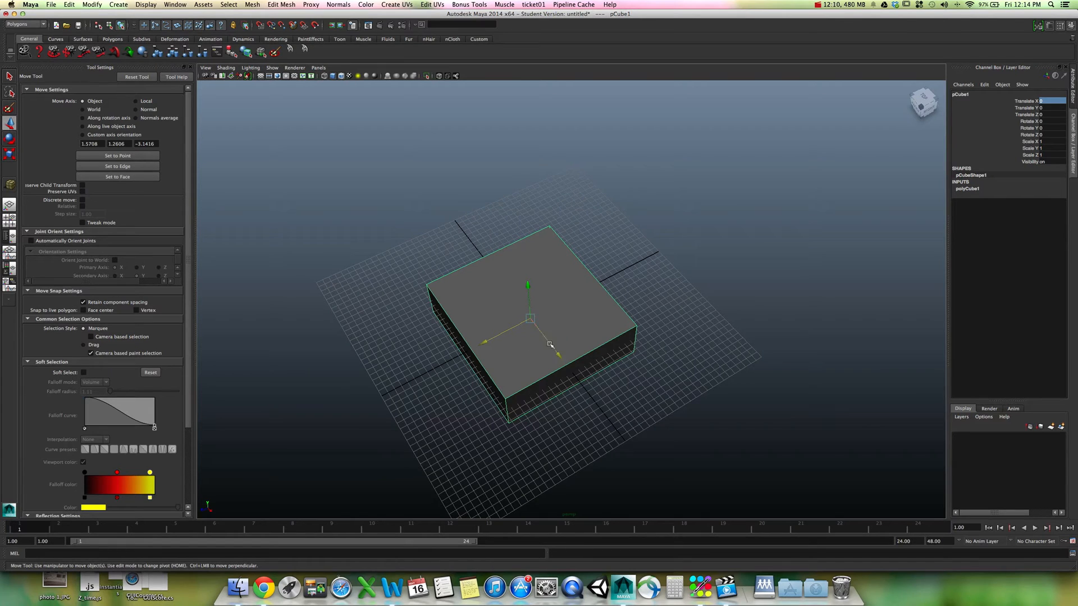
{"action": "left_click_drag", "start_coordinate": [544, 364], "coordinate": [619, 346], "text": "alt"}
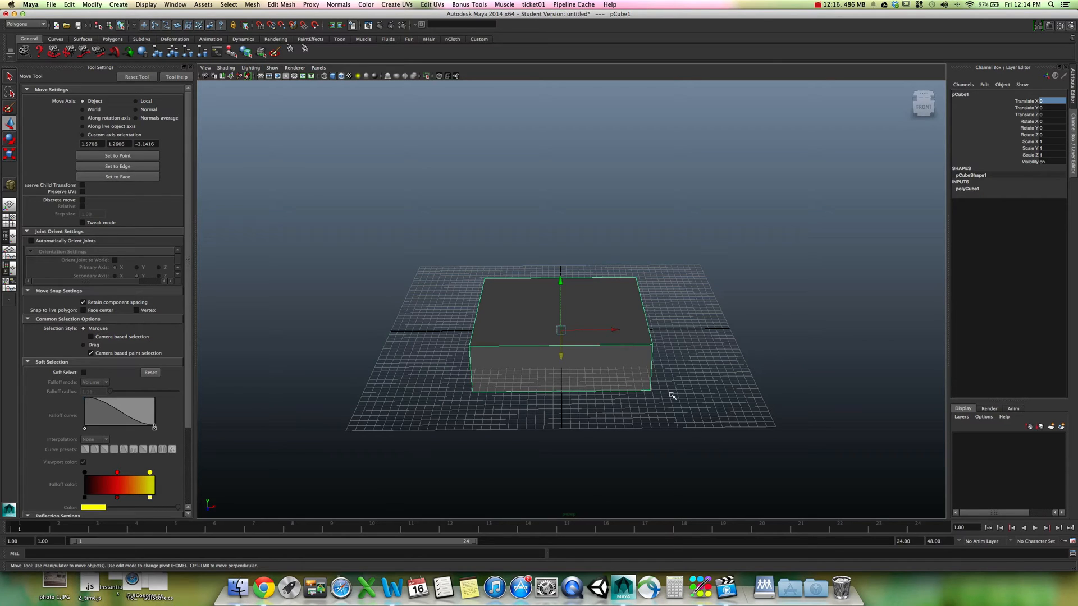
{"action": "left_click_drag", "start_coordinate": [651, 398], "coordinate": [650, 398], "text": "alt"}
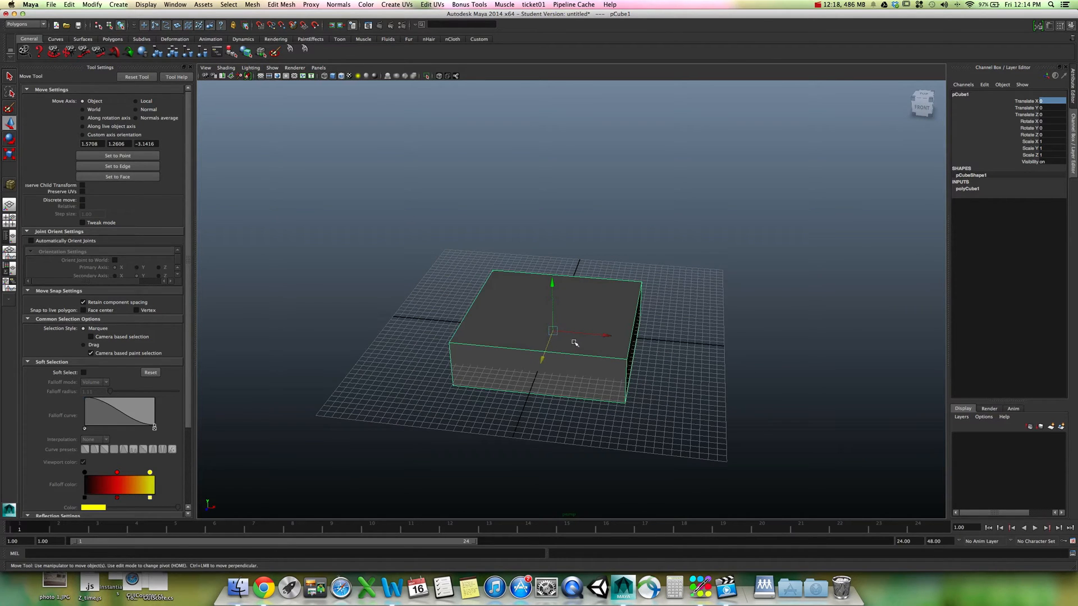
{"action": "left_click_drag", "start_coordinate": [568, 380], "coordinate": [524, 385], "text": "alt"}
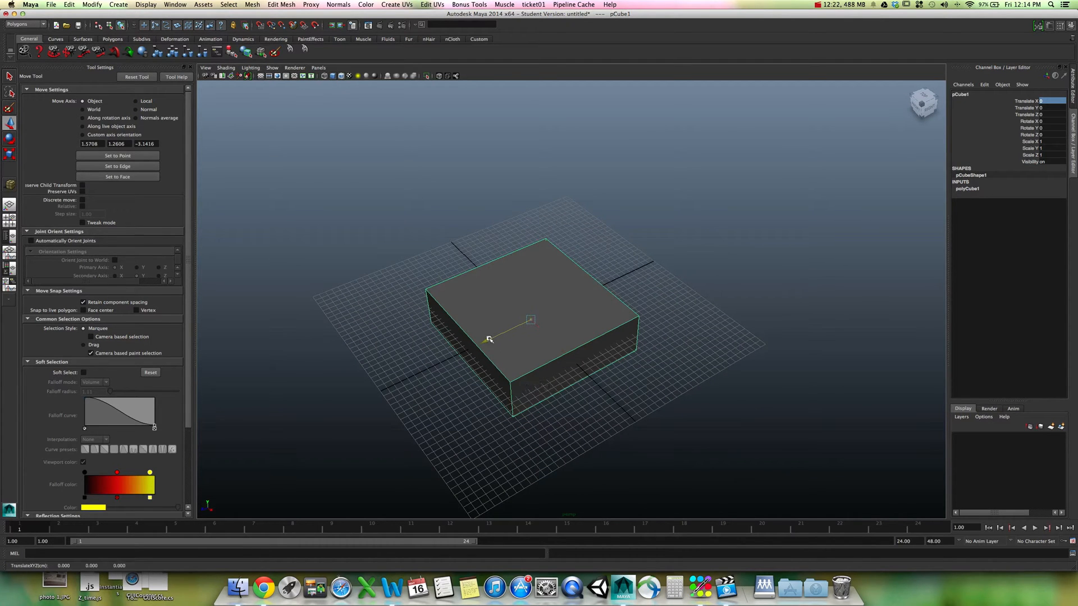
Step: Move the cube along its object X and Z axes to about Translate X 119.2 and Translate Z -122.2
{"action": "left_click_drag", "start_coordinate": [488, 339], "coordinate": [656, 362]}
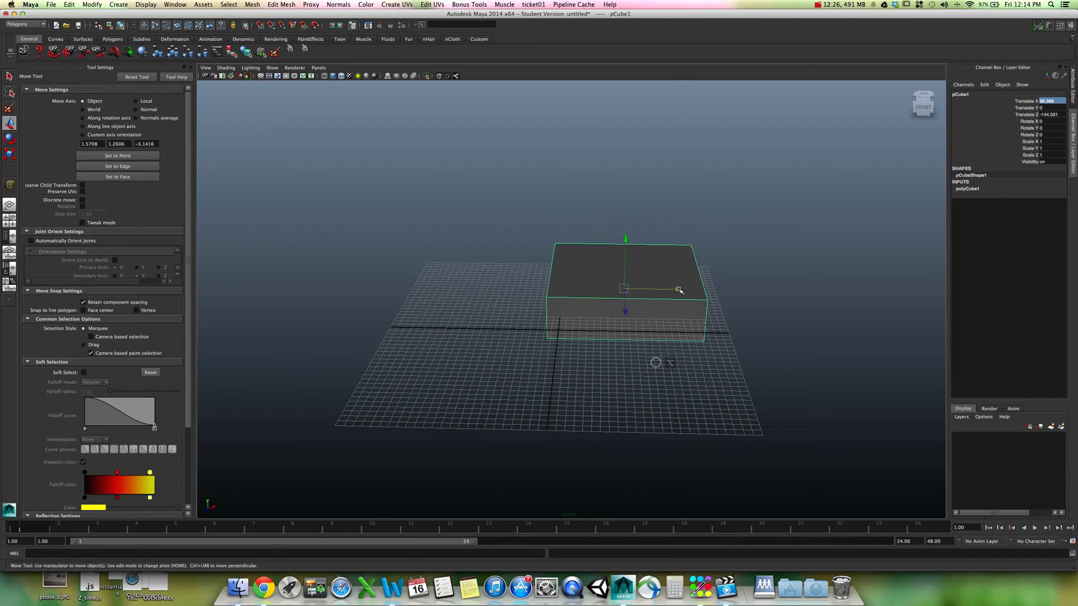
{"action": "left_click_drag", "start_coordinate": [685, 294], "coordinate": [590, 319]}
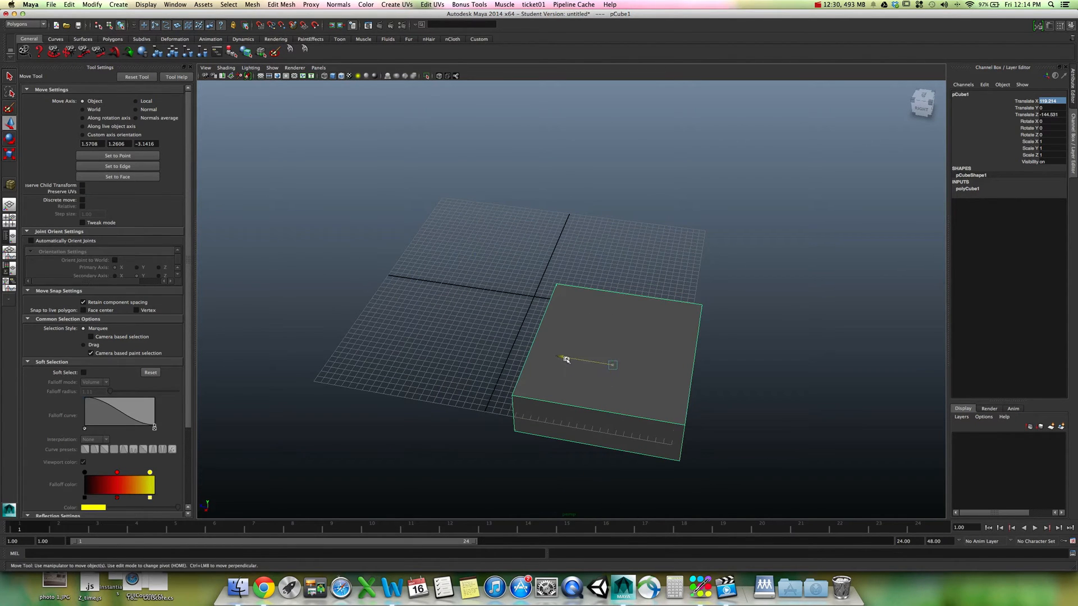
{"action": "mouse_move", "coordinate": [566, 360]}
{"action": "left_mouse_down"}
{"action": "mouse_move", "coordinate": [546, 346]}
{"action": "mouse_move", "coordinate": [556, 354]}
{"action": "left_mouse_up"}
{"action": "left_click_drag", "start_coordinate": [556, 353], "coordinate": [630, 356], "text": "alt"}
{"action": "right_click_drag", "start_coordinate": [571, 340], "coordinate": [788, 391], "text": "alt"}
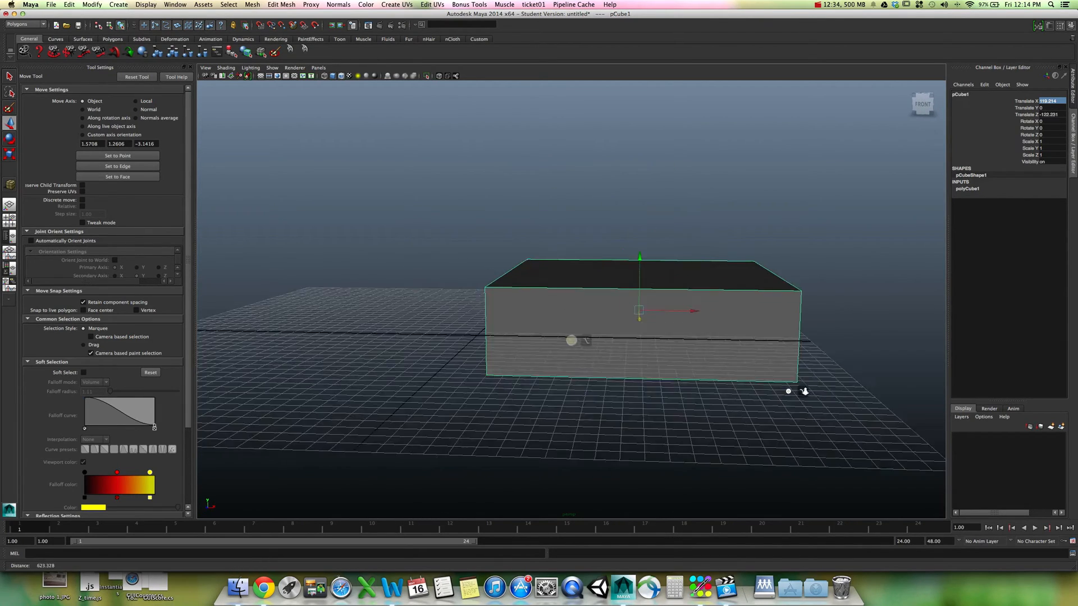
{"action": "left_click_drag", "start_coordinate": [788, 391], "coordinate": [760, 380], "text": "alt"}
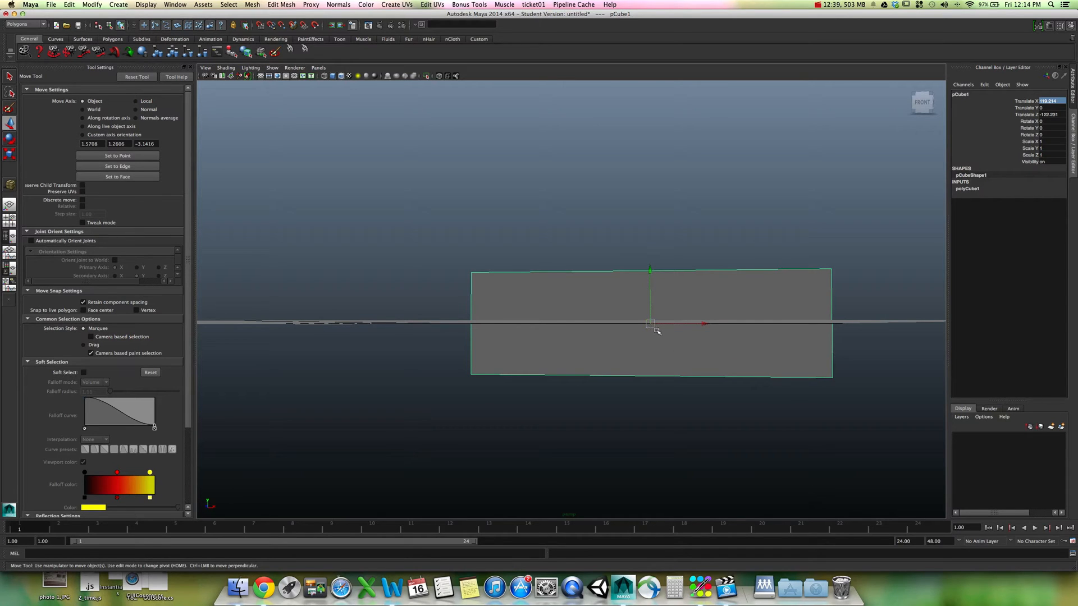
Step: Raise the cube along its Y axis to about Translate Y 32.9 so its base rests on the grid
{"action": "left_click_drag", "start_coordinate": [654, 301], "coordinate": [603, 320]}
{"action": "left_click_drag", "start_coordinate": [641, 252], "coordinate": [638, 251]}
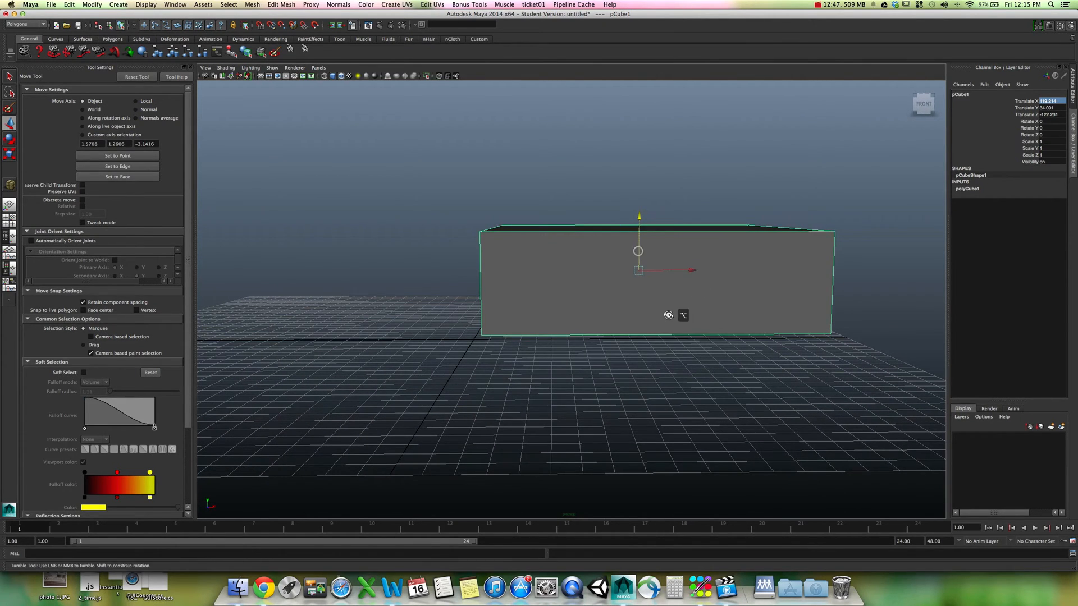
{"action": "mouse_move", "coordinate": [674, 312]}
{"action": "left_mouse_down", "text": "alt"}
{"action": "mouse_move", "coordinate": [567, 313]}
{"action": "mouse_move", "coordinate": [674, 323]}
{"action": "left_mouse_up", "text": "alt"}
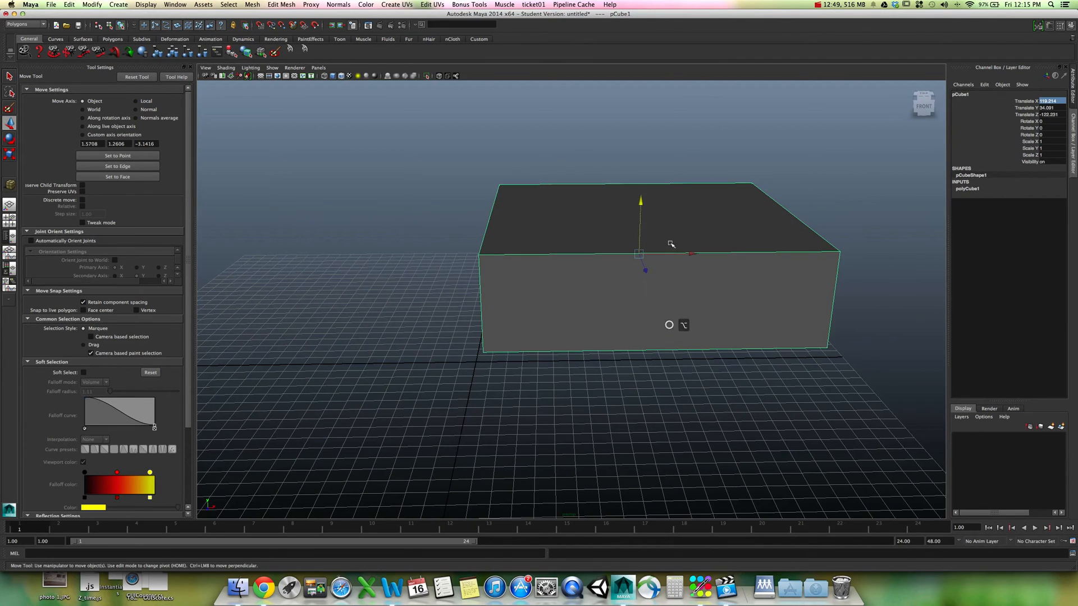
{"action": "mouse_move", "coordinate": [639, 206]}
{"action": "left_mouse_down"}
{"action": "mouse_move", "coordinate": [644, 196]}
{"action": "mouse_move", "coordinate": [645, 217]}
{"action": "mouse_move", "coordinate": [648, 198]}
{"action": "left_mouse_up"}
{"action": "left_click_drag", "start_coordinate": [667, 252], "coordinate": [663, 235], "text": "alt"}
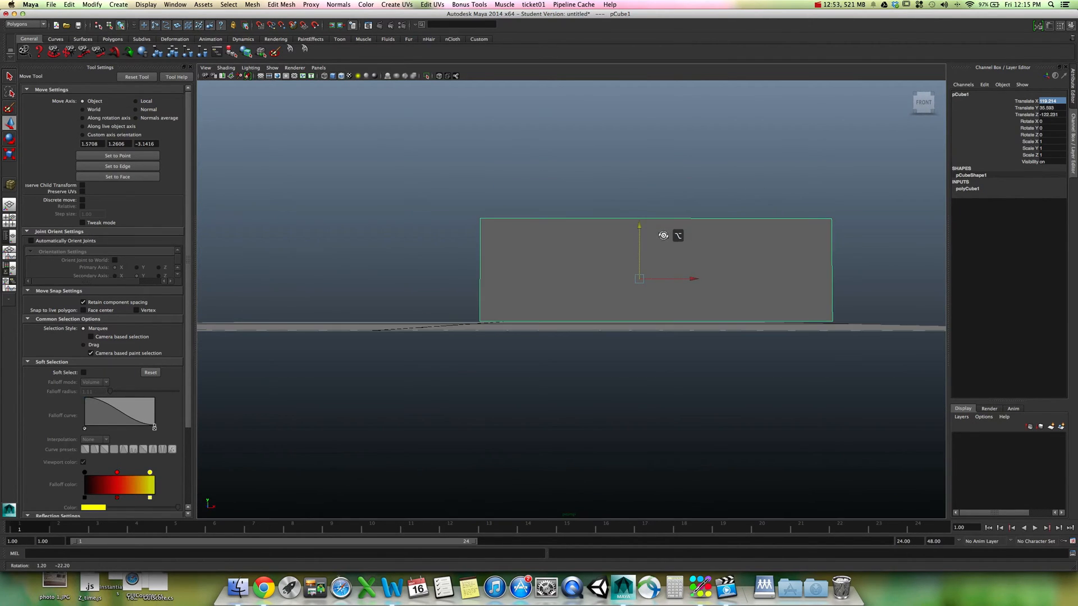
{"action": "mouse_move", "coordinate": [665, 235]}
{"action": "middle_mouse_down"}
{"action": "mouse_move", "coordinate": [668, 246]}
{"action": "mouse_move", "coordinate": [664, 235]}
{"action": "middle_mouse_up"}
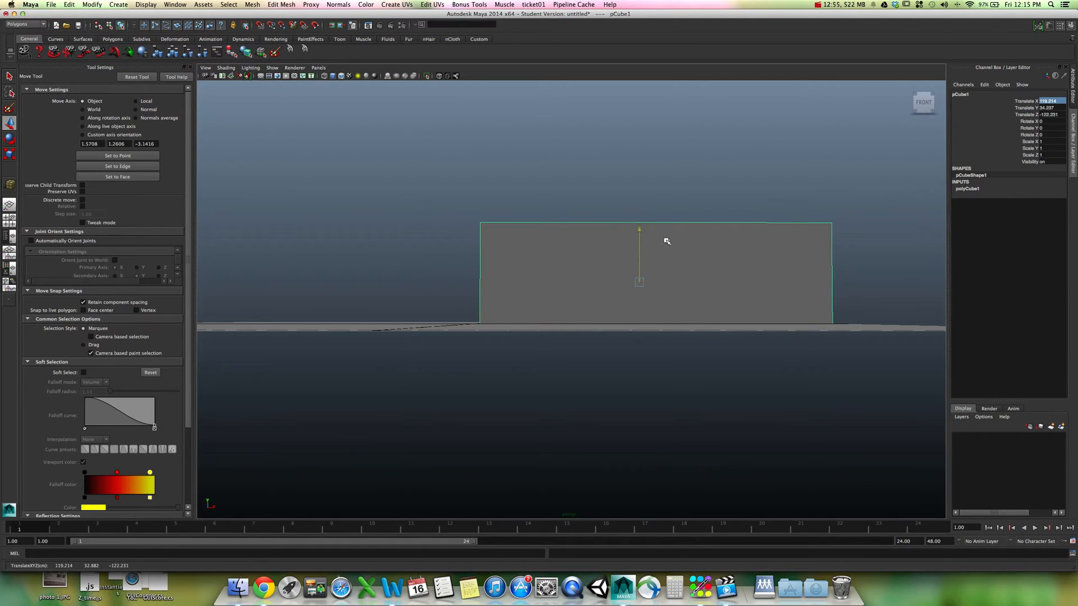
{"action": "left_click_drag", "start_coordinate": [664, 236], "coordinate": [683, 264], "text": "alt"}
Step: Flatten the cube with the Scale tool to about Scale Y 0.48 and lower it to about Translate Y 16
{"action": "key", "text": "r"}
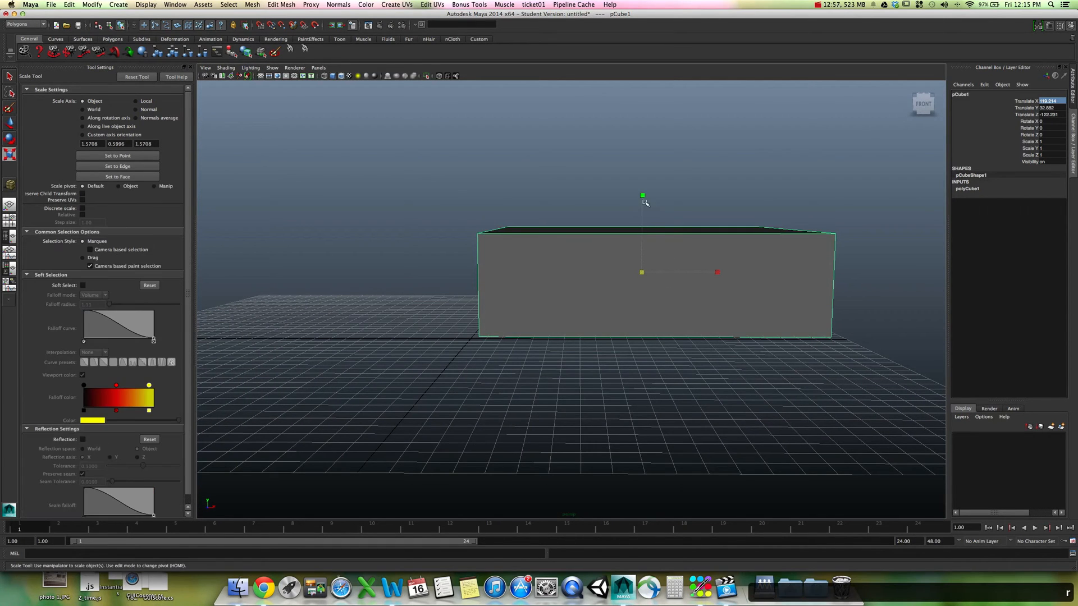
{"action": "left_click_drag", "start_coordinate": [642, 195], "coordinate": [642, 246]}
{"action": "mouse_move", "coordinate": [665, 298]}
{"action": "left_mouse_down", "text": "alt"}
{"action": "mouse_move", "coordinate": [661, 278]}
{"action": "mouse_move", "coordinate": [676, 280]}
{"action": "left_mouse_up", "text": "alt"}
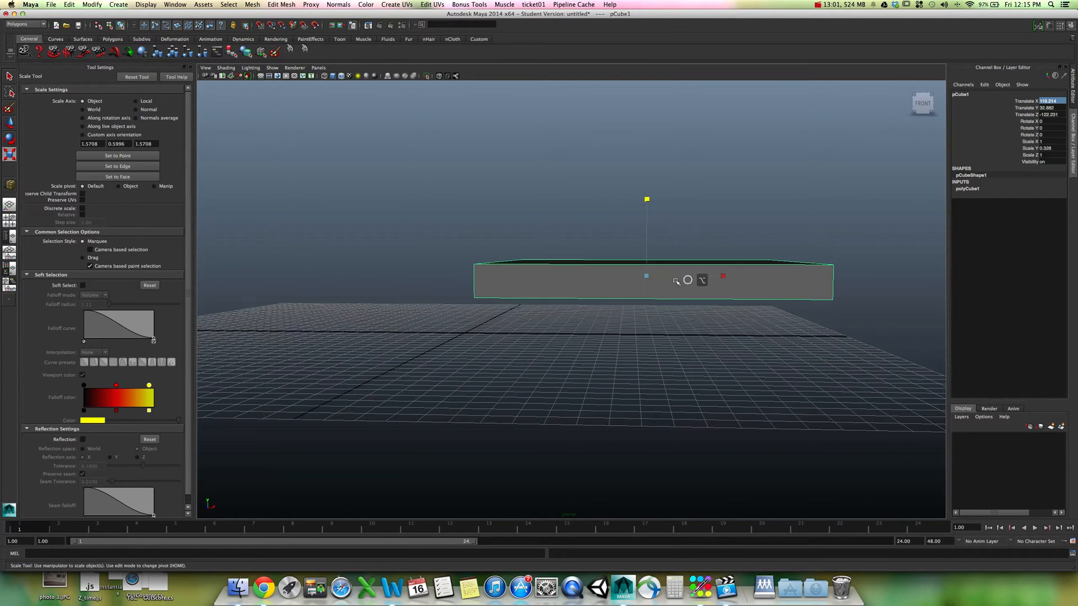
{"action": "left_click_drag", "start_coordinate": [647, 201], "coordinate": [643, 162]}
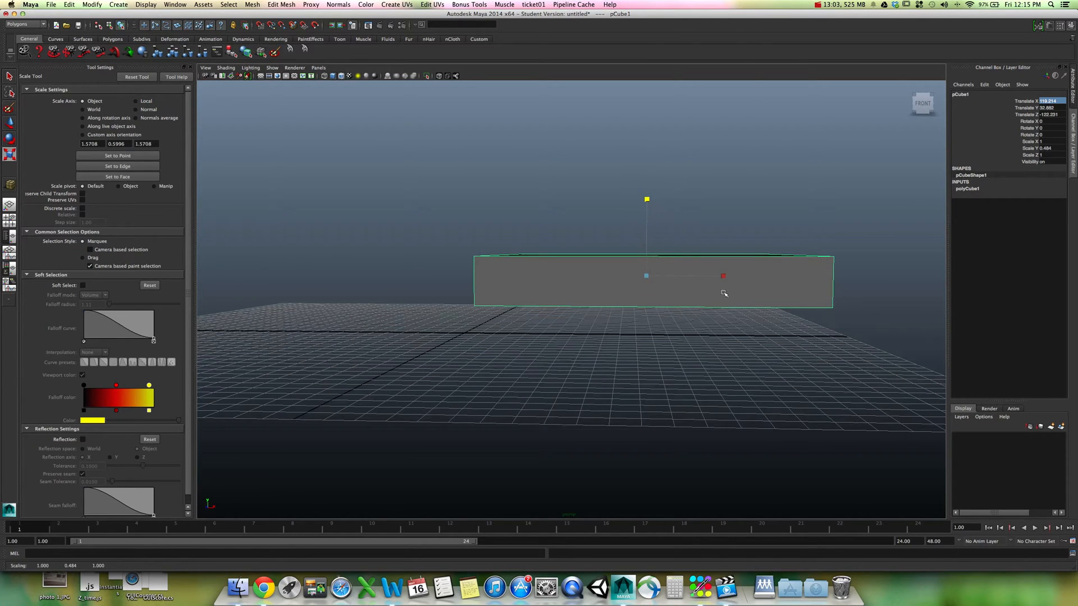
{"action": "key", "text": "w"}
{"action": "left_click_drag", "start_coordinate": [649, 220], "coordinate": [717, 351]}
Step: Scale the cube vertically about its center to about Scale Y 0.61
{"action": "key", "text": "r"}
{"action": "right_click_drag", "start_coordinate": [716, 351], "coordinate": [663, 349], "text": "alt"}
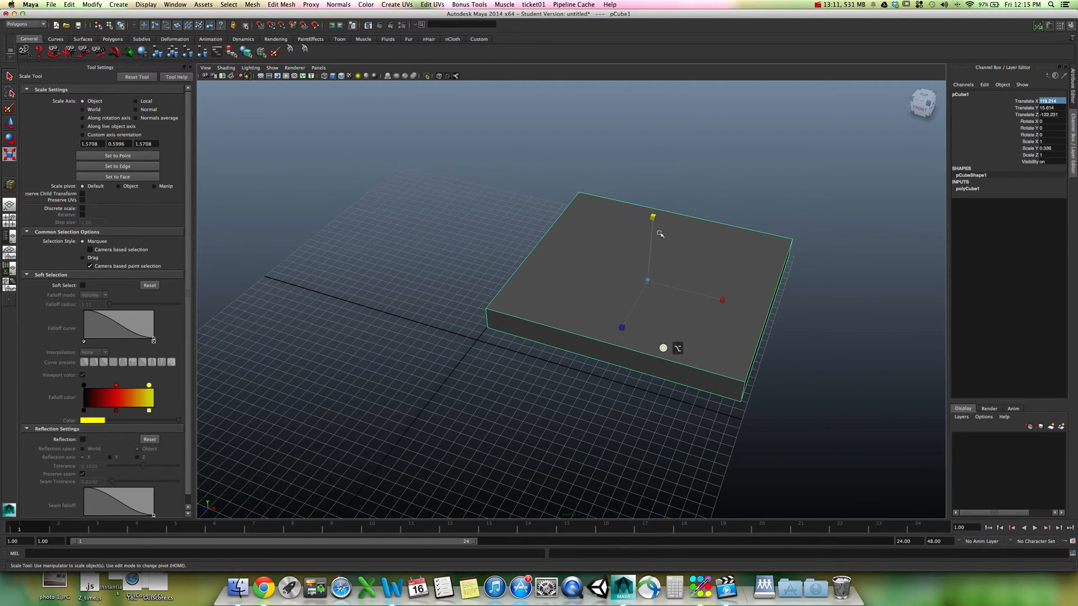
{"action": "left_click_drag", "start_coordinate": [653, 217], "coordinate": [659, 156]}
{"action": "left_click_drag", "start_coordinate": [662, 300], "coordinate": [676, 243], "text": "alt"}
{"action": "left_click_drag", "start_coordinate": [667, 307], "coordinate": [681, 320], "text": "alt"}
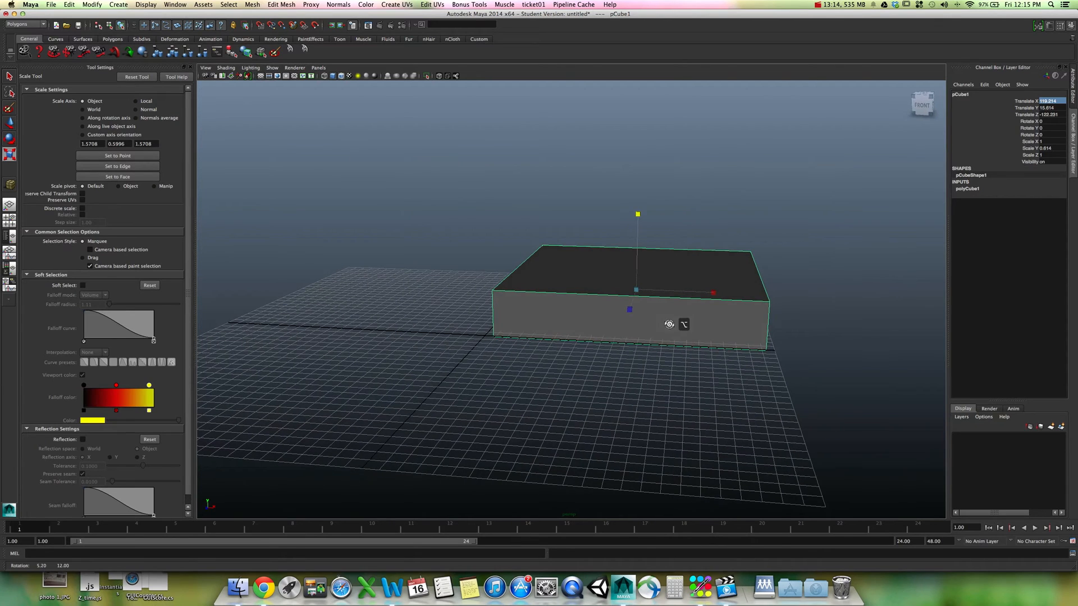
{"action": "right_click_drag", "start_coordinate": [669, 334], "coordinate": [665, 338], "text": "alt"}
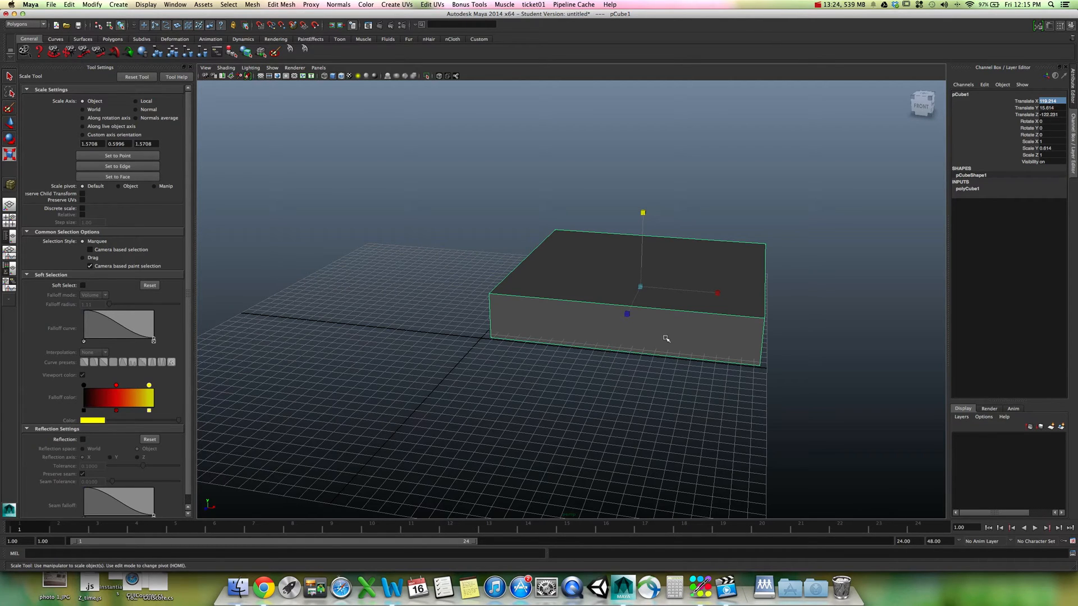
Step: Move the cube's pivot off the cube to about X -123, Y 3.4, Z -44, and leave pivot editing
{"action": "key", "text": "Home"}
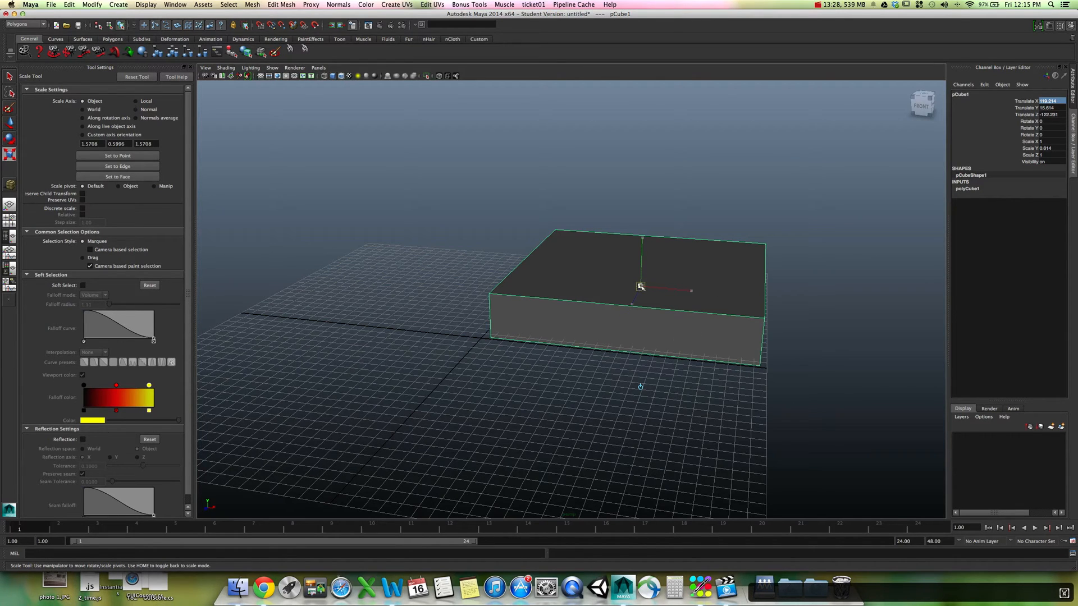
{"action": "left_click_drag", "start_coordinate": [640, 287], "coordinate": [438, 256]}
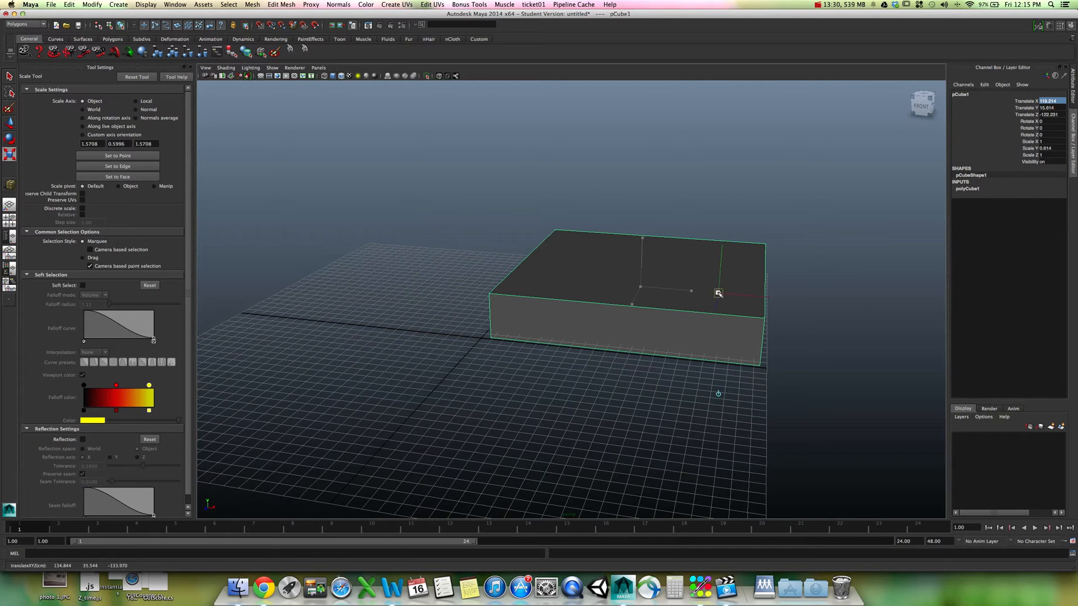
{"action": "left_click_drag", "start_coordinate": [411, 332], "coordinate": [379, 333]}
{"action": "left_click_drag", "start_coordinate": [579, 424], "coordinate": [578, 402], "text": "alt"}
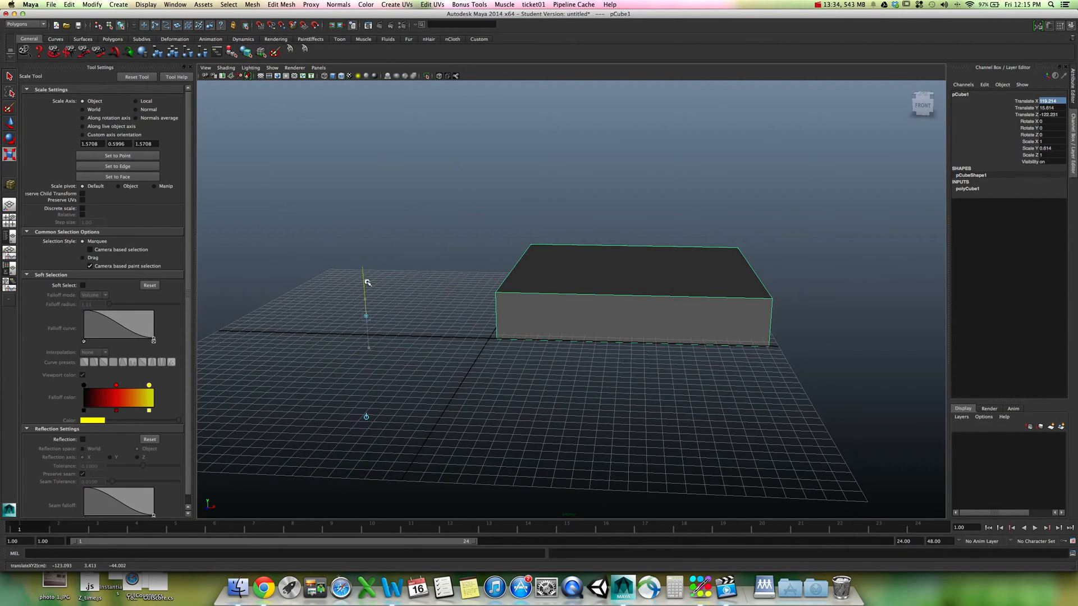
{"action": "left_click_drag", "start_coordinate": [365, 281], "coordinate": [420, 322], "text": "alt"}
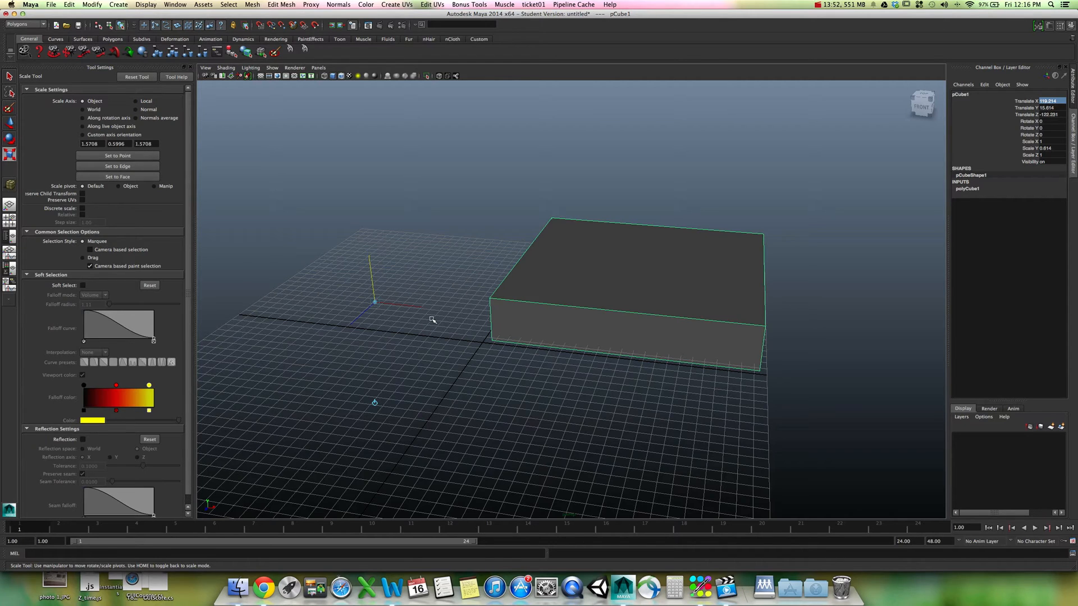
{"action": "key", "text": "Home"}
Step: Scale the cube about its offset pivot to about Scale Y 0.76 and Scale X 0.96, and try its Z scale handle
{"action": "left_click_drag", "start_coordinate": [479, 315], "coordinate": [503, 303], "text": "alt"}
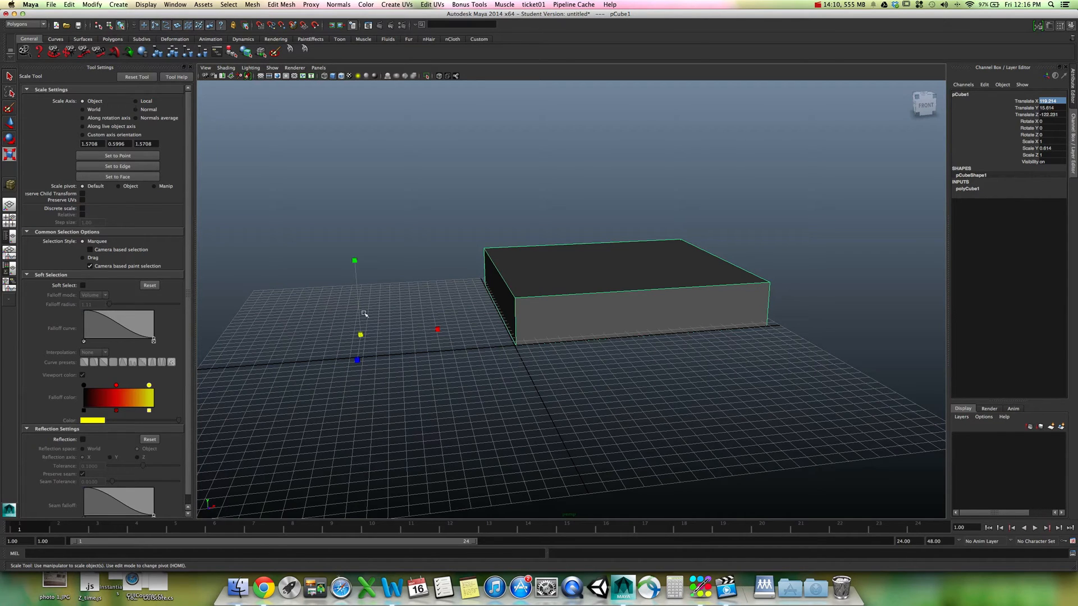
{"action": "mouse_move", "coordinate": [354, 262]}
{"action": "left_mouse_down"}
{"action": "mouse_move", "coordinate": [355, 301]}
{"action": "mouse_move", "coordinate": [359, 242]}
{"action": "left_mouse_up"}
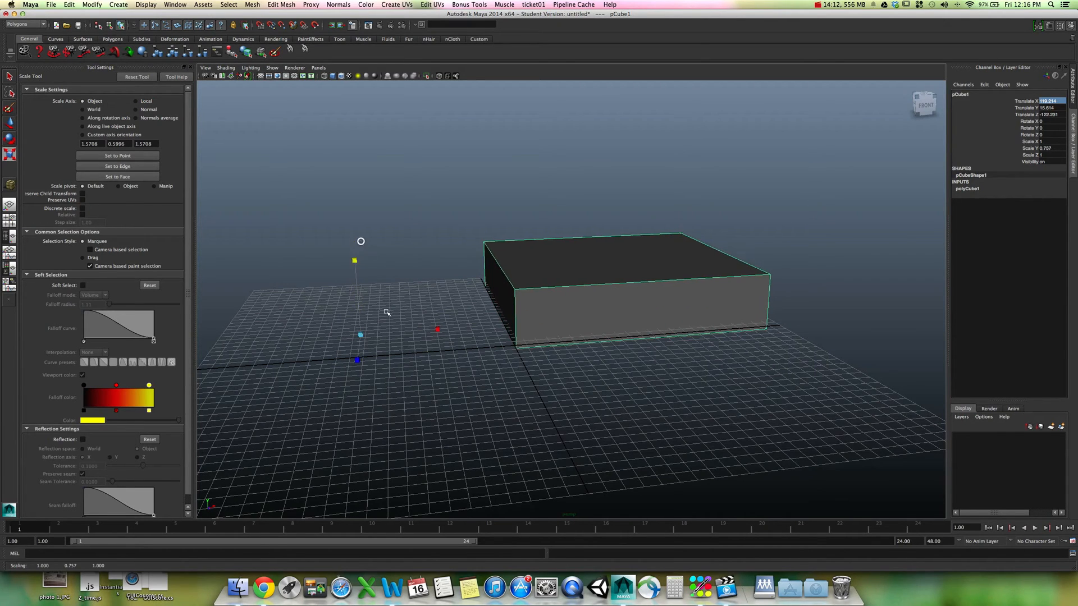
{"action": "mouse_move", "coordinate": [438, 330]}
{"action": "left_mouse_down"}
{"action": "mouse_move", "coordinate": [383, 335]}
{"action": "mouse_move", "coordinate": [435, 335]}
{"action": "left_mouse_up"}
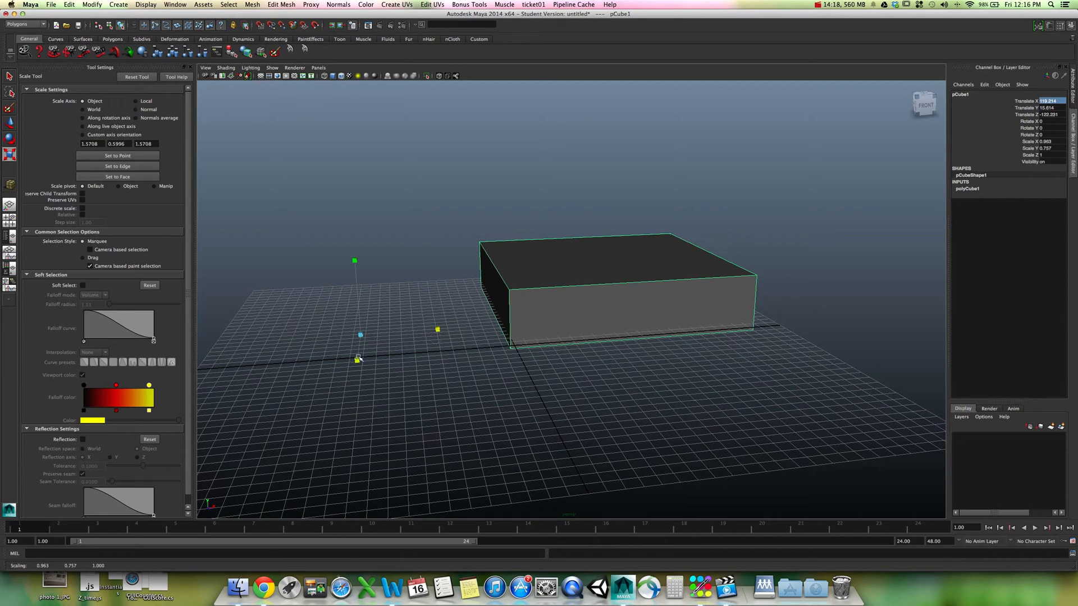
{"action": "left_click_drag", "start_coordinate": [357, 360], "coordinate": [356, 360]}
Step: Swing the cube back and forth around its offset pivot on the Z axis, ending at about Rotate Z 17
{"action": "key", "text": "e"}
{"action": "left_click_drag", "start_coordinate": [414, 281], "coordinate": [343, 279]}
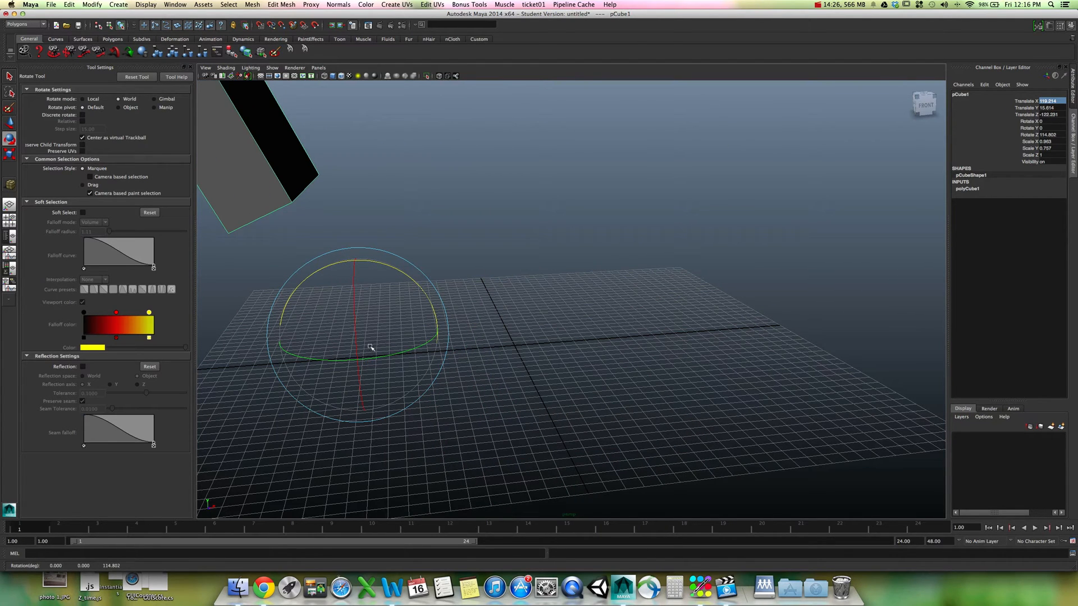
{"action": "left_click_drag", "start_coordinate": [414, 281], "coordinate": [491, 259]}
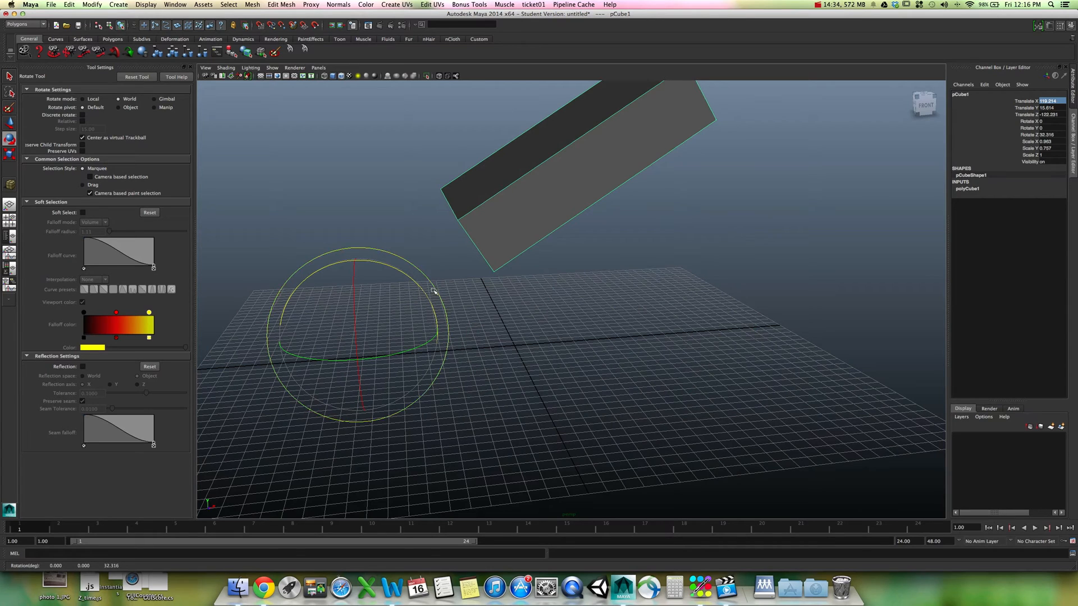
{"action": "mouse_move", "coordinate": [421, 290]}
{"action": "left_mouse_down"}
{"action": "mouse_move", "coordinate": [320, 260]}
{"action": "mouse_move", "coordinate": [443, 320]}
{"action": "mouse_move", "coordinate": [477, 365]}
{"action": "mouse_move", "coordinate": [438, 303]}
{"action": "left_mouse_up"}
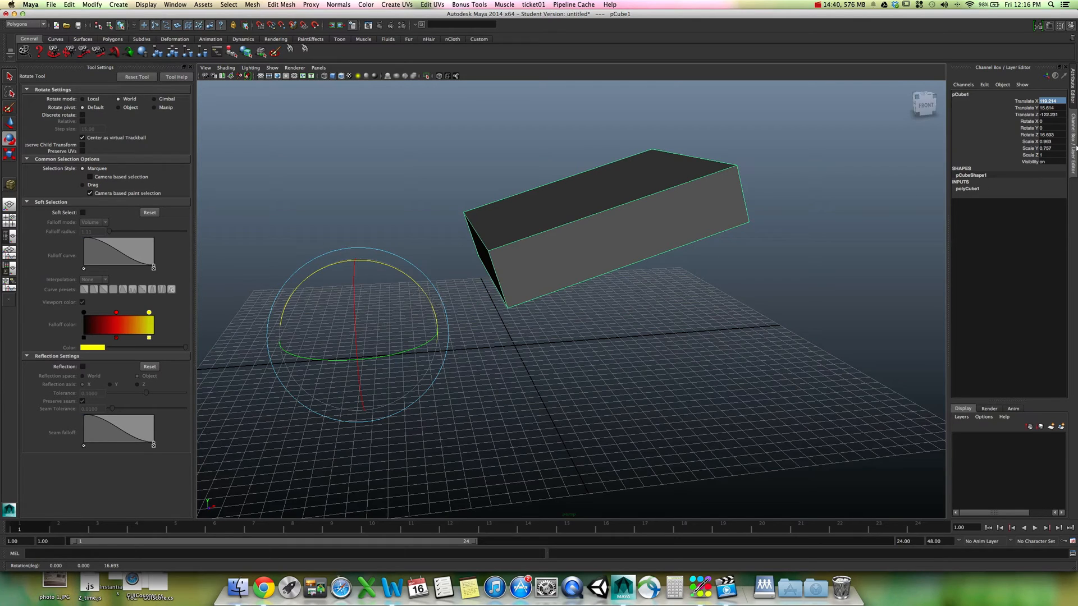
Step: Set all of the cube's scale channels to 1 and all its translate and rotate channels to 0
{"action": "left_click_drag", "start_coordinate": [1044, 141], "coordinate": [1050, 104]}
{"action": "type", "text": "1"}
{"action": "key", "text": "Return"}
{"action": "type", "text": "0"}
{"action": "key", "text": "Return"}
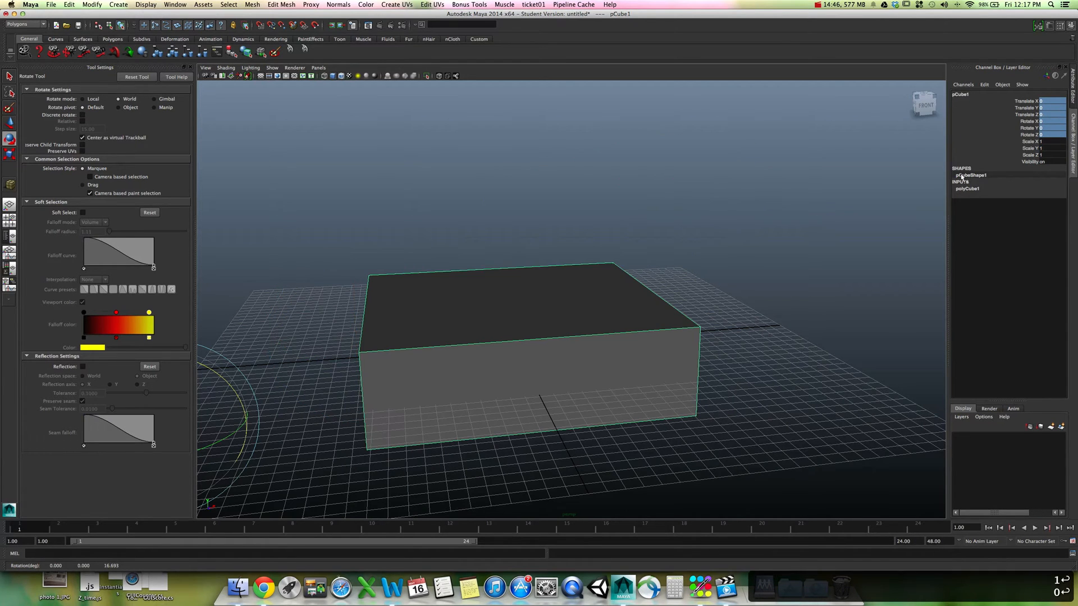
Step: Move the cube up from its offset pivot to about Translate Y 70.5 with the Move tool
{"action": "left_click_drag", "start_coordinate": [760, 260], "coordinate": [785, 262], "text": "alt"}
{"action": "right_click_drag", "start_coordinate": [785, 262], "coordinate": [674, 256], "text": "alt"}
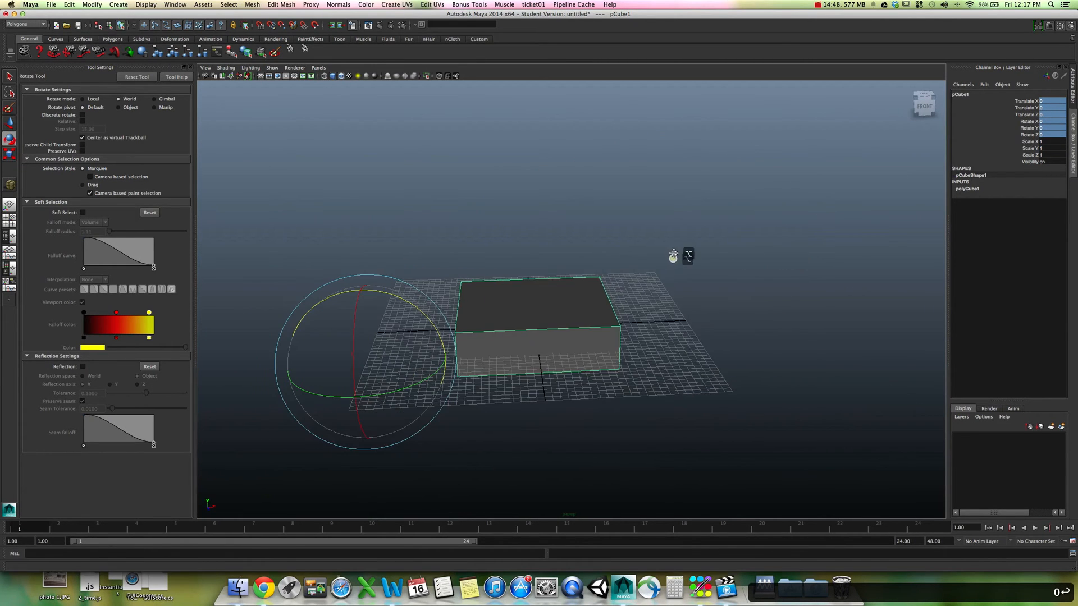
{"action": "left_click_drag", "start_coordinate": [688, 245], "coordinate": [667, 245], "text": "alt"}
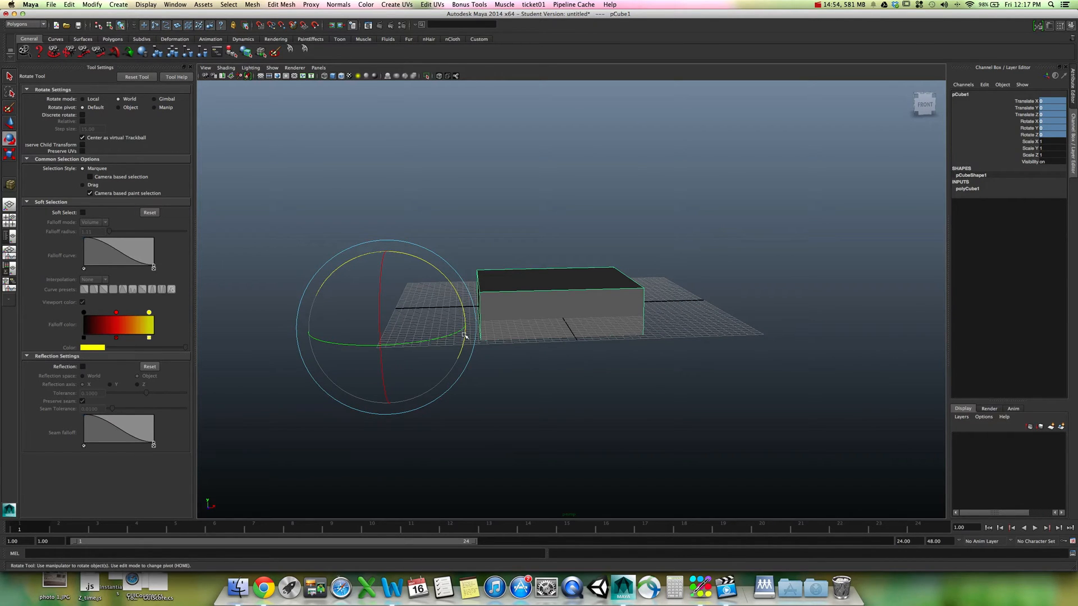
{"action": "mouse_move", "coordinate": [544, 312]}
{"action": "left_mouse_down", "text": "alt"}
{"action": "mouse_move", "coordinate": [582, 315]}
{"action": "mouse_move", "coordinate": [533, 315]}
{"action": "left_mouse_up", "text": "alt"}
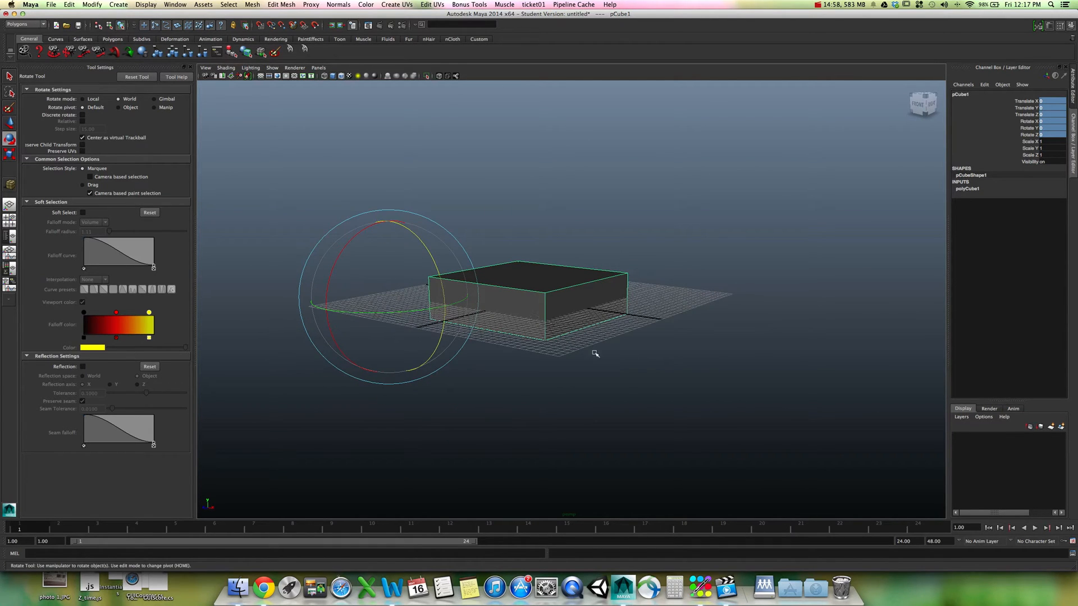
{"action": "left_click_drag", "start_coordinate": [543, 361], "coordinate": [587, 356], "text": "alt"}
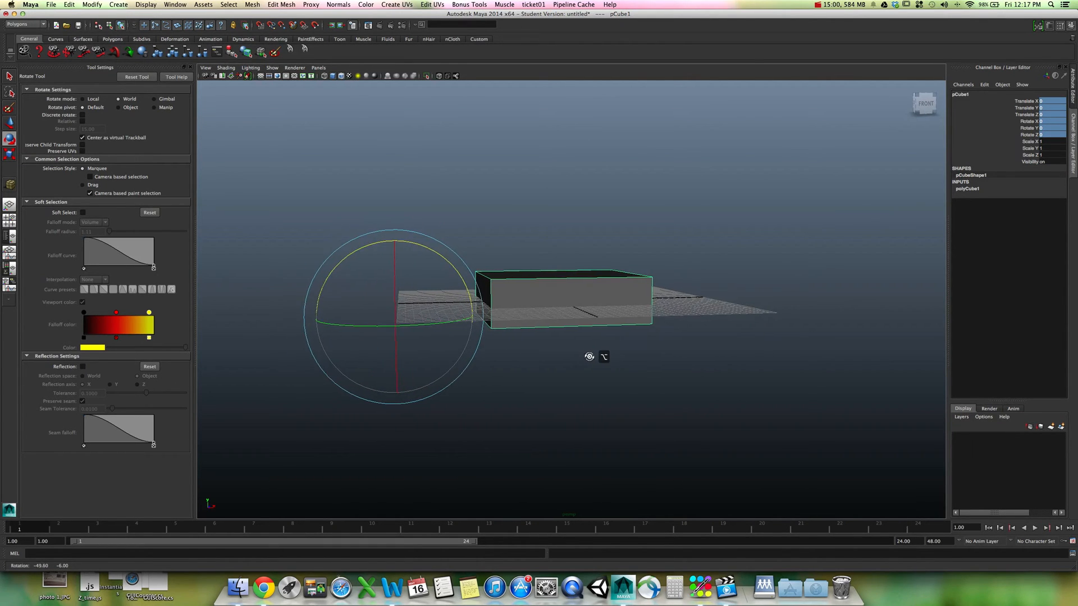
{"action": "key", "text": "w"}
{"action": "left_click_drag", "start_coordinate": [393, 263], "coordinate": [442, 315]}
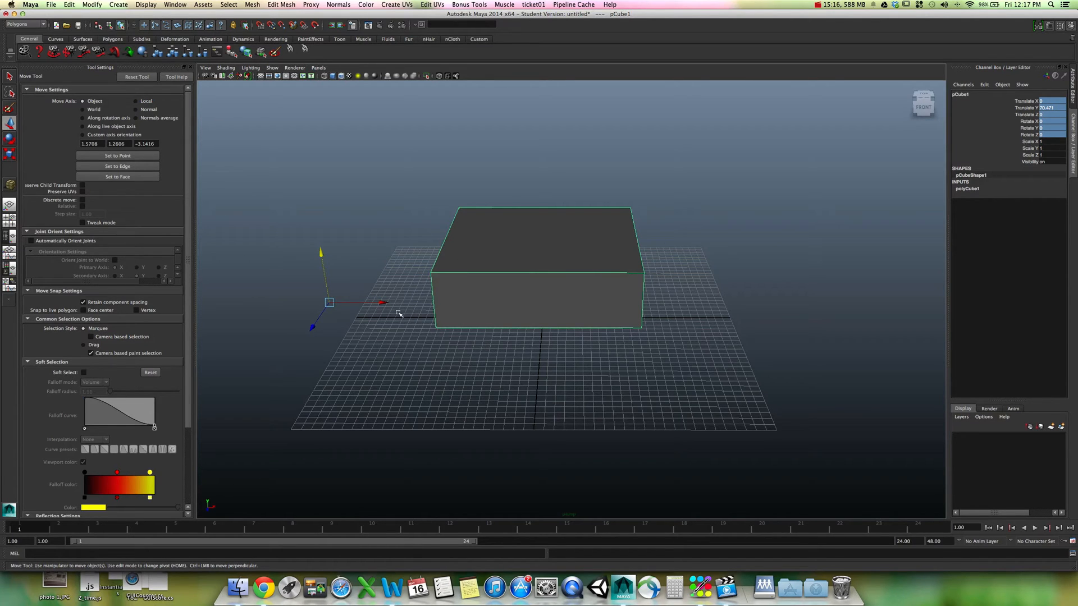
Step: Enter pivot editing mode and move the cube's pivot by eye toward its lower front-left corner
{"action": "key", "text": "Home"}
{"action": "left_click_drag", "start_coordinate": [375, 303], "coordinate": [478, 315]}
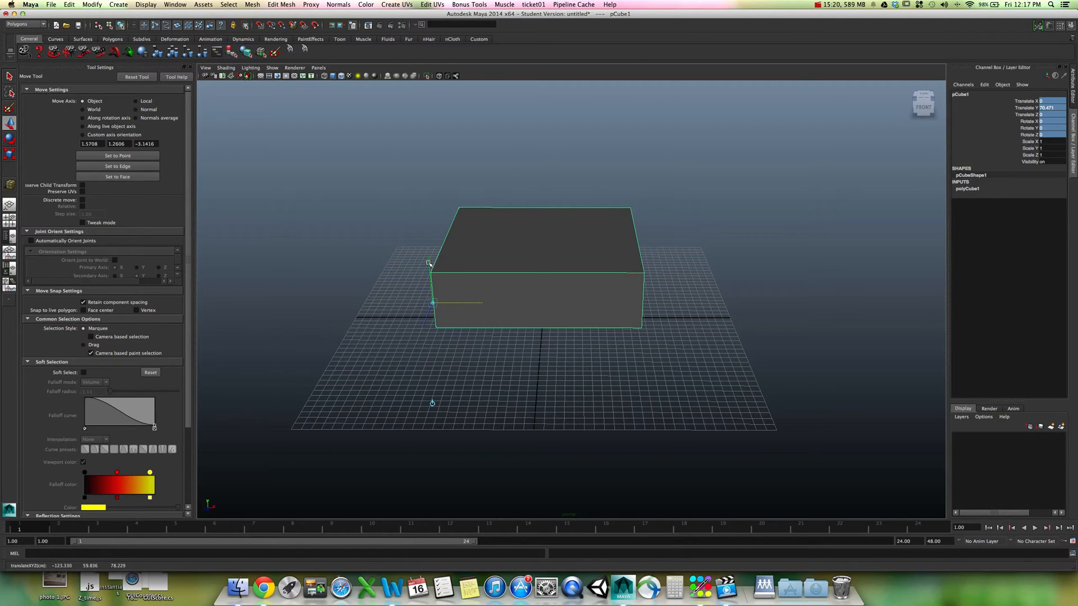
{"action": "left_click_drag", "start_coordinate": [427, 293], "coordinate": [528, 293], "text": "alt"}
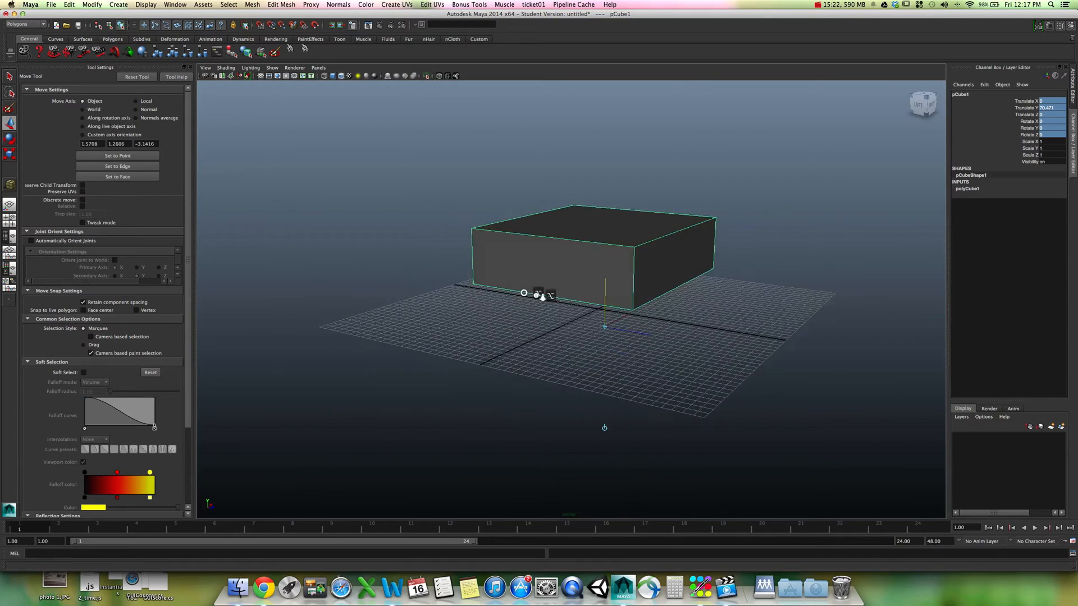
{"action": "right_click_drag", "start_coordinate": [527, 294], "coordinate": [681, 320], "text": "alt"}
{"action": "left_click_drag", "start_coordinate": [653, 338], "coordinate": [681, 320]}
{"action": "right_click_drag", "start_coordinate": [681, 320], "coordinate": [890, 349], "text": "alt"}
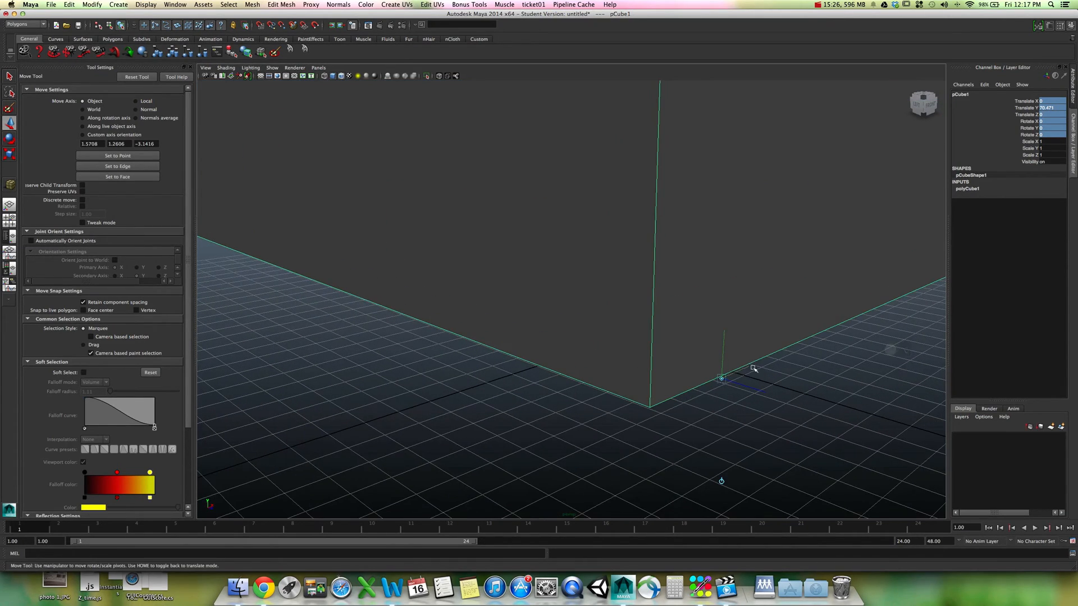
{"action": "left_click_drag", "start_coordinate": [750, 366], "coordinate": [718, 350]}
{"action": "left_click_drag", "start_coordinate": [611, 351], "coordinate": [613, 312]}
Step: Try to line the pivot up with the cube's lower front-left corner by eye, checking it from several camera angles
{"action": "scroll", "coordinate": [634, 362], "scroll_direction": "down", "scroll_amount": 10}
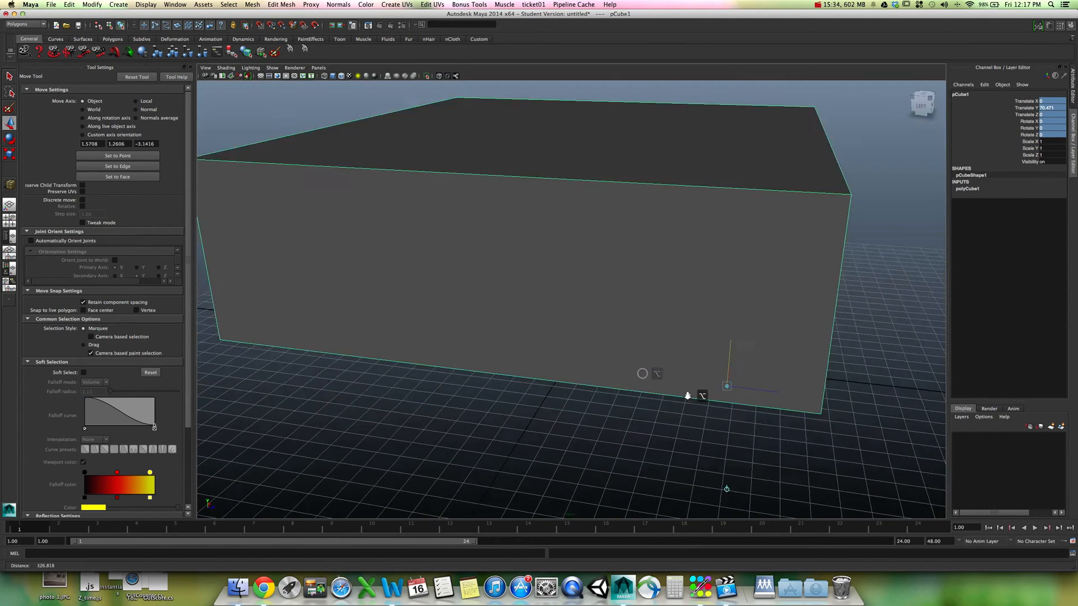
{"action": "left_click_drag", "start_coordinate": [712, 389], "coordinate": [697, 370]}
{"action": "left_click_drag", "start_coordinate": [386, 262], "coordinate": [386, 262]}
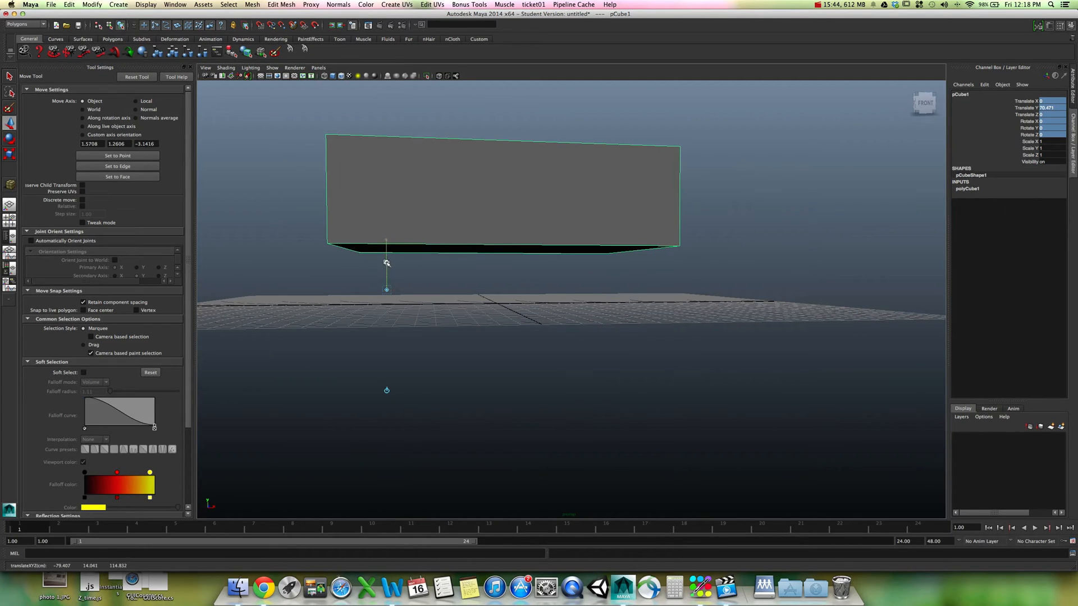
{"action": "left_click_drag", "start_coordinate": [386, 217], "coordinate": [418, 260]}
{"action": "left_click", "coordinate": [357, 244]}
{"action": "right_click_drag", "start_coordinate": [419, 260], "coordinate": [552, 289], "text": "alt"}
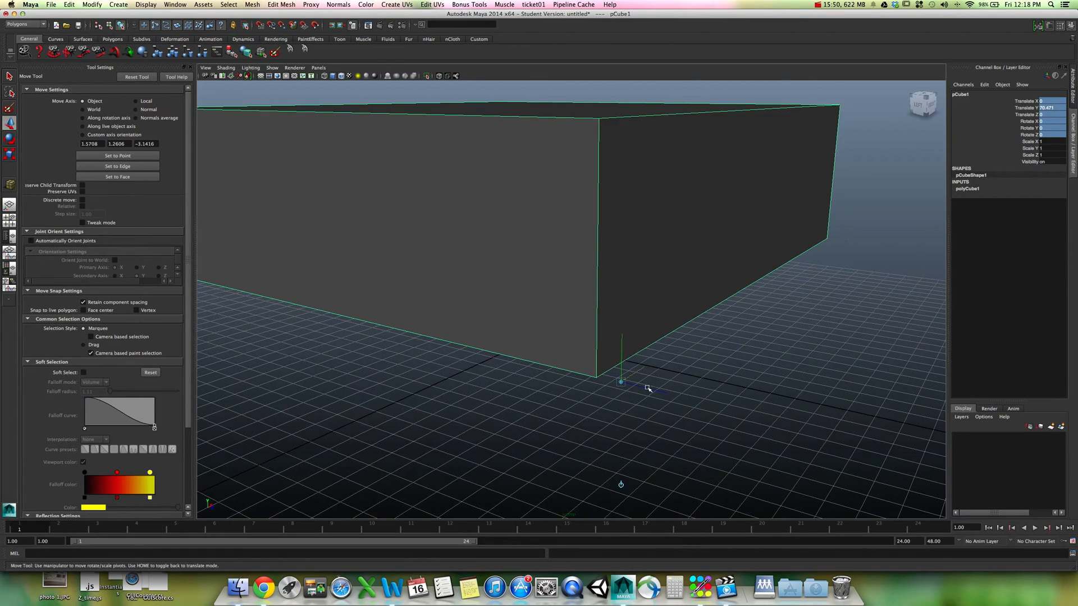
{"action": "left_click_drag", "start_coordinate": [645, 387], "coordinate": [555, 378]}
{"action": "left_click_drag", "start_coordinate": [289, 339], "coordinate": [250, 340]}
{"action": "right_click_drag", "start_coordinate": [535, 342], "coordinate": [411, 333], "text": "alt"}
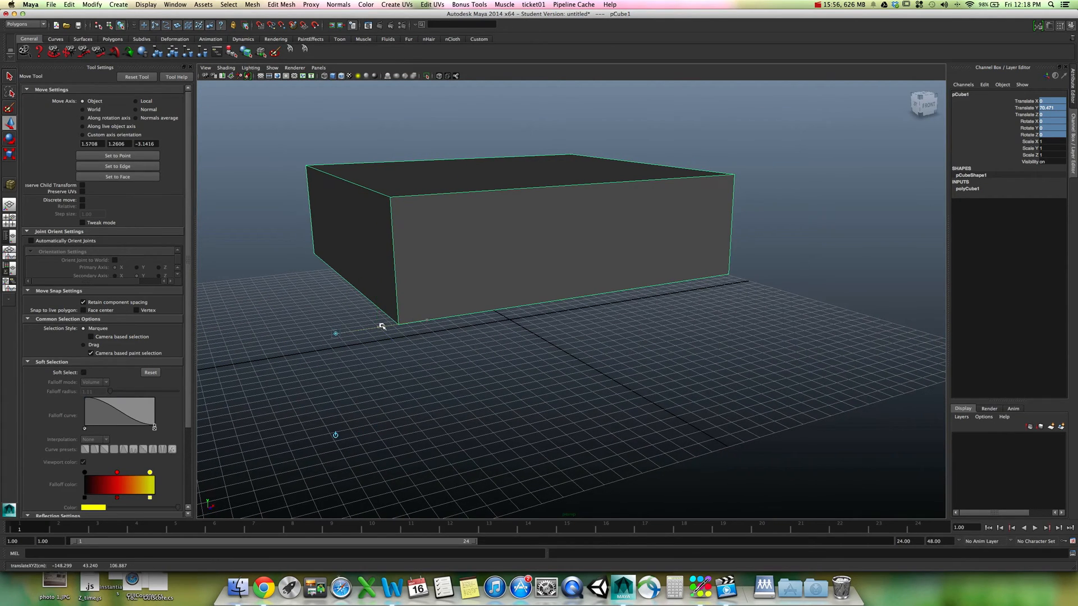
{"action": "left_click_drag", "start_coordinate": [378, 320], "coordinate": [574, 328], "text": "alt"}
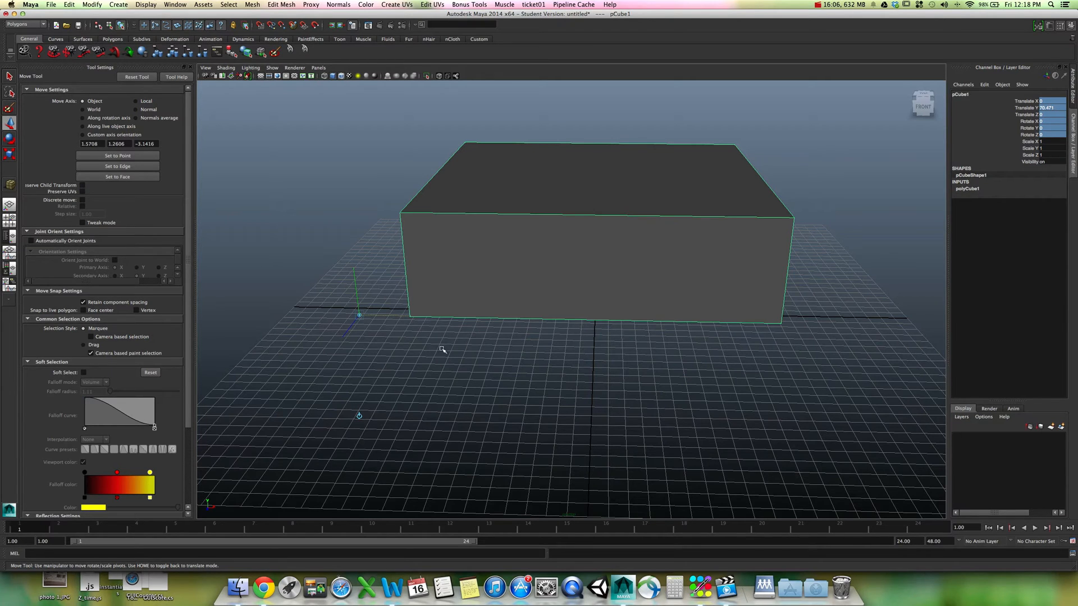
Step: Snap the pivot to the vertex at the cube's lower front-left corner and leave pivot editing mode
{"action": "key", "text": "v"}
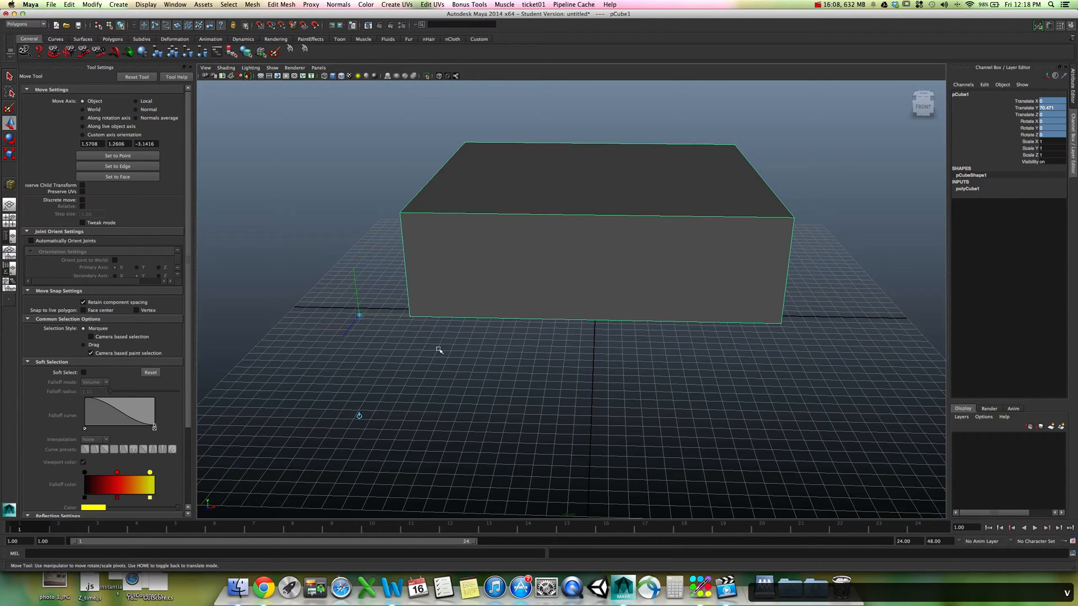
{"action": "key", "text": "v"}
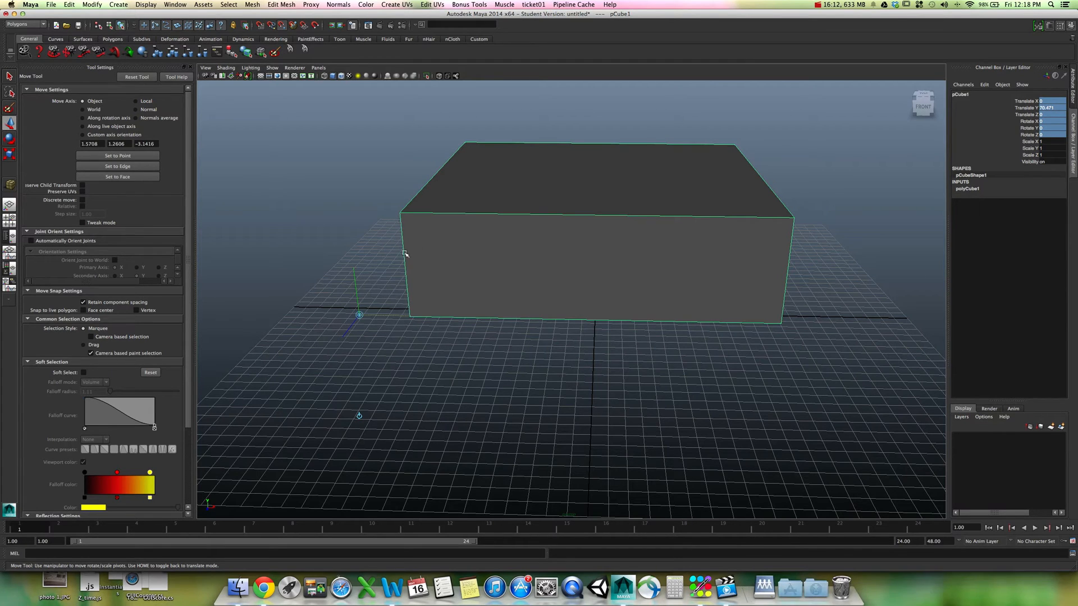
{"action": "left_click_drag", "start_coordinate": [359, 316], "coordinate": [455, 323]}
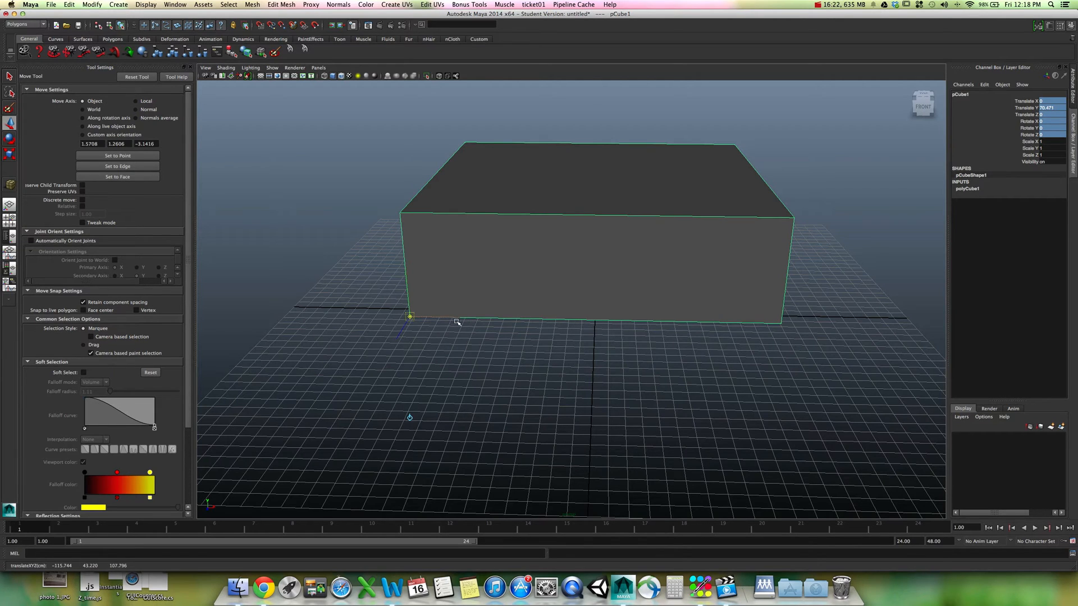
{"action": "key", "text": "Home"}
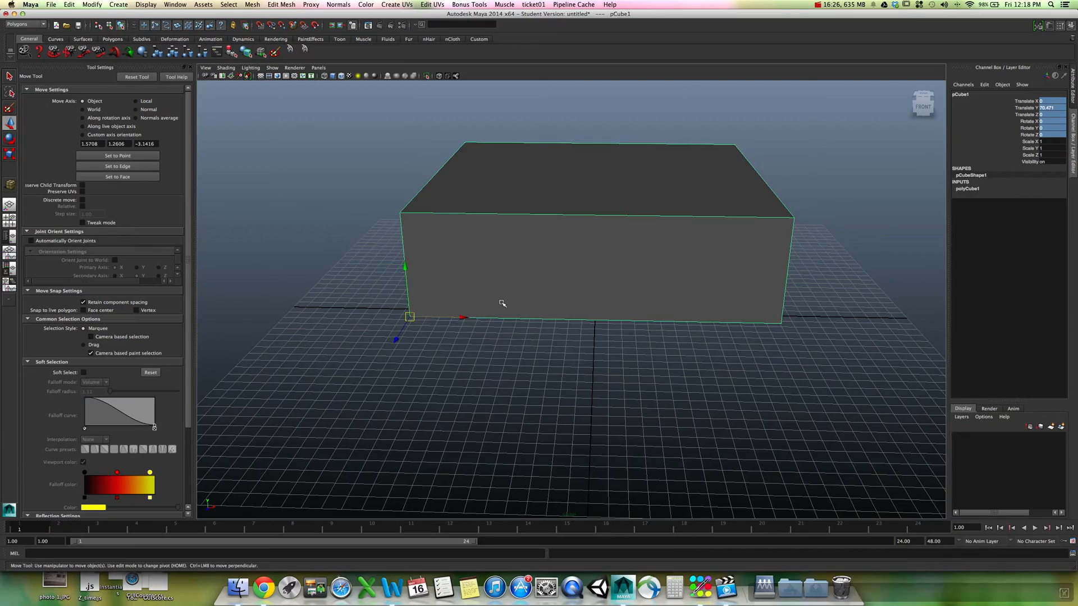
Step: Move the cube with grid snapping so its pivot corner lands on the grid origin, and frame the cube
{"action": "left_click_drag", "start_coordinate": [503, 303], "coordinate": [643, 304], "text": "alt"}
{"action": "right_click_drag", "start_coordinate": [643, 304], "coordinate": [687, 334], "text": "alt"}
{"action": "left_click_drag", "start_coordinate": [687, 334], "coordinate": [696, 332], "text": "alt"}
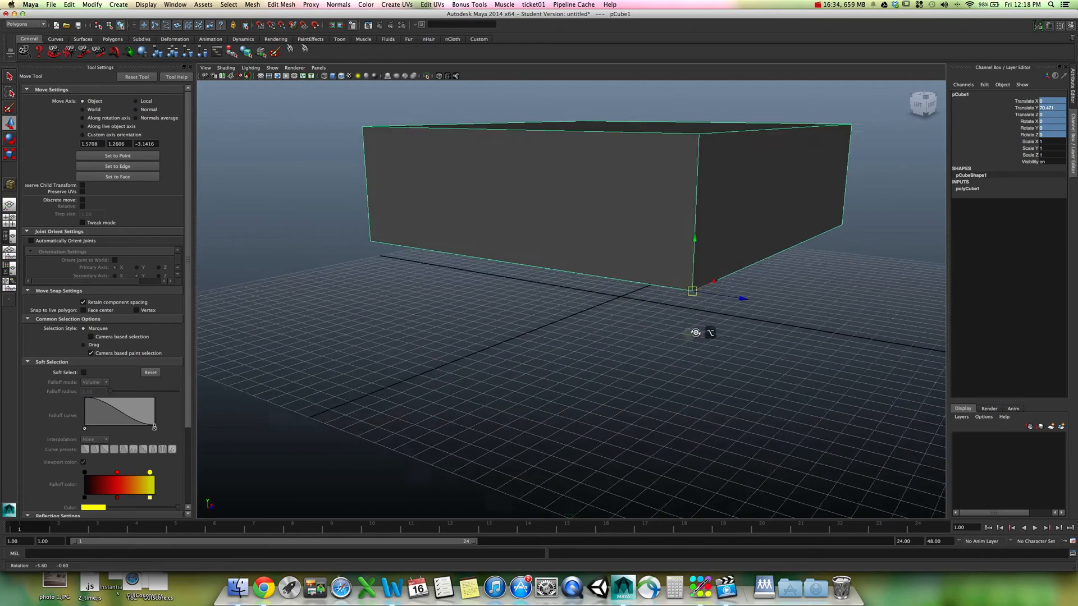
{"action": "right_click_drag", "start_coordinate": [696, 332], "coordinate": [567, 309], "text": "alt"}
{"action": "left_click_drag", "start_coordinate": [568, 310], "coordinate": [654, 315], "text": "alt"}
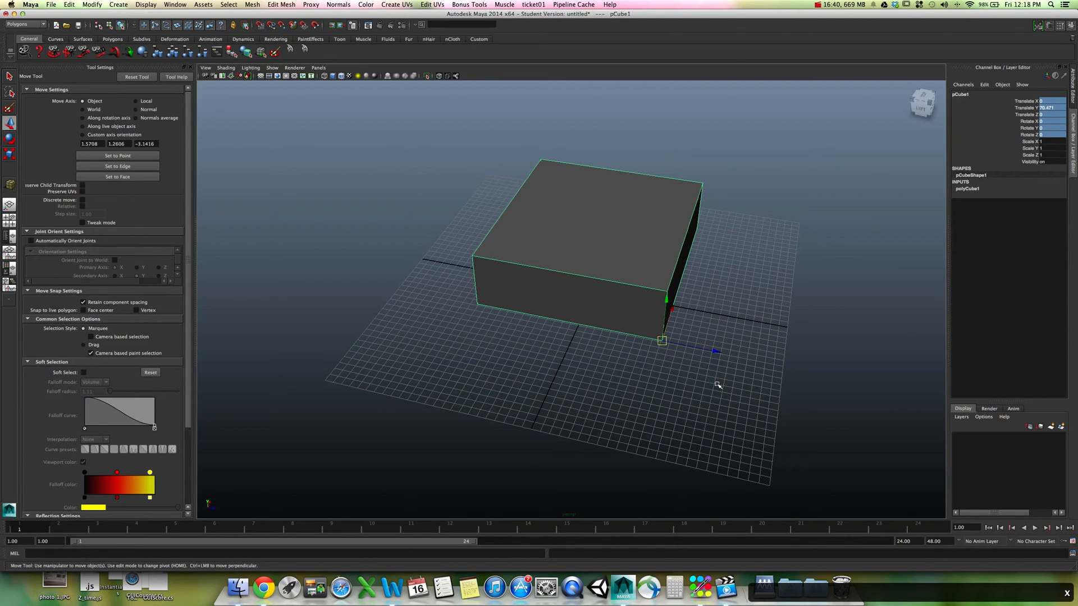
{"action": "left_click_drag", "start_coordinate": [664, 345], "coordinate": [594, 291]}
{"action": "key", "text": "f"}
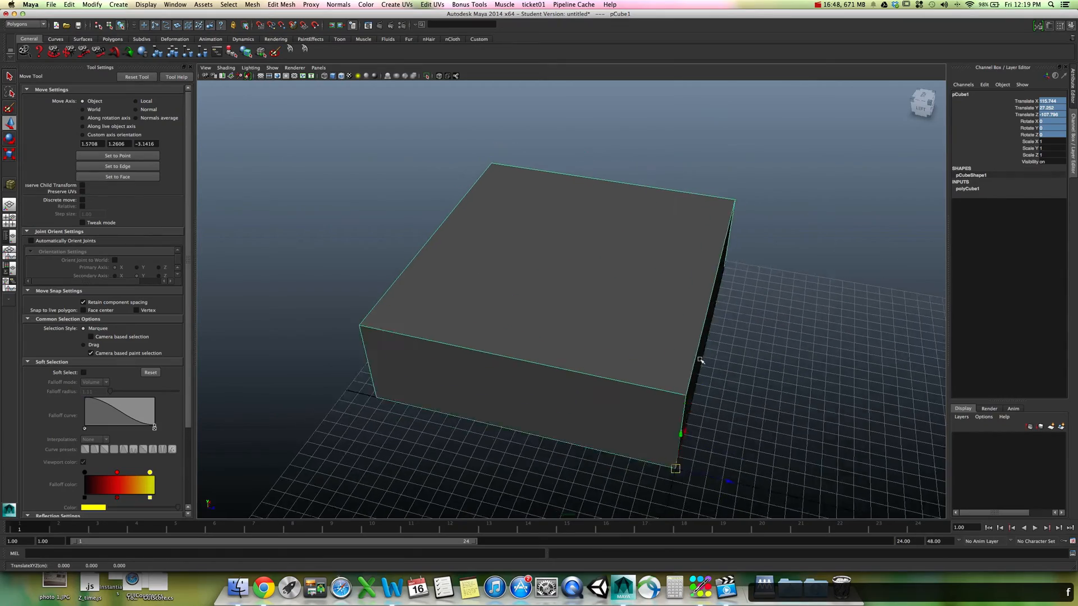
Step: Move the cube slightly off the grid origin and snap its pivot corner back onto it
{"action": "left_click_drag", "start_coordinate": [714, 374], "coordinate": [649, 346], "text": "alt"}
{"action": "left_click_drag", "start_coordinate": [631, 346], "coordinate": [811, 349], "text": "alt"}
{"action": "left_click_drag", "start_coordinate": [569, 424], "coordinate": [587, 421], "text": "alt"}
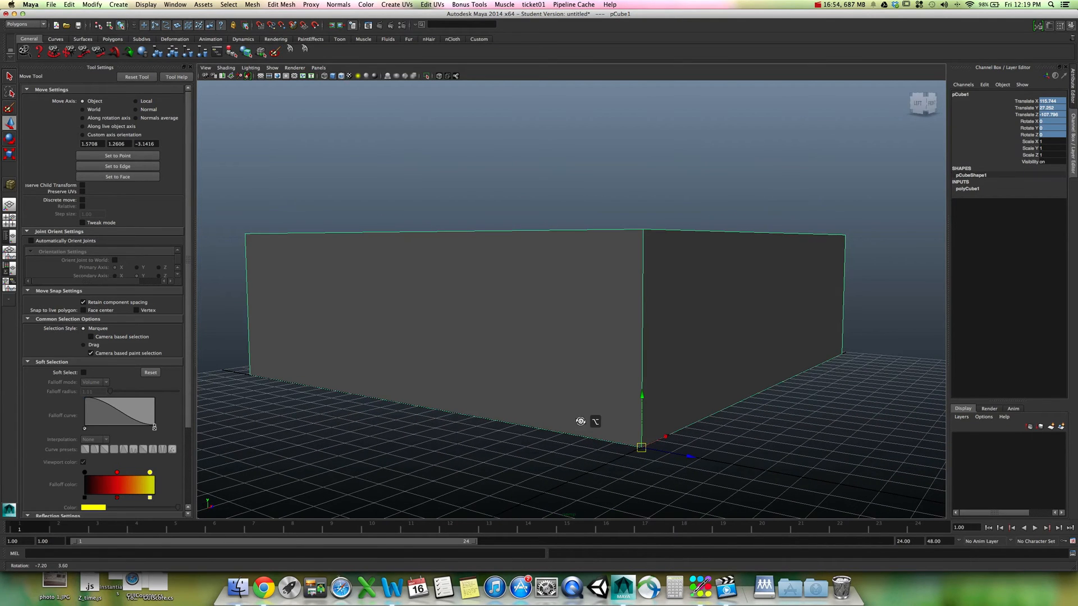
{"action": "key", "text": "x"}
{"action": "left_click_drag", "start_coordinate": [642, 450], "coordinate": [582, 375]}
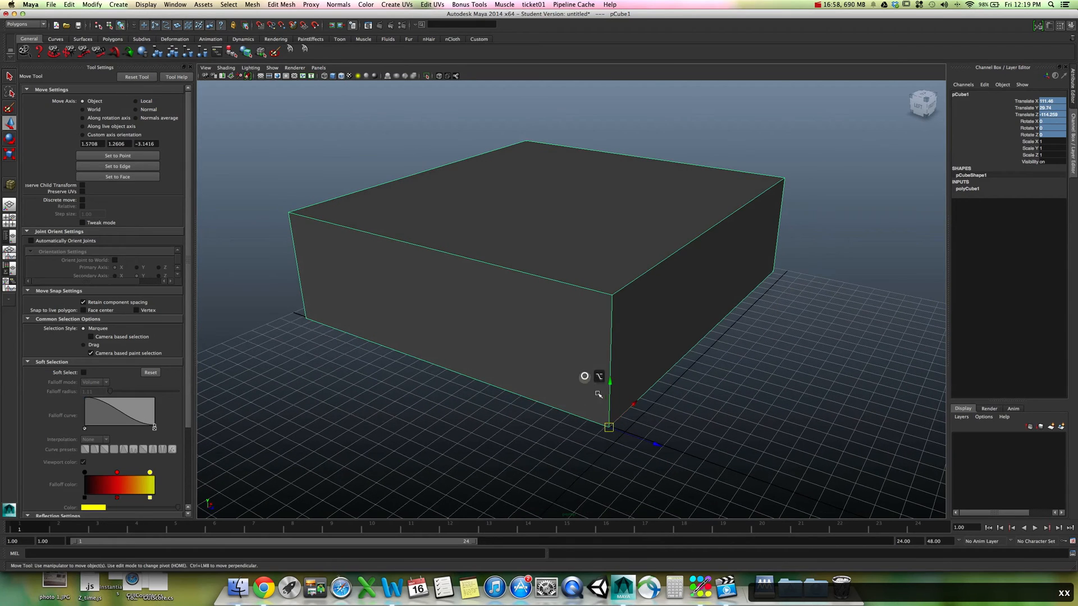
{"action": "mouse_move", "coordinate": [615, 432]}
{"action": "left_mouse_down"}
{"action": "mouse_move", "coordinate": [605, 426]}
{"action": "mouse_move", "coordinate": [645, 417]}
{"action": "mouse_move", "coordinate": [628, 434]}
{"action": "mouse_move", "coordinate": [608, 428]}
{"action": "mouse_move", "coordinate": [624, 432]}
{"action": "left_mouse_up"}
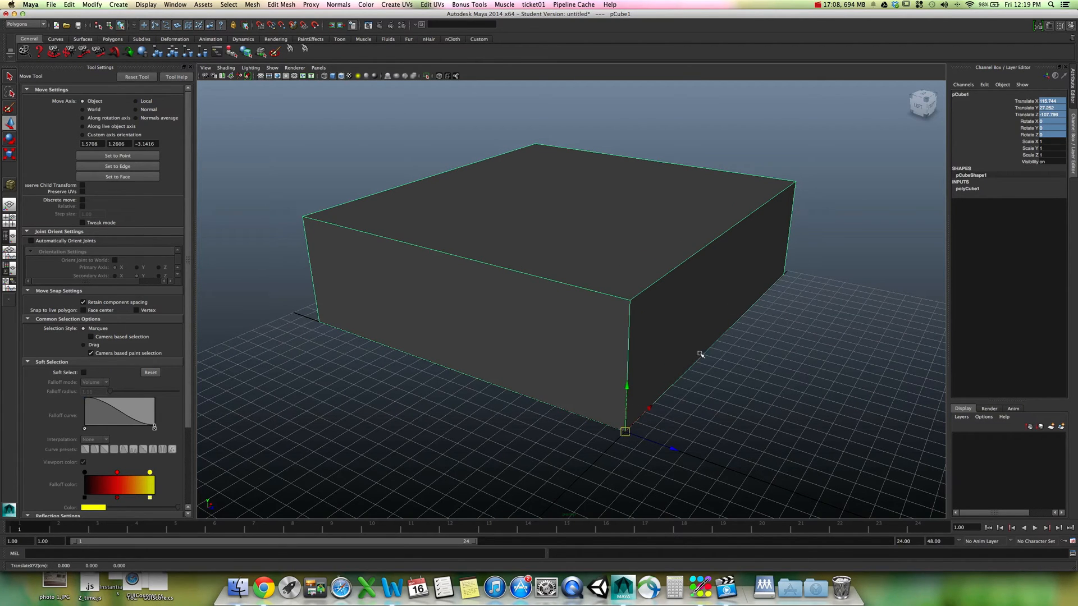
Step: Scale the cube from its corner pivot into a flat slab with about Scale Y 0.19 and Scale Z 1.015
{"action": "left_click_drag", "start_coordinate": [807, 272], "coordinate": [702, 335], "text": "alt"}
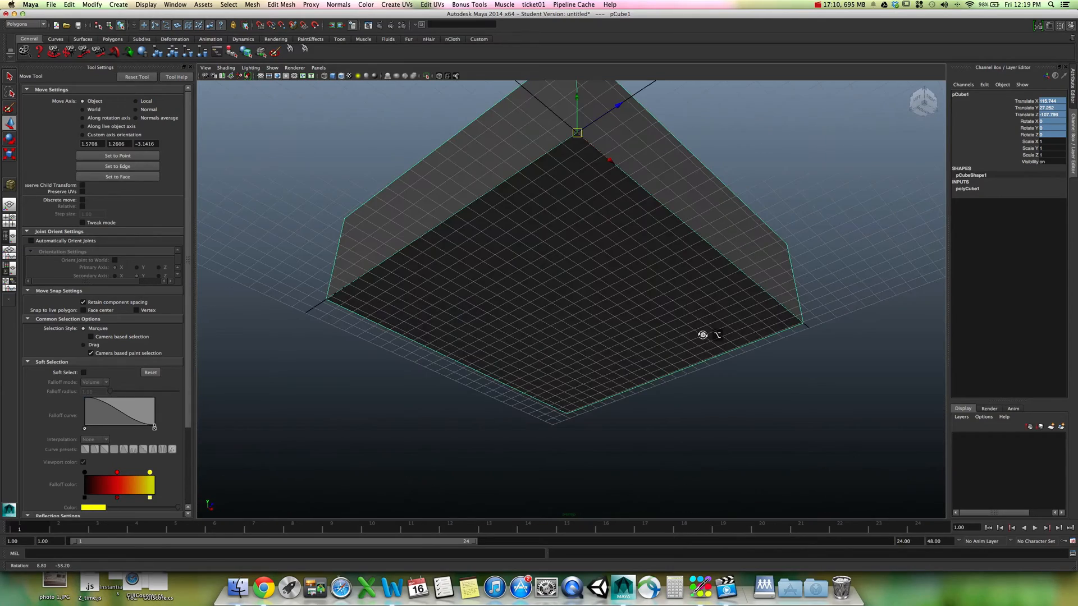
{"action": "mouse_move", "coordinate": [707, 286]}
{"action": "left_mouse_down", "text": "alt"}
{"action": "mouse_move", "coordinate": [603, 261]}
{"action": "mouse_move", "coordinate": [614, 292]}
{"action": "mouse_move", "coordinate": [709, 308]}
{"action": "mouse_move", "coordinate": [699, 295]}
{"action": "left_mouse_up", "text": "alt"}
{"action": "key", "text": "r"}
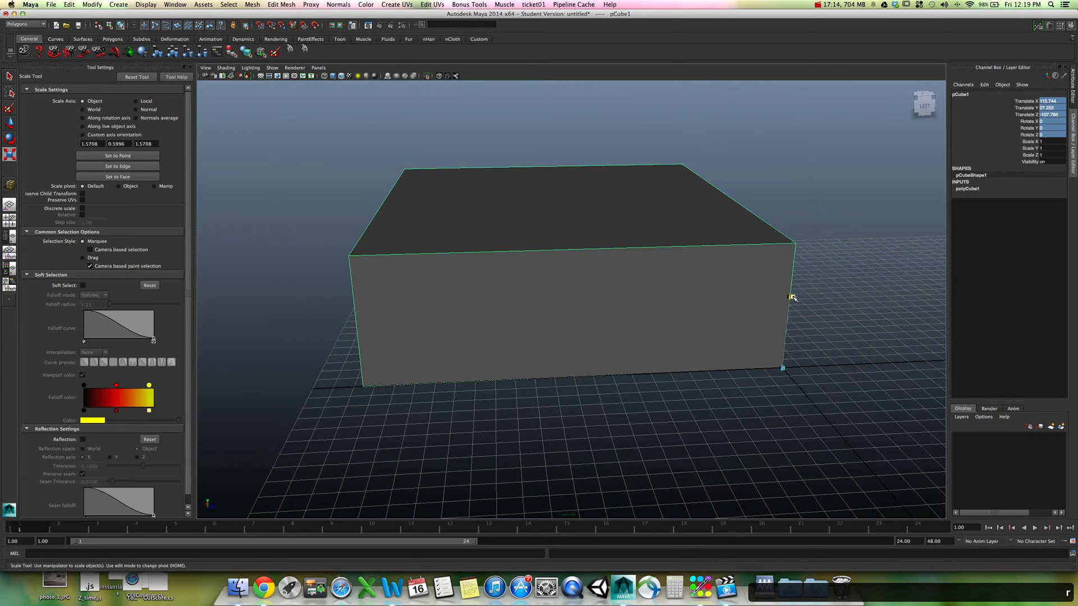
{"action": "left_click_drag", "start_coordinate": [792, 297], "coordinate": [784, 358]}
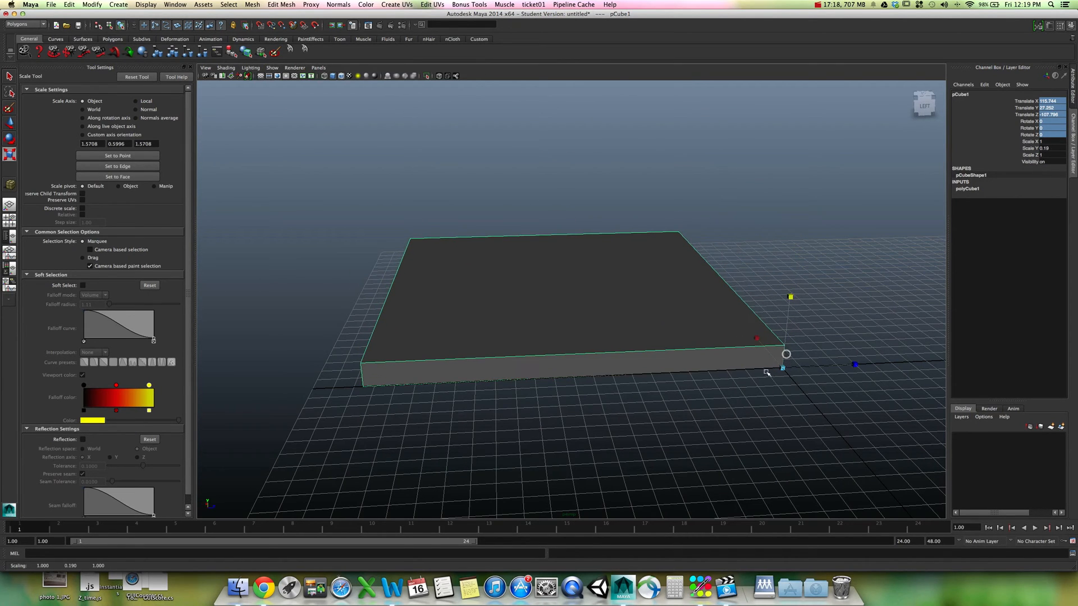
{"action": "left_click_drag", "start_coordinate": [857, 365], "coordinate": [987, 373]}
{"action": "left_click_drag", "start_coordinate": [823, 361], "coordinate": [798, 373], "text": "alt"}
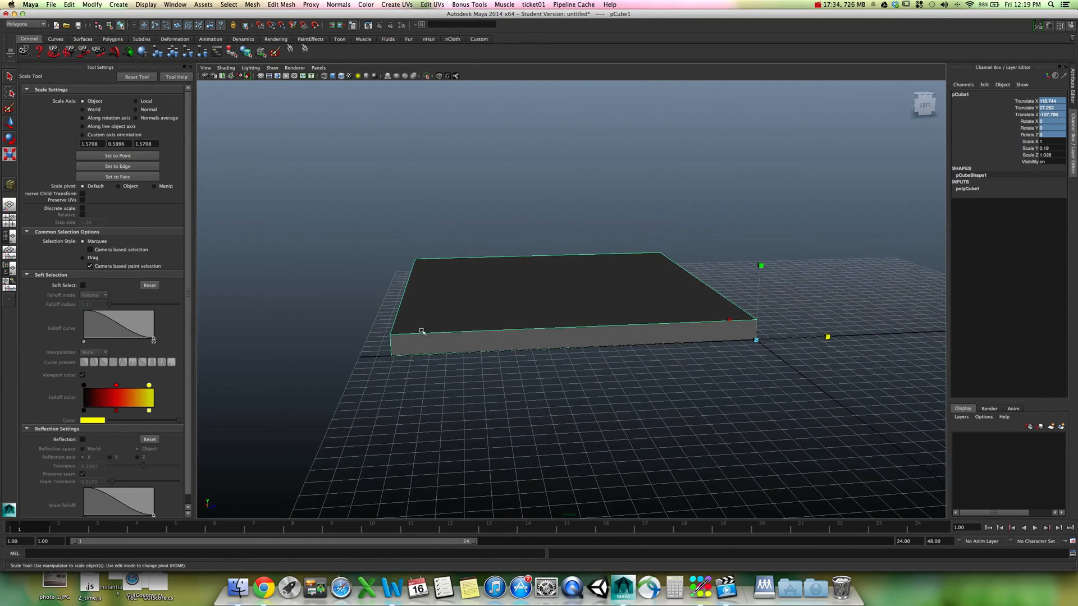
{"action": "left_click_drag", "start_coordinate": [828, 338], "coordinate": [794, 325]}
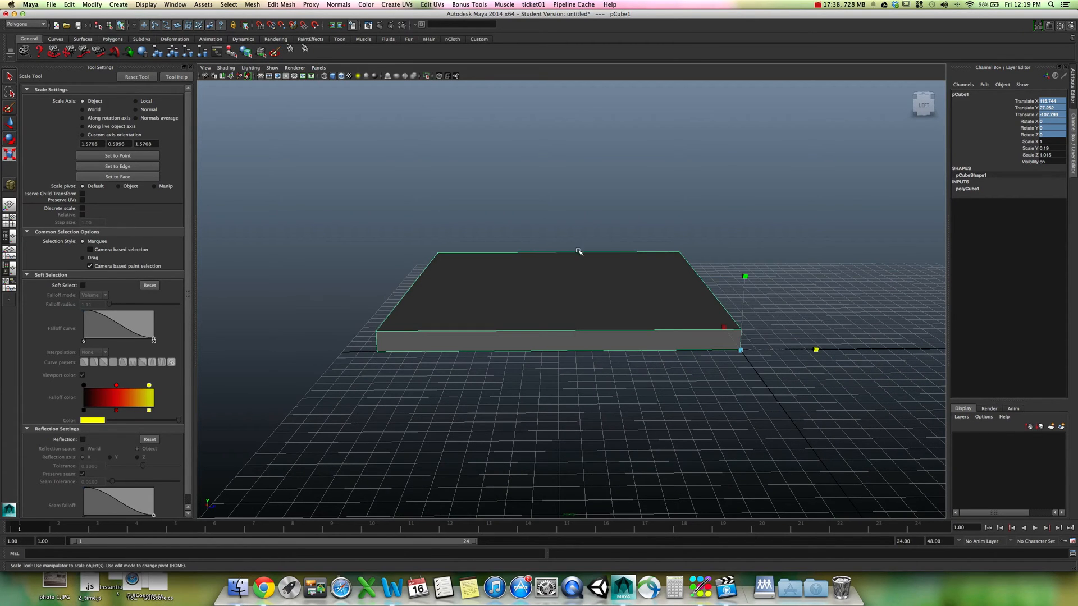
Step: Snap the slab's pivot to the vertex at its lower back-left corner and return to the Scale manipulator
{"action": "left_click_drag", "start_coordinate": [632, 330], "coordinate": [678, 285], "text": "alt"}
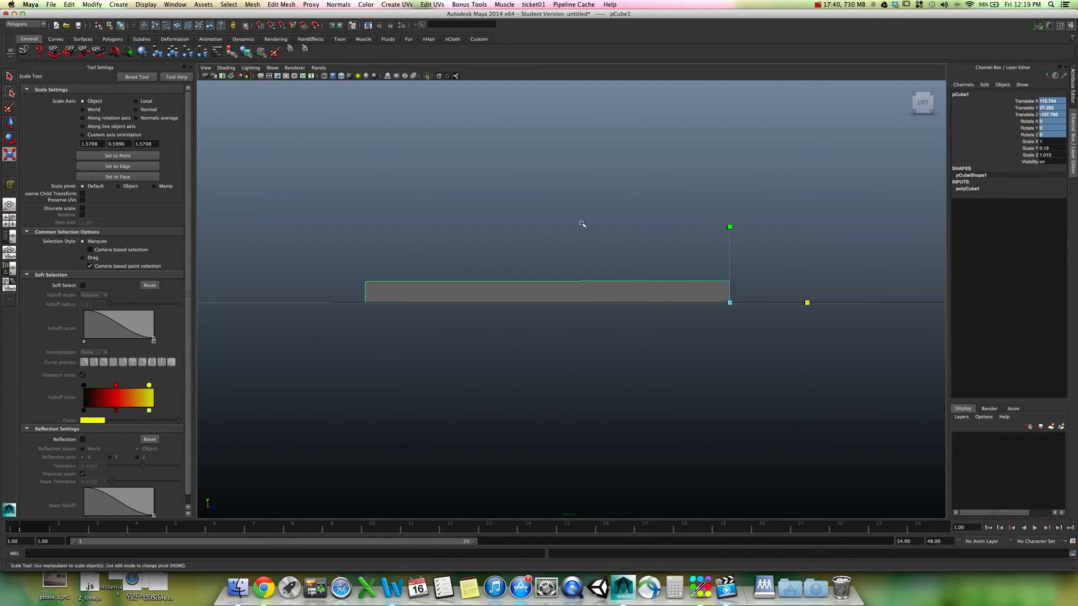
{"action": "left_click_drag", "start_coordinate": [602, 309], "coordinate": [623, 318], "text": "alt"}
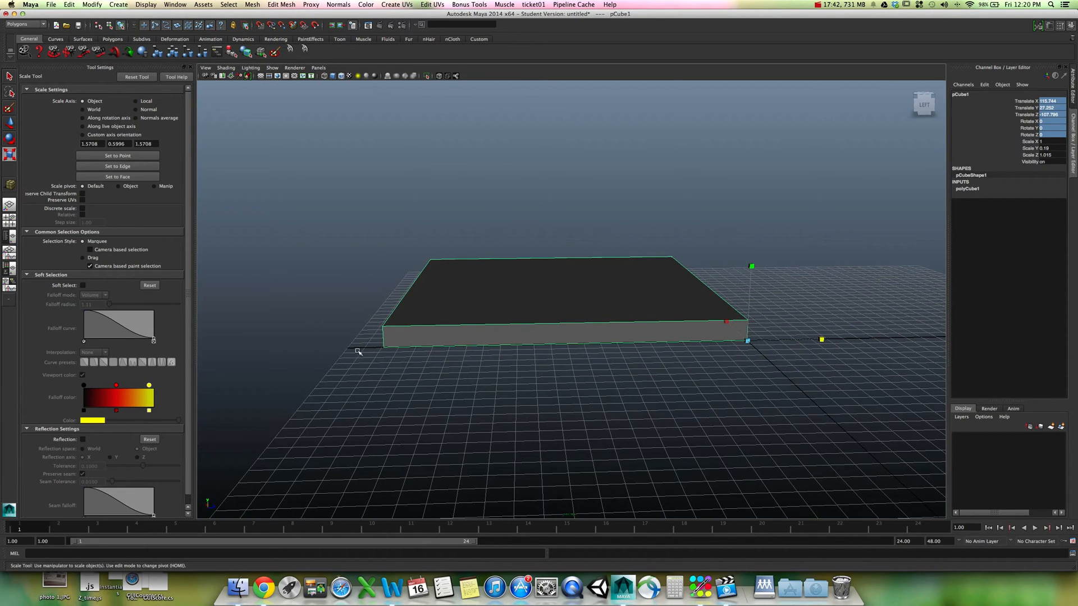
{"action": "left_click_drag", "start_coordinate": [386, 348], "coordinate": [405, 346], "text": "alt"}
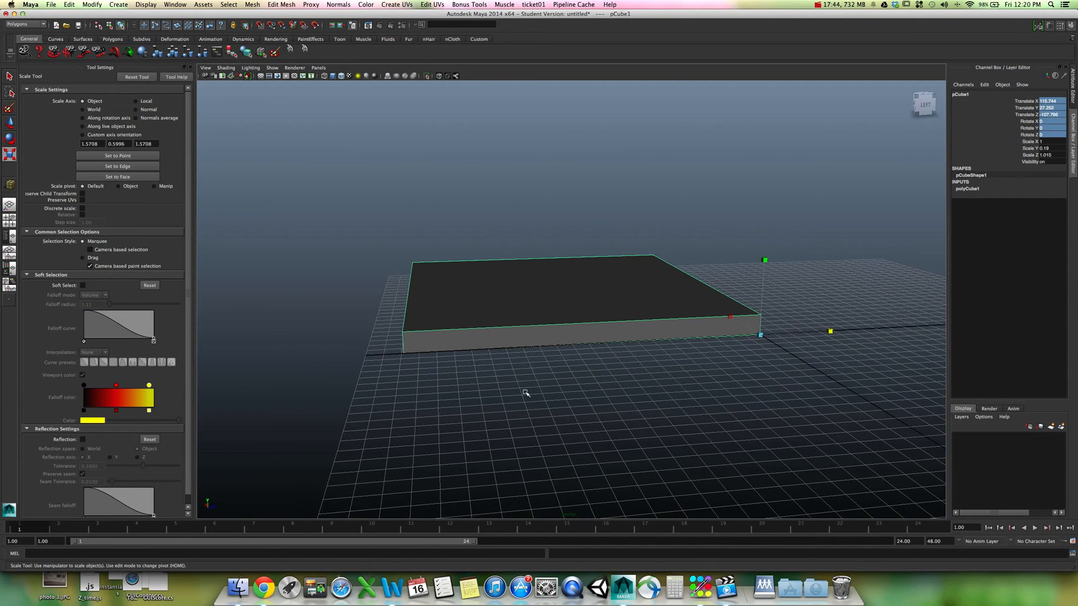
{"action": "key", "text": "Home"}
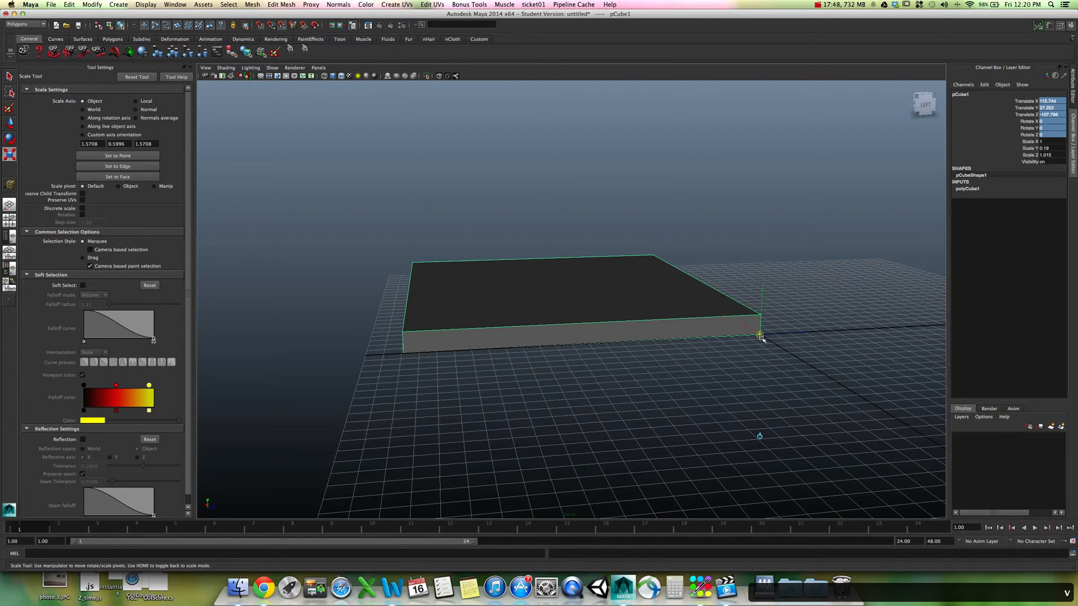
{"action": "left_click_drag", "start_coordinate": [759, 336], "coordinate": [414, 354]}
{"action": "key", "text": "Home"}
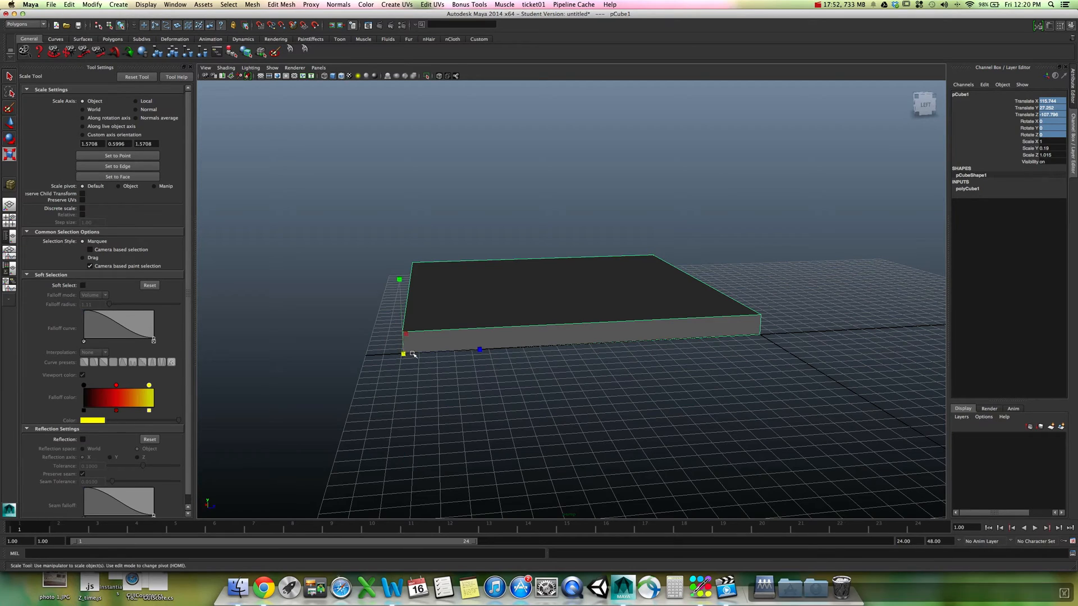
{"action": "left_click_drag", "start_coordinate": [414, 354], "coordinate": [515, 332], "text": "alt"}
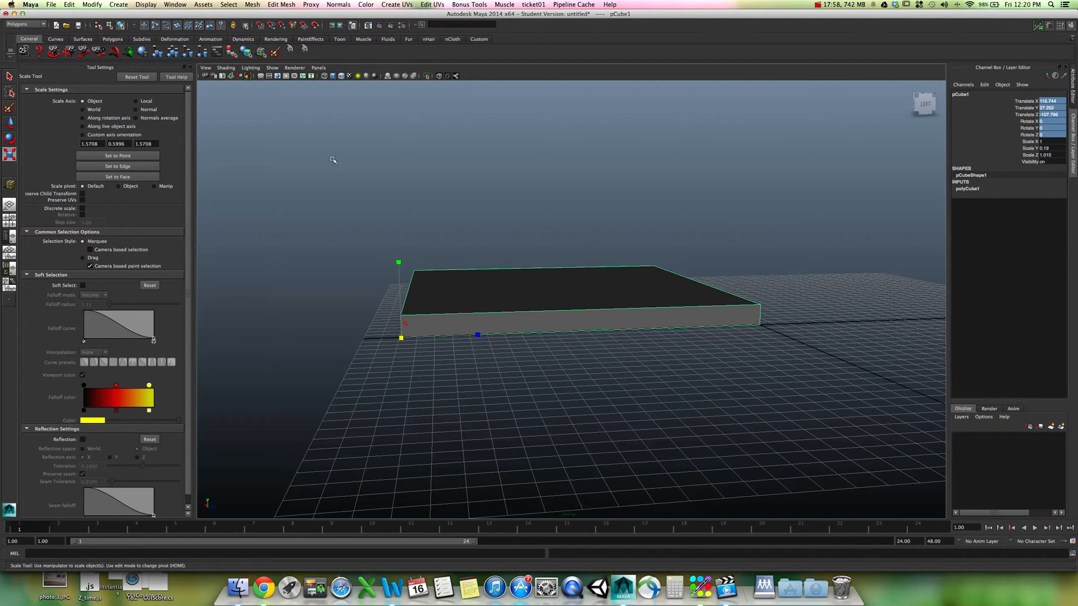
Step: Duplicate the slab and raise the copy above the original to about Translate Y 50
{"action": "left_click", "coordinate": [70, 4]}
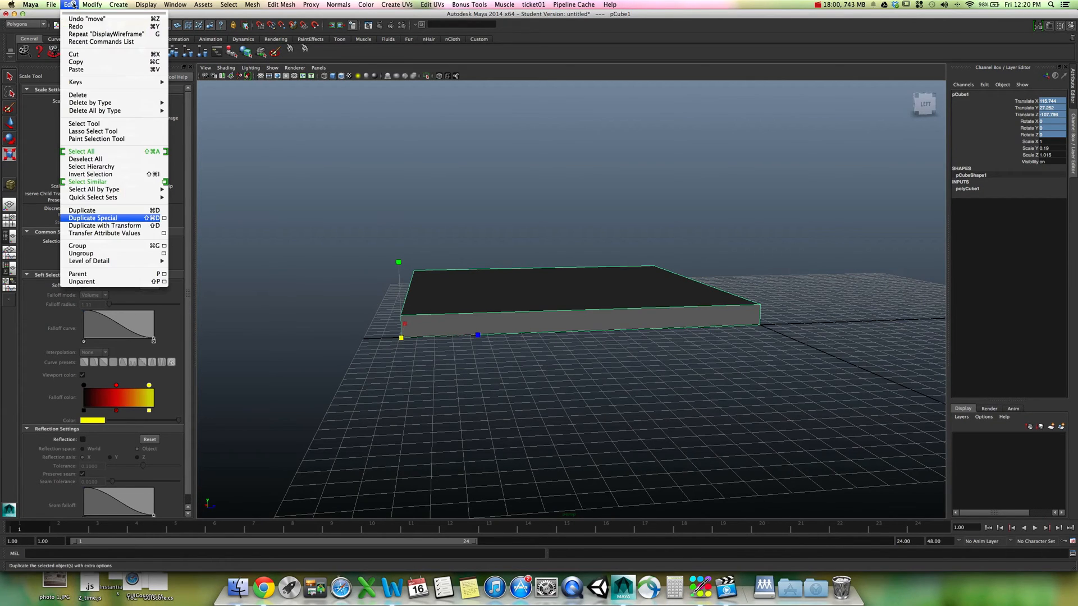
{"action": "left_click", "coordinate": [92, 211]}
{"action": "left_click_drag", "start_coordinate": [449, 219], "coordinate": [540, 256], "text": "alt"}
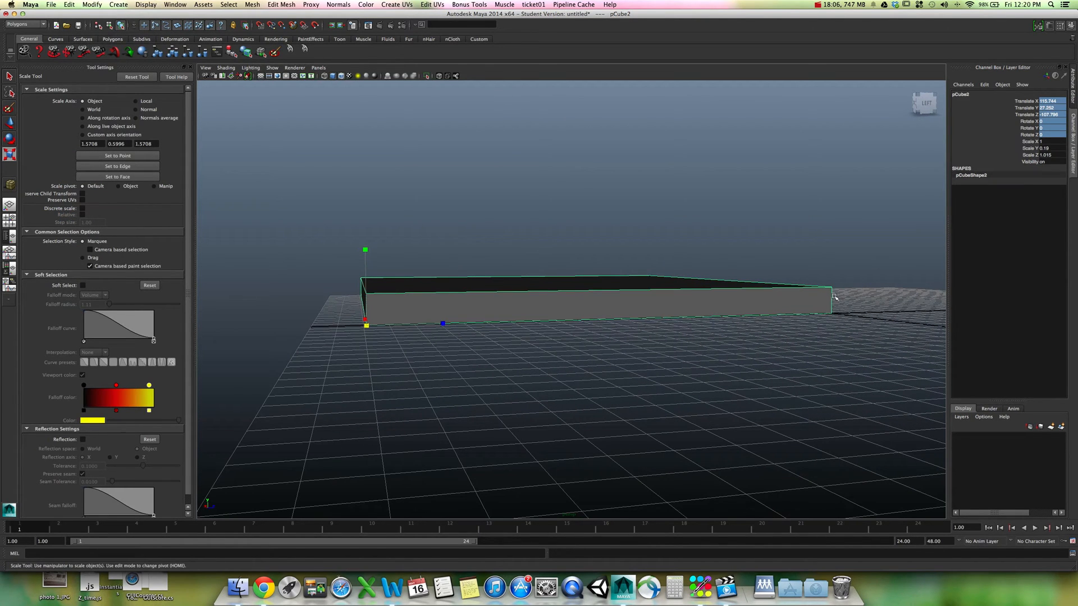
{"action": "key", "text": "w"}
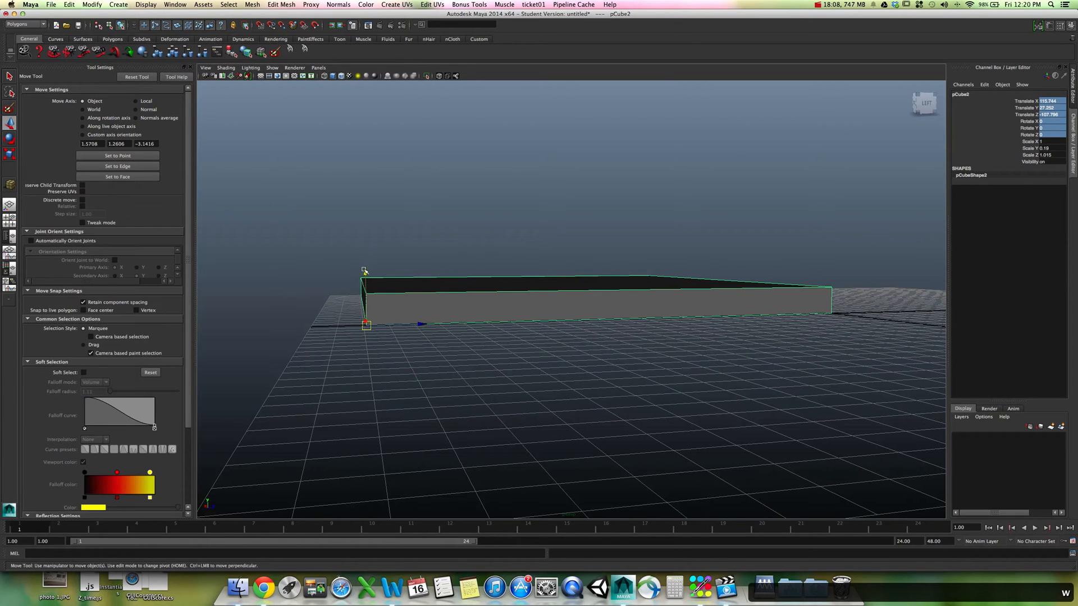
{"action": "left_click_drag", "start_coordinate": [364, 270], "coordinate": [365, 202]}
{"action": "left_click_drag", "start_coordinate": [746, 392], "coordinate": [659, 380], "text": "alt"}
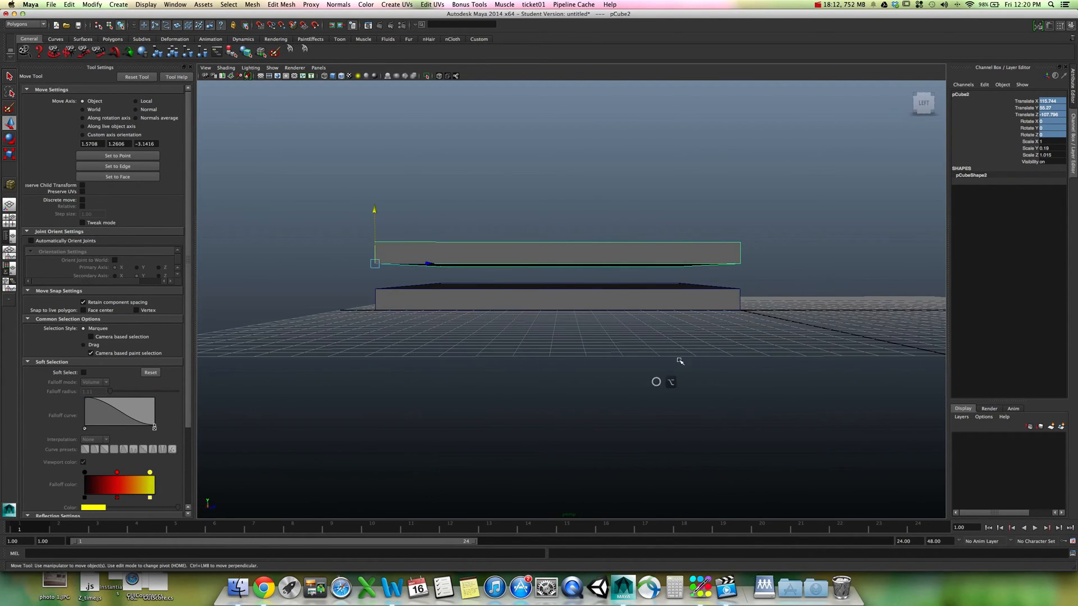
Step: Select the original slab and its raised copy alternately, ending with the copy selected
{"action": "left_click", "coordinate": [638, 304]}
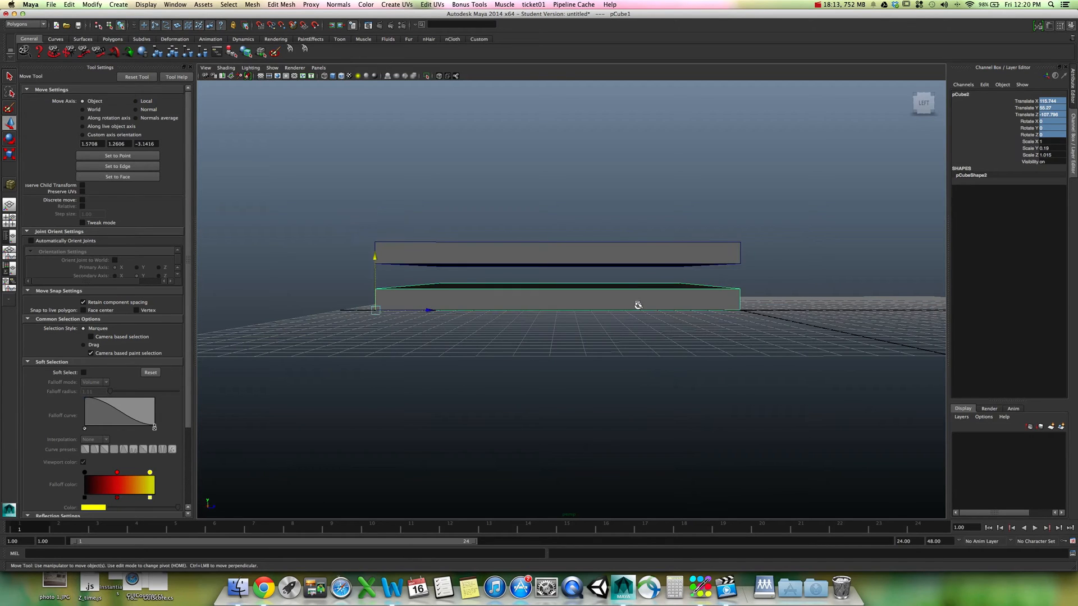
{"action": "left_click", "coordinate": [640, 262]}
{"action": "left_click", "coordinate": [638, 292]}
{"action": "left_click", "coordinate": [638, 260]}
{"action": "left_click", "coordinate": [636, 297]}
{"action": "left_click", "coordinate": [633, 258]}
{"action": "left_click_drag", "start_coordinate": [632, 258], "coordinate": [662, 283], "text": "alt"}
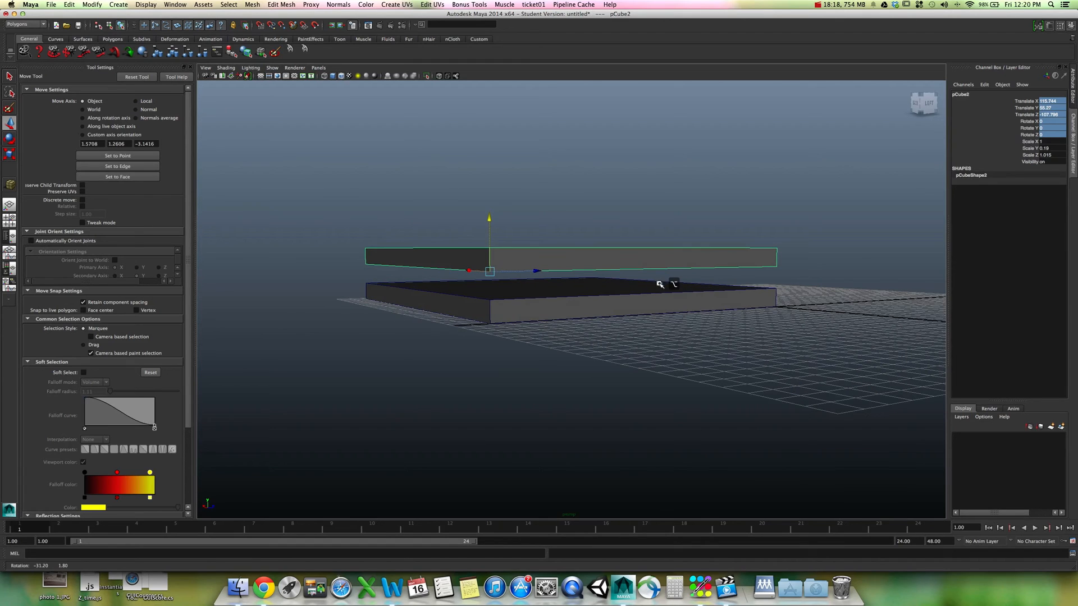
Step: Lower the raised copy onto the original slab by vertex snapping its corner pivot to the original's matching upper corner, at Translate Y 40.156
{"action": "left_click", "coordinate": [491, 272]}
{"action": "right_click_drag", "start_coordinate": [502, 318], "coordinate": [456, 347], "text": "alt"}
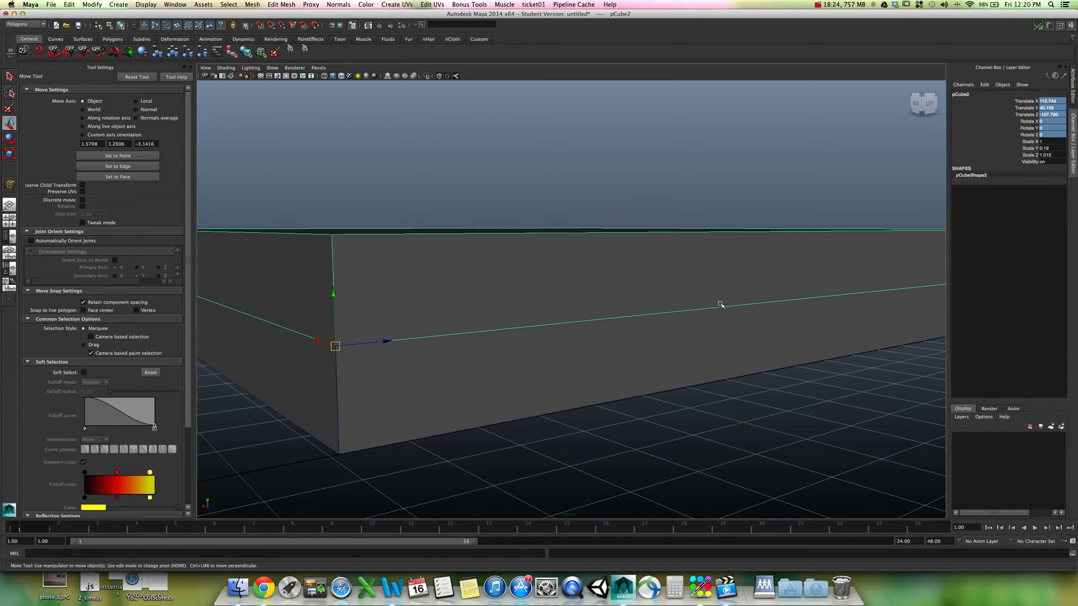
{"action": "left_click_drag", "start_coordinate": [734, 316], "coordinate": [801, 331], "text": "alt"}
{"action": "right_click_drag", "start_coordinate": [799, 332], "coordinate": [488, 288], "text": "alt"}
{"action": "left_click_drag", "start_coordinate": [622, 320], "coordinate": [631, 305], "text": "alt"}
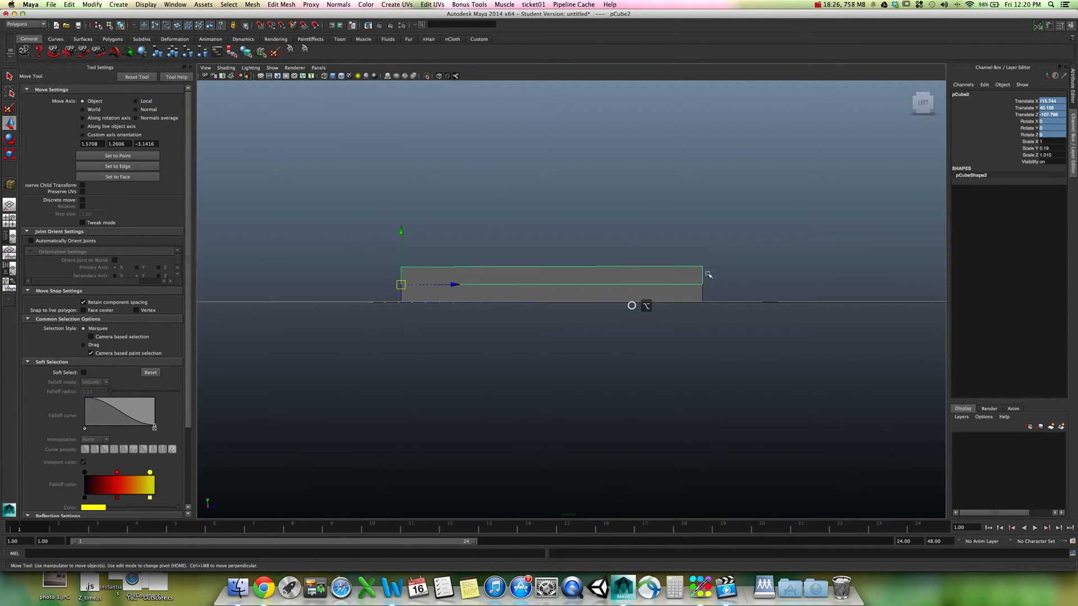
{"action": "left_click", "coordinate": [743, 267]}
{"action": "mouse_move", "coordinate": [721, 289]}
{"action": "left_mouse_down", "text": "alt"}
{"action": "mouse_move", "coordinate": [738, 296]}
{"action": "mouse_move", "coordinate": [729, 298]}
{"action": "left_mouse_up", "text": "alt"}
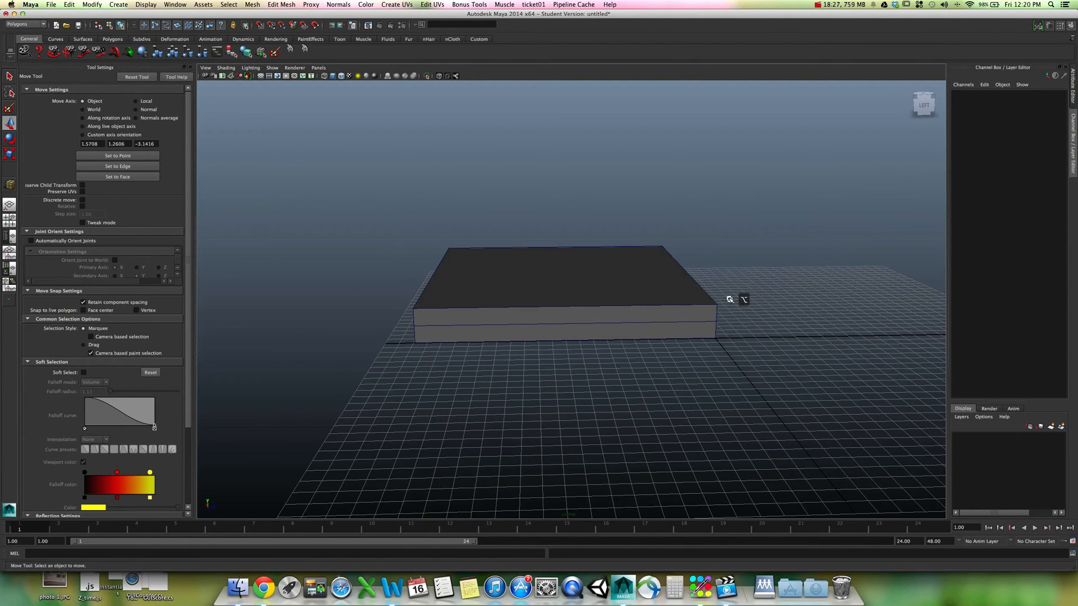
{"action": "left_click", "coordinate": [486, 316]}
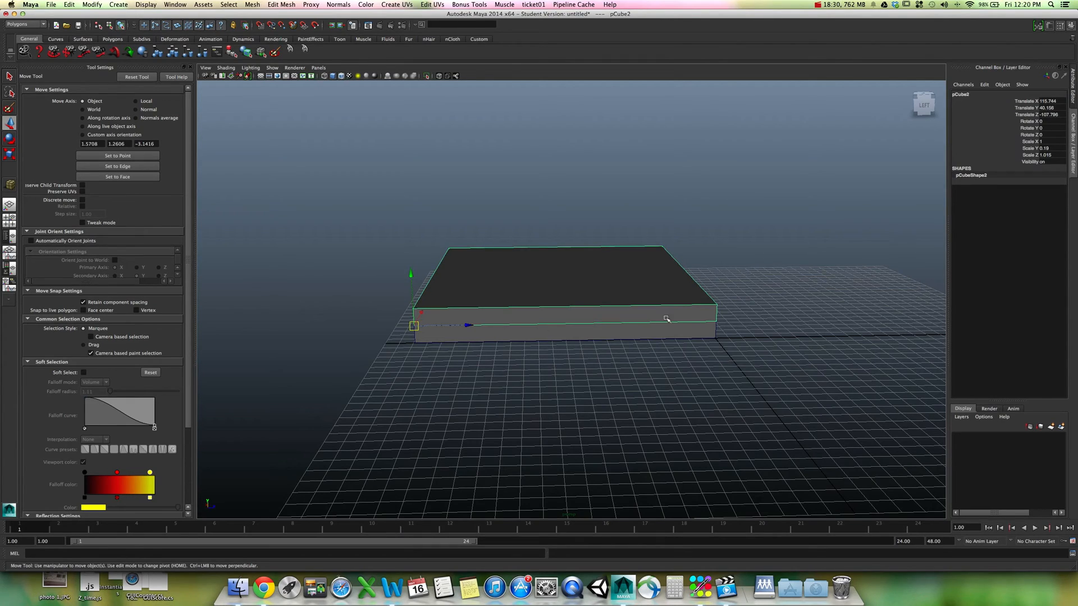
Step: Scale the upper slab along Z from its corner pivot to about 0.864, forming a step against the lower slab
{"action": "mouse_move", "coordinate": [733, 260]}
{"action": "left_mouse_down", "text": "alt"}
{"action": "mouse_move", "coordinate": [741, 248]}
{"action": "mouse_move", "coordinate": [700, 255]}
{"action": "mouse_move", "coordinate": [730, 250]}
{"action": "left_mouse_up", "text": "alt"}
{"action": "key", "text": "r"}
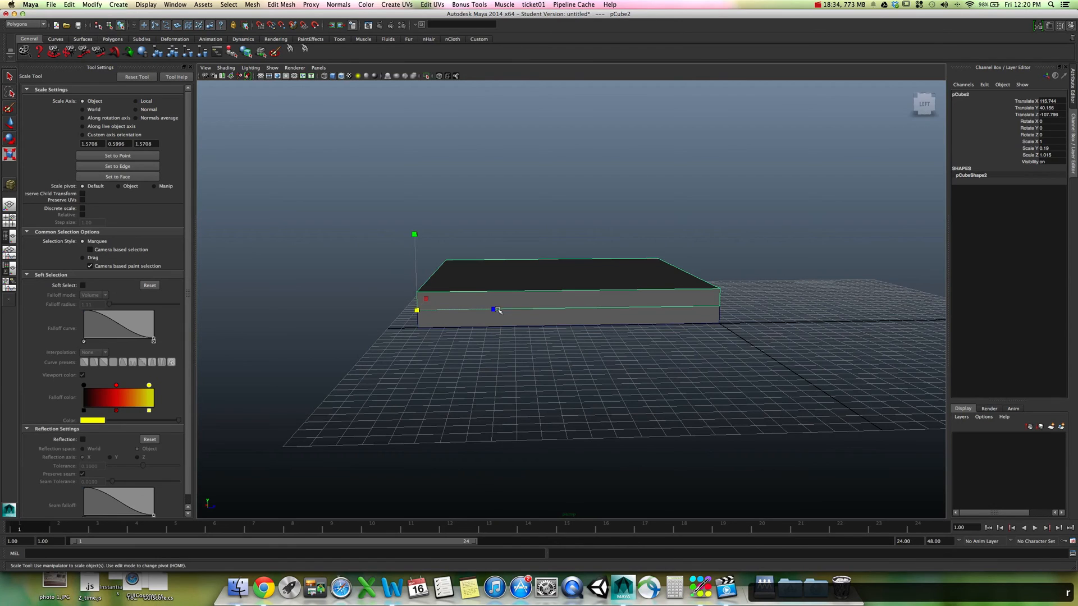
{"action": "left_click_drag", "start_coordinate": [495, 308], "coordinate": [483, 308]}
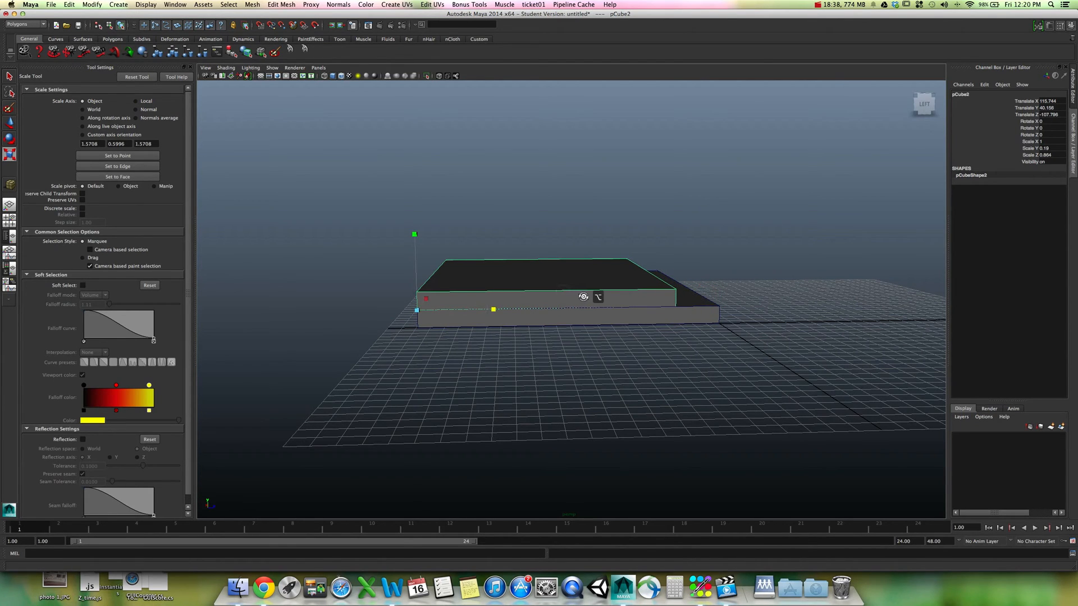
{"action": "left_click_drag", "start_coordinate": [580, 292], "coordinate": [681, 298], "text": "alt"}
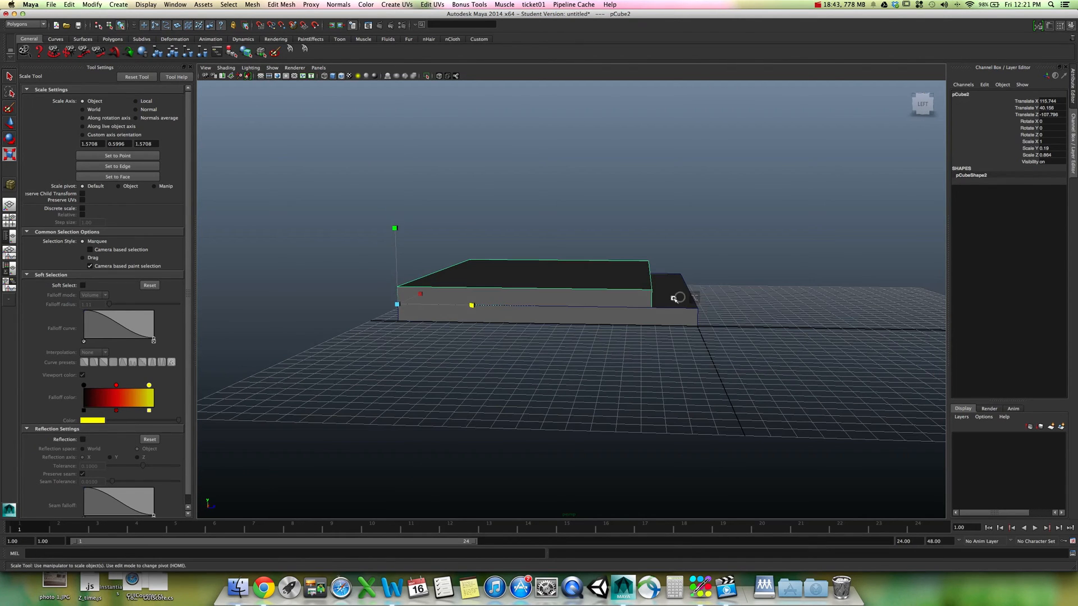
Step: Select the lower and upper slabs alternately to compare them, ending with the upper slab selected
{"action": "left_click", "coordinate": [673, 298]}
{"action": "left_click", "coordinate": [643, 291]}
{"action": "left_click", "coordinate": [596, 226]}
{"action": "left_click_drag", "start_coordinate": [710, 286], "coordinate": [722, 293], "text": "alt"}
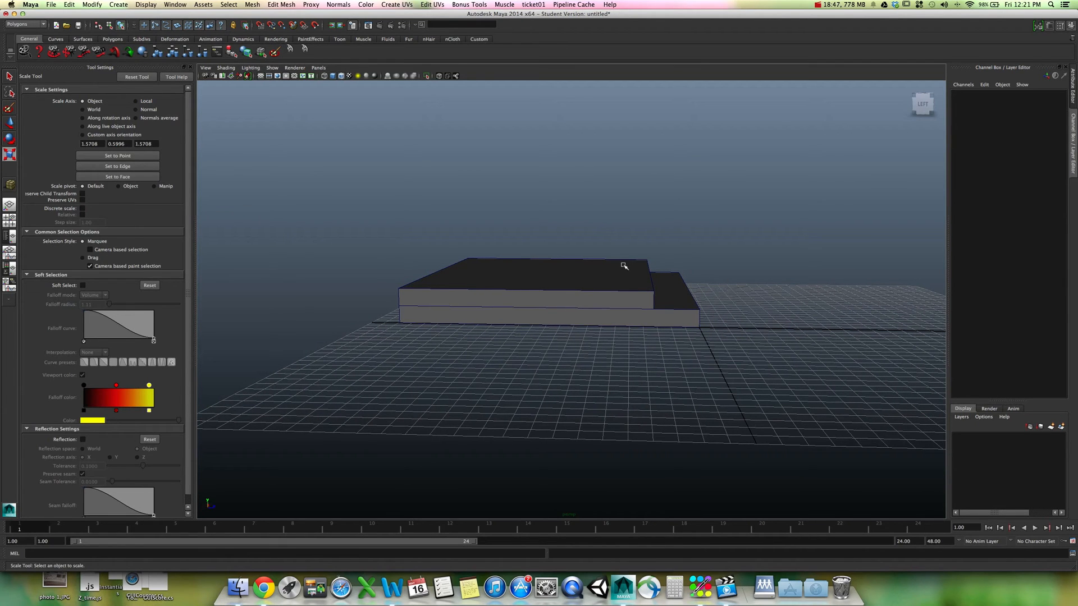
{"action": "left_click", "coordinate": [668, 297]}
{"action": "left_click_drag", "start_coordinate": [645, 332], "coordinate": [647, 330], "text": "alt"}
{"action": "left_click", "coordinate": [633, 271]}
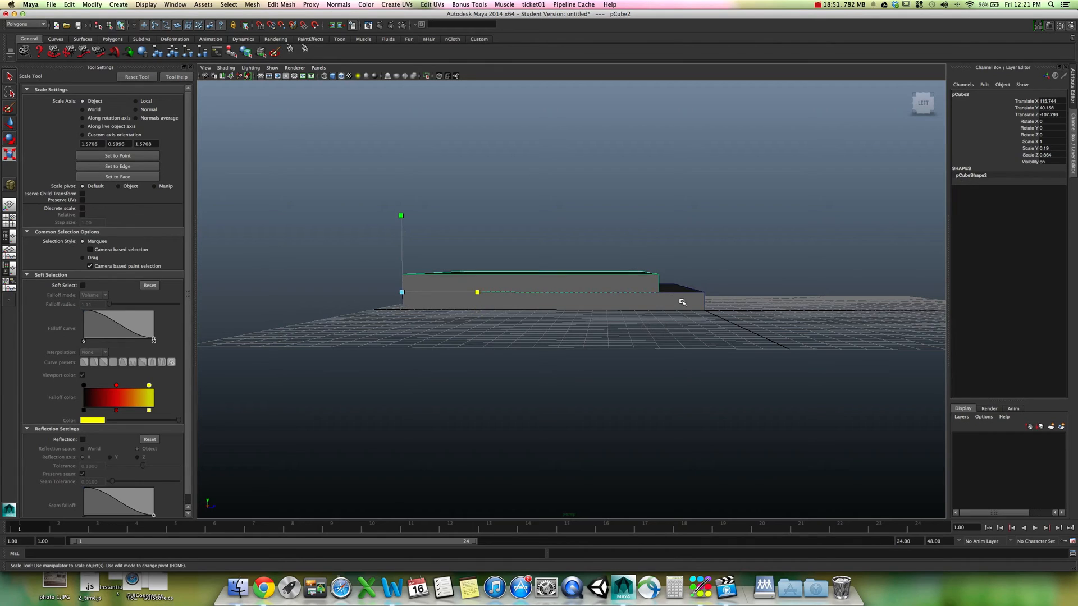
Step: Compare the Scale Z channels of both slabs and rescale the upper one along Z to about 0.938
{"action": "left_click", "coordinate": [682, 302]}
{"action": "left_click", "coordinate": [1008, 155]}
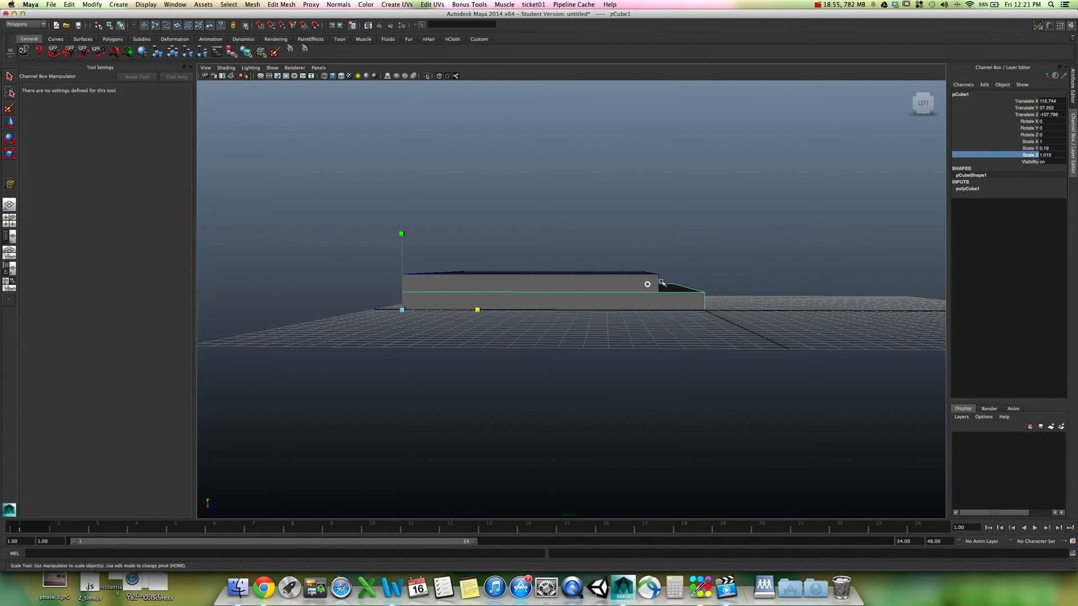
{"action": "left_click", "coordinate": [658, 283]}
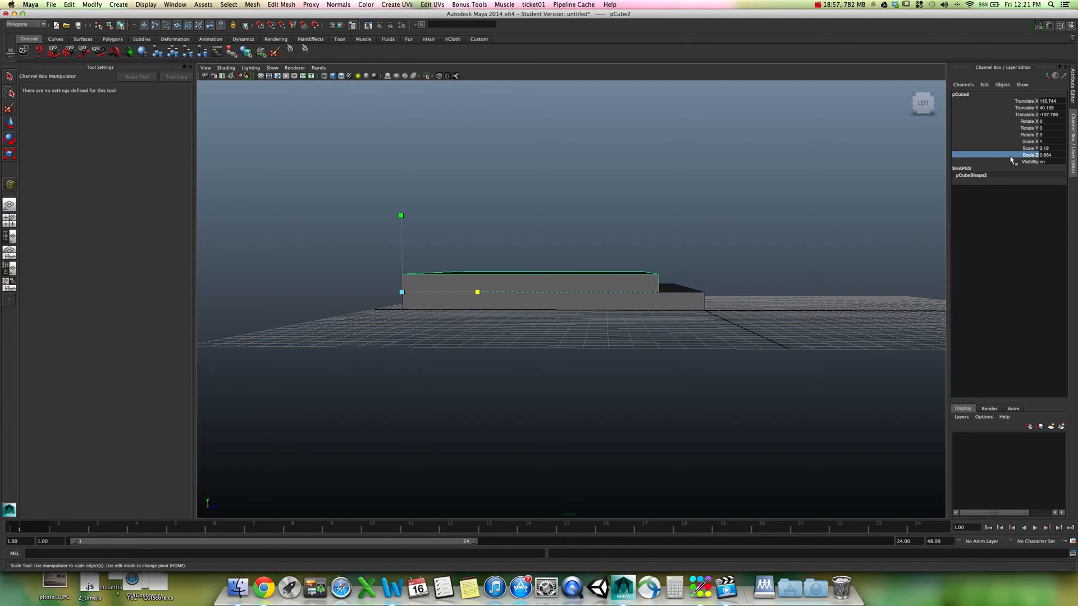
{"action": "left_click_drag", "start_coordinate": [480, 299], "coordinate": [512, 283]}
Step: Select the lower slab and examine its Translate X, Y and Z values
{"action": "left_click", "coordinate": [691, 306]}
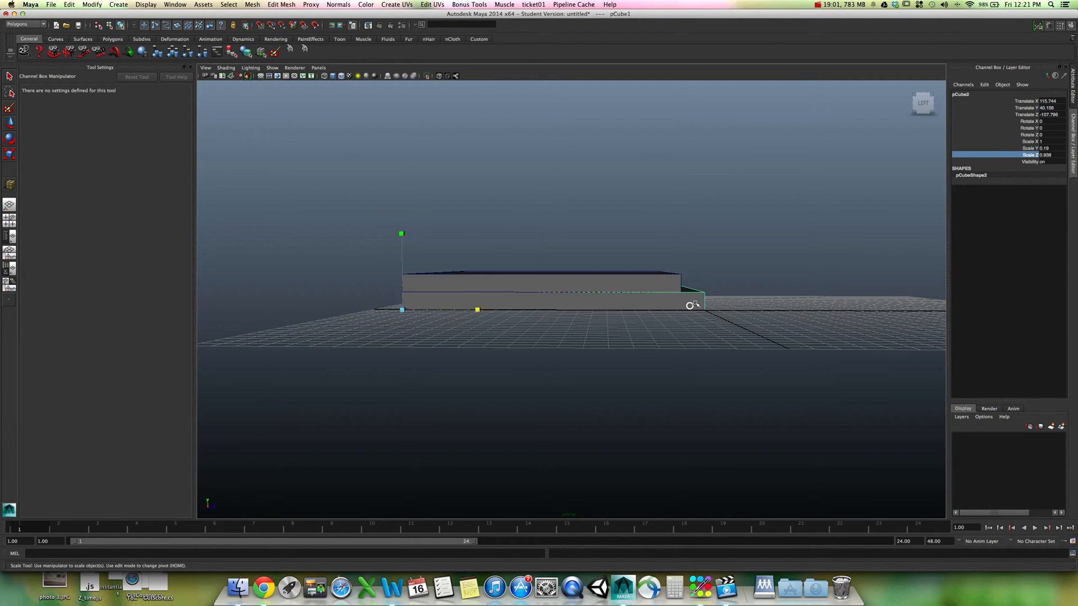
{"action": "left_click_drag", "start_coordinate": [698, 295], "coordinate": [637, 335], "text": "alt"}
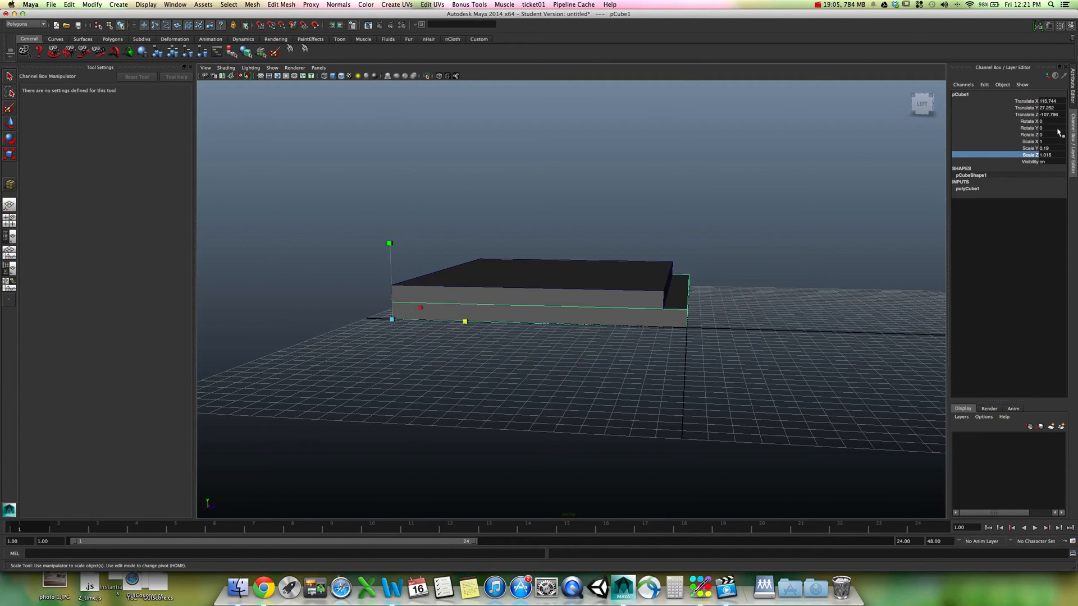
{"action": "double_click", "coordinate": [1053, 101]}
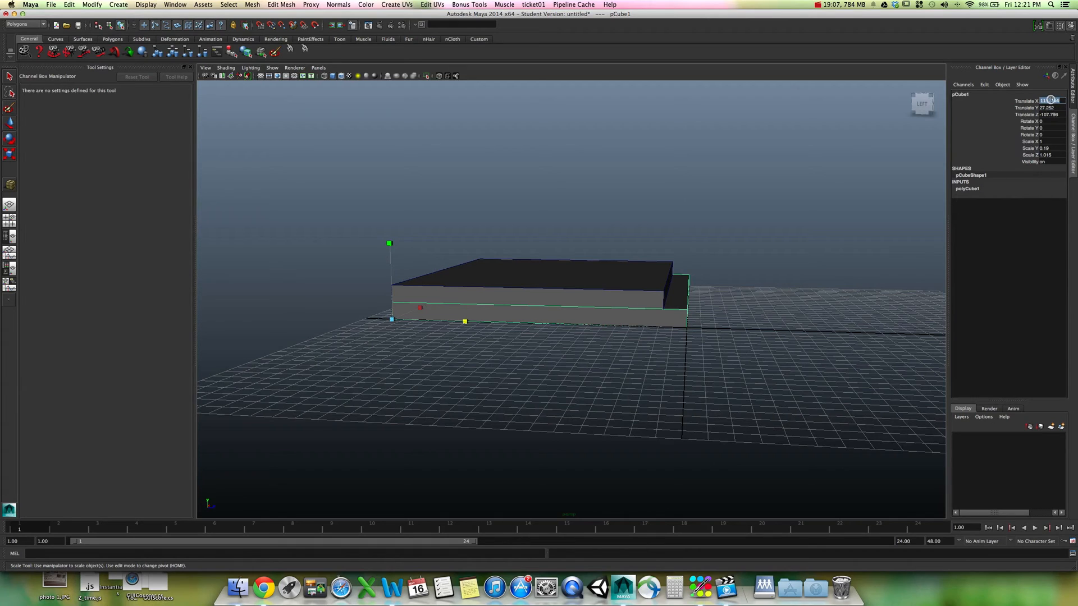
{"action": "double_click", "coordinate": [1055, 108]}
{"action": "double_click", "coordinate": [1054, 102]}
{"action": "double_click", "coordinate": [1045, 114]}
{"action": "double_click", "coordinate": [1048, 108]}
{"action": "double_click", "coordinate": [1044, 101]}
{"action": "left_click_drag", "start_coordinate": [716, 340], "coordinate": [758, 330], "text": "alt"}
Step: Delete the upper slab and select the remaining original slab
{"action": "left_click", "coordinate": [653, 280]}
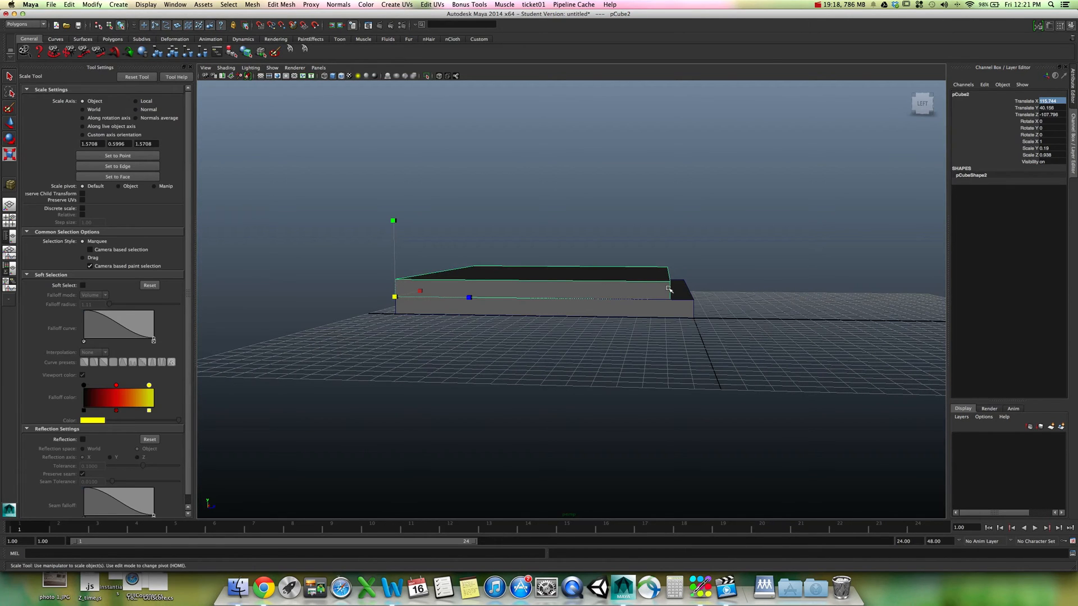
{"action": "key", "text": "Delete"}
{"action": "left_click", "coordinate": [668, 288]}
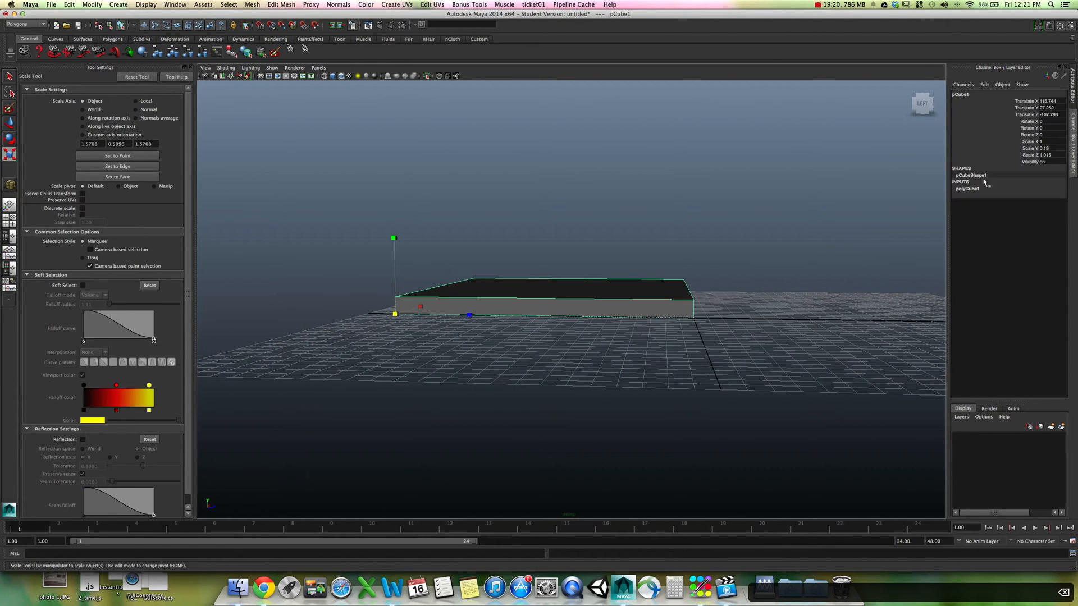
Step: Freeze the slab's transformations with Translate, Rotate and Scale included, lock normals set to Never and Preserve normals on
{"action": "left_click_drag", "start_coordinate": [1045, 101], "coordinate": [1046, 114]}
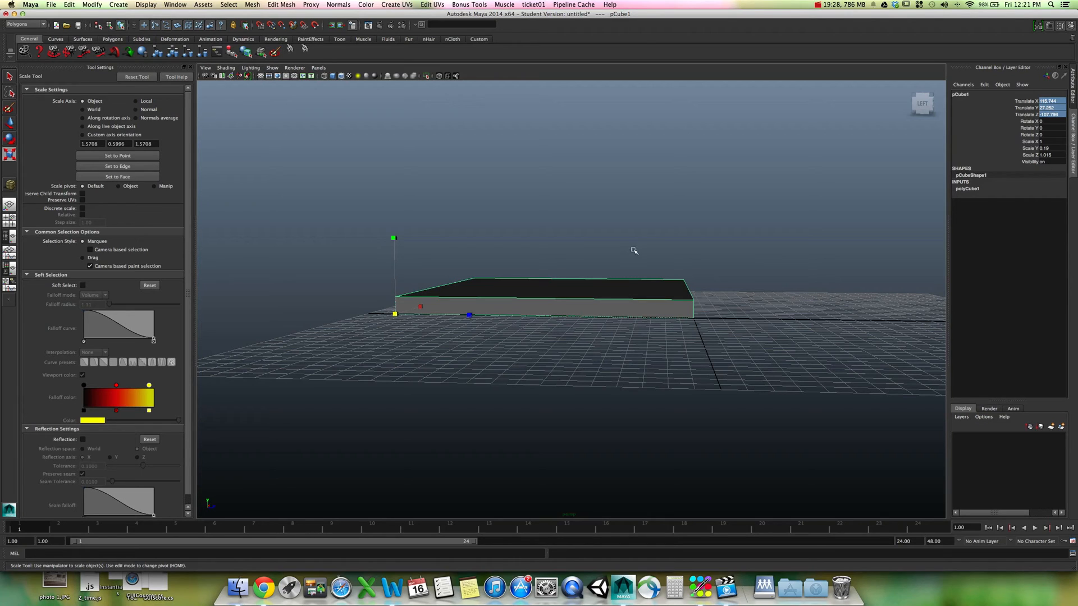
{"action": "left_click", "coordinate": [87, 4]}
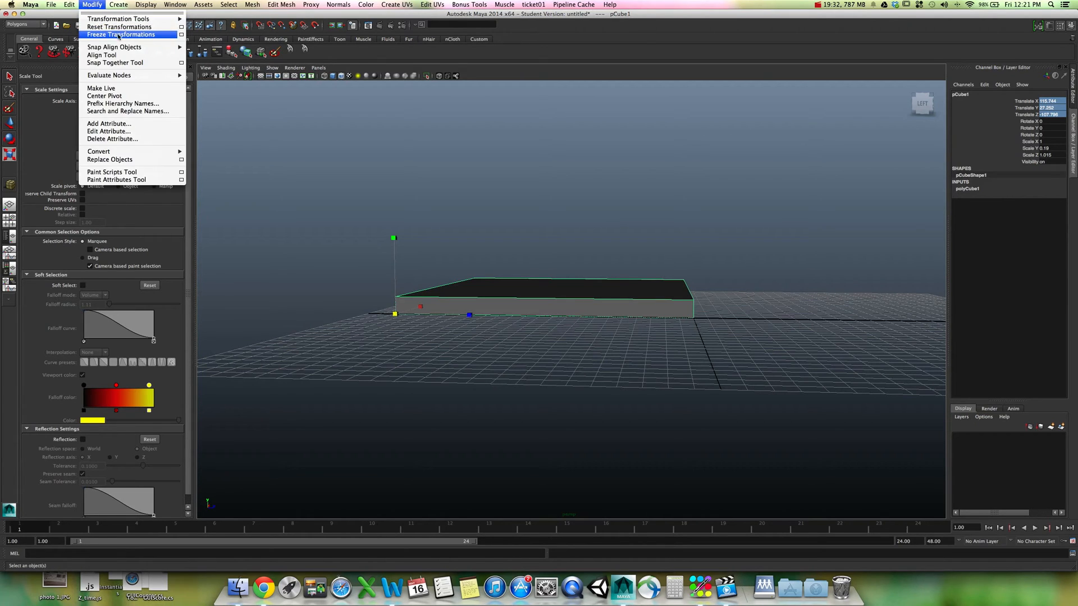
{"action": "left_click", "coordinate": [181, 35]}
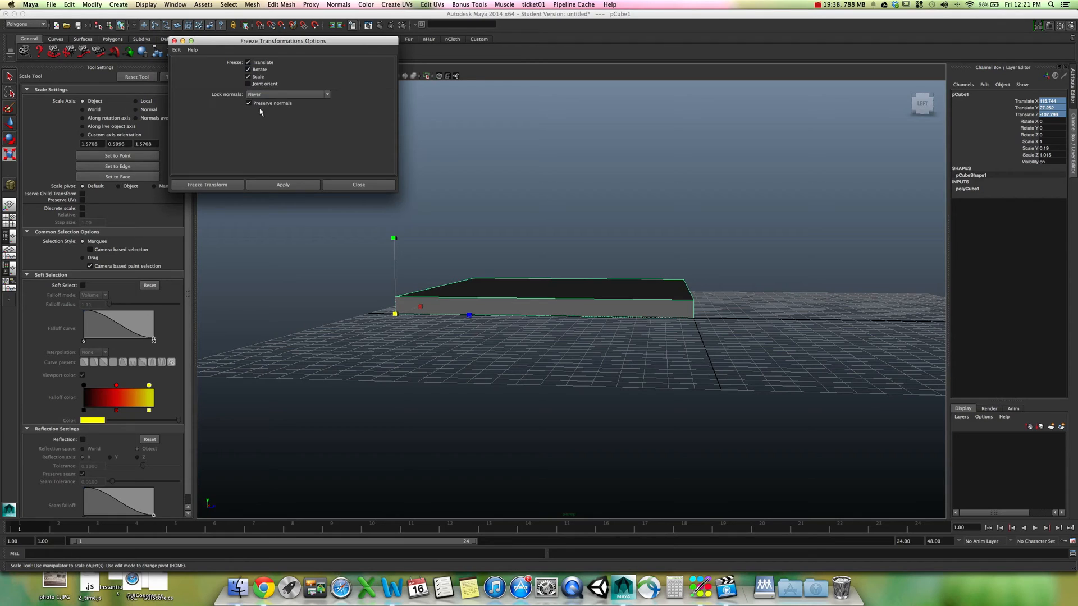
{"action": "left_click", "coordinate": [207, 186]}
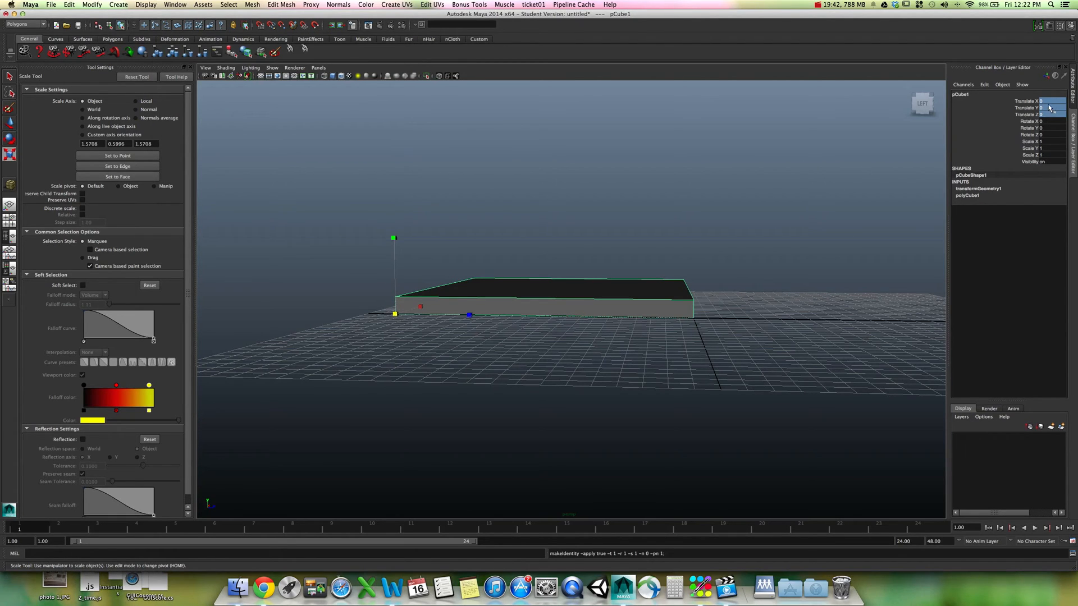
Step: Review the slab's Translate, Rotate and Scale channels one after another, ending on Translate X
{"action": "double_click", "coordinate": [1047, 108]}
{"action": "double_click", "coordinate": [1048, 135]}
{"action": "double_click", "coordinate": [1048, 128]}
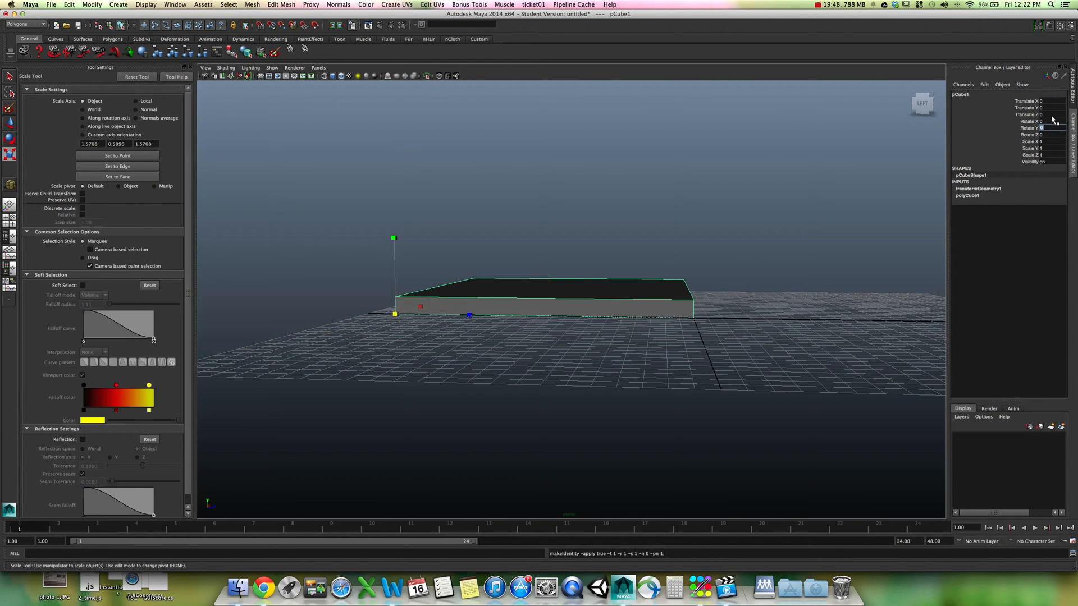
{"action": "left_click_drag", "start_coordinate": [1048, 143], "coordinate": [1050, 154]}
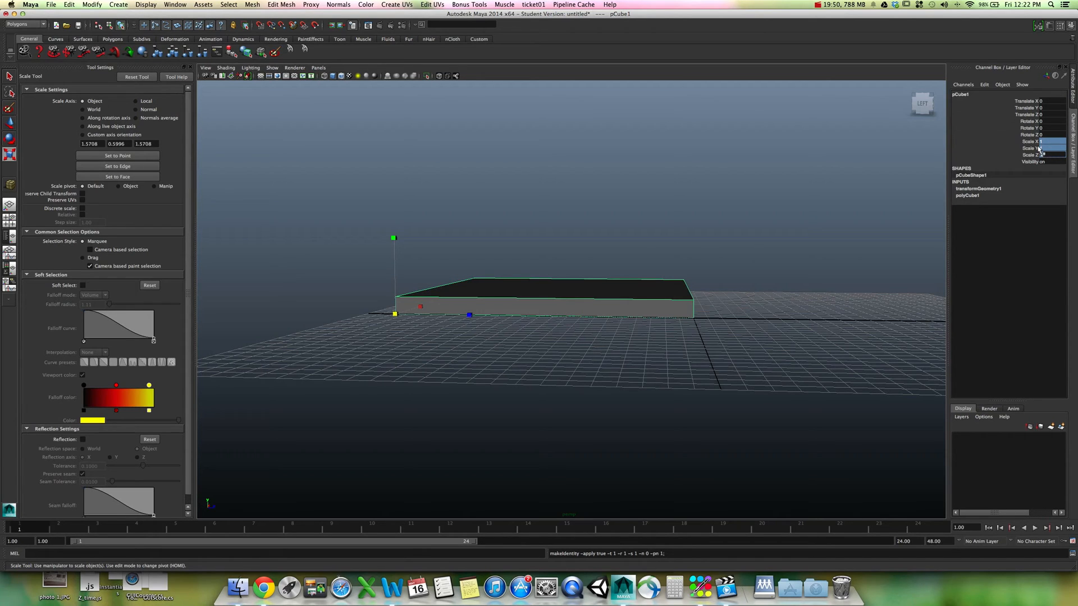
{"action": "left_click_drag", "start_coordinate": [1042, 101], "coordinate": [1043, 154]}
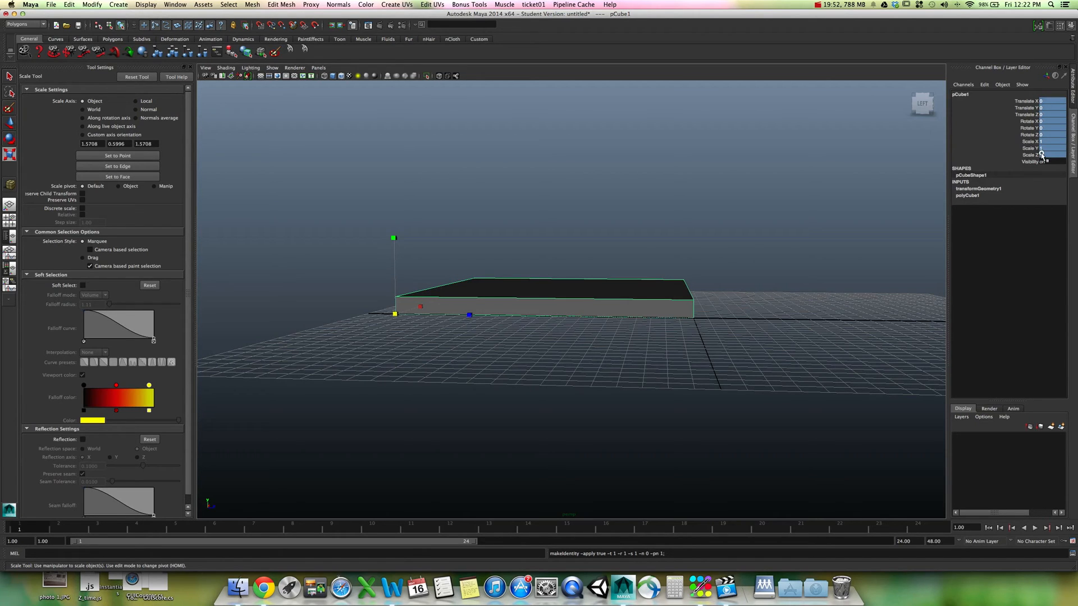
{"action": "left_click", "coordinate": [1033, 156]}
{"action": "left_click", "coordinate": [1032, 149]}
{"action": "left_click", "coordinate": [1030, 142]}
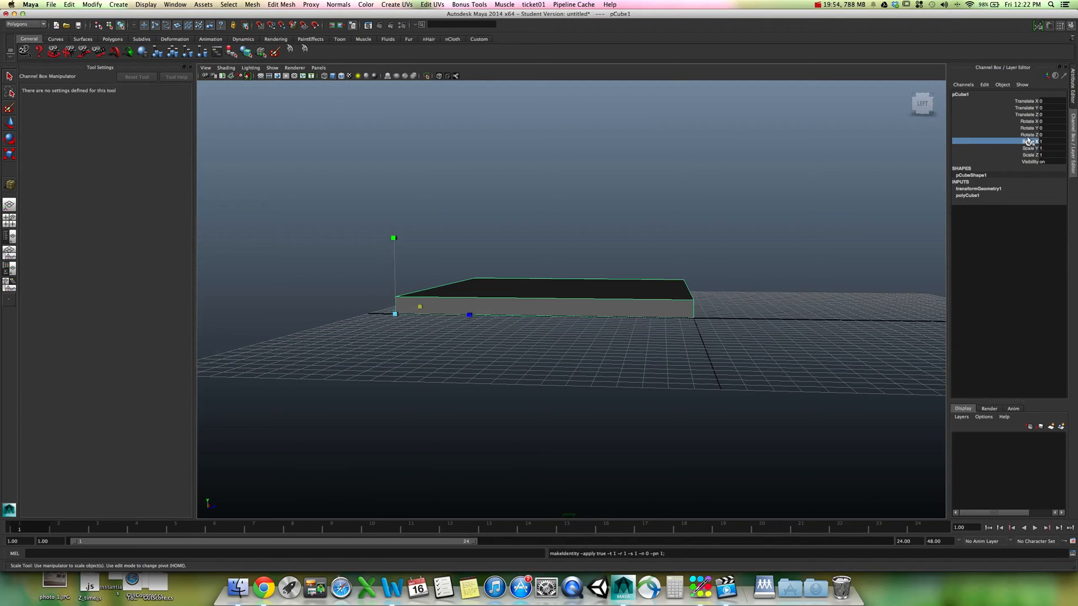
{"action": "left_click", "coordinate": [1027, 136]}
{"action": "left_click", "coordinate": [1025, 128]}
{"action": "left_click", "coordinate": [1026, 121]}
{"action": "left_click", "coordinate": [1026, 114]}
{"action": "left_click", "coordinate": [1026, 108]}
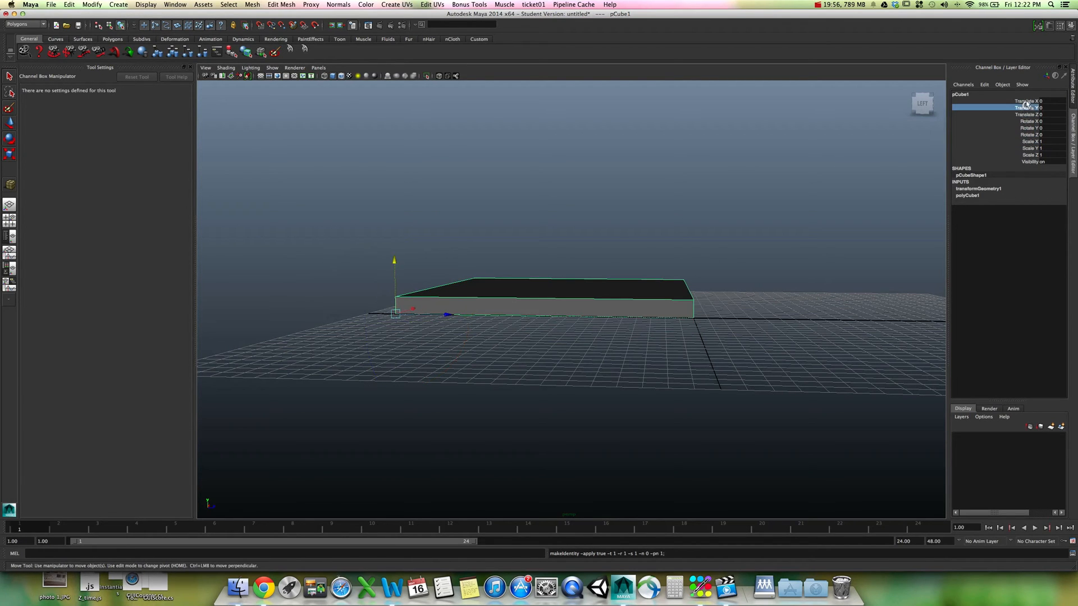
{"action": "left_click", "coordinate": [1025, 101]}
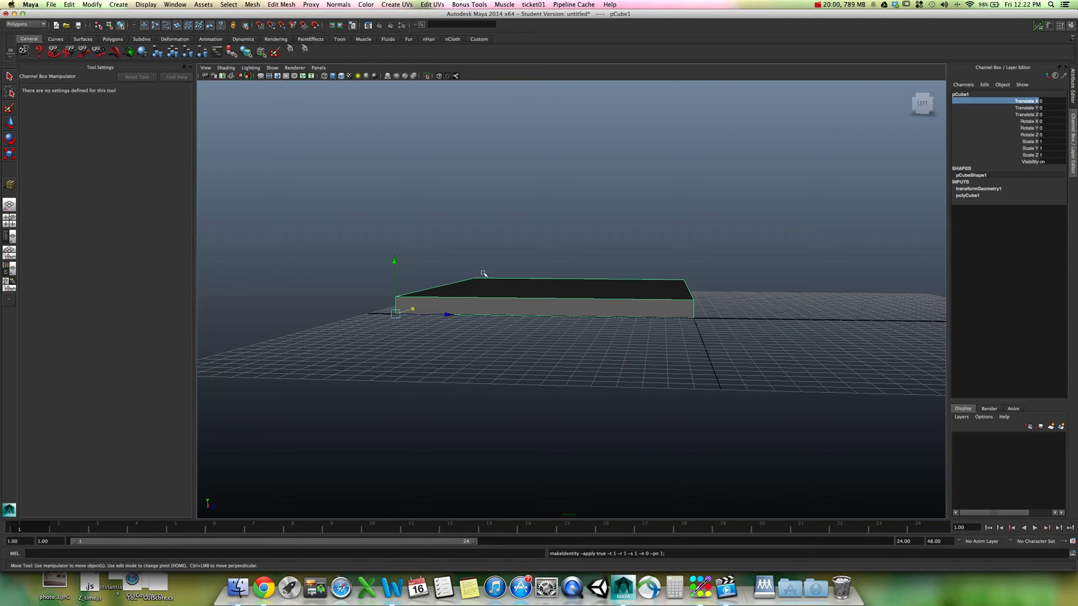
Step: Duplicate the frozen slab and snap the copy on top of the original by its corner vertex, at Translate Y 12.904
{"action": "left_click_drag", "start_coordinate": [490, 287], "coordinate": [507, 284], "text": "alt"}
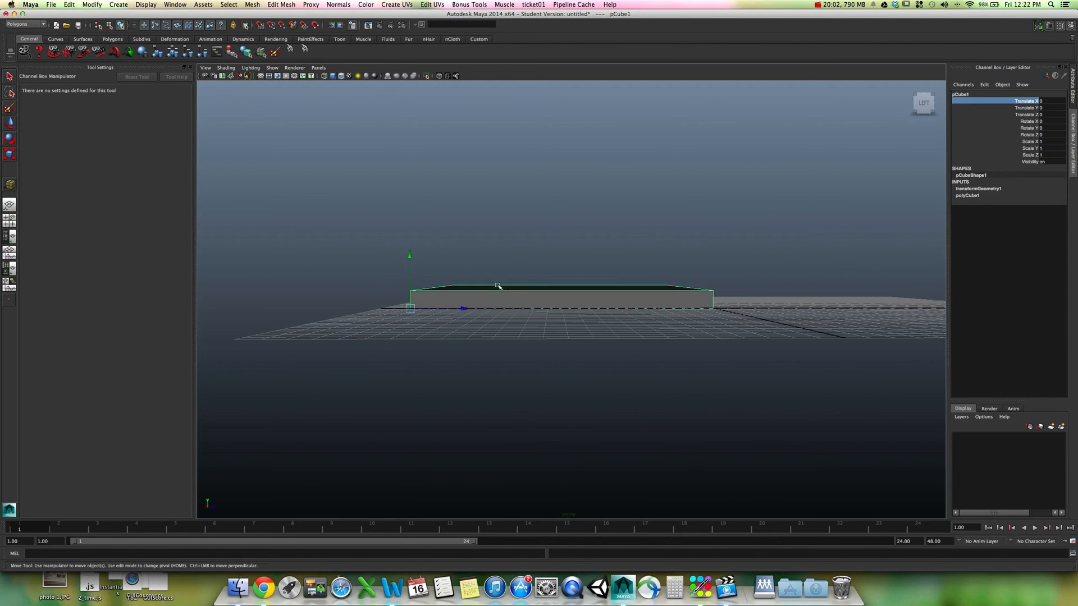
{"action": "key", "text": "super+d"}
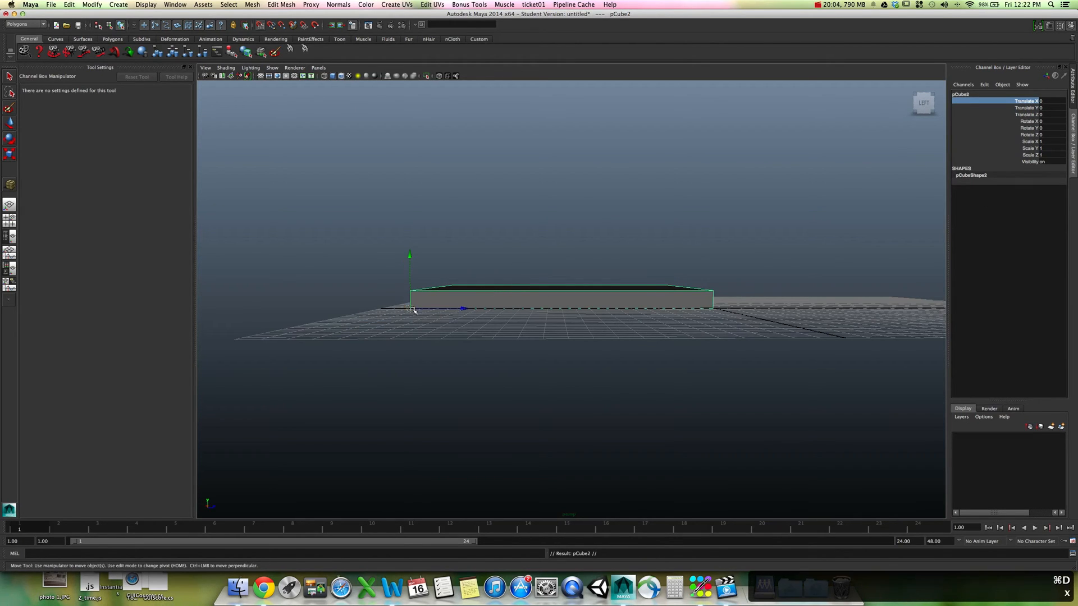
{"action": "left_click_drag", "start_coordinate": [414, 305], "coordinate": [468, 310]}
{"action": "key", "text": "x"}
{"action": "key", "text": "v"}
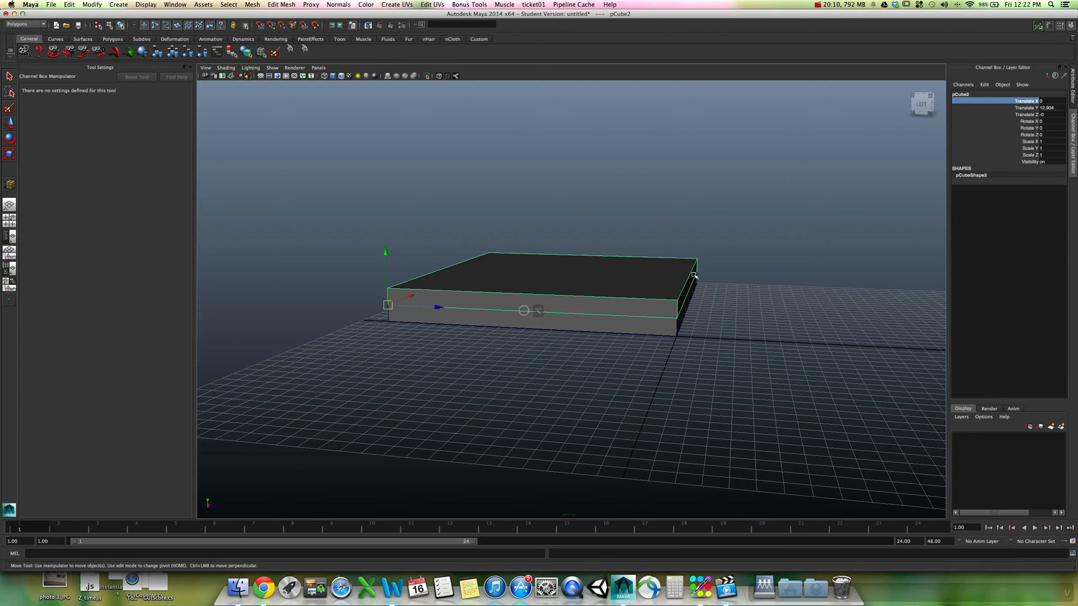
Step: Copy the upper slab's Translate Y value to the clipboard
{"action": "left_click_drag", "start_coordinate": [735, 247], "coordinate": [741, 242], "text": "alt"}
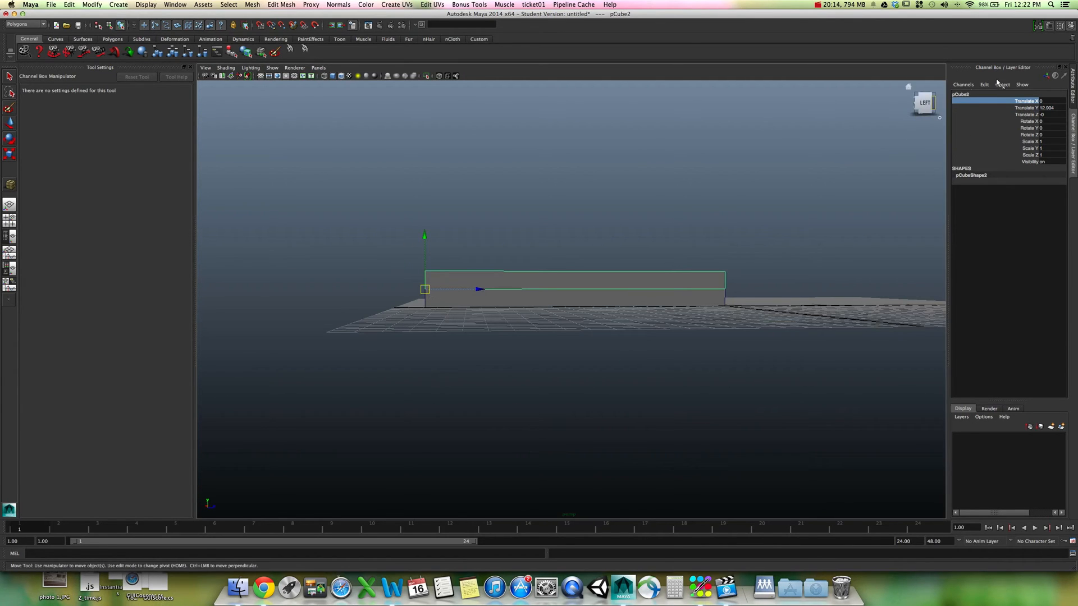
{"action": "left_click", "coordinate": [1054, 108]}
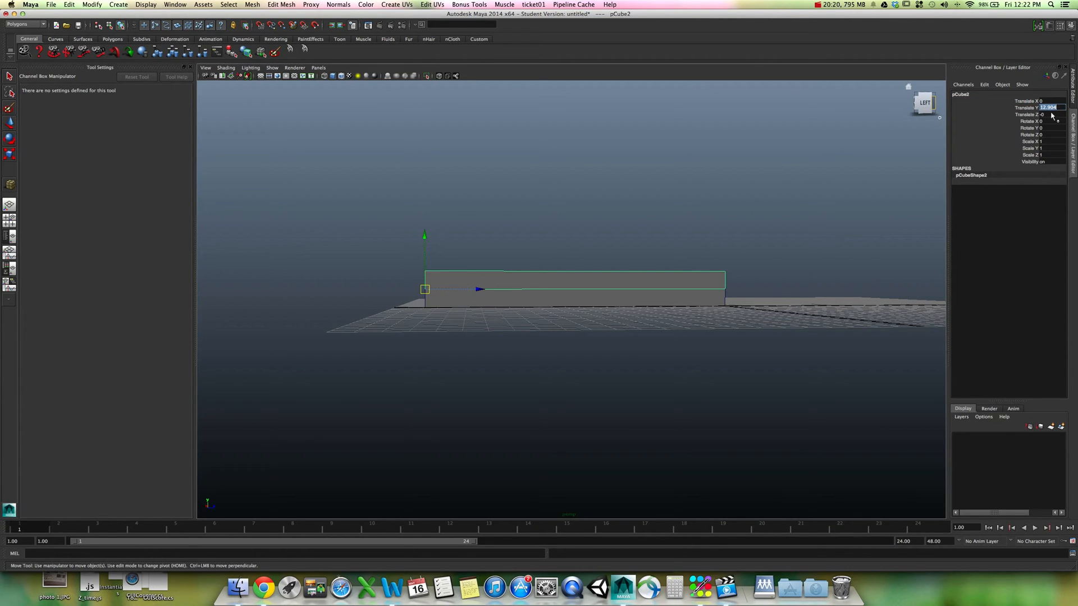
{"action": "key", "text": "super+c"}
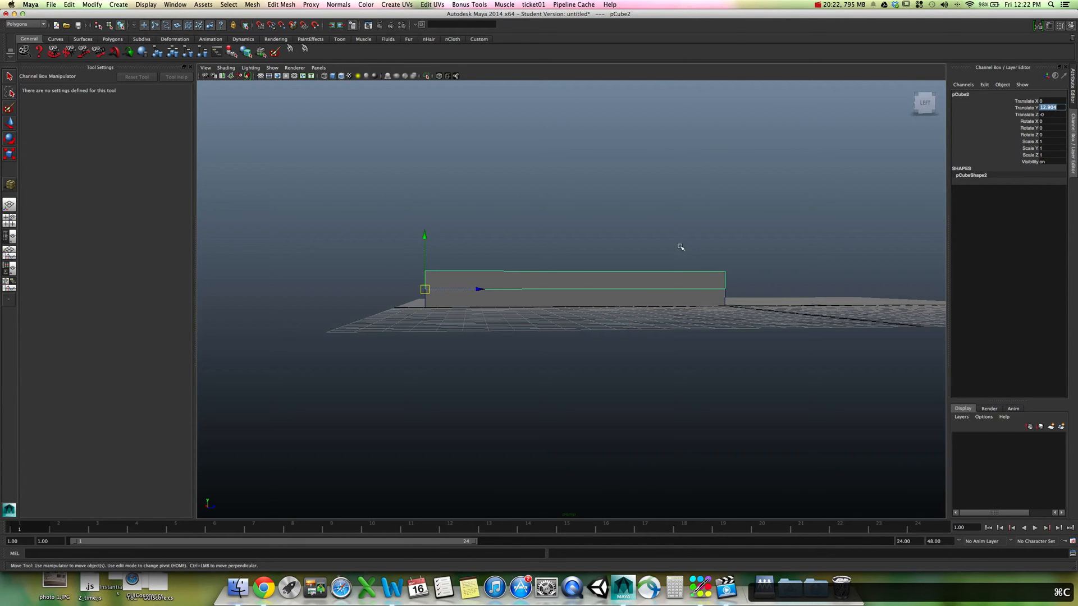
Step: Set the upper slab's Scale Z to 0.9
{"action": "left_click_drag", "start_coordinate": [638, 253], "coordinate": [614, 264], "text": "alt"}
{"action": "left_click", "coordinate": [1049, 155]}
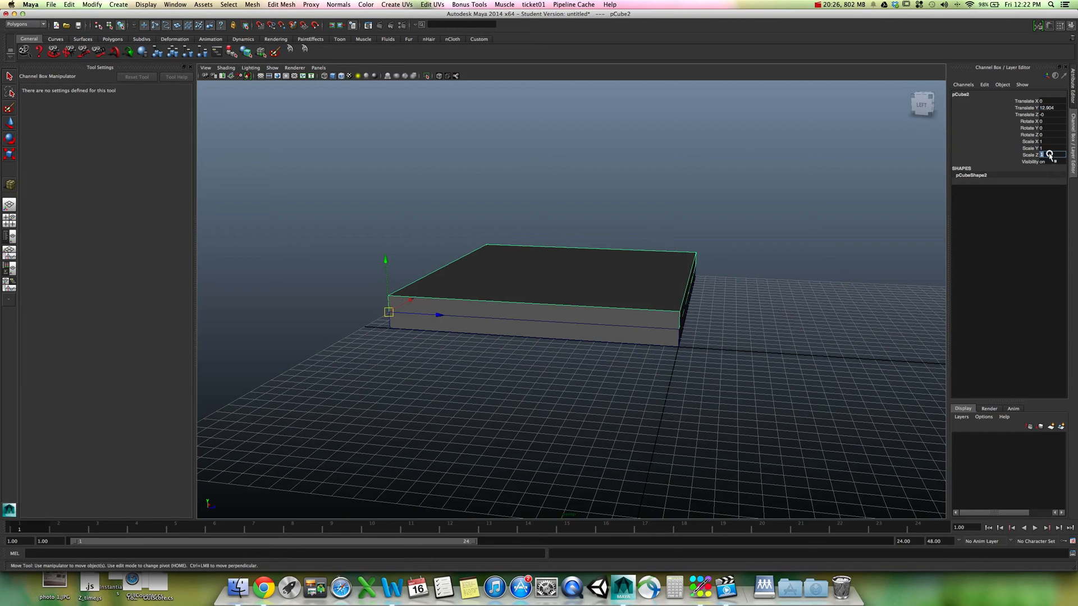
{"action": "type", "text": ".9"}
{"action": "key", "text": "Return"}
{"action": "mouse_move", "coordinate": [678, 260]}
{"action": "left_mouse_down", "text": "alt"}
{"action": "mouse_move", "coordinate": [679, 243]}
{"action": "mouse_move", "coordinate": [680, 264]}
{"action": "left_mouse_up", "text": "alt"}
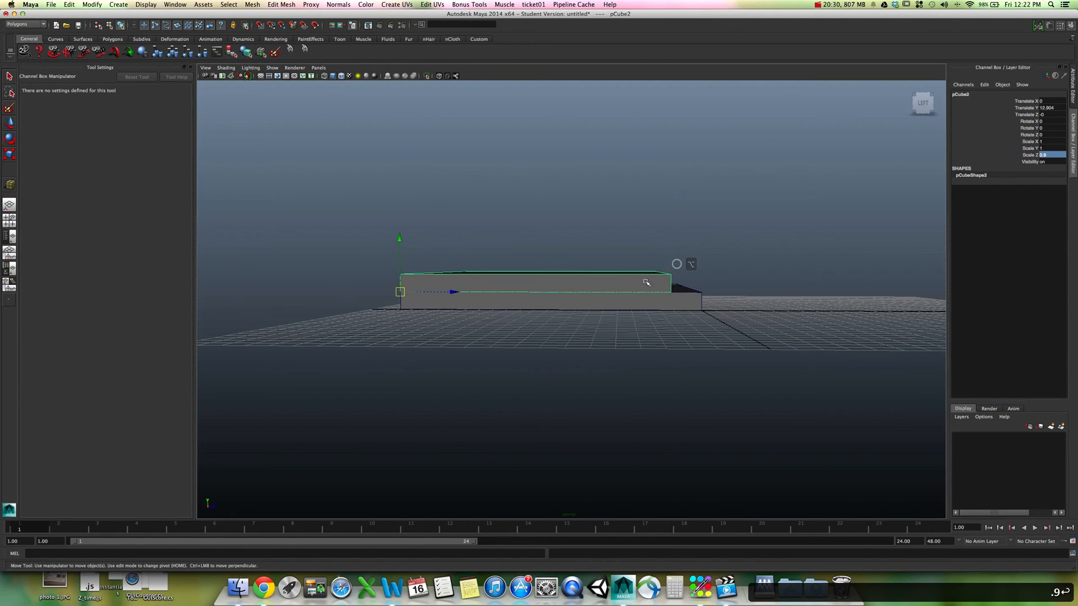
{"action": "key", "text": "r"}
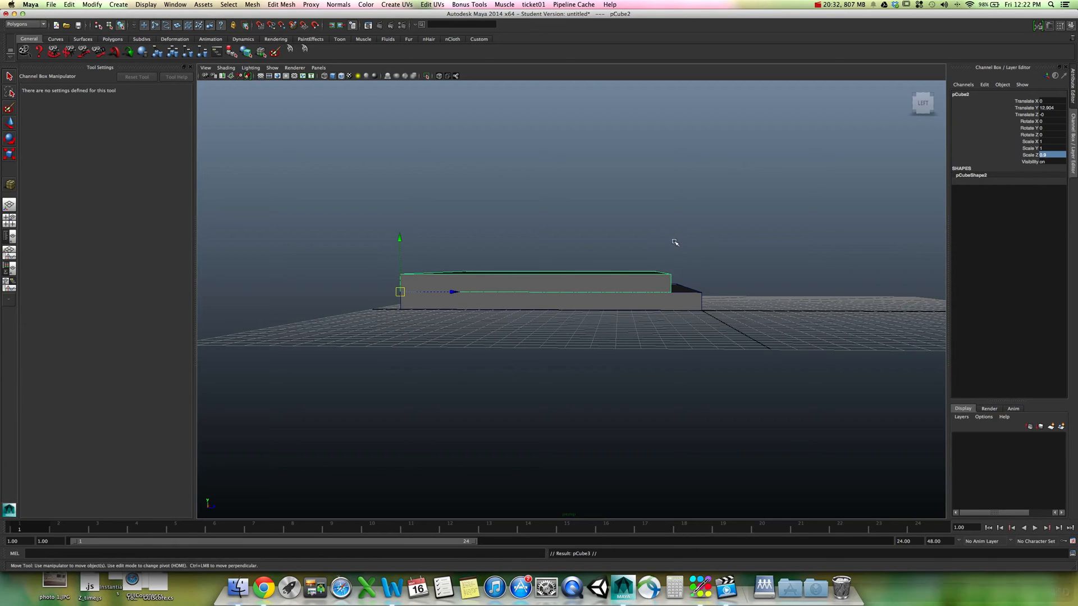
Step: Duplicate the top slab, snap the copy by its corner vertex onto the slab below, and set its Scale Z to 0.8
{"action": "key", "text": "super+d"}
{"action": "key", "text": "v"}
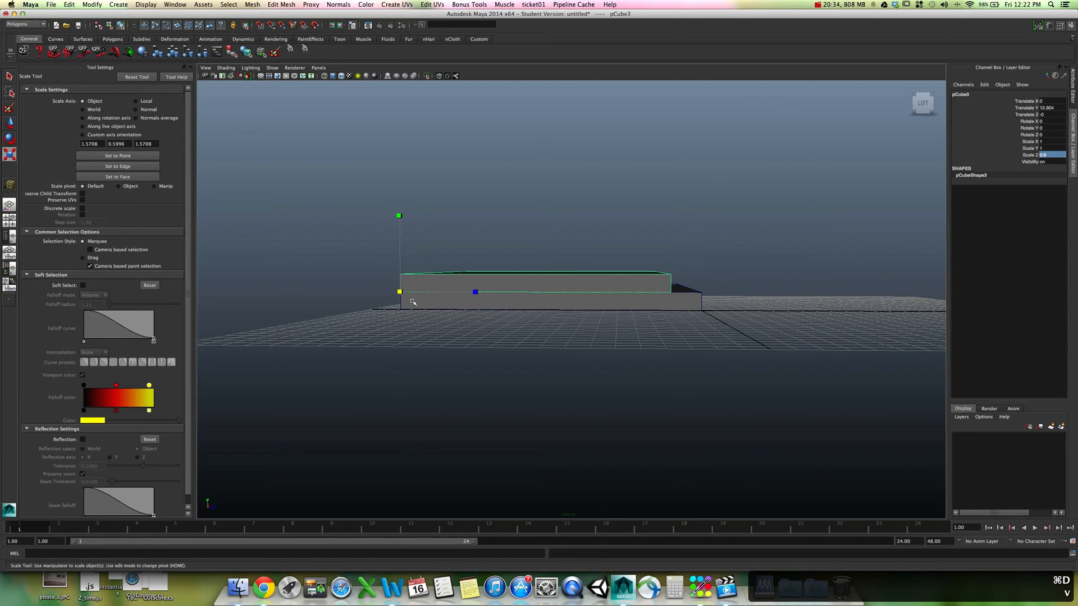
{"action": "left_click_drag", "start_coordinate": [412, 302], "coordinate": [409, 292], "text": "alt"}
{"action": "key", "text": "w"}
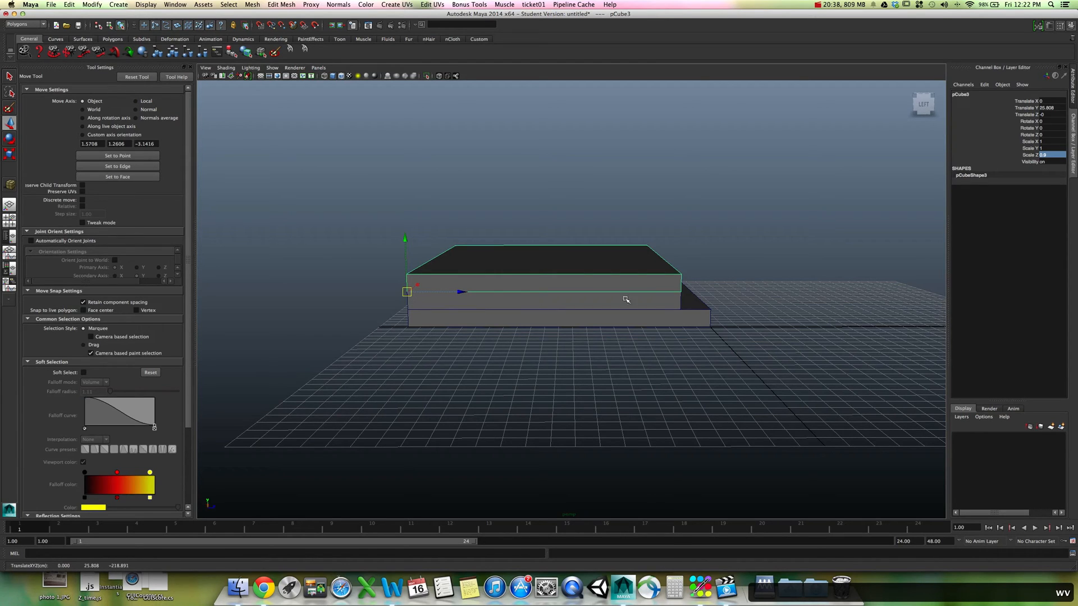
{"action": "left_click", "coordinate": [1057, 155]}
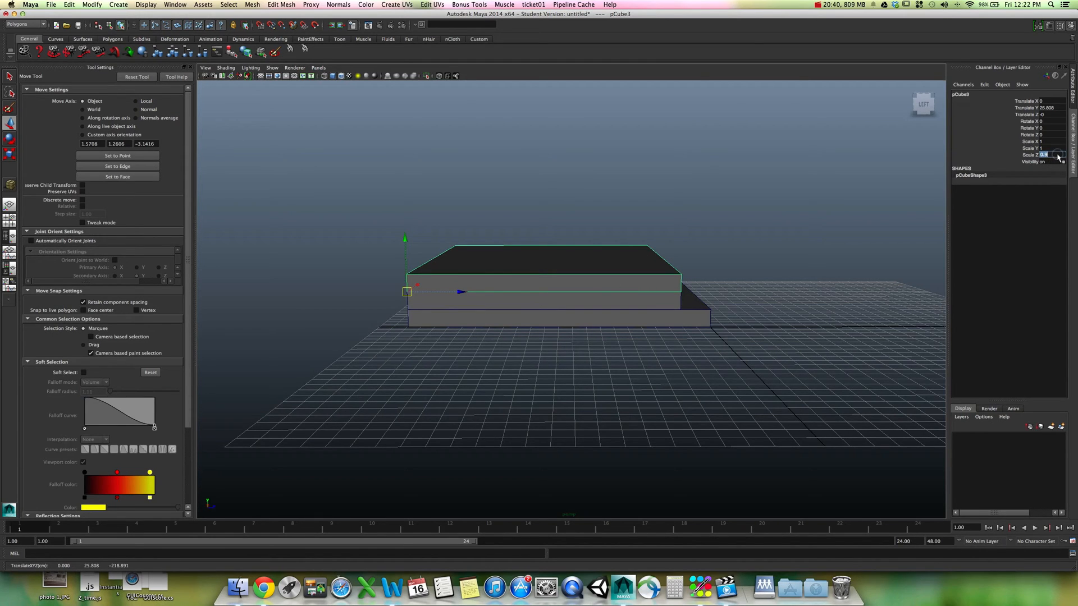
{"action": "type", "text": ".8"}
{"action": "key", "text": "Return"}
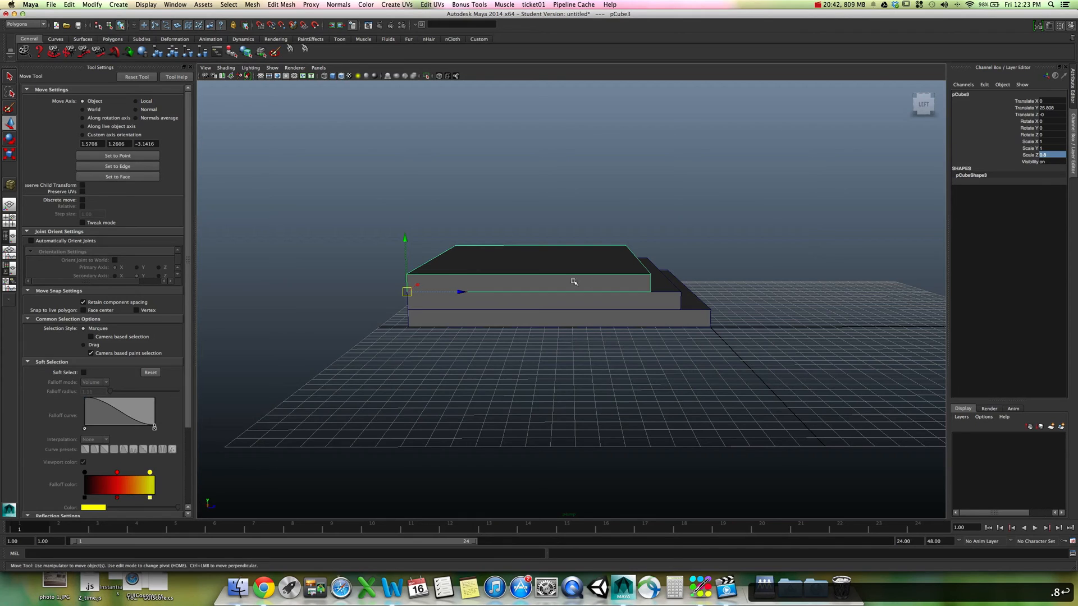
Step: Add a fourth slab by duplicating the top one, vertex-snapping it onto the stack, and setting its Scale Z to 0.7
{"action": "key", "text": "super+d"}
{"action": "key", "text": "v"}
{"action": "left_click_drag", "start_coordinate": [407, 290], "coordinate": [407, 274]}
{"action": "left_click", "coordinate": [1049, 154]}
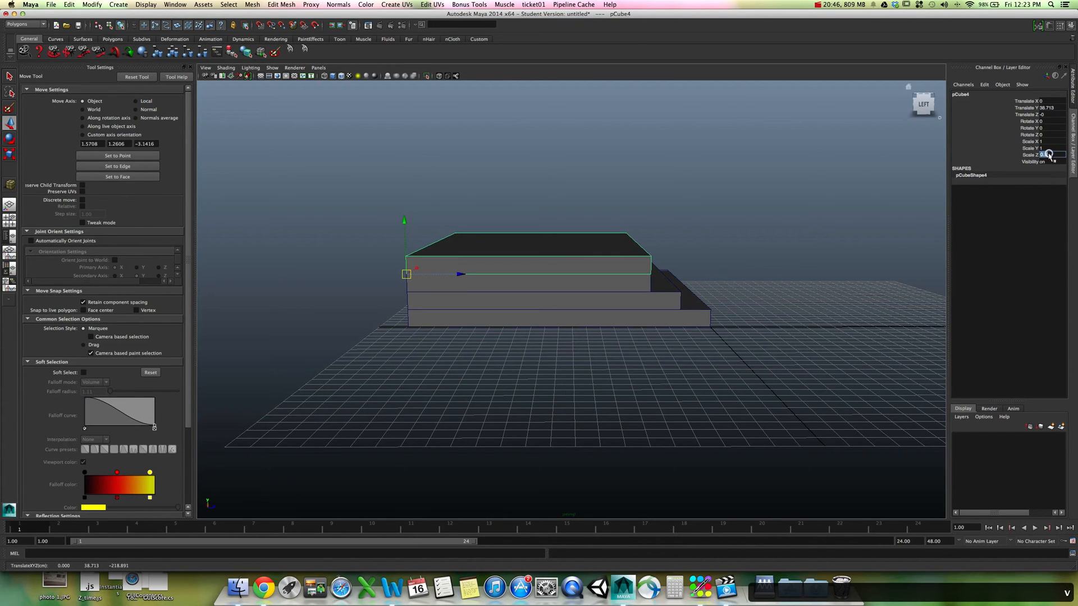
{"action": "type", "text": ".8"}
{"action": "key", "text": "BackSpace"}
{"action": "type", "text": "7"}
{"action": "key", "text": "Return"}
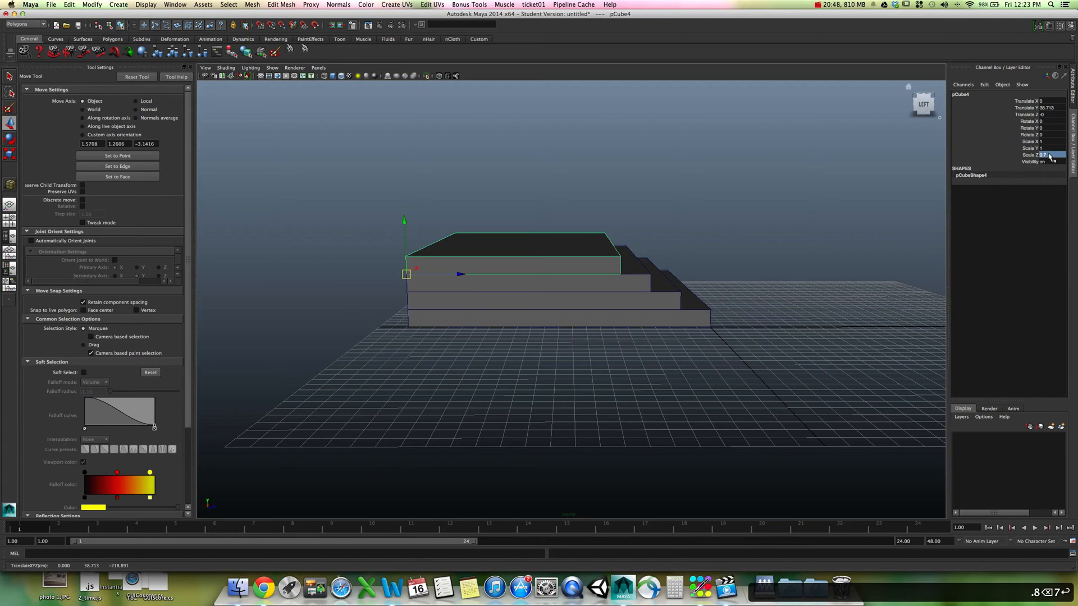
Step: Add a fifth slab by duplicating the top one, vertex-snapping it onto the stack, and setting its Scale Z to 0.6
{"action": "key", "text": "super+d"}
{"action": "key", "text": "v"}
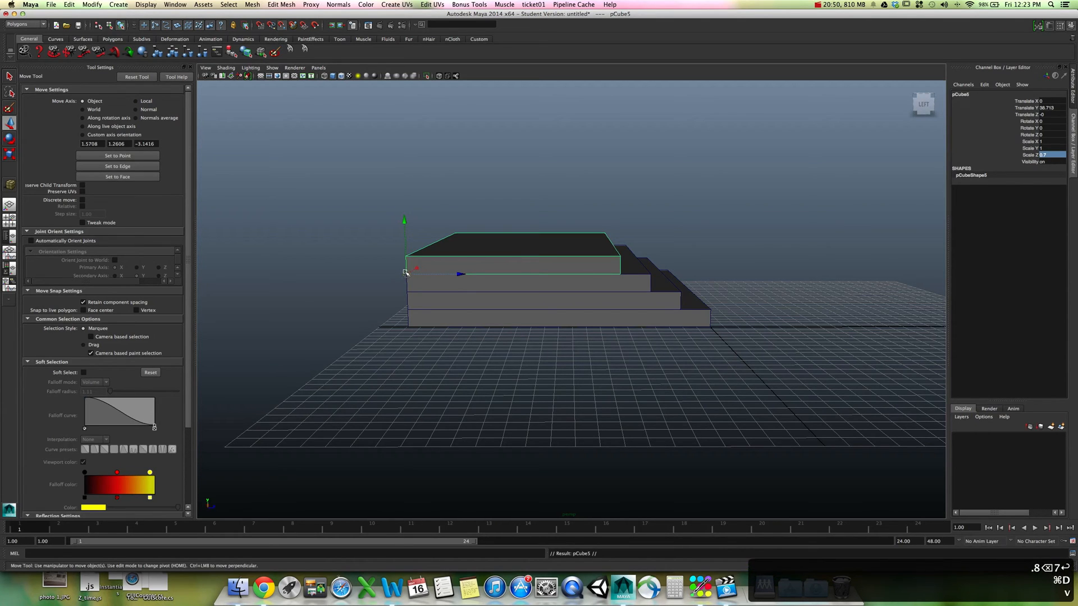
{"action": "left_click_drag", "start_coordinate": [406, 273], "coordinate": [405, 256]}
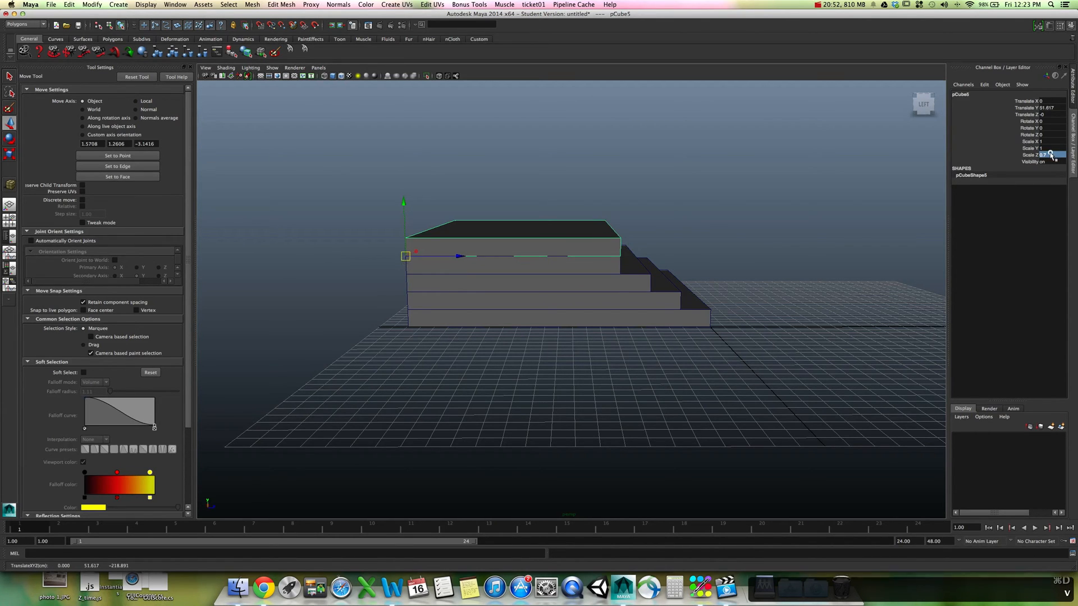
{"action": "type", "text": ".7"}
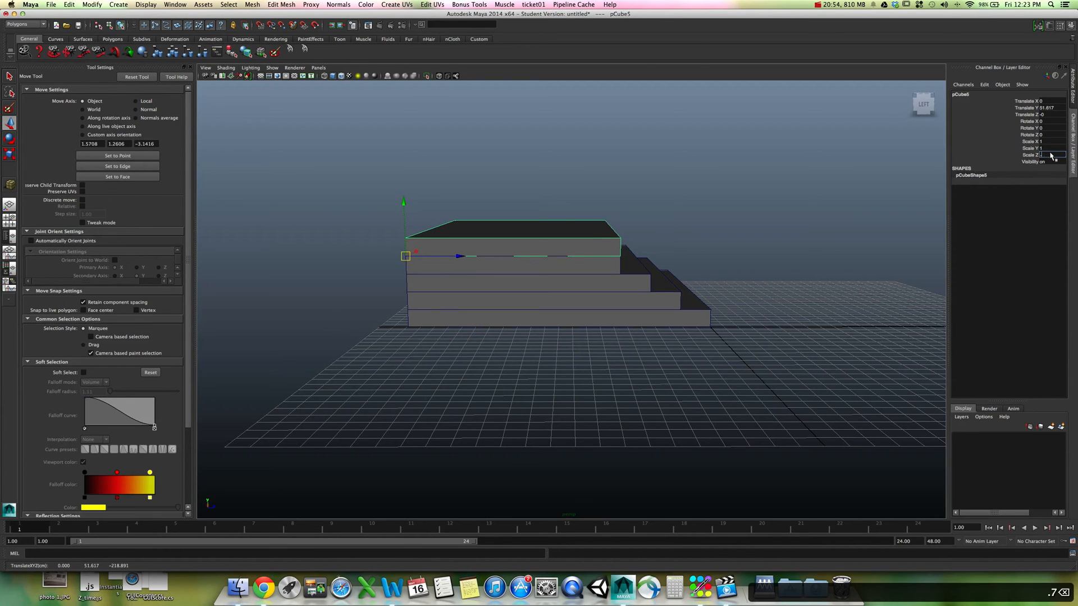
{"action": "key", "text": "BackSpace"}
{"action": "type", "text": "6"}
{"action": "key", "text": "Return"}
{"action": "left_click_drag", "start_coordinate": [628, 270], "coordinate": [794, 228], "text": "alt"}
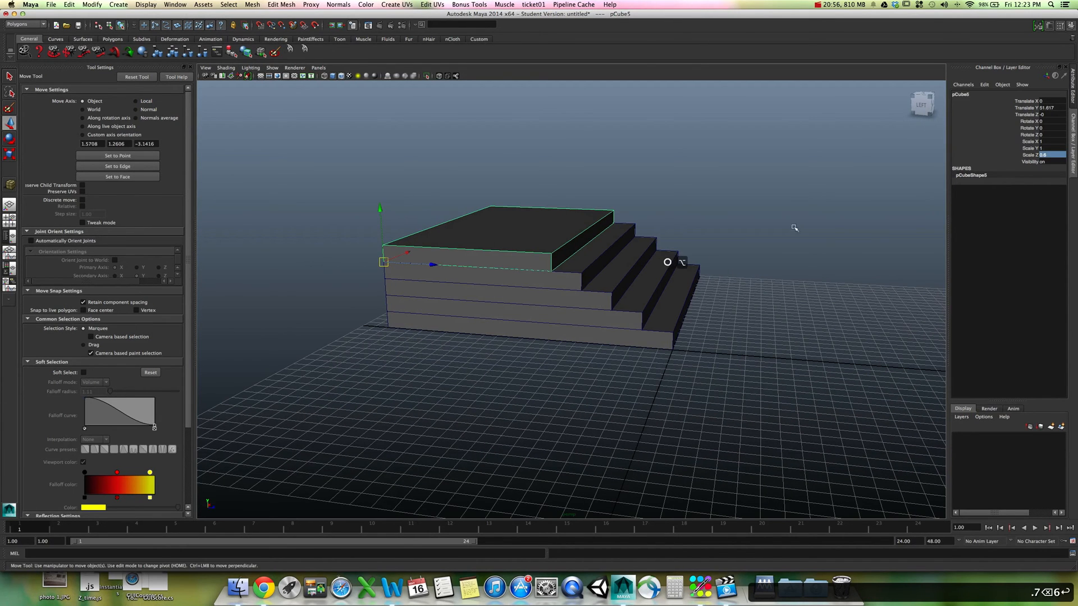
Step: Add a sixth slab duplicated from the top one, vertex-snapped onto the stack, with its Scale Z set to 0.5, and deselect it
{"action": "left_click_drag", "start_coordinate": [434, 351], "coordinate": [462, 336], "text": "alt"}
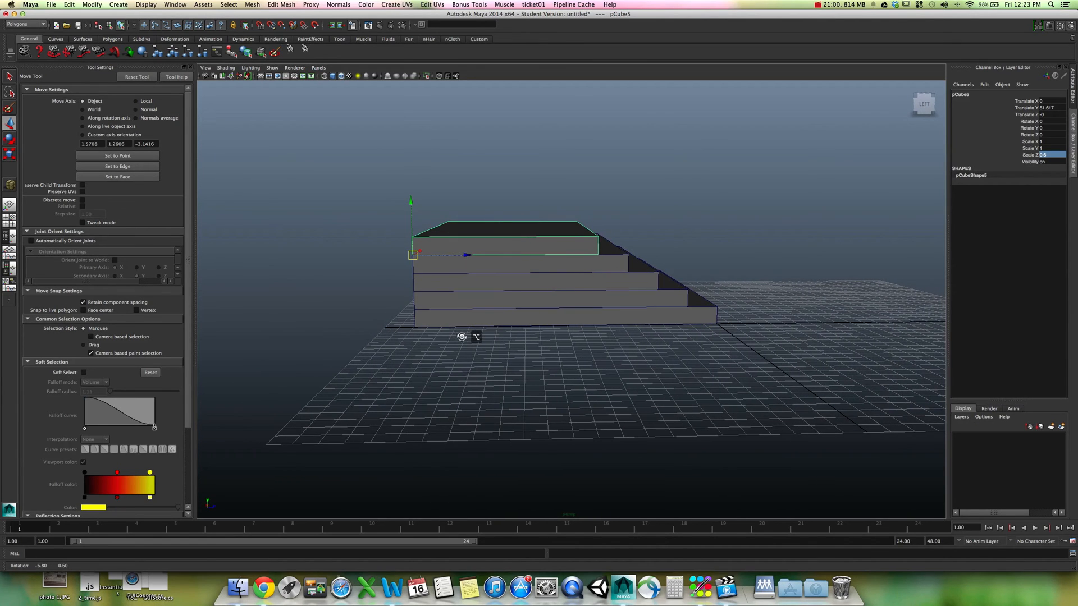
{"action": "key", "text": "super+d"}
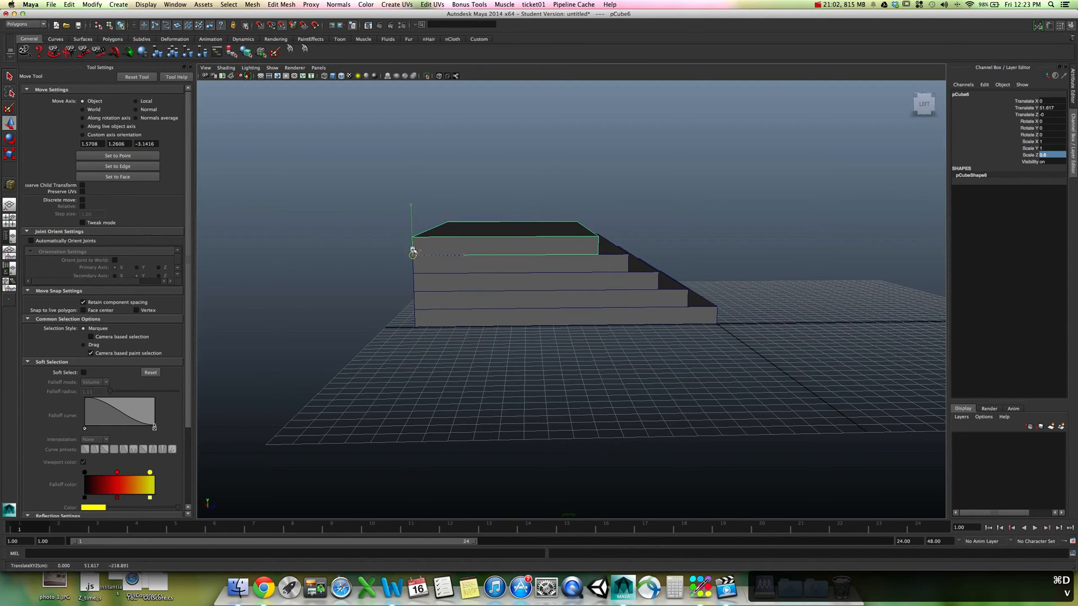
{"action": "key", "text": "v"}
{"action": "left_click_drag", "start_coordinate": [413, 248], "coordinate": [413, 236]}
{"action": "type", "text": ".5"}
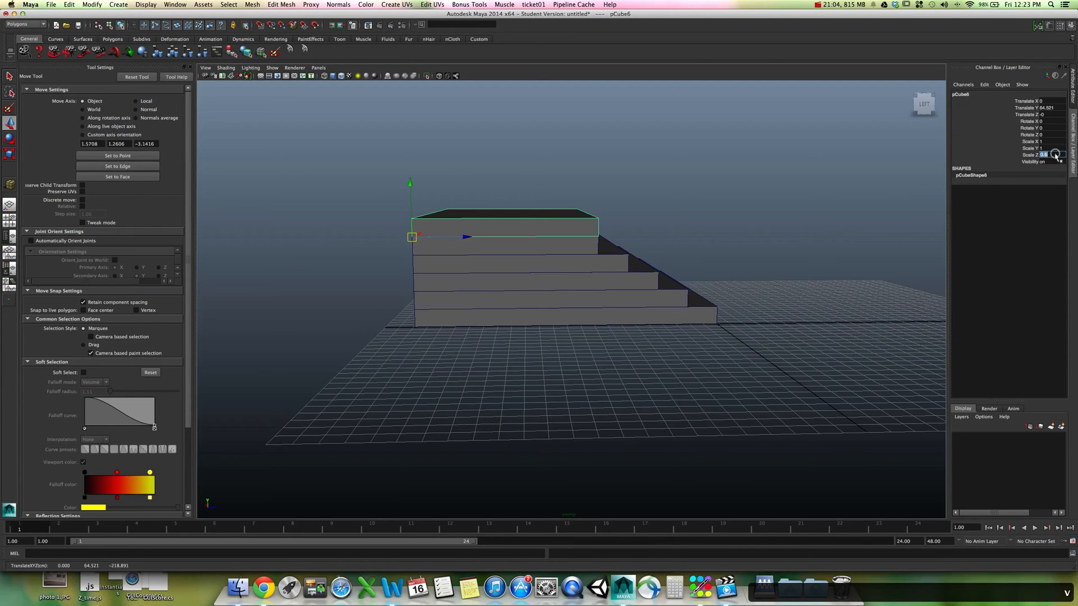
{"action": "key", "text": "Return"}
{"action": "left_click", "coordinate": [733, 272]}
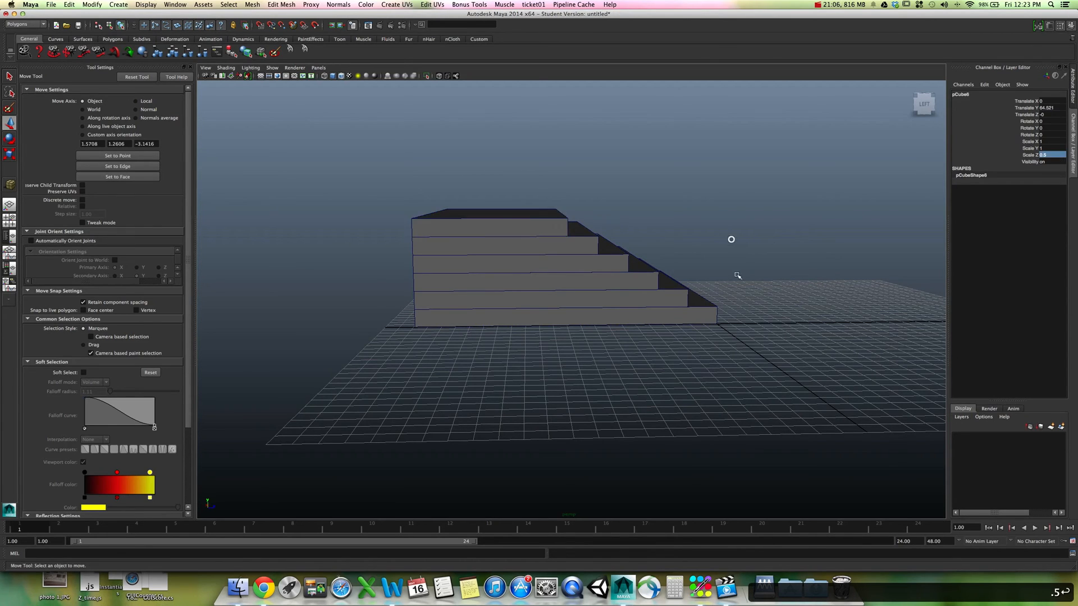
Step: Examine the transform values of the stacked slabs one by one from the bottom step to the top
{"action": "mouse_move", "coordinate": [732, 271]}
{"action": "left_mouse_down", "text": "alt"}
{"action": "mouse_move", "coordinate": [582, 288]}
{"action": "mouse_move", "coordinate": [697, 293]}
{"action": "mouse_move", "coordinate": [716, 284]}
{"action": "left_mouse_up", "text": "alt"}
{"action": "left_click", "coordinate": [644, 320]}
{"action": "left_click", "coordinate": [631, 309]}
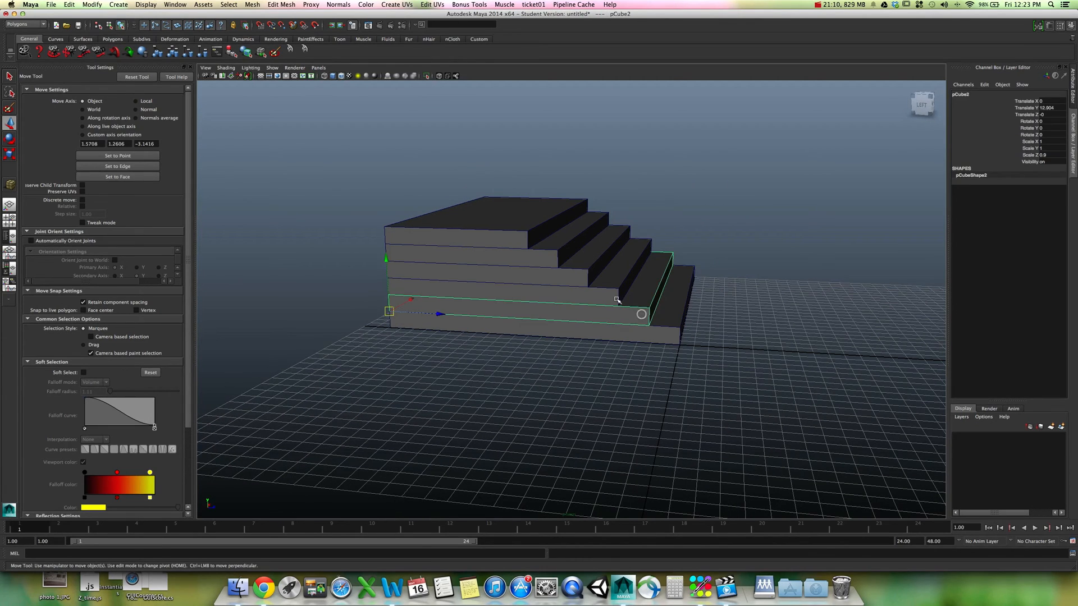
{"action": "left_click", "coordinate": [617, 298]}
{"action": "left_click", "coordinate": [586, 275]}
{"action": "left_click", "coordinate": [557, 250]}
{"action": "left_click", "coordinate": [540, 227]}
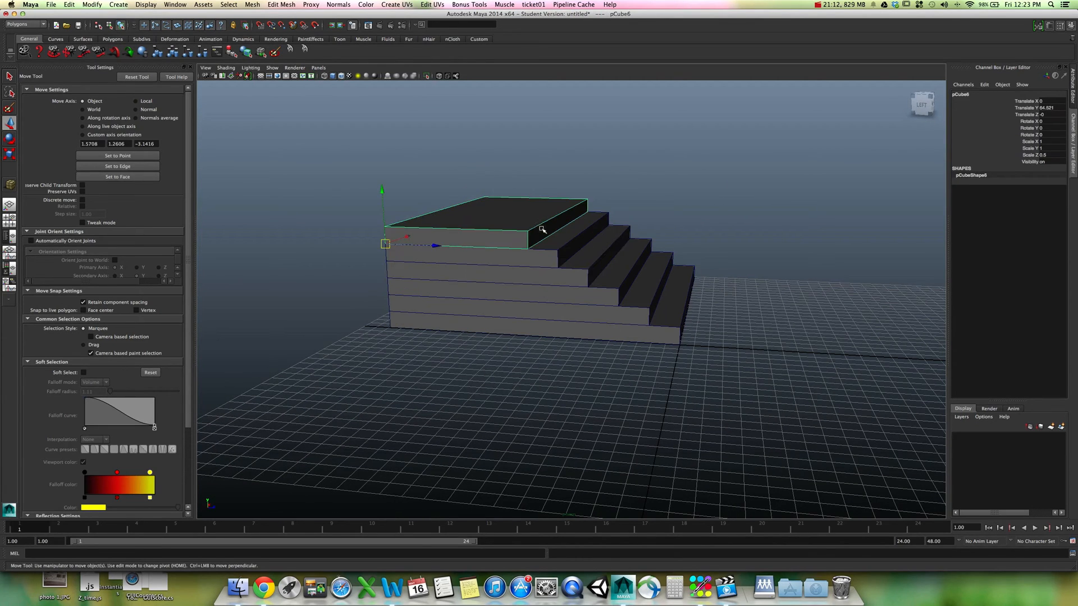
{"action": "left_click_drag", "start_coordinate": [540, 228], "coordinate": [638, 247], "text": "alt"}
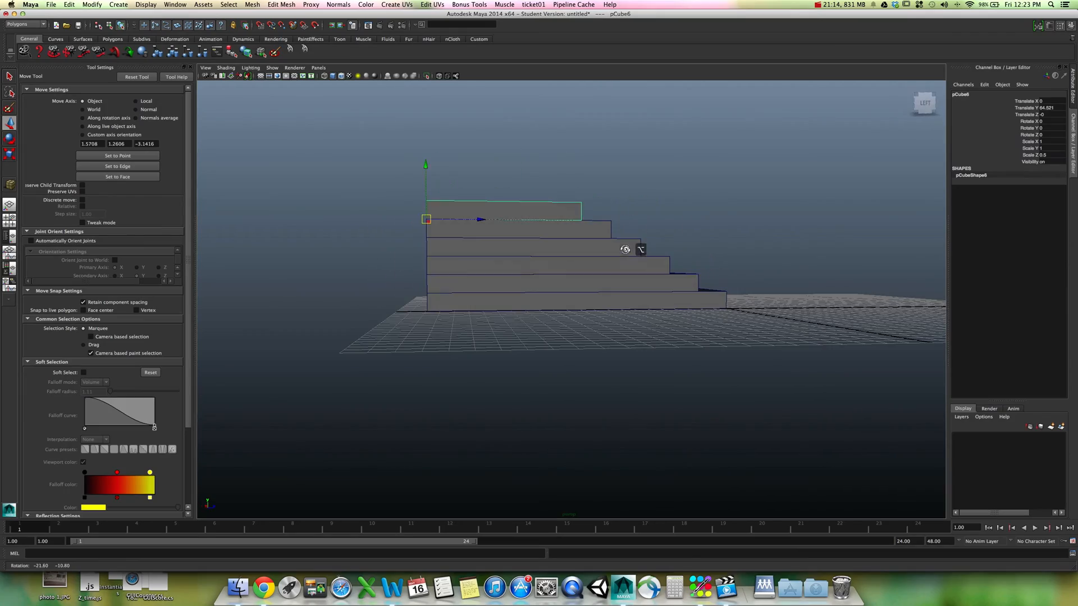
{"action": "left_click", "coordinate": [688, 188]}
{"action": "left_click_drag", "start_coordinate": [688, 187], "coordinate": [559, 220], "text": "alt"}
Step: Duplicate the bottom slab and move the copy along Z in front of the staircase, to about Translate Z 258.9
{"action": "left_click", "coordinate": [569, 314]}
{"action": "key", "text": "super+d"}
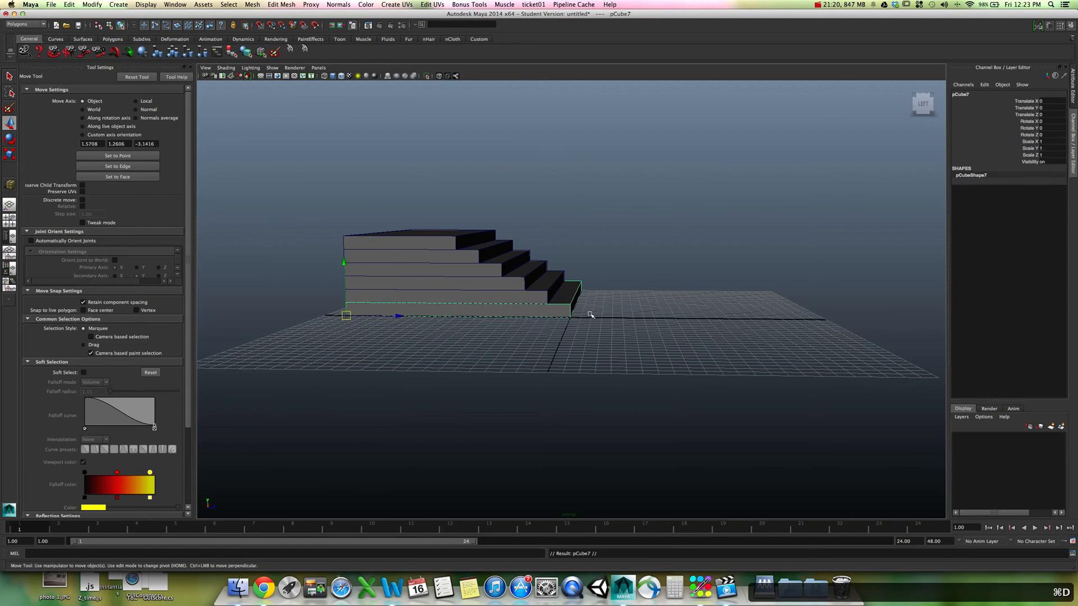
{"action": "left_click_drag", "start_coordinate": [500, 343], "coordinate": [611, 339], "text": "alt"}
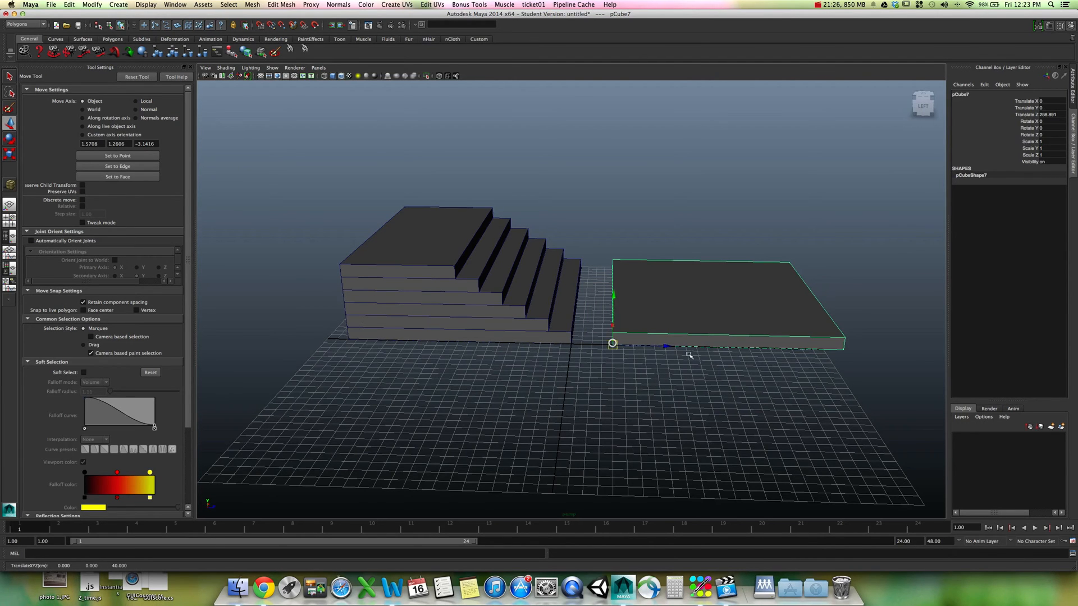
{"action": "left_click_drag", "start_coordinate": [688, 354], "coordinate": [699, 349], "text": "alt"}
{"action": "right_click_drag", "start_coordinate": [624, 346], "coordinate": [657, 354], "text": "alt"}
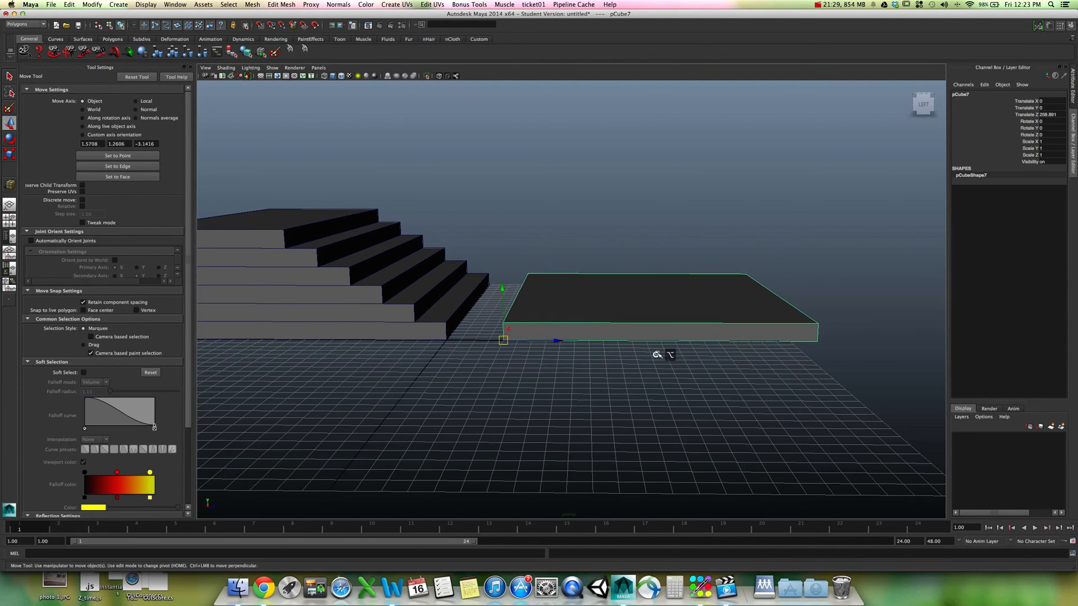
Step: Set the Duplicate Special options for the separate slab to a Translate Y offset of 12.904 and a Scale Z factor of 0.9
{"action": "left_click", "coordinate": [67, 5]}
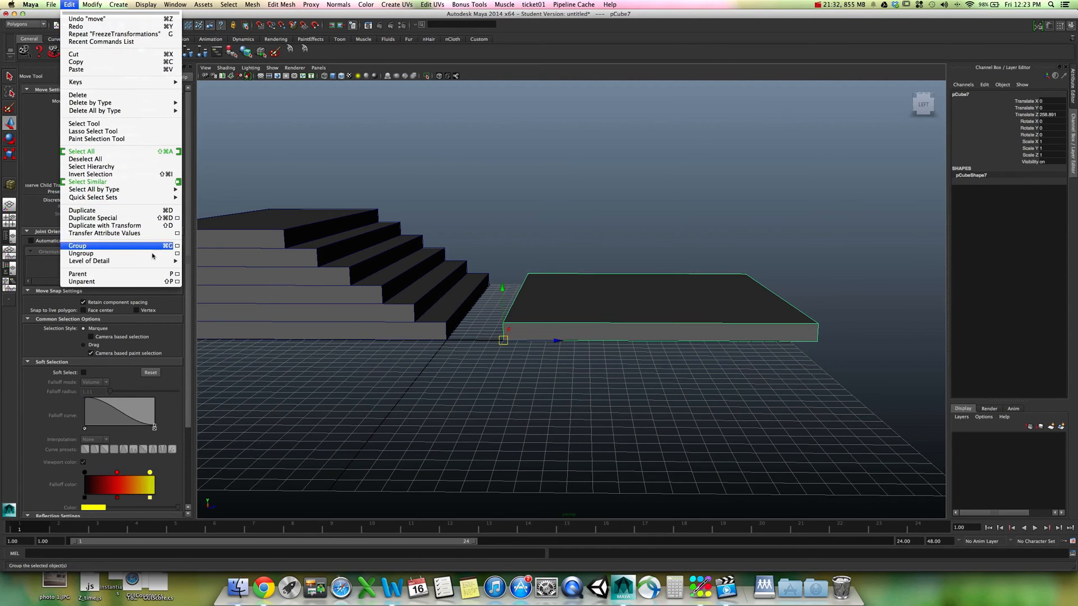
{"action": "left_click", "coordinate": [176, 217]}
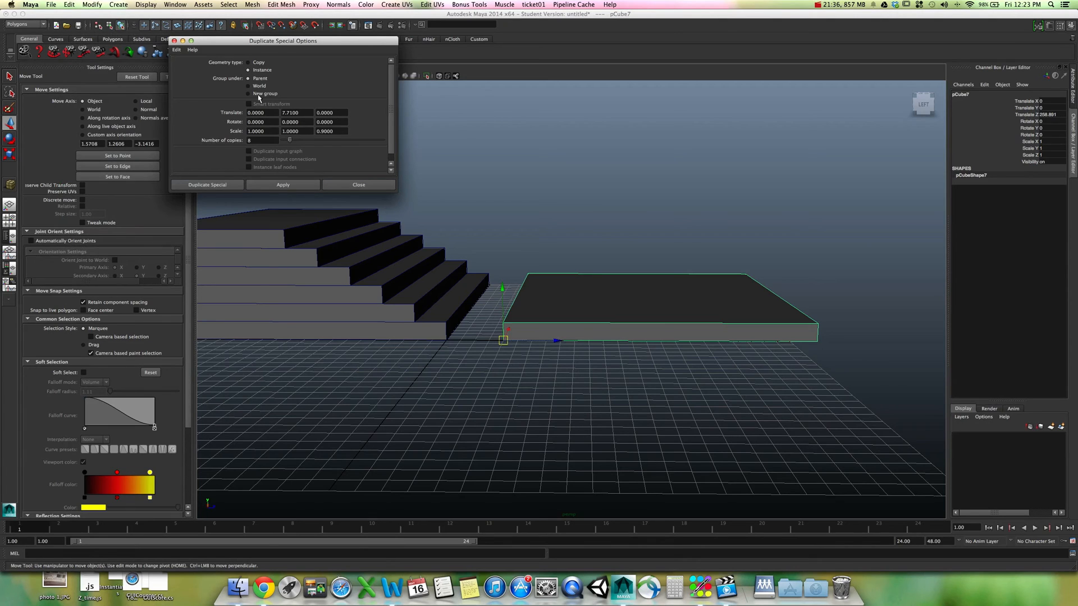
{"action": "left_click", "coordinate": [292, 113]}
{"action": "type", "text": "12.9040"}
{"action": "left_click", "coordinate": [261, 113]}
{"action": "left_click", "coordinate": [307, 113]}
{"action": "left_click", "coordinate": [335, 112]}
{"action": "double_click", "coordinate": [344, 130]}
{"action": "left_click", "coordinate": [348, 131]}
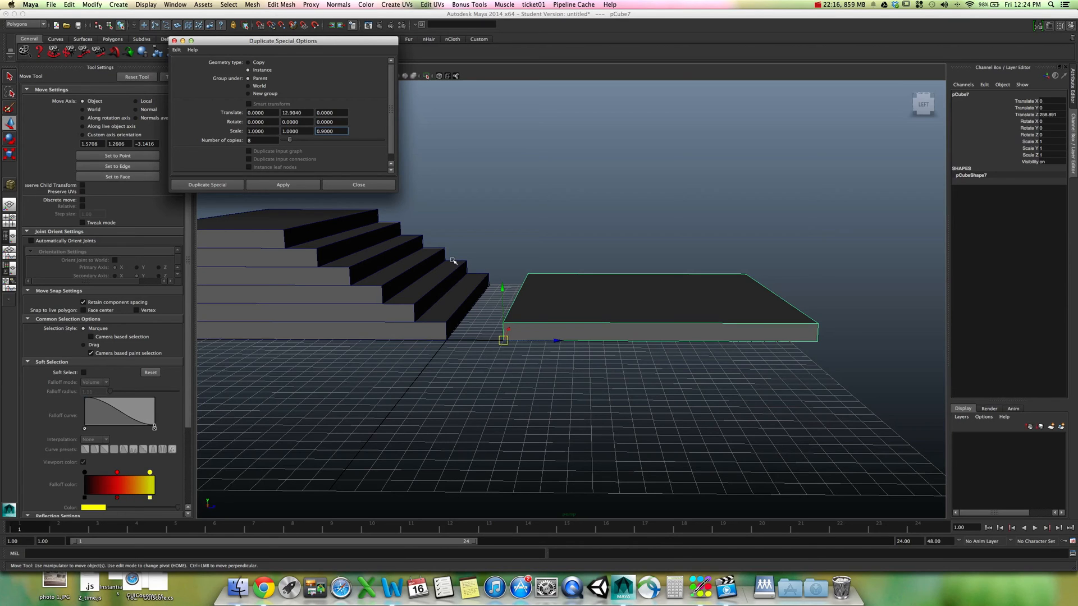
Step: Create eight instanced copies of the slab with Duplicate Special and close its options
{"action": "double_click", "coordinate": [250, 140]}
{"action": "left_click", "coordinate": [299, 186]}
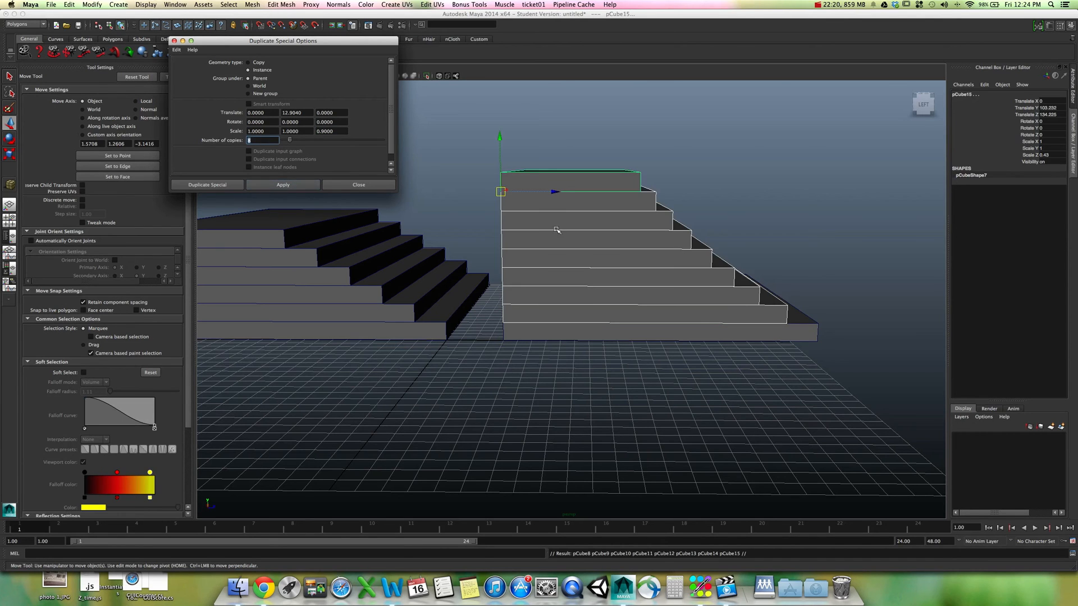
{"action": "left_click", "coordinate": [384, 186]}
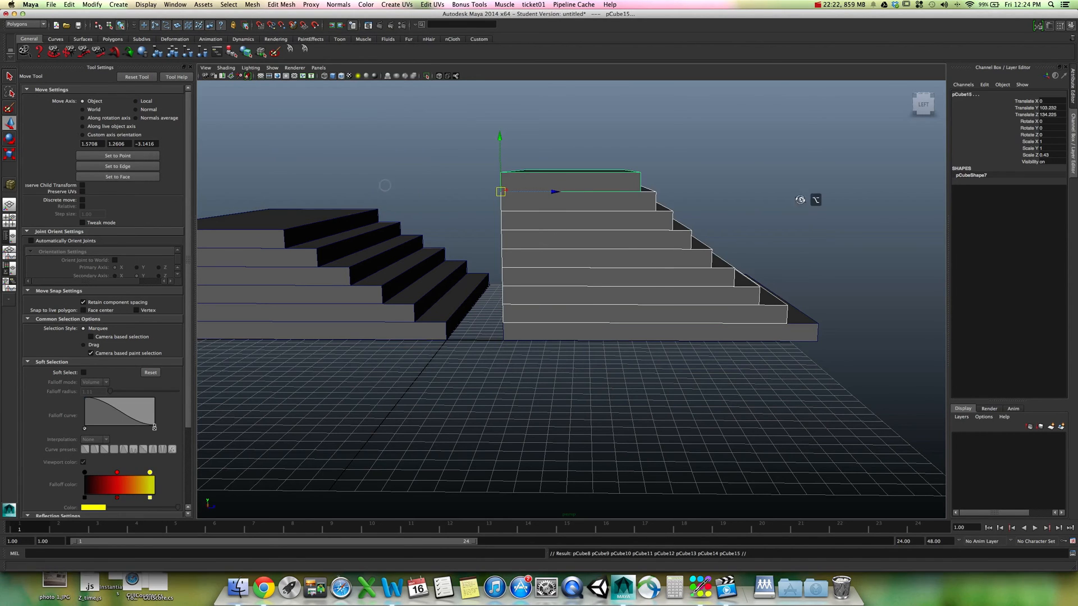
Step: Check the Translate and Scale Z values of the second staircase's slabs, going from the bottom slab upward
{"action": "left_click_drag", "start_coordinate": [801, 199], "coordinate": [776, 217], "text": "alt"}
{"action": "left_click", "coordinate": [758, 293]}
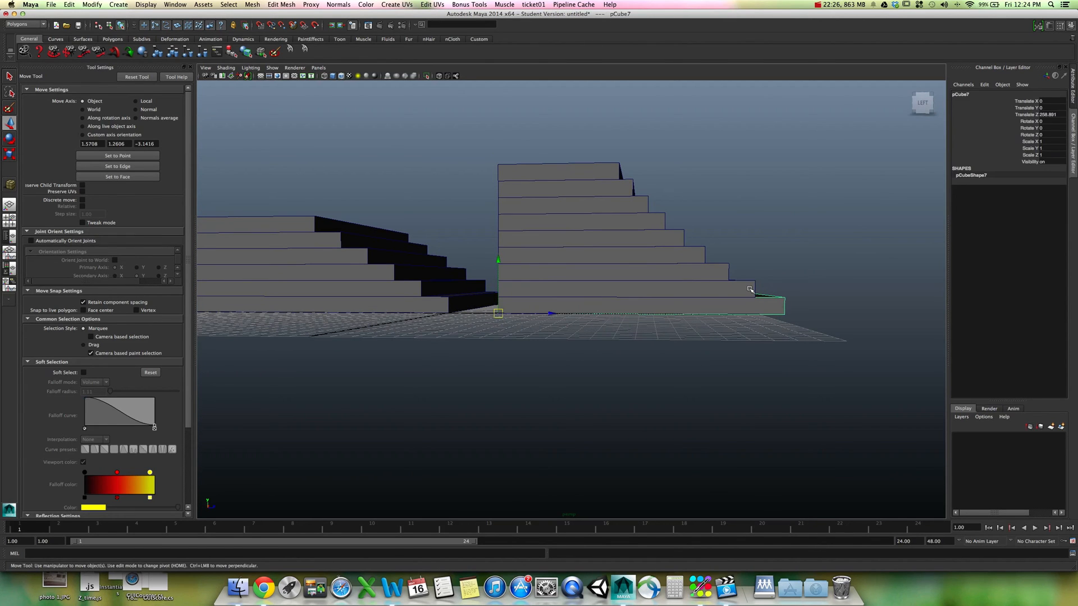
{"action": "key", "text": "shift+d"}
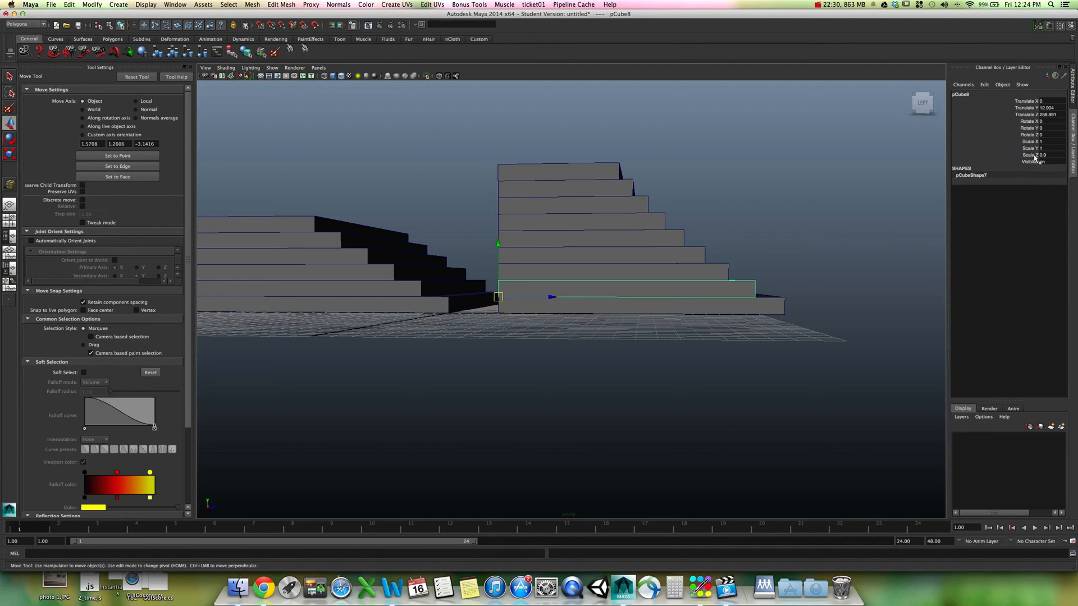
{"action": "key", "text": "shift+d"}
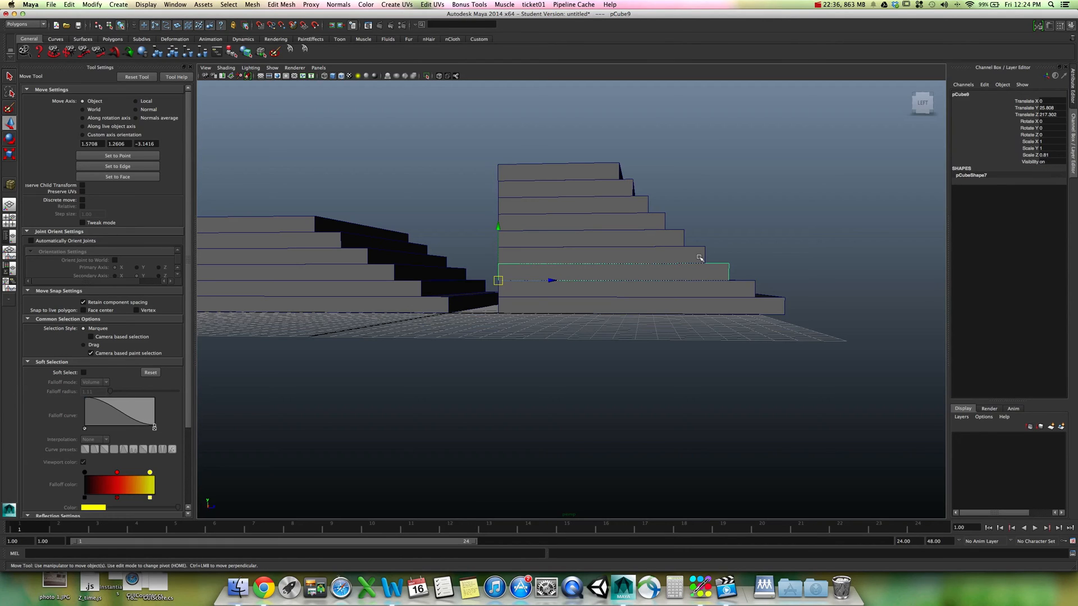
{"action": "key", "text": "shift+d"}
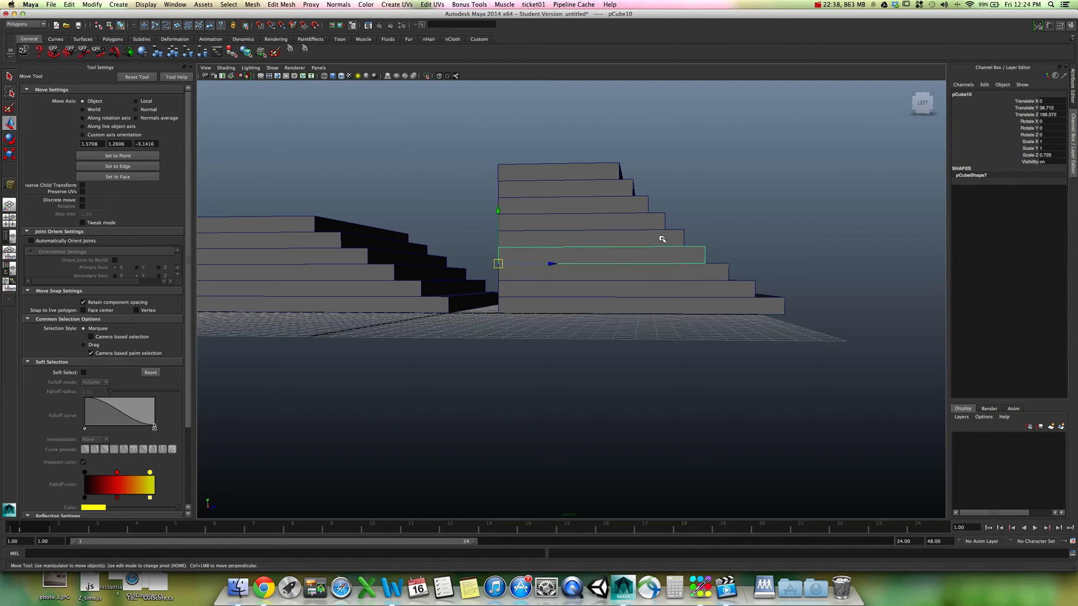
{"action": "key", "text": "shift+d"}
{"action": "key", "text": "shift+d"}
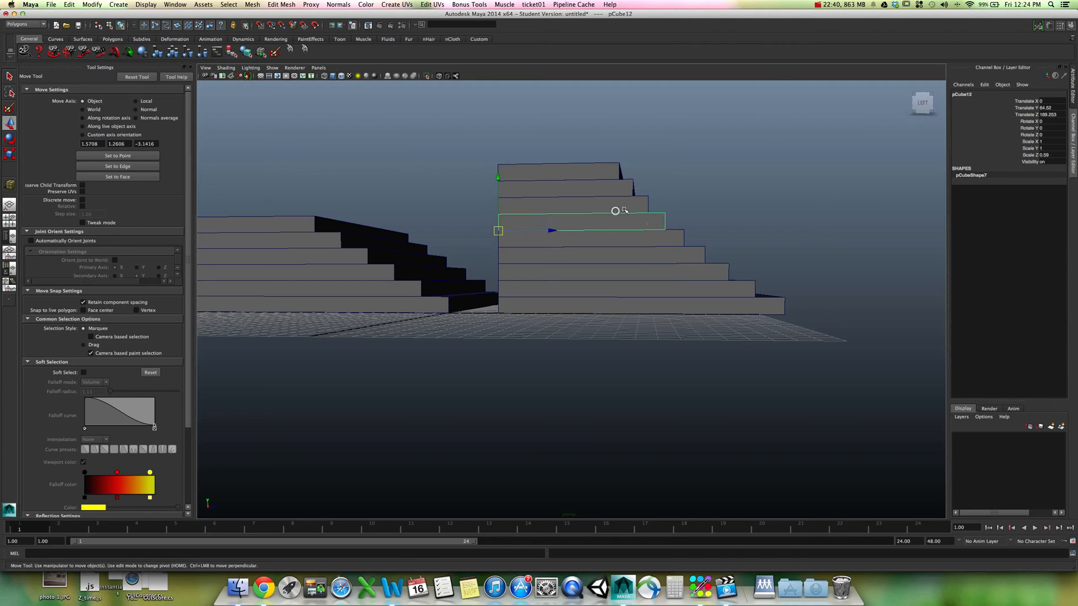
{"action": "key", "text": "shift+d"}
{"action": "key", "text": "shift+d"}
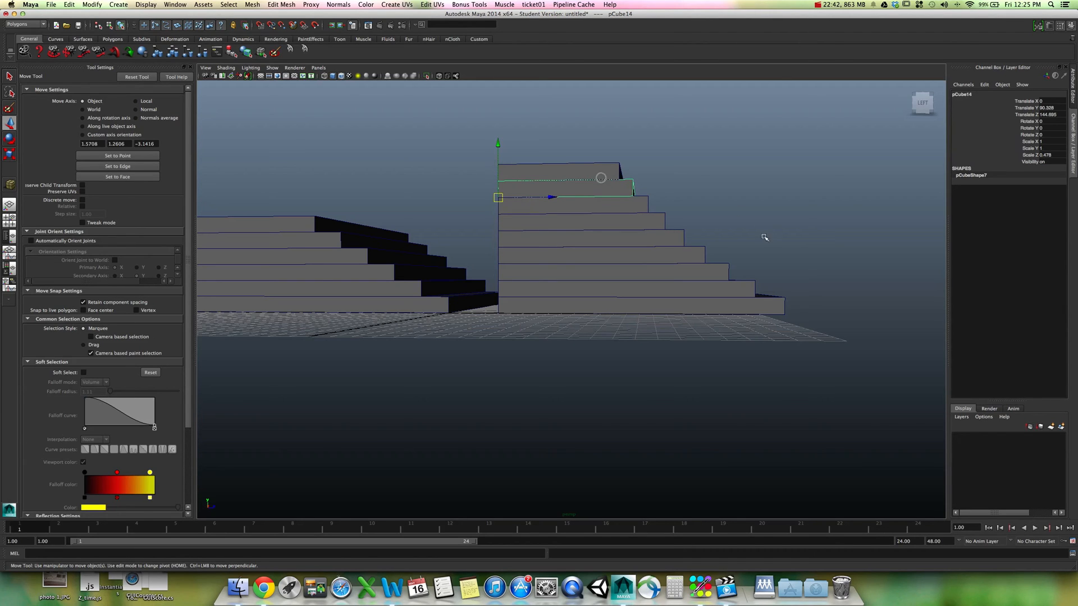
Step: Compare the Scale Z values of the second staircase's lowest four slabs again to see how each step shrinks
{"action": "left_click", "coordinate": [754, 303]}
{"action": "left_click", "coordinate": [736, 291]}
{"action": "left_click", "coordinate": [709, 275]}
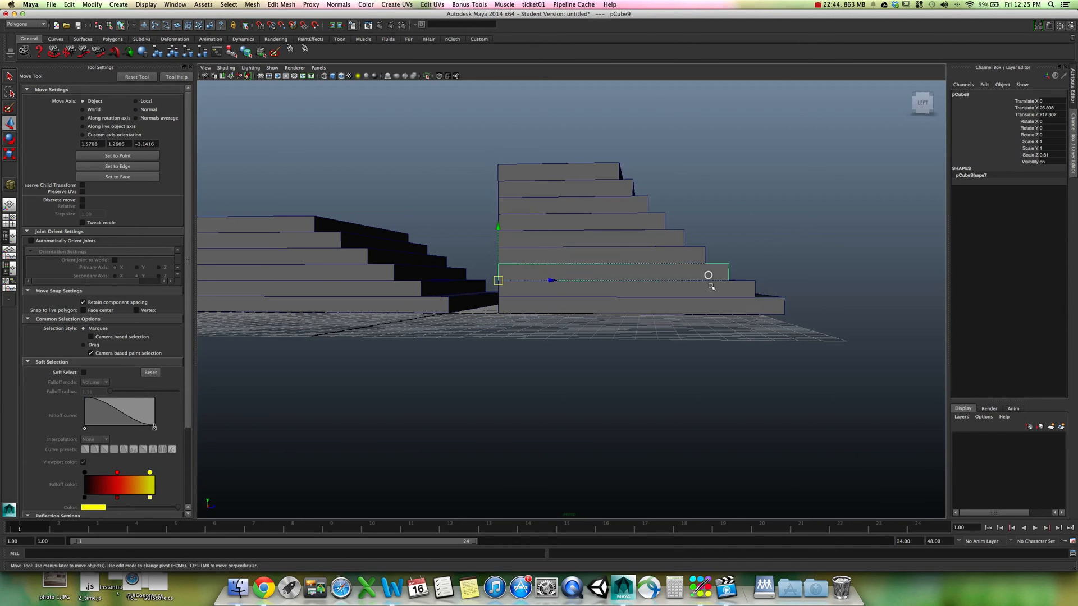
{"action": "left_click", "coordinate": [734, 295]}
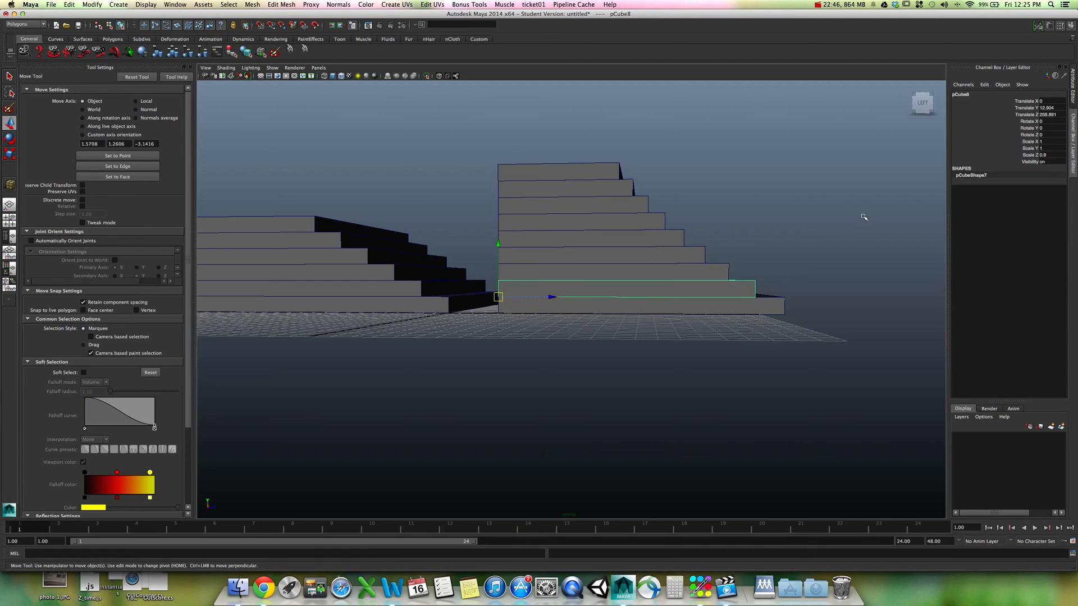
{"action": "left_click", "coordinate": [684, 271]}
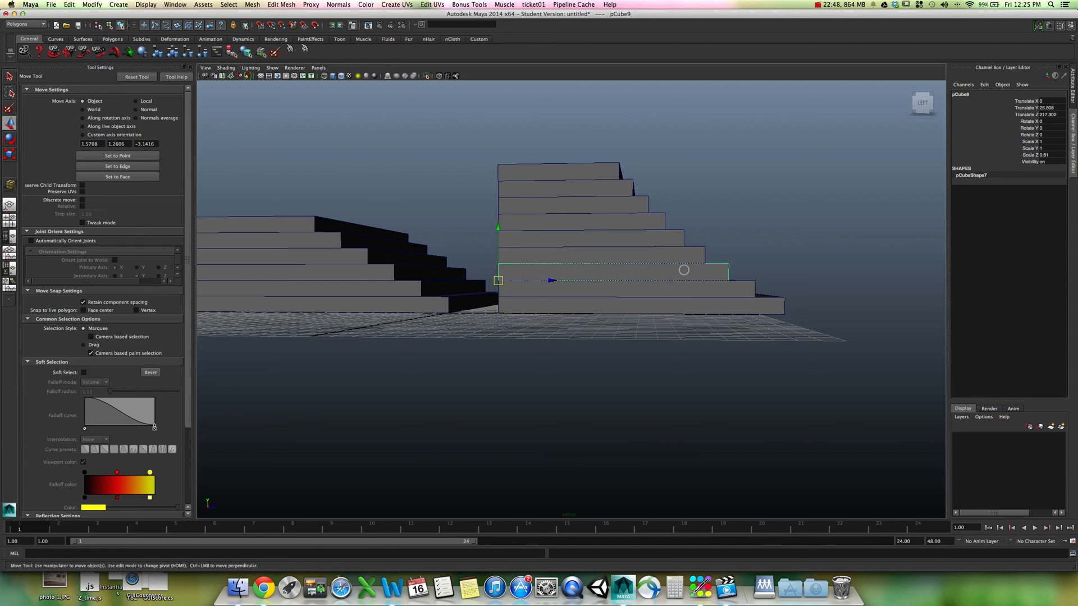
{"action": "left_click", "coordinate": [687, 254]}
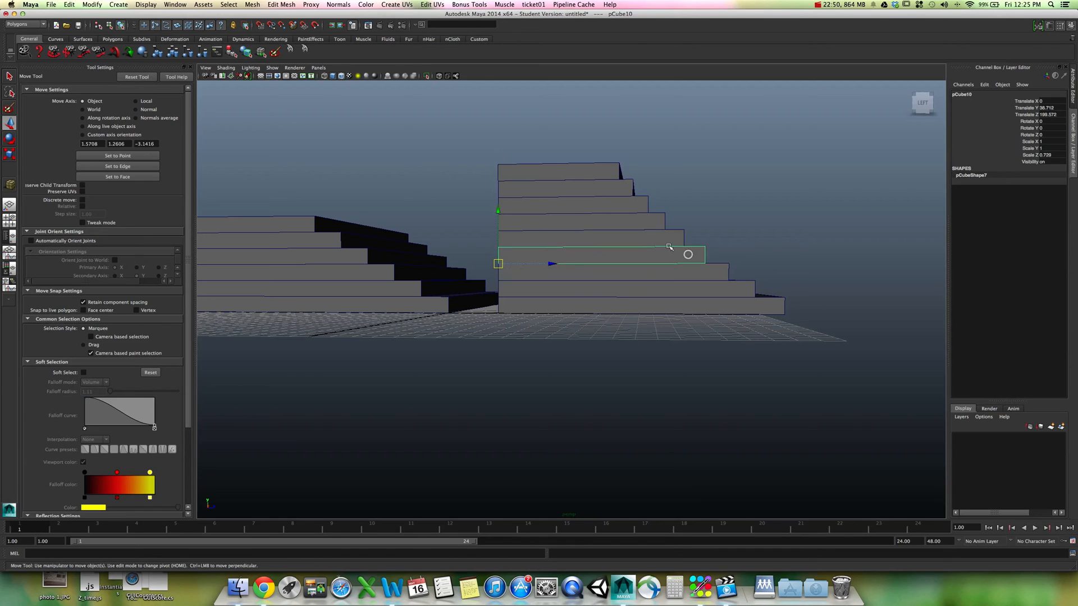
Step: Check the Translate and Scale Z values of the second staircase's upper slabs, going up to the top slab
{"action": "left_click", "coordinate": [666, 239]}
{"action": "left_click", "coordinate": [649, 223]}
{"action": "left_click", "coordinate": [633, 208]}
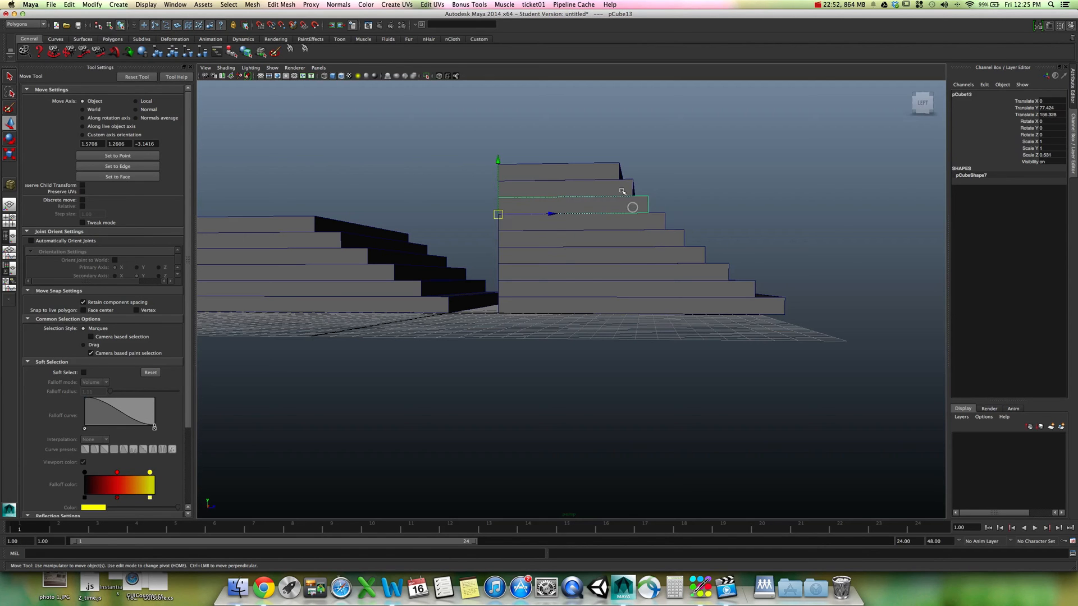
{"action": "left_click", "coordinate": [621, 190]}
{"action": "left_click", "coordinate": [607, 170]}
{"action": "left_click_drag", "start_coordinate": [756, 221], "coordinate": [716, 250], "text": "alt"}
{"action": "left_click_drag", "start_coordinate": [618, 239], "coordinate": [631, 232], "text": "alt"}
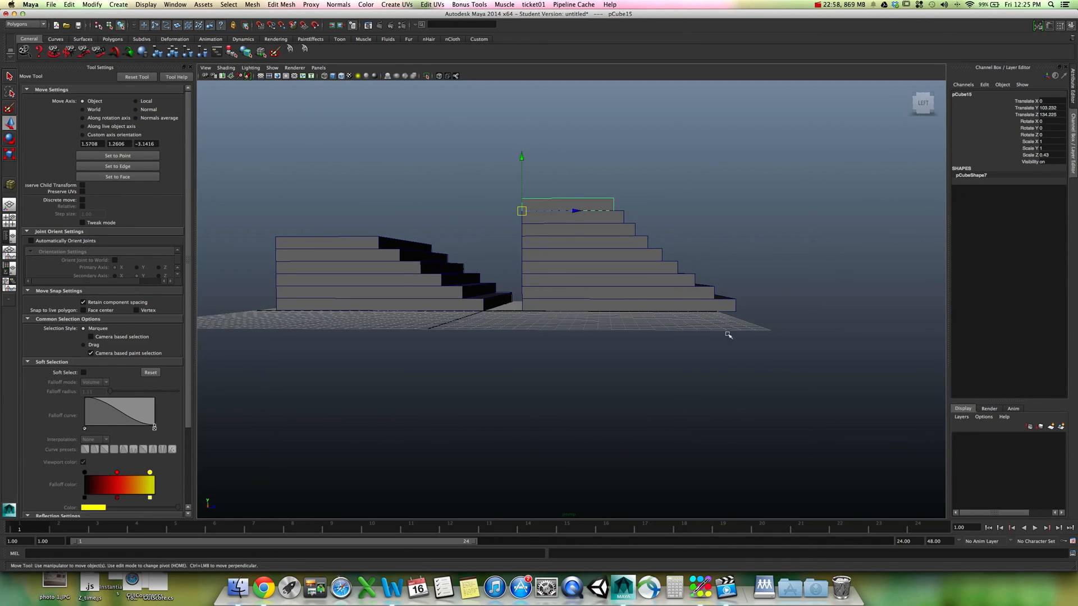
Step: Select the second staircase's bottom slab and compare the shapes of both staircases from the side and from above
{"action": "left_click", "coordinate": [723, 307]}
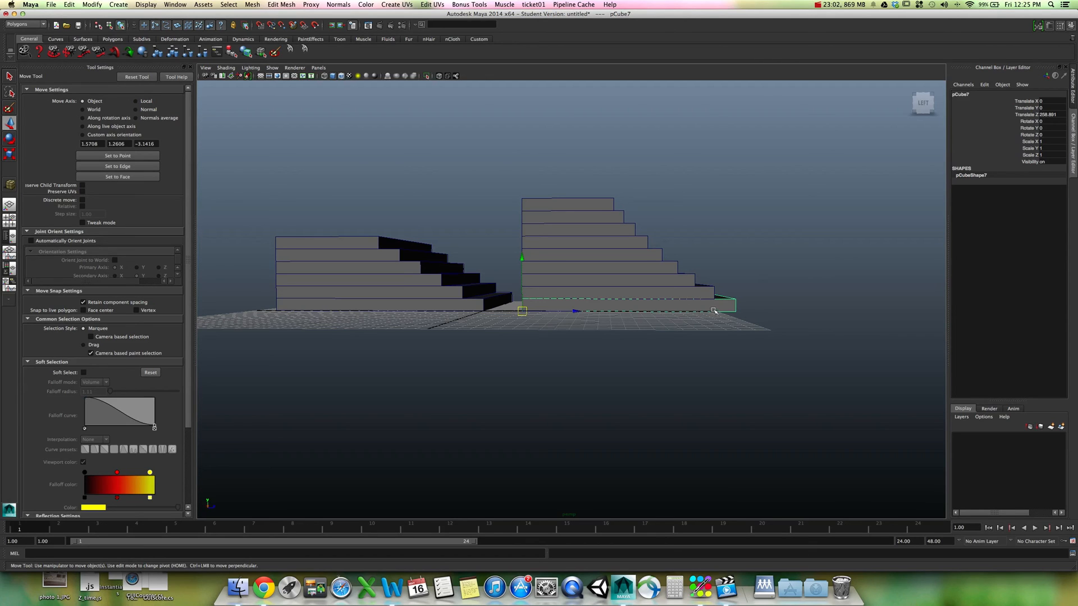
{"action": "left_click_drag", "start_coordinate": [713, 310], "coordinate": [721, 315], "text": "alt"}
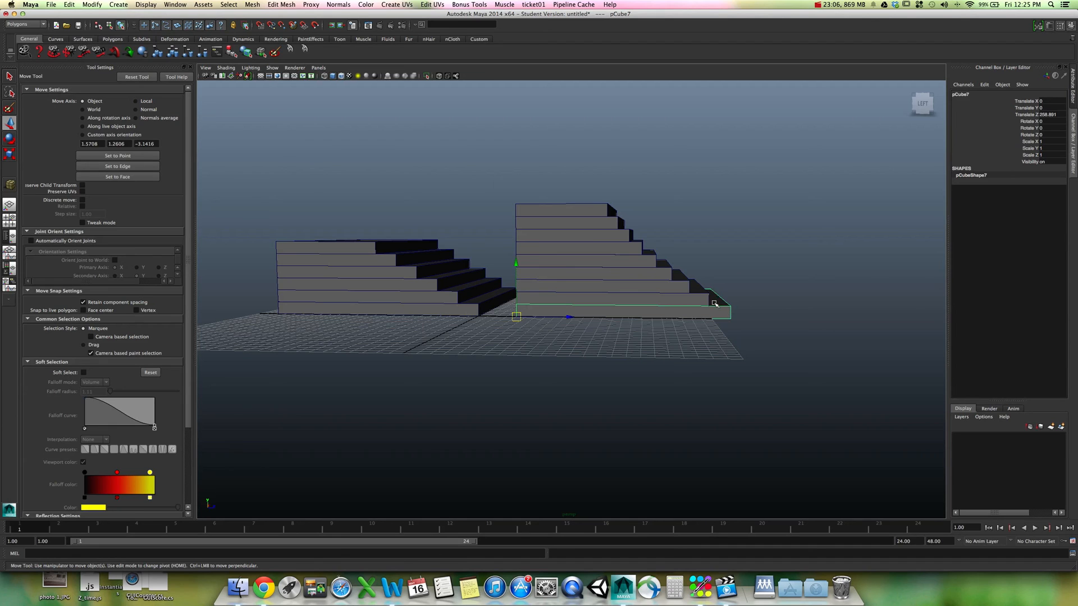
{"action": "left_click_drag", "start_coordinate": [451, 288], "coordinate": [489, 286], "text": "alt"}
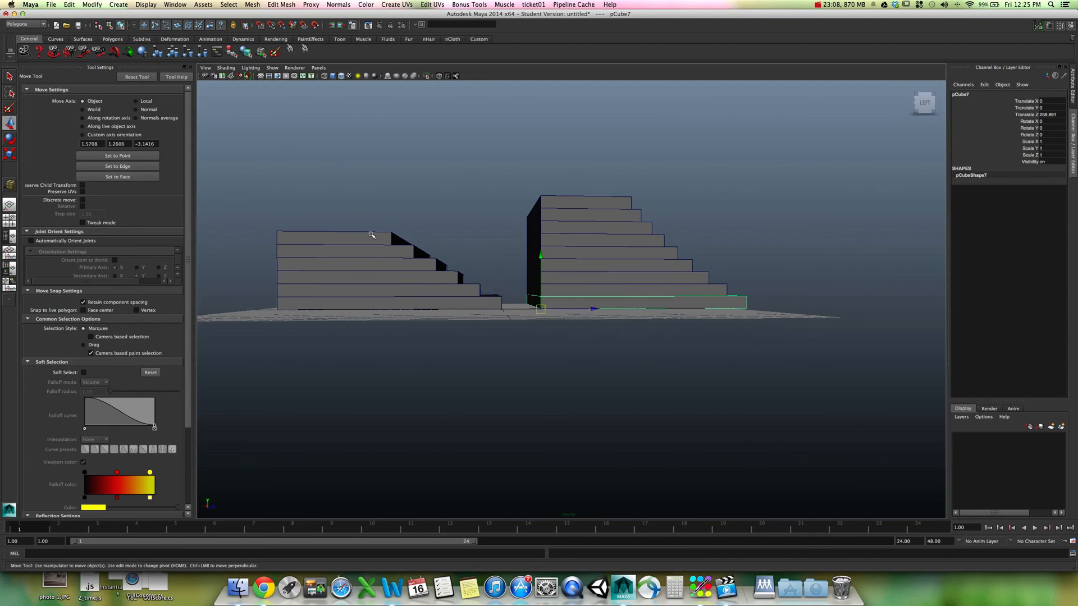
{"action": "left_click_drag", "start_coordinate": [770, 328], "coordinate": [621, 318], "text": "alt"}
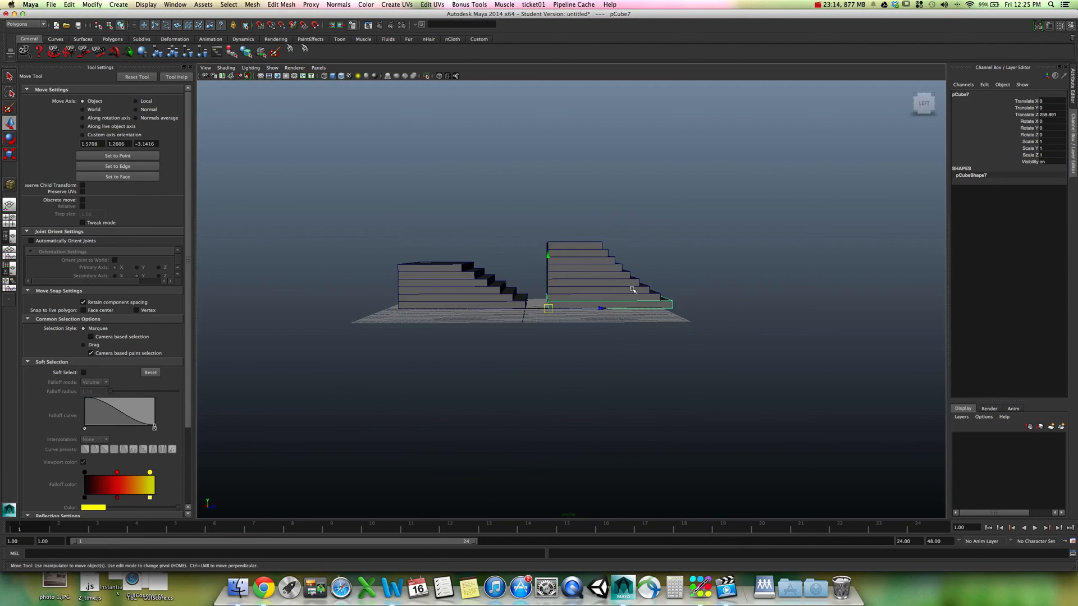
{"action": "mouse_move", "coordinate": [642, 292]}
{"action": "left_mouse_down", "text": "alt"}
{"action": "mouse_move", "coordinate": [624, 306]}
{"action": "mouse_move", "coordinate": [622, 350]}
{"action": "mouse_move", "coordinate": [654, 298]}
{"action": "left_mouse_up", "text": "alt"}
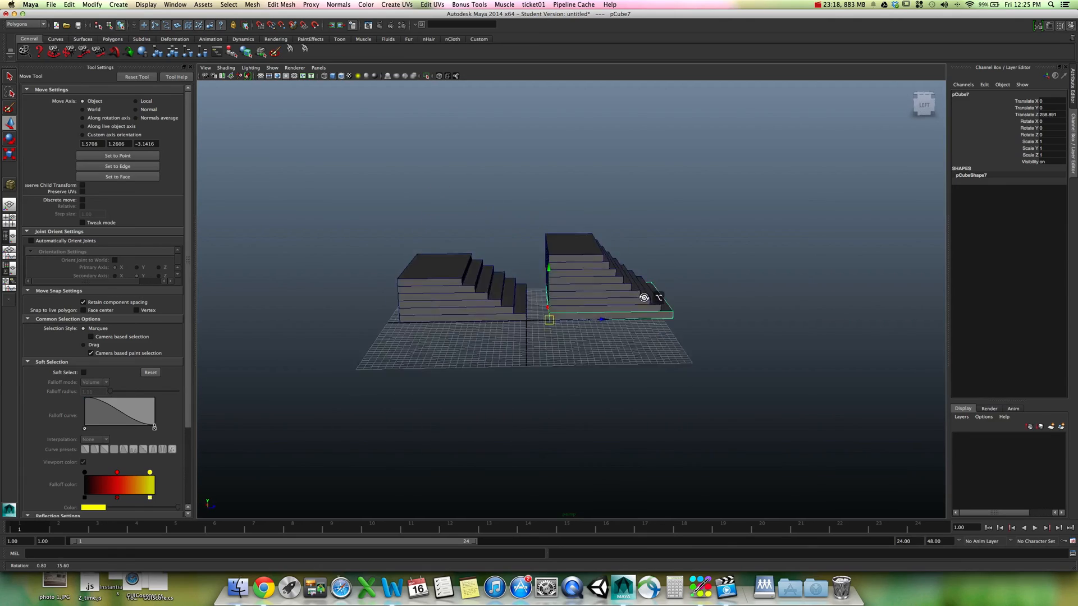
{"action": "right_click_drag", "start_coordinate": [654, 298], "coordinate": [748, 312], "text": "alt"}
{"action": "left_click_drag", "start_coordinate": [747, 311], "coordinate": [715, 313], "text": "alt"}
{"action": "right_click_drag", "start_coordinate": [714, 313], "coordinate": [696, 319], "text": "alt"}
{"action": "left_click_drag", "start_coordinate": [695, 320], "coordinate": [643, 302], "text": "alt"}
{"action": "left_click_drag", "start_coordinate": [496, 366], "coordinate": [570, 387], "text": "alt"}
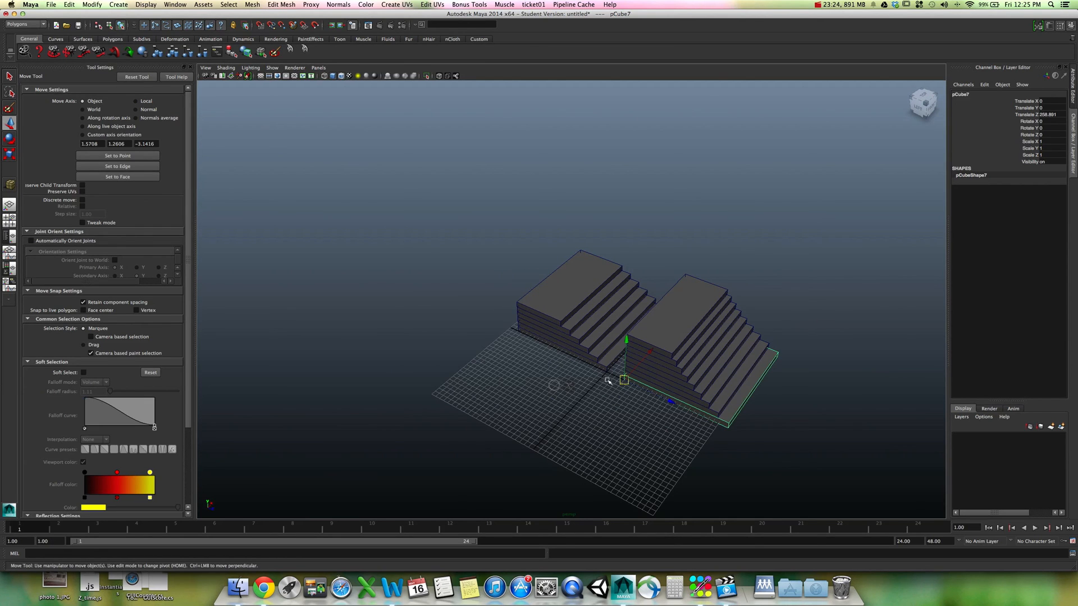
Step: Try moving the second staircase's top slab along its X axis, and undo the move
{"action": "left_click", "coordinate": [606, 369]}
{"action": "left_click", "coordinate": [613, 399]}
{"action": "left_click", "coordinate": [655, 345]}
{"action": "left_click_drag", "start_coordinate": [689, 388], "coordinate": [639, 404], "text": "alt"}
{"action": "left_click_drag", "start_coordinate": [594, 339], "coordinate": [598, 340]}
{"action": "key", "text": "z"}
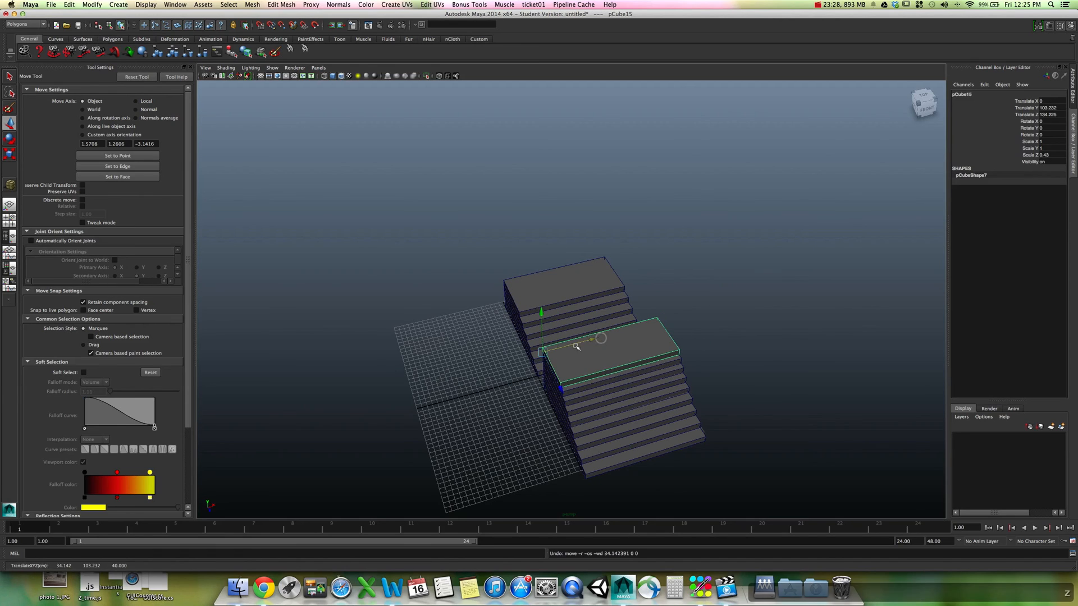
Step: Try rotating the top slab about the X axis and scaling it, undoing each change
{"action": "key", "text": "e"}
{"action": "key", "text": "z"}
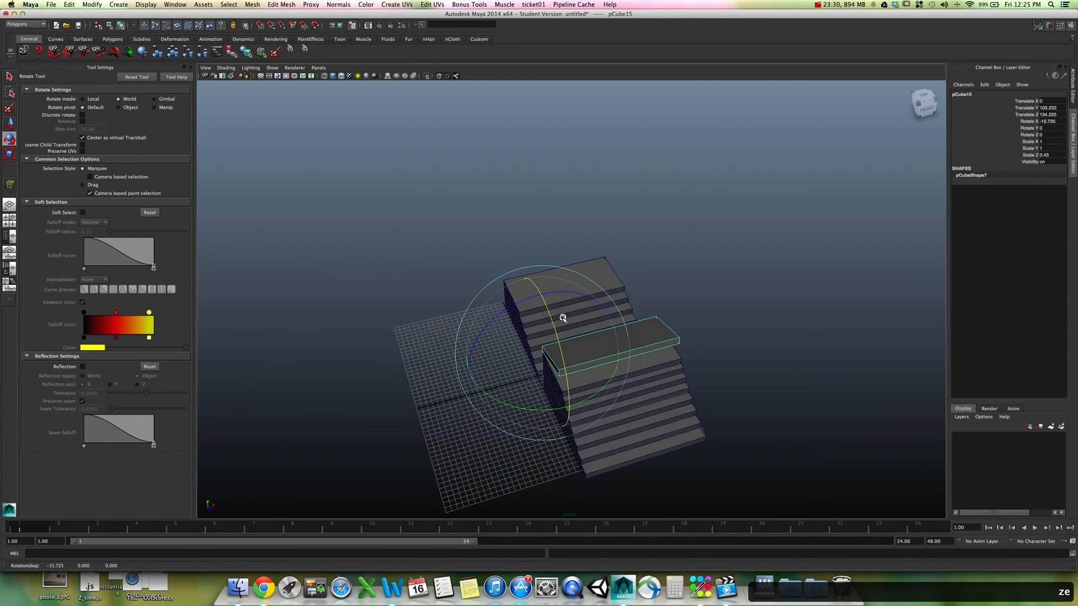
{"action": "key", "text": "r"}
{"action": "mouse_move", "coordinate": [612, 334]}
{"action": "left_mouse_down"}
{"action": "mouse_move", "coordinate": [627, 334]}
{"action": "mouse_move", "coordinate": [615, 334]}
{"action": "left_mouse_up"}
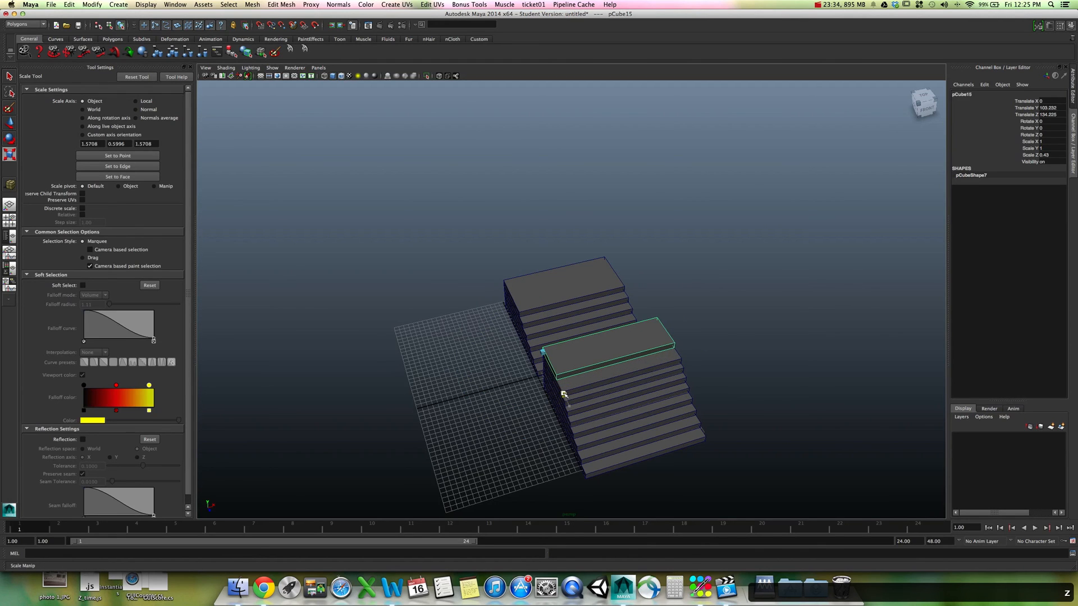
{"action": "left_click_drag", "start_coordinate": [572, 406], "coordinate": [617, 373], "text": "alt"}
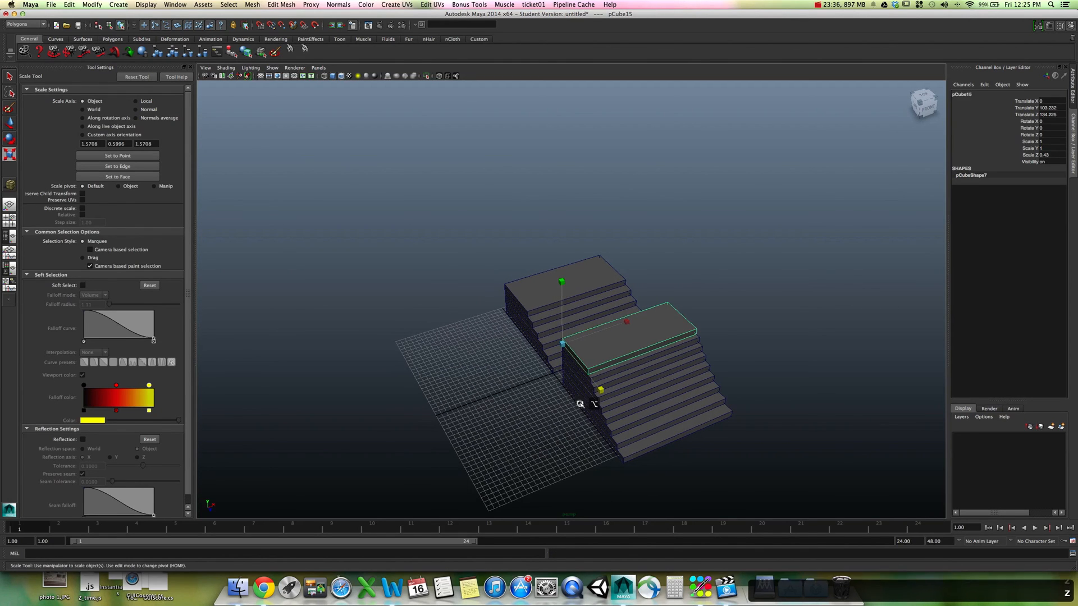
Step: Try snapping the top slab's pivot to its front corner vertex, undo the pivot change and leave pivot editing
{"action": "key", "text": "w"}
{"action": "key", "text": "Home"}
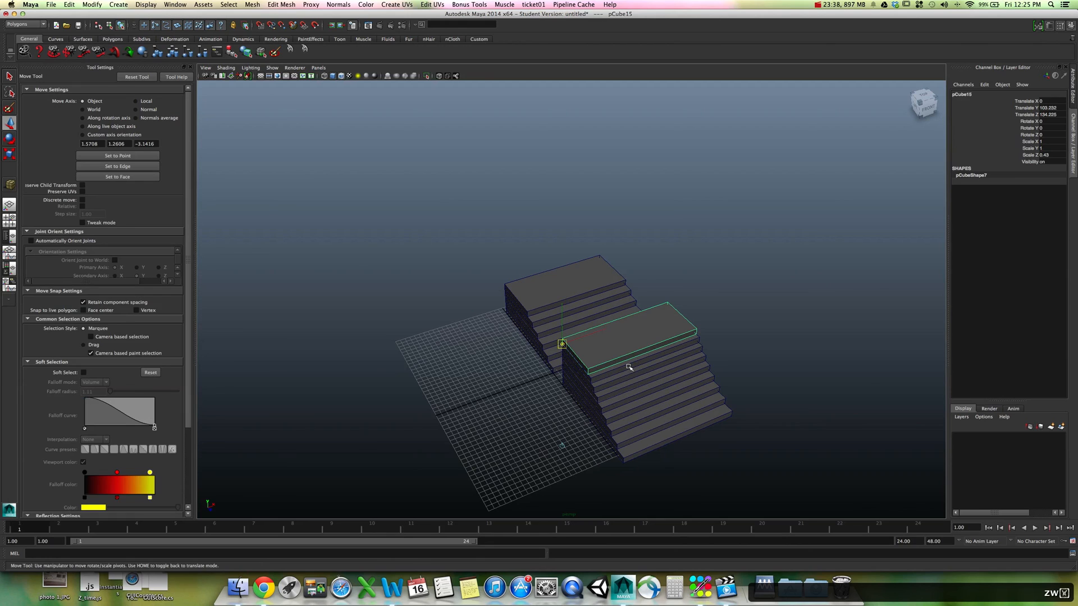
{"action": "key", "text": "v"}
{"action": "mouse_move", "coordinate": [576, 357]}
{"action": "left_mouse_down"}
{"action": "mouse_move", "coordinate": [587, 373]}
{"action": "mouse_move", "coordinate": [699, 334]}
{"action": "mouse_move", "coordinate": [591, 349]}
{"action": "left_mouse_up"}
{"action": "key", "text": "v"}
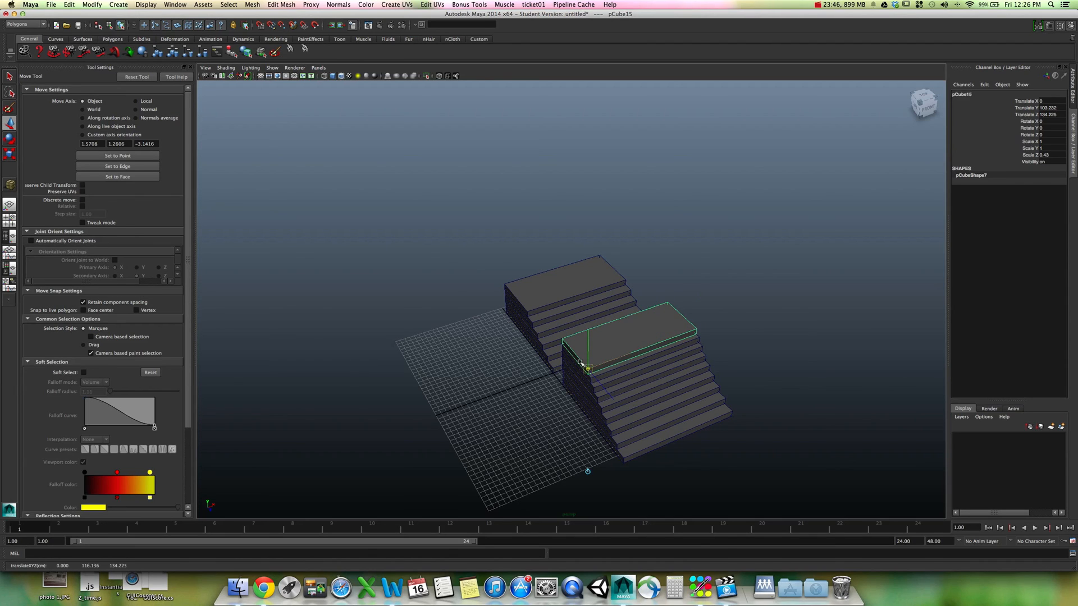
{"action": "key", "text": "z"}
{"action": "key", "text": "z"}
{"action": "key", "text": "Home"}
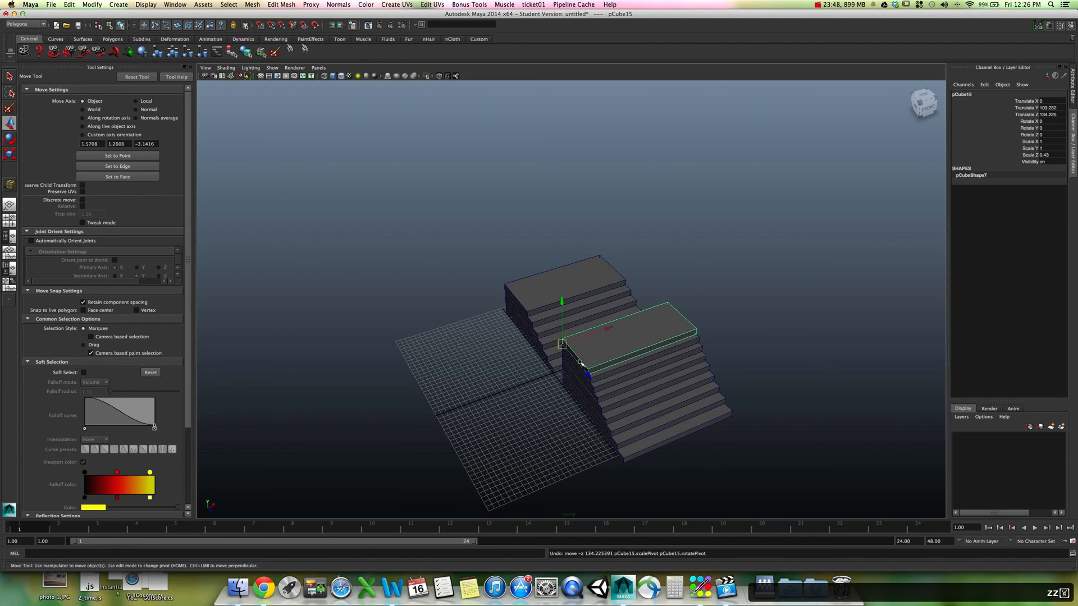
Step: Move the second staircase's top slab onto the ground grid with grid snapping, and delete it
{"action": "key", "text": "x"}
{"action": "middle_click_drag", "start_coordinate": [546, 370], "coordinate": [475, 418]}
{"action": "key", "text": "BackSpace"}
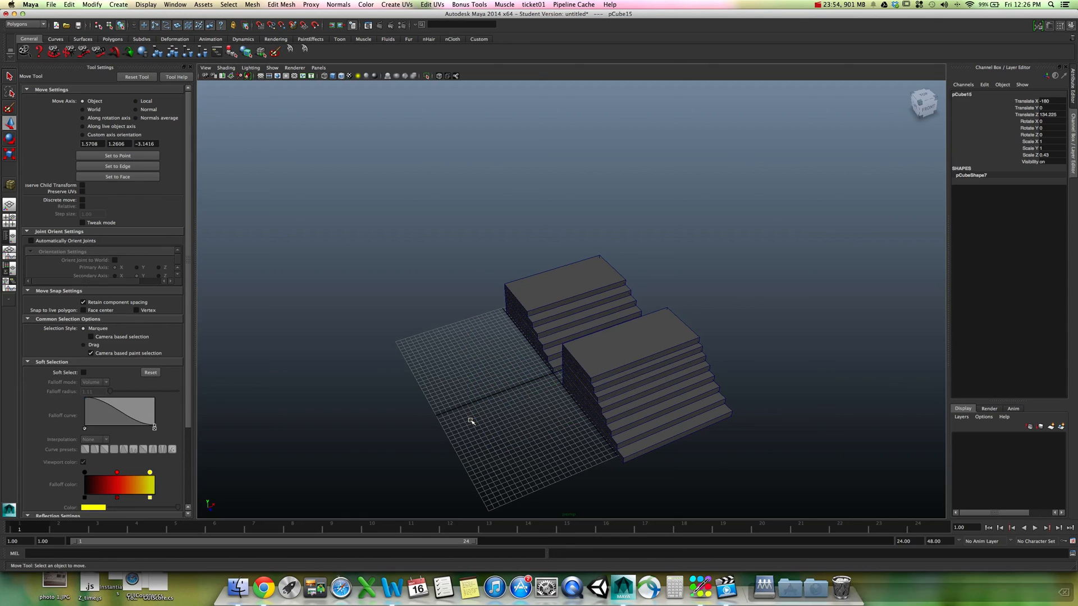
Step: Inspect the Translate Z and Scale Z channels of the first staircase's bottom slab, and clear the selection
{"action": "left_click_drag", "start_coordinate": [572, 404], "coordinate": [714, 428], "text": "alt"}
{"action": "left_click", "coordinate": [564, 393]}
{"action": "left_click", "coordinate": [576, 399]}
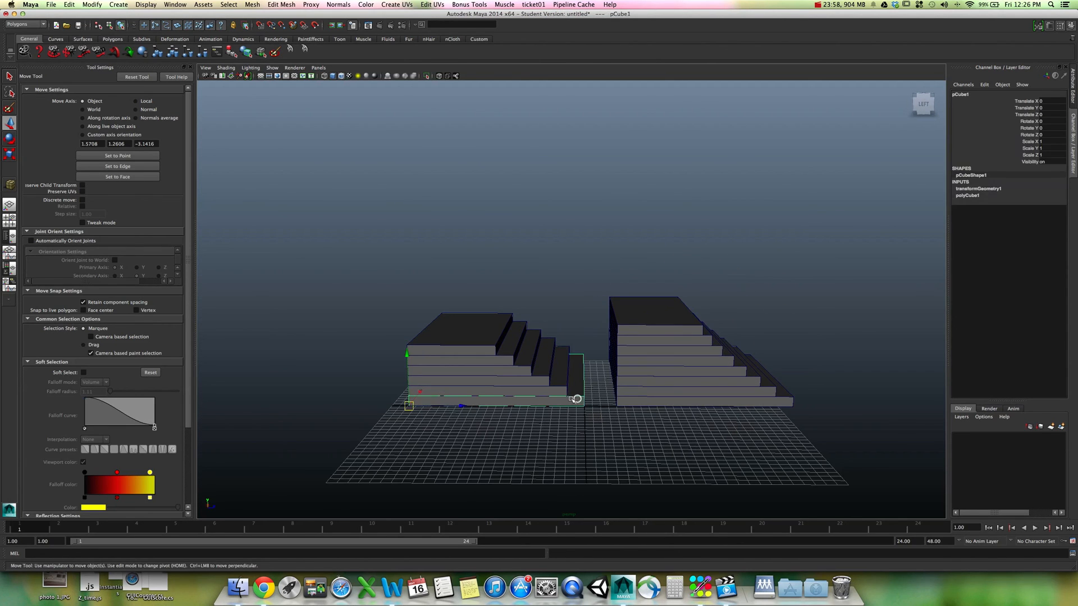
{"action": "left_click_drag", "start_coordinate": [630, 361], "coordinate": [595, 371], "text": "alt"}
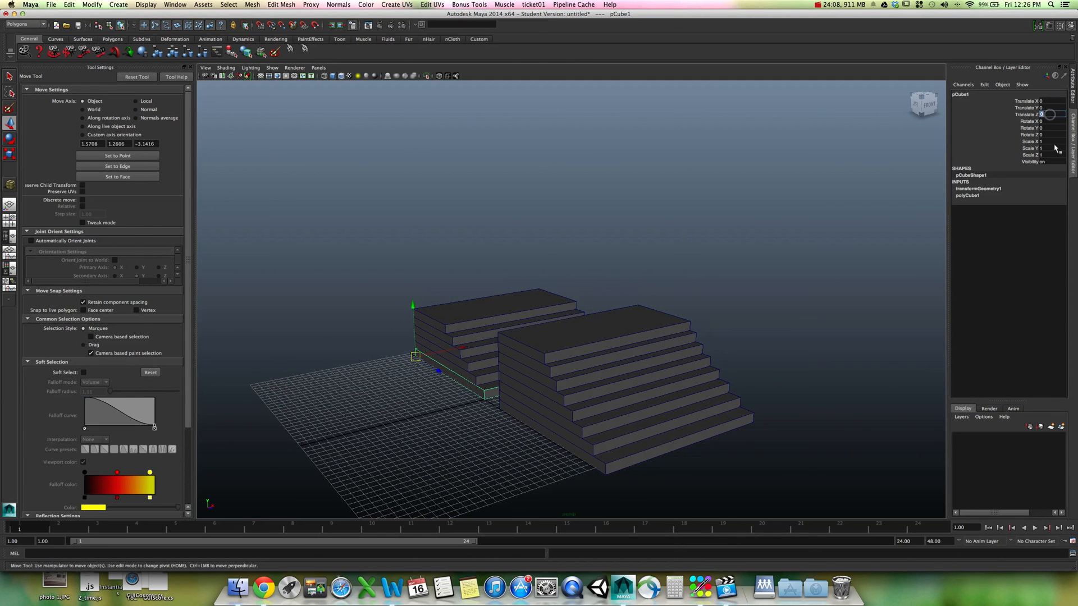
{"action": "left_click_drag", "start_coordinate": [605, 335], "coordinate": [634, 337], "text": "alt"}
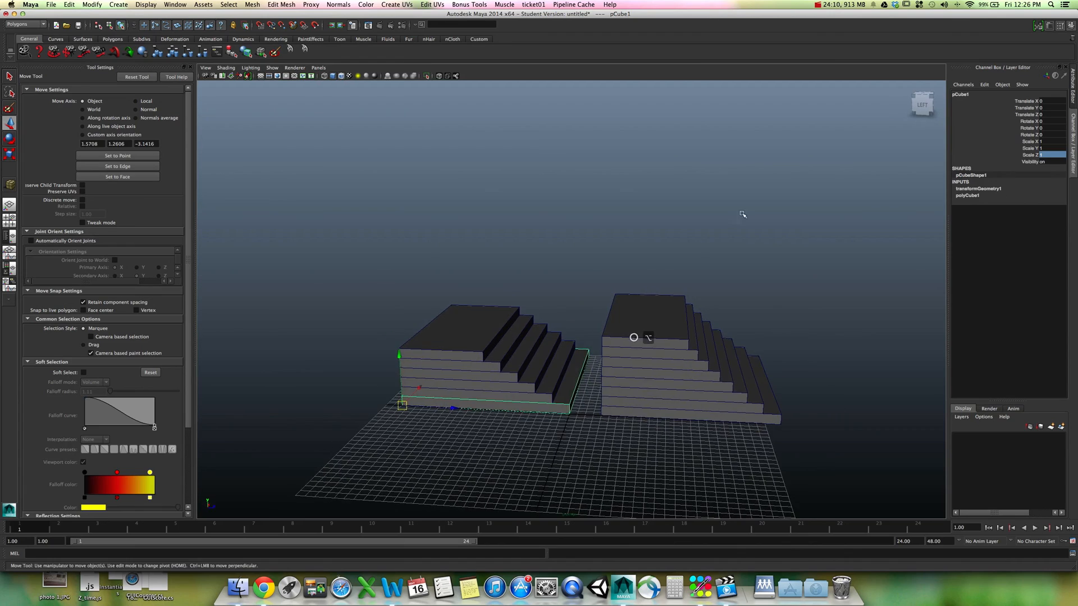
{"action": "left_click", "coordinate": [741, 213]}
Step: Review the transform values of the second staircase's remaining slabs from bottom to top, and clear the selection
{"action": "mouse_move", "coordinate": [742, 216]}
{"action": "left_mouse_down", "text": "alt"}
{"action": "mouse_move", "coordinate": [751, 258]}
{"action": "mouse_move", "coordinate": [595, 251]}
{"action": "mouse_move", "coordinate": [655, 229]}
{"action": "mouse_move", "coordinate": [741, 231]}
{"action": "left_mouse_up", "text": "alt"}
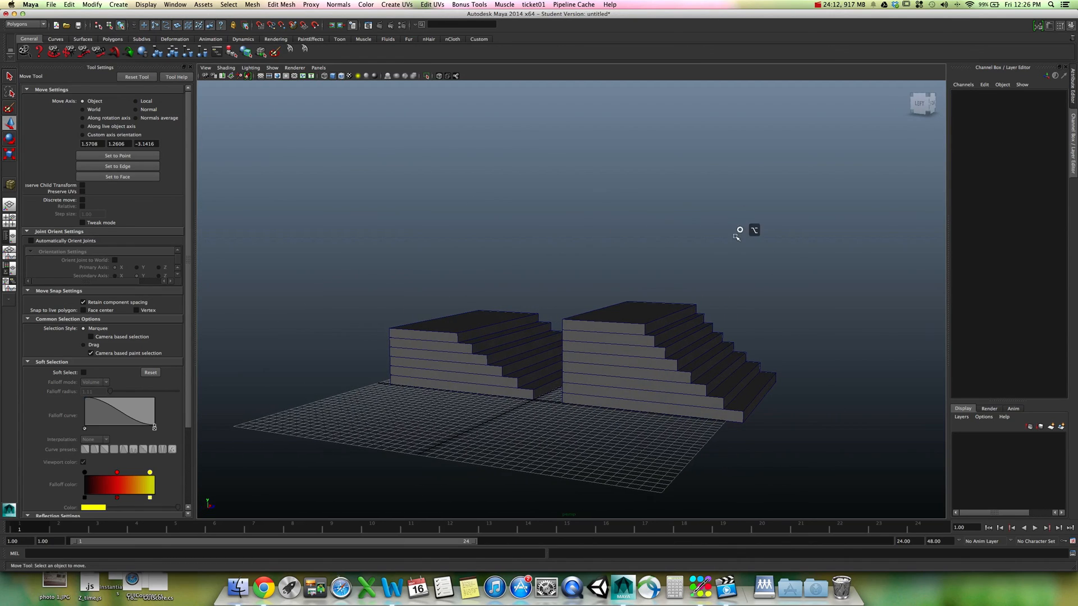
{"action": "left_click", "coordinate": [623, 308]}
{"action": "left_click_drag", "start_coordinate": [635, 310], "coordinate": [650, 304], "text": "alt"}
{"action": "left_click", "coordinate": [783, 383]}
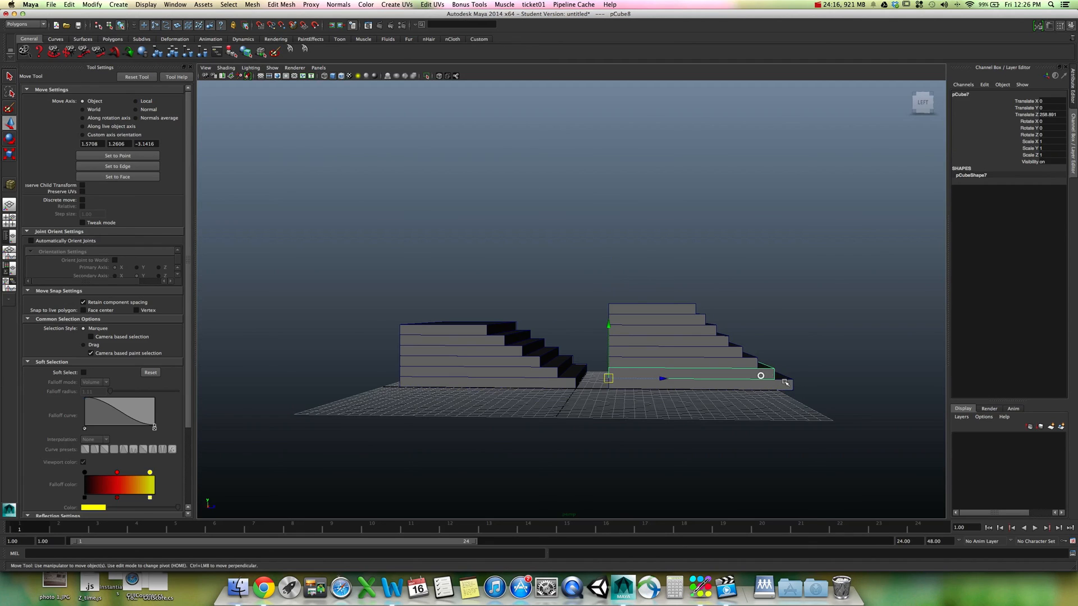
{"action": "left_click", "coordinate": [752, 365]}
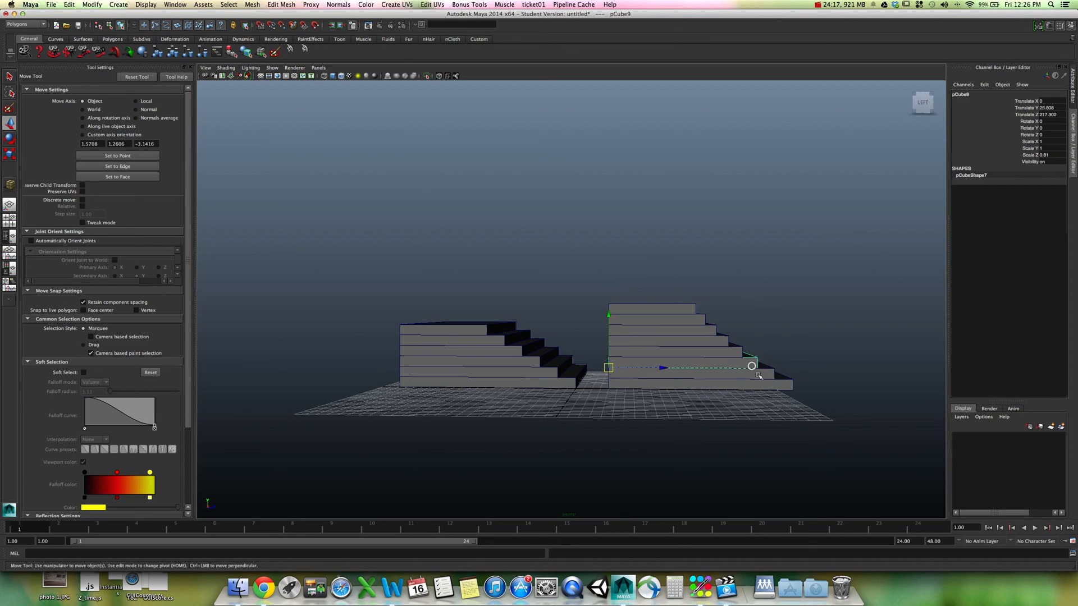
{"action": "left_click", "coordinate": [714, 352]}
{"action": "left_click", "coordinate": [704, 343]}
{"action": "left_click", "coordinate": [701, 329]}
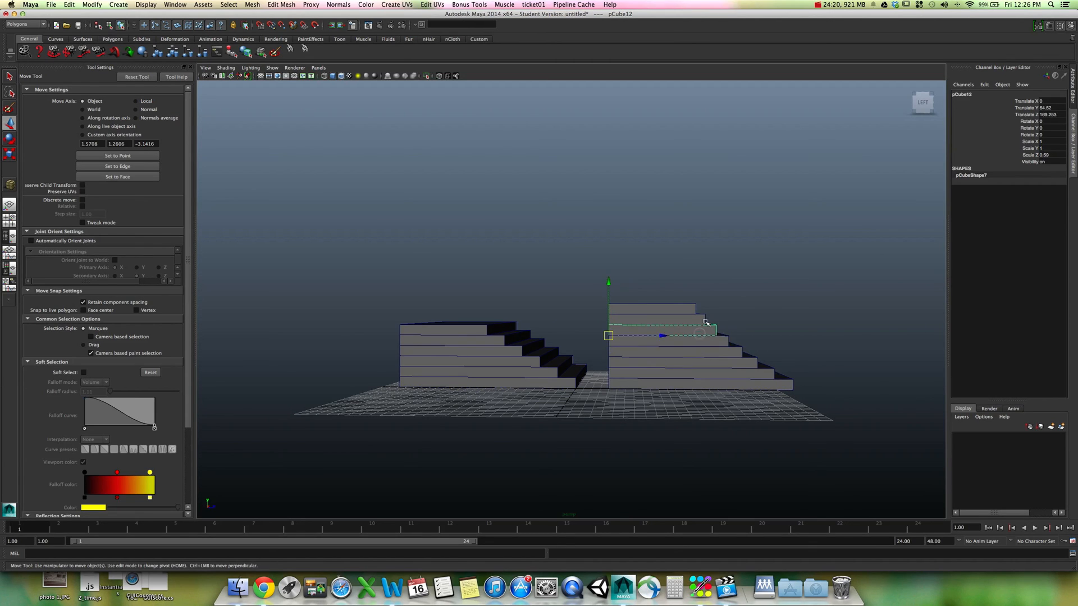
{"action": "left_click", "coordinate": [705, 321]}
{"action": "left_click", "coordinate": [684, 308]}
{"action": "left_click_drag", "start_coordinate": [741, 303], "coordinate": [791, 320], "text": "alt"}
{"action": "left_click", "coordinate": [768, 312]}
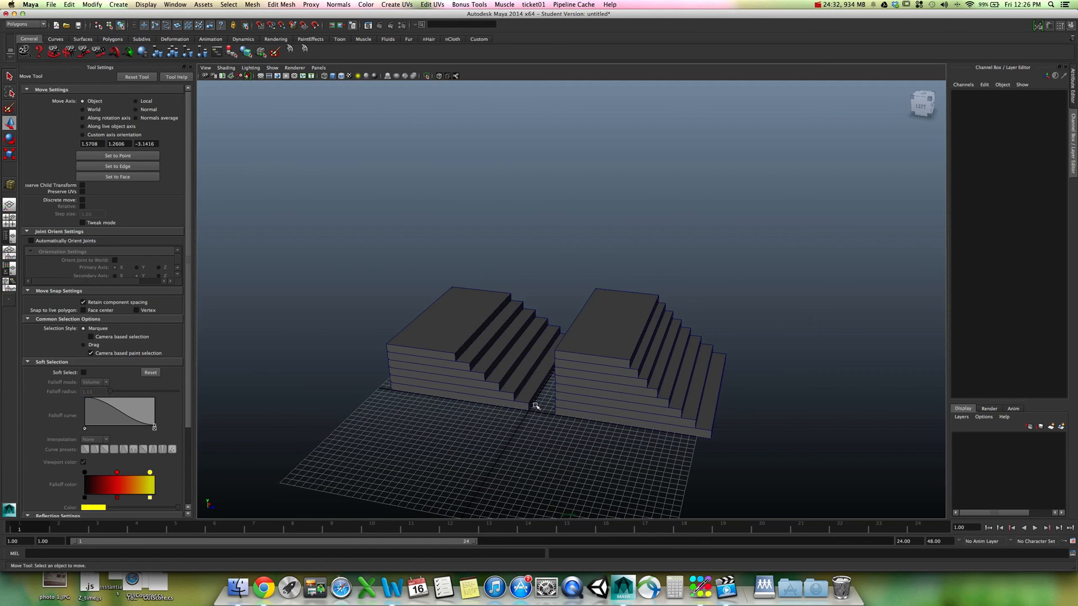
Step: Select all slabs of the first staircase together
{"action": "left_click_drag", "start_coordinate": [539, 405], "coordinate": [644, 352], "text": "alt"}
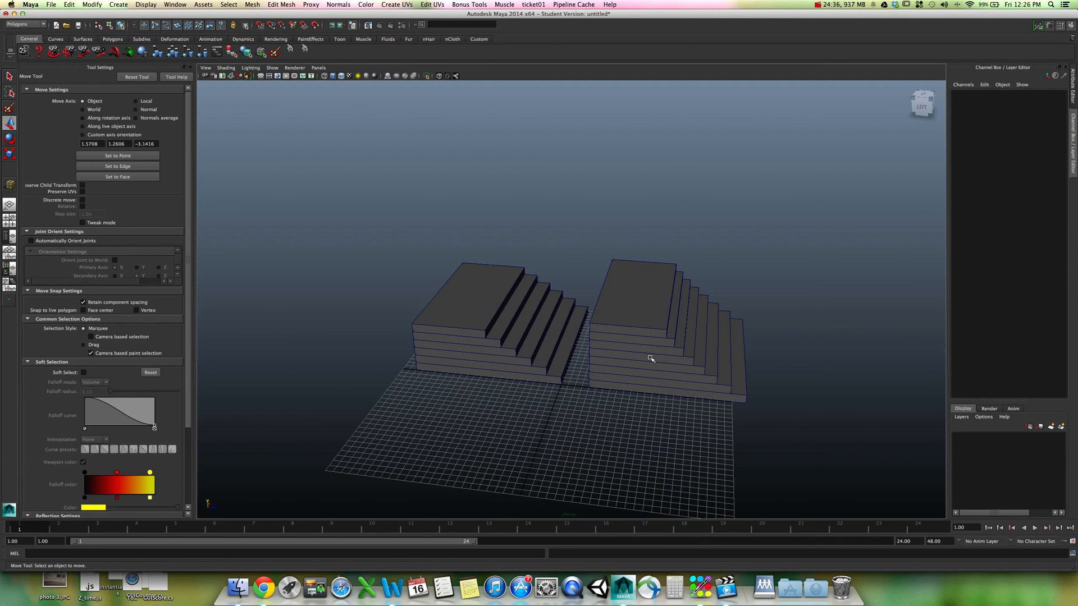
{"action": "mouse_move", "coordinate": [624, 365]}
{"action": "left_mouse_down", "text": "alt"}
{"action": "mouse_move", "coordinate": [611, 356]}
{"action": "mouse_move", "coordinate": [634, 369]}
{"action": "left_mouse_up", "text": "alt"}
{"action": "right_click_drag", "start_coordinate": [633, 369], "coordinate": [632, 368], "text": "alt"}
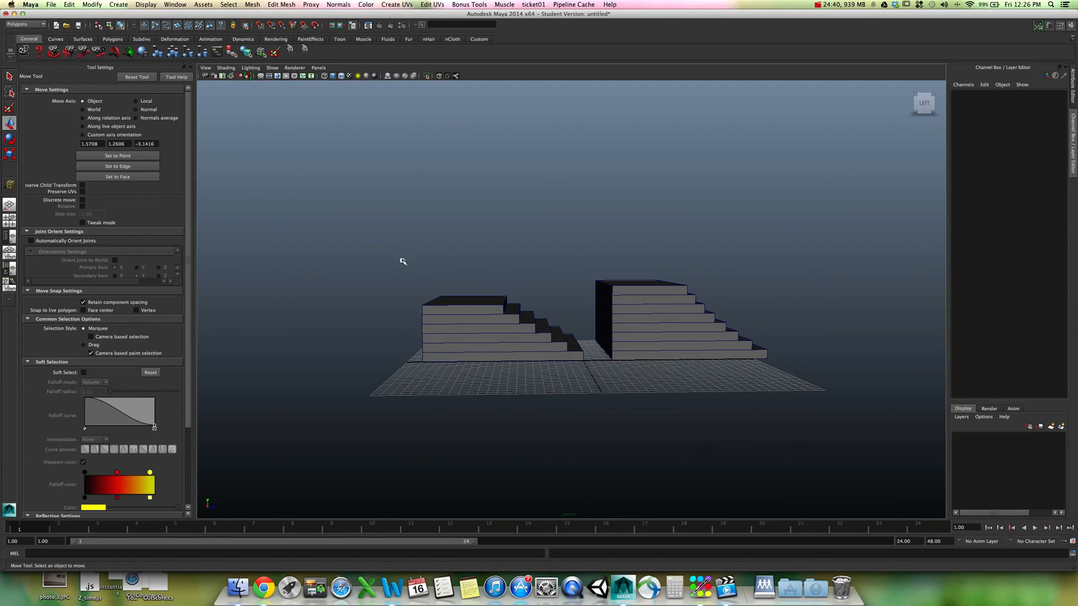
{"action": "left_click_drag", "start_coordinate": [539, 372], "coordinate": [582, 389]}
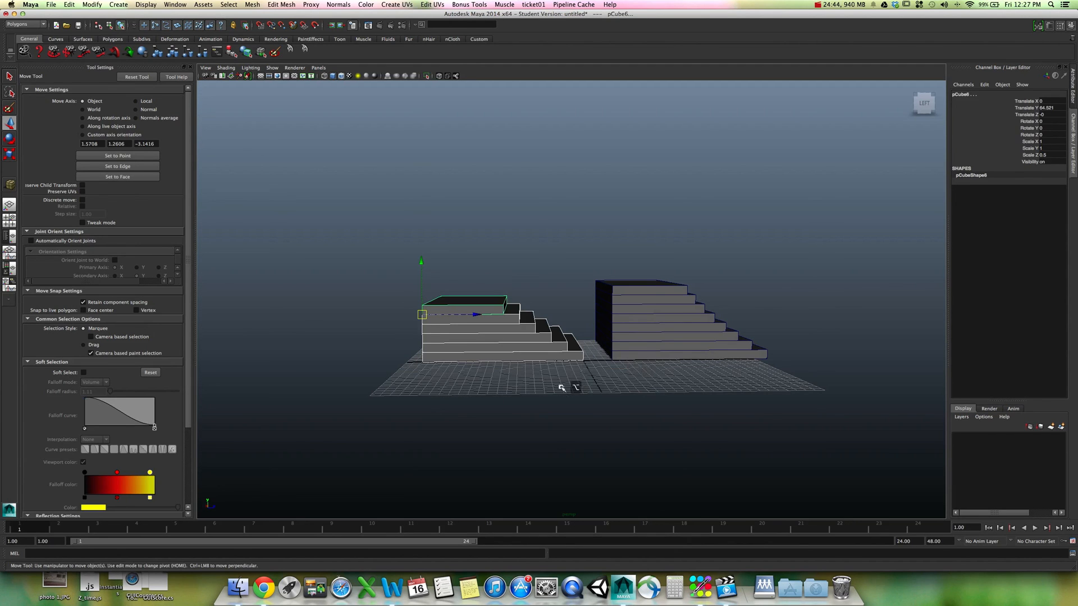
{"action": "left_click_drag", "start_coordinate": [562, 388], "coordinate": [530, 394], "text": "alt"}
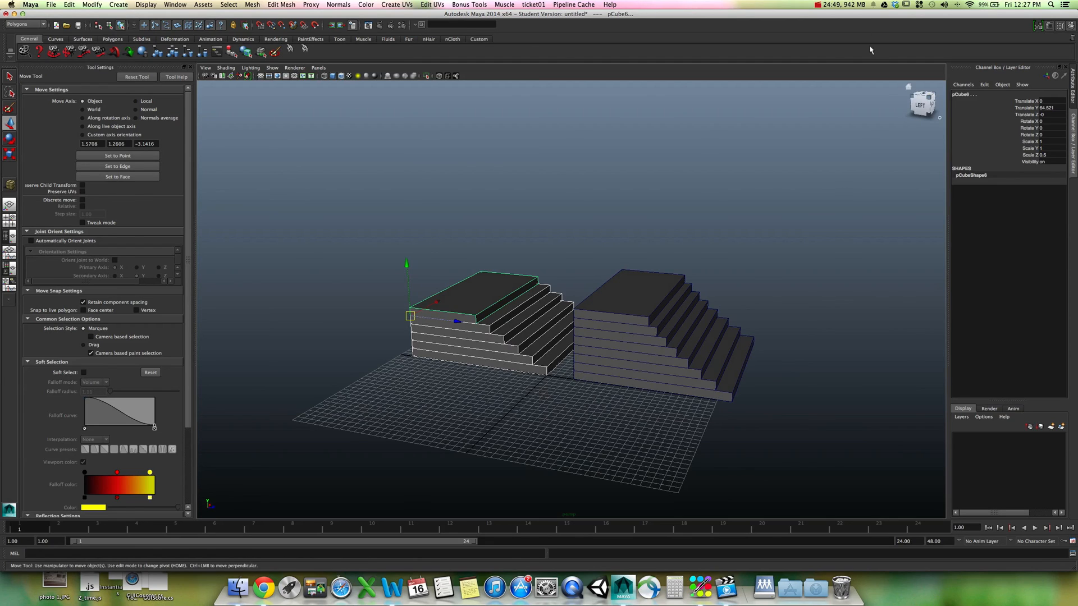